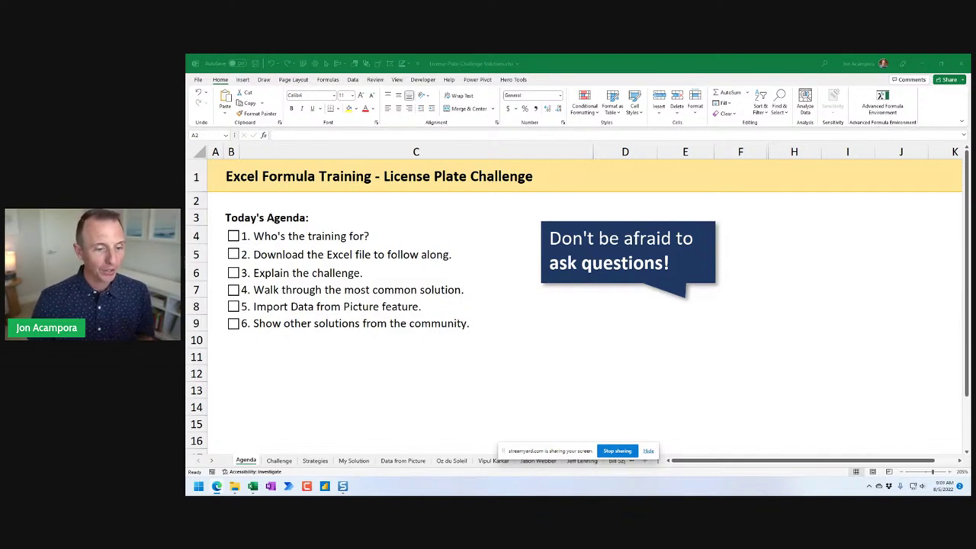
Step: Switch from the agenda to the License Plate Challenge sheet with its plate table and rules
click(284, 464)
click(279, 461)
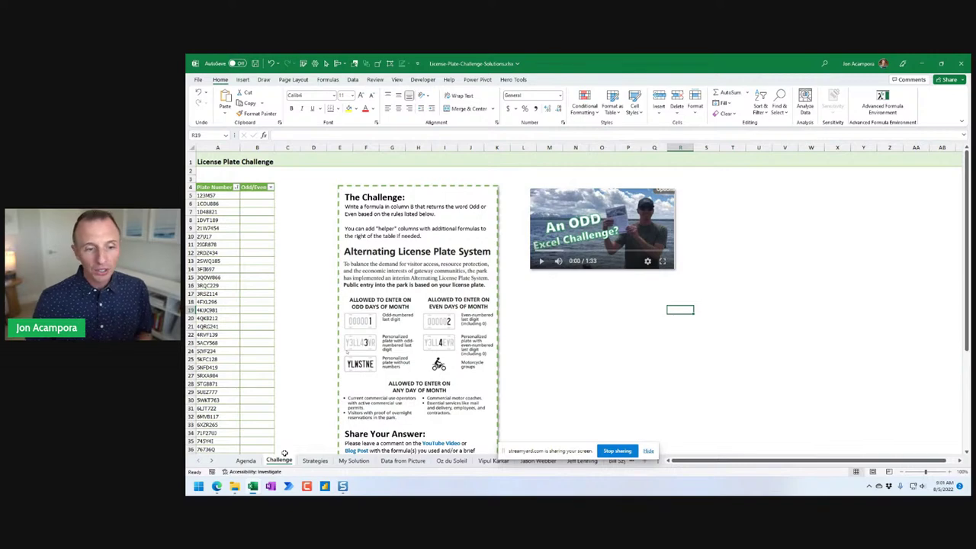
Step: Zoom in on the Challenge sheet and scroll through the plates and Alternating License Plate System rules
scroll(236, 416, up, 3)
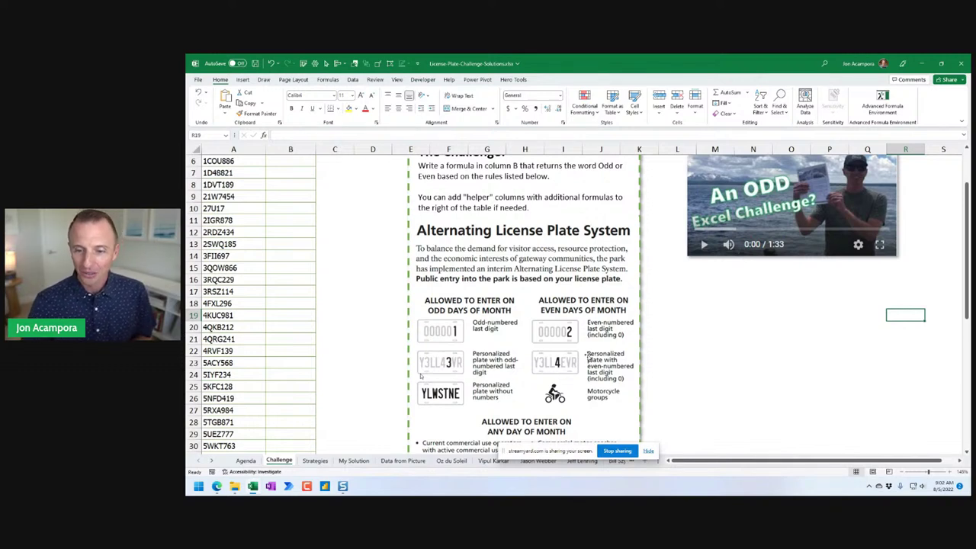
scroll(701, 286, up, 1)
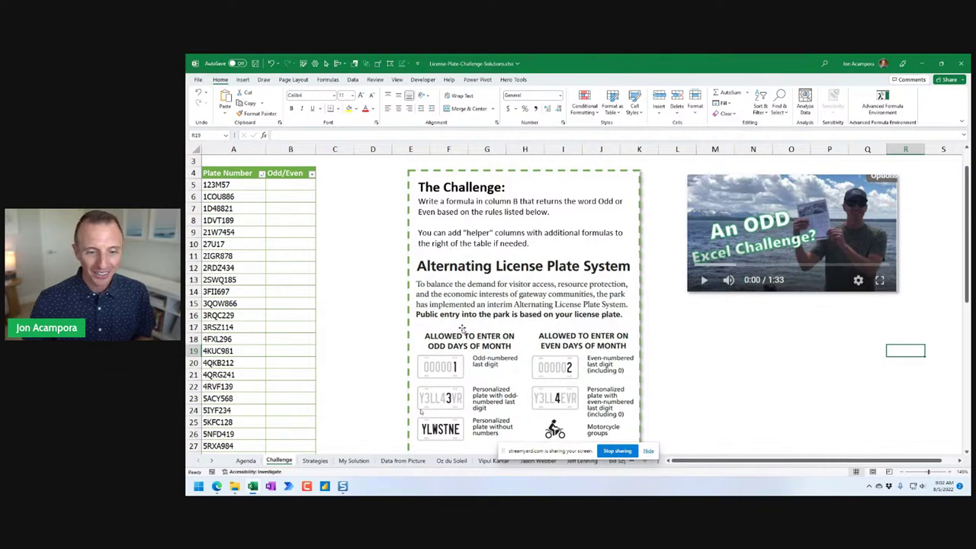
scroll(466, 328, down, 1)
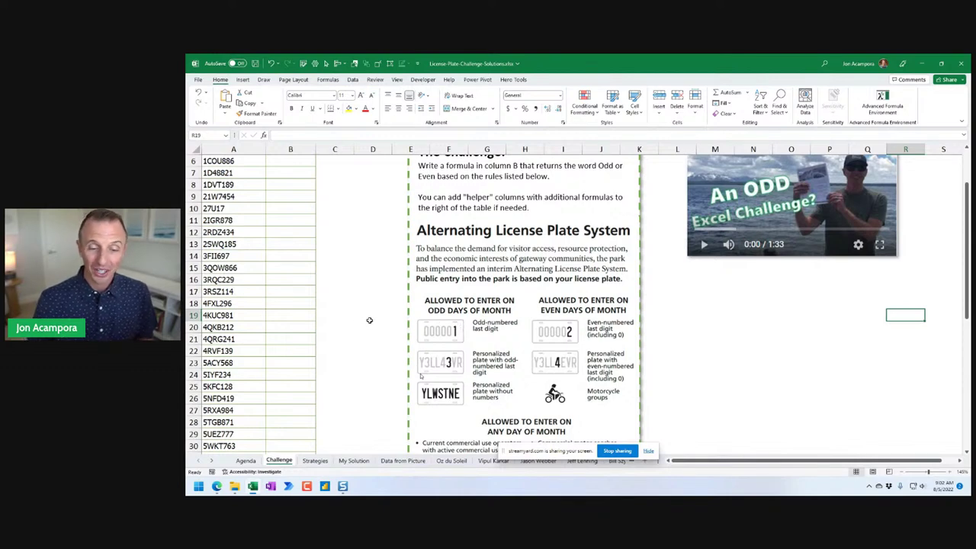
scroll(345, 319, up, 2)
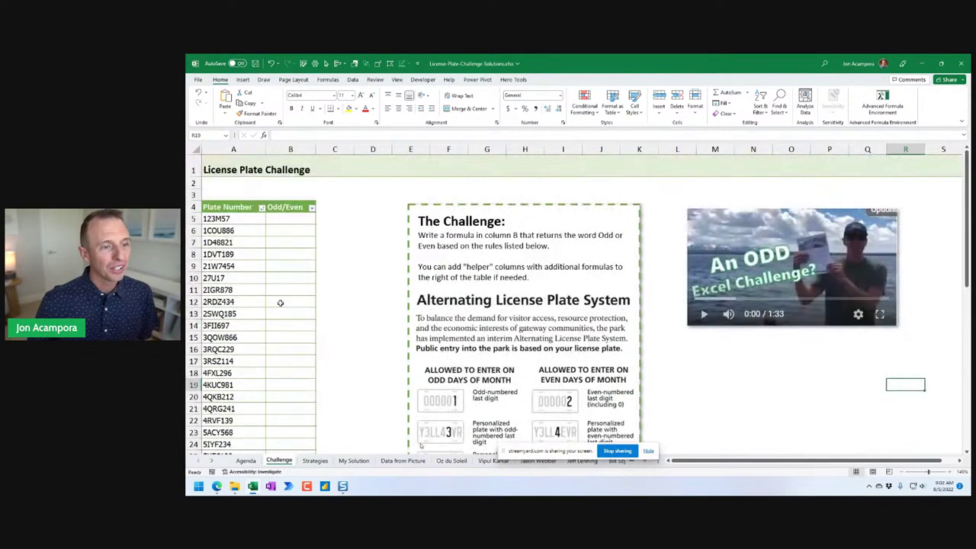
Step: Select Odd/Even cell B5, then go to the Solution Strategies sheet
click(289, 219)
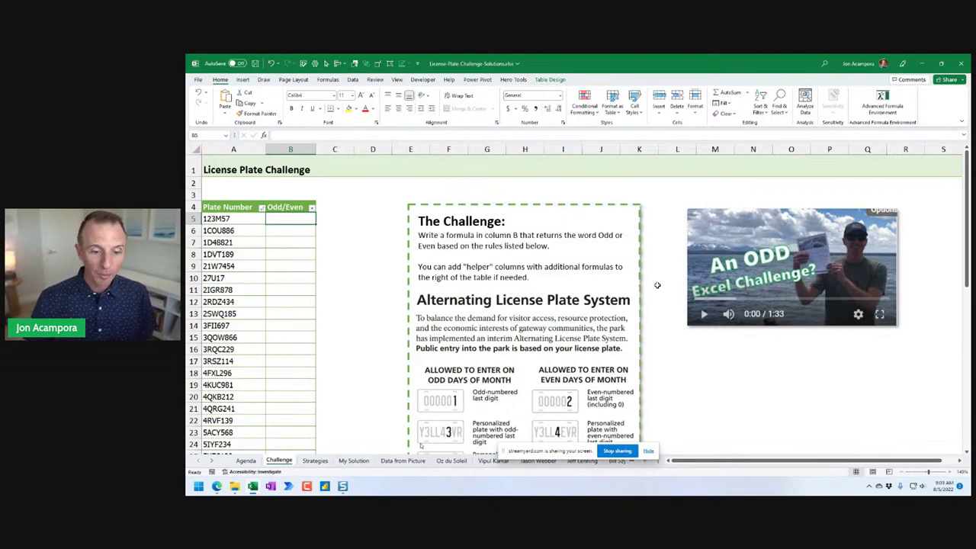
click(315, 461)
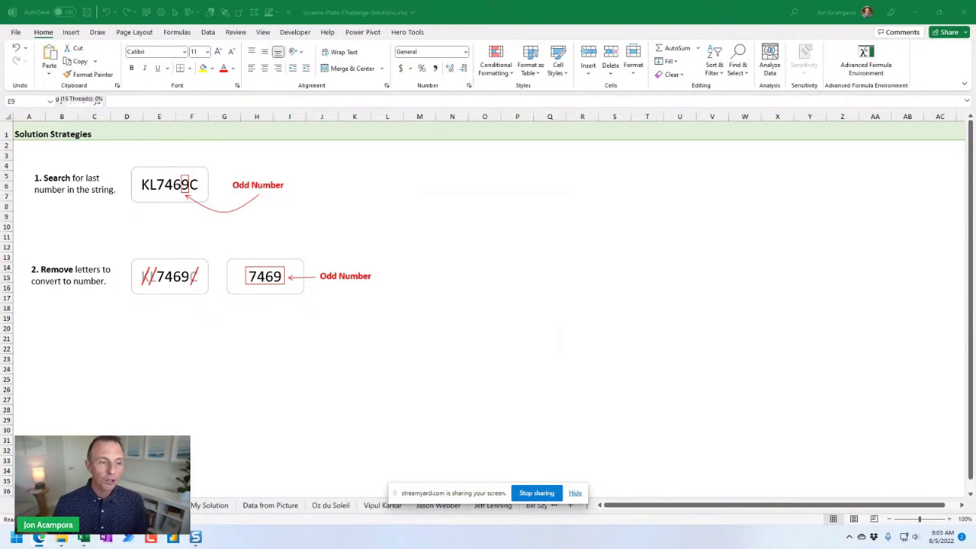
Step: Zoom the Solution Strategies sheet to 160% to examine the KL7469C examples
ctrl+scroll(139, 395, up, 4)
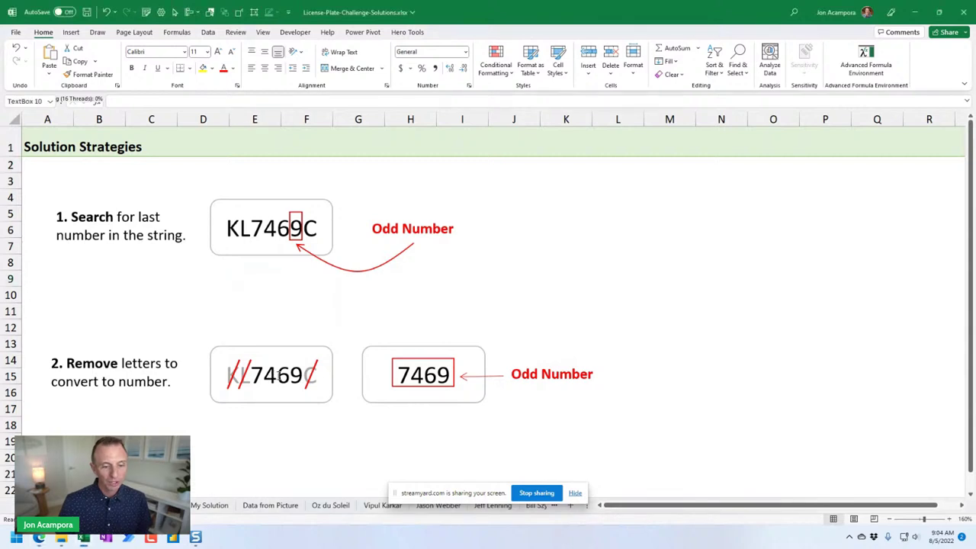
Step: Change the removal example to KL7H69C, shorten its result to 769, and strike out the H
click(278, 374)
drag(278, 374, 264, 375)
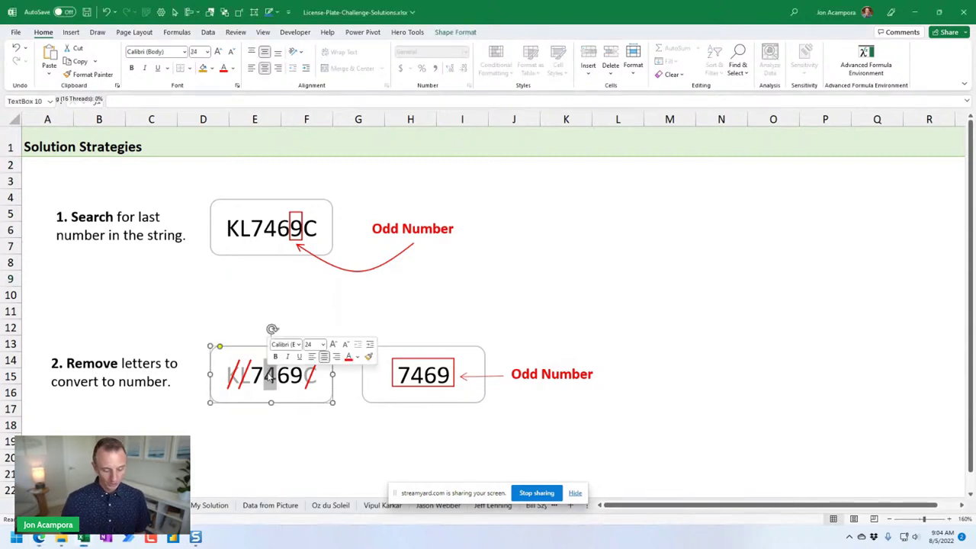
text(H)
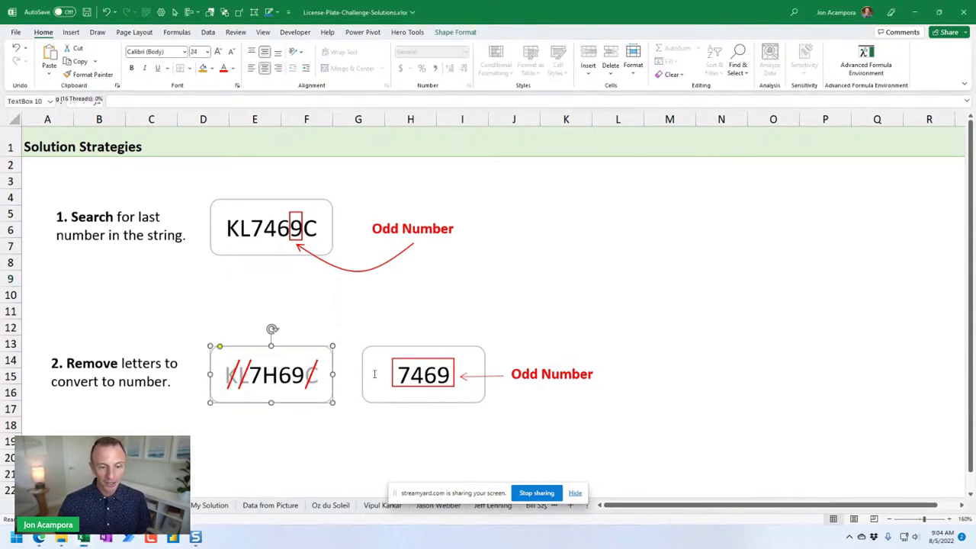
click(424, 375)
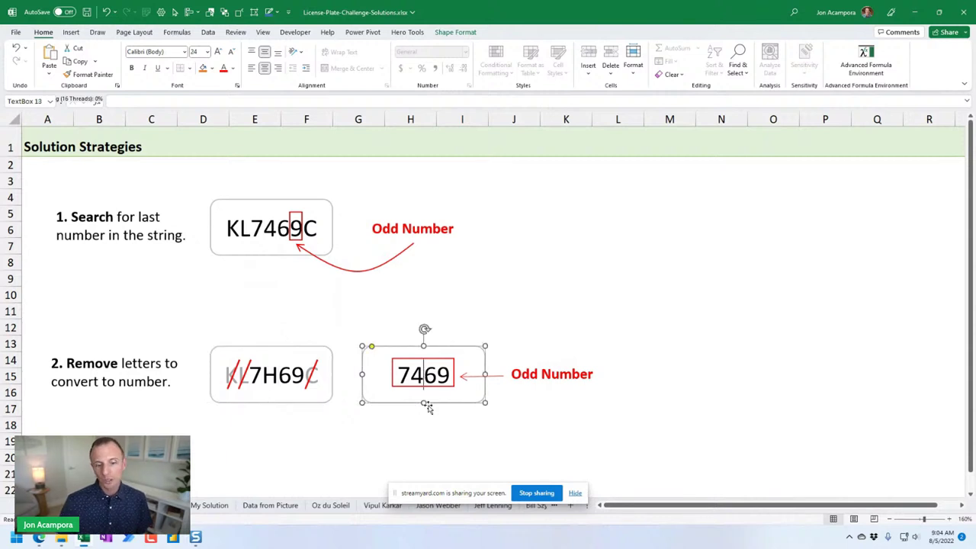
key(BackSpace)
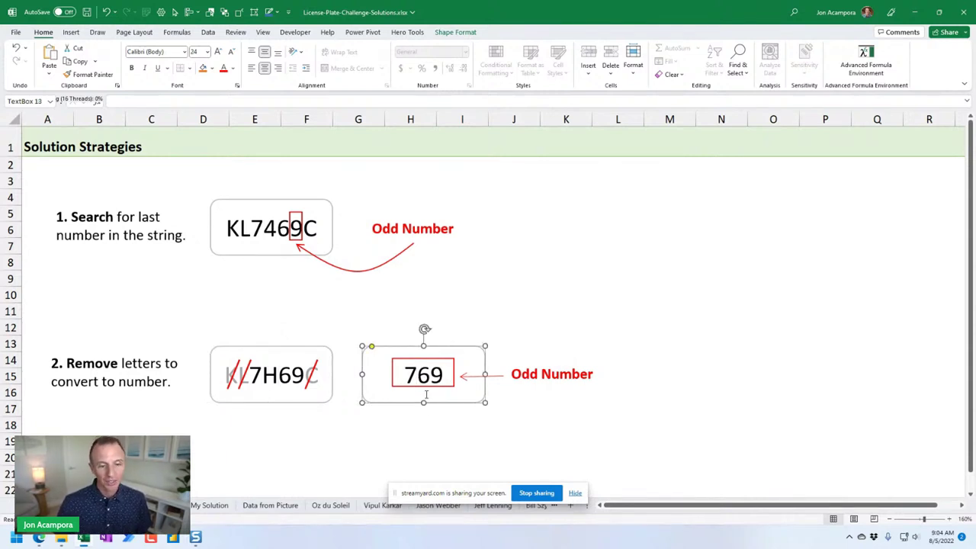
click(306, 381)
drag(306, 381, 272, 382)
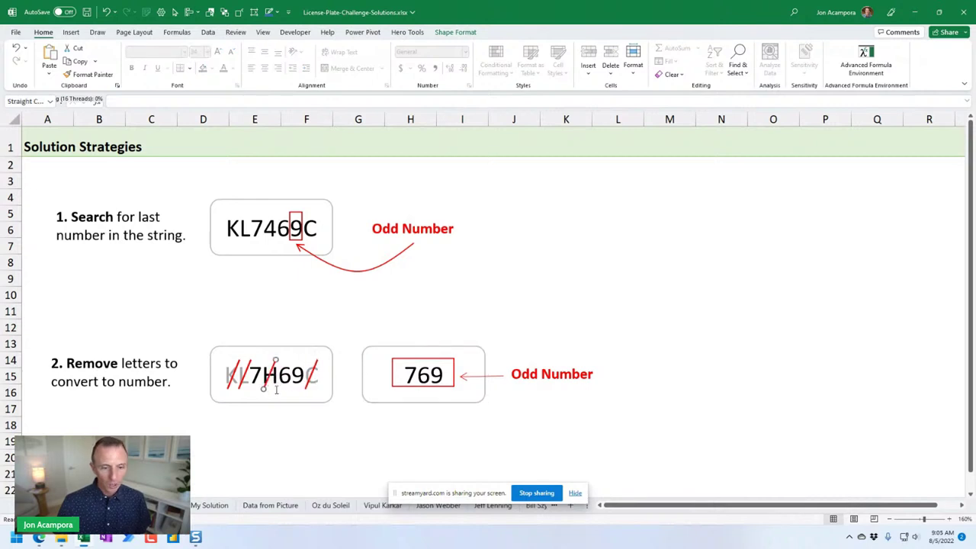
click(307, 421)
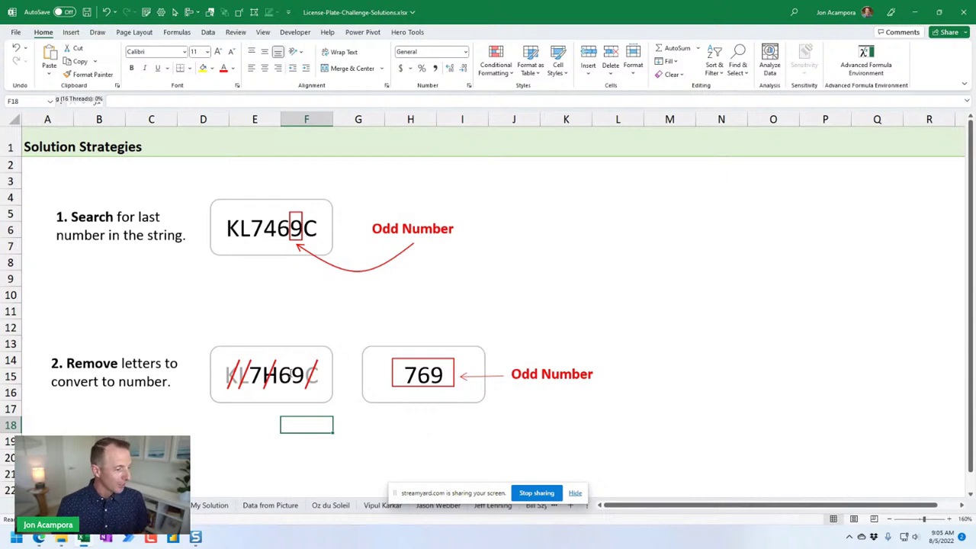
Step: Open the My Solution sheet zoomed in and display B5's IF/ISODD/LOOKUP formula returning Odd
click(207, 505)
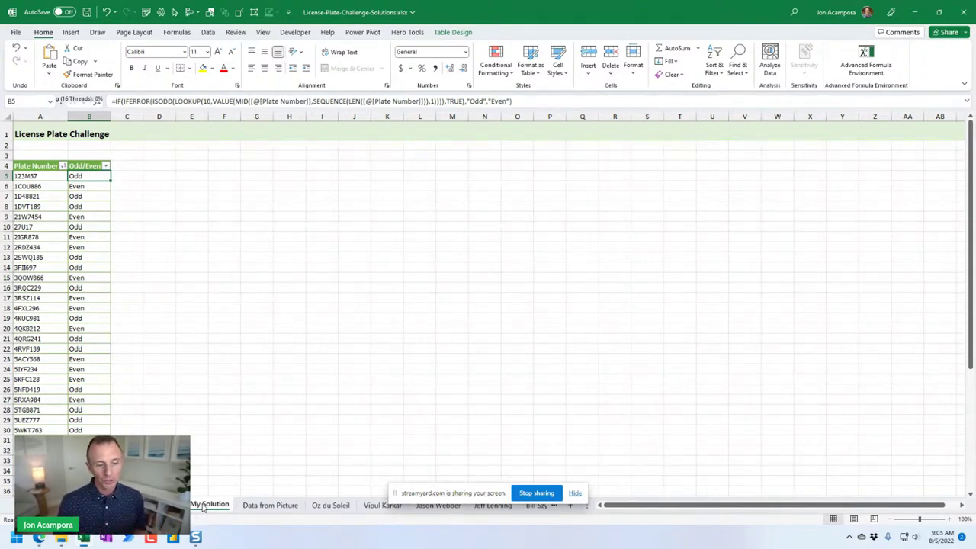
click(164, 505)
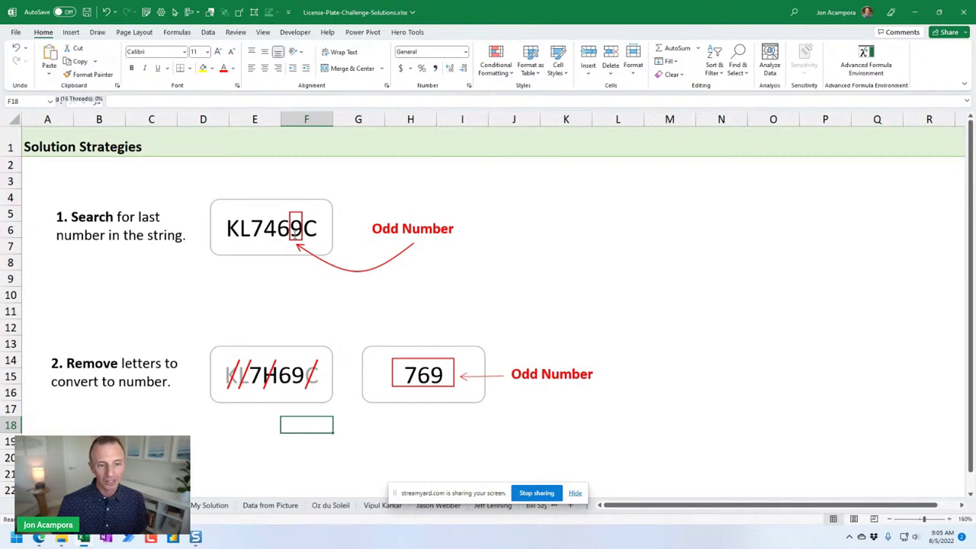
click(210, 506)
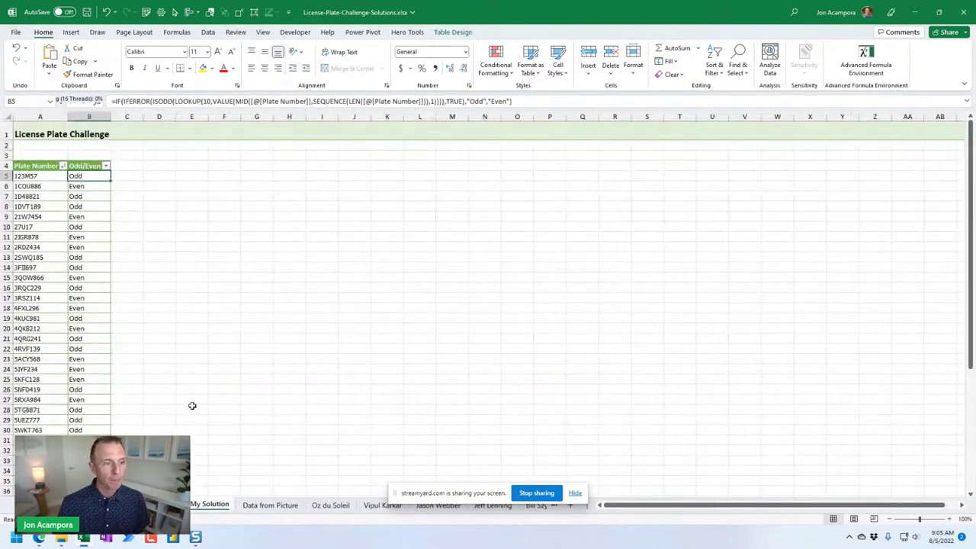
ctrl+scroll(143, 277, up, 6)
ctrl+scroll(143, 277, up, 2)
scroll(143, 278, up, 2)
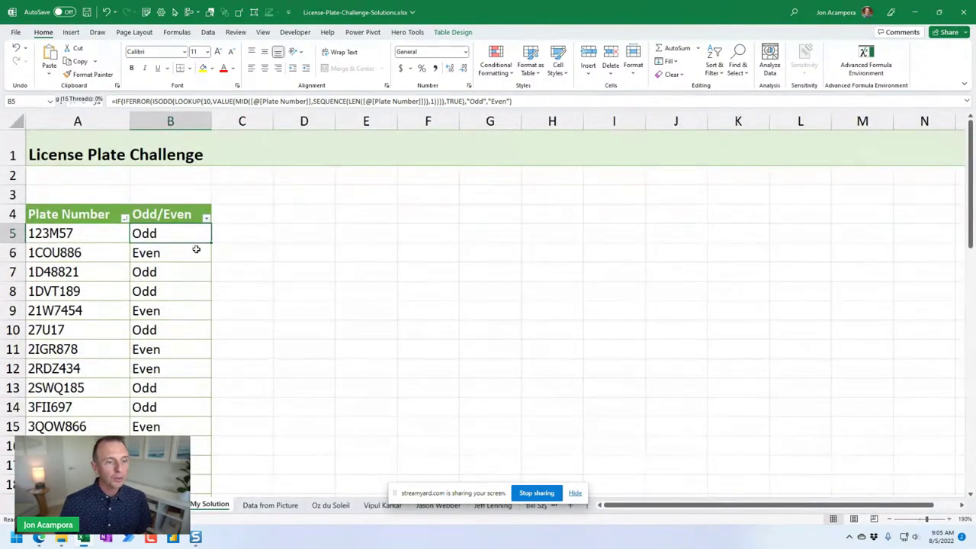
key(F2)
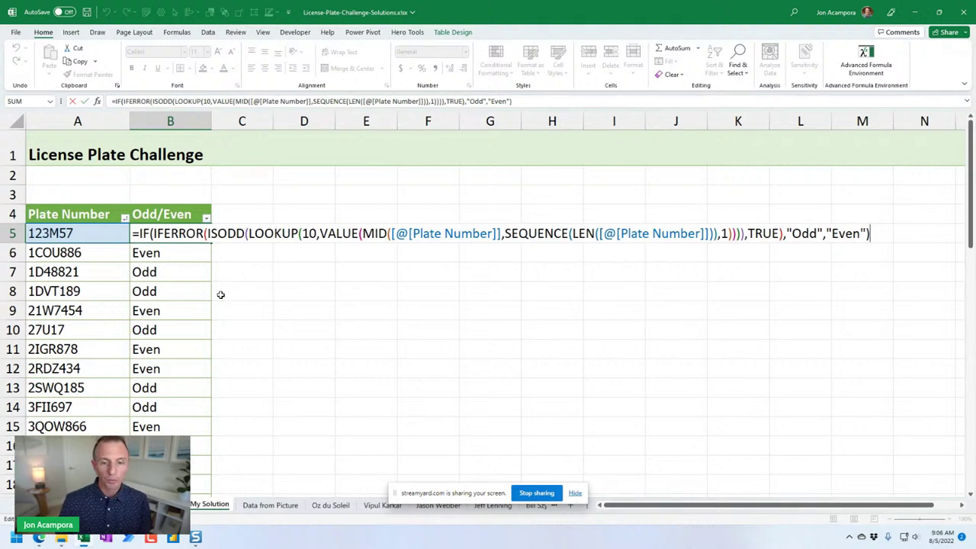
key(ctrl+Return)
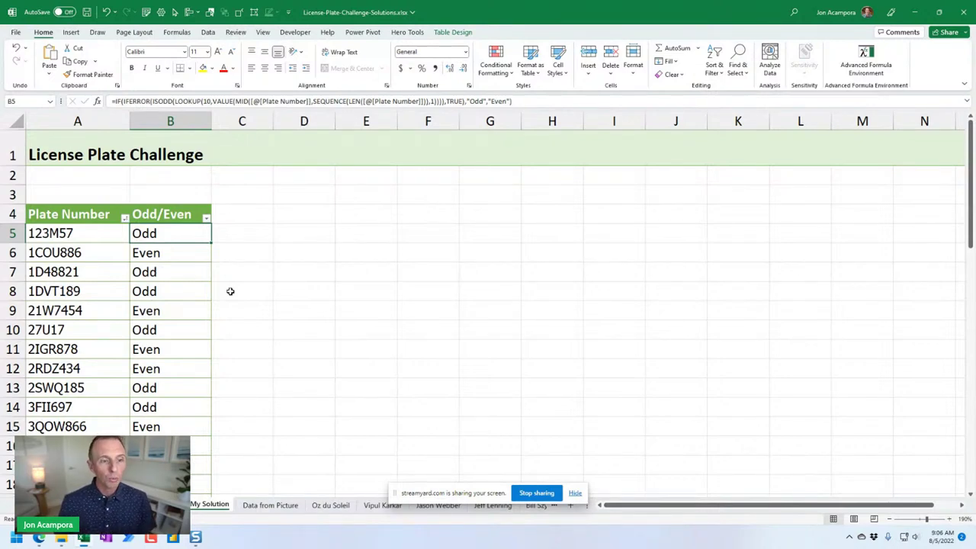
Step: Enter =MID(A5,1,1) in D5 to extract the plate's first character
click(288, 235)
text(=mid)
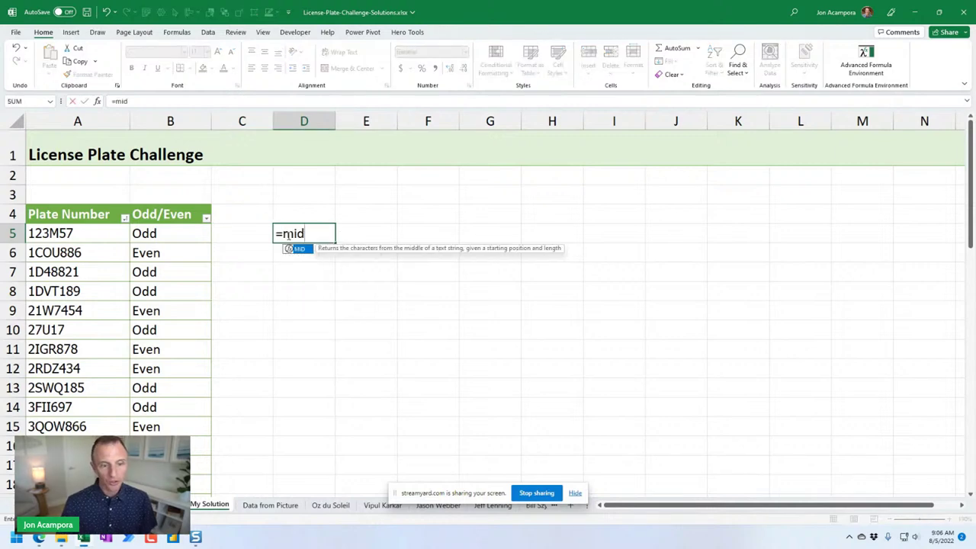
key(Tab)
key(BackSpace)
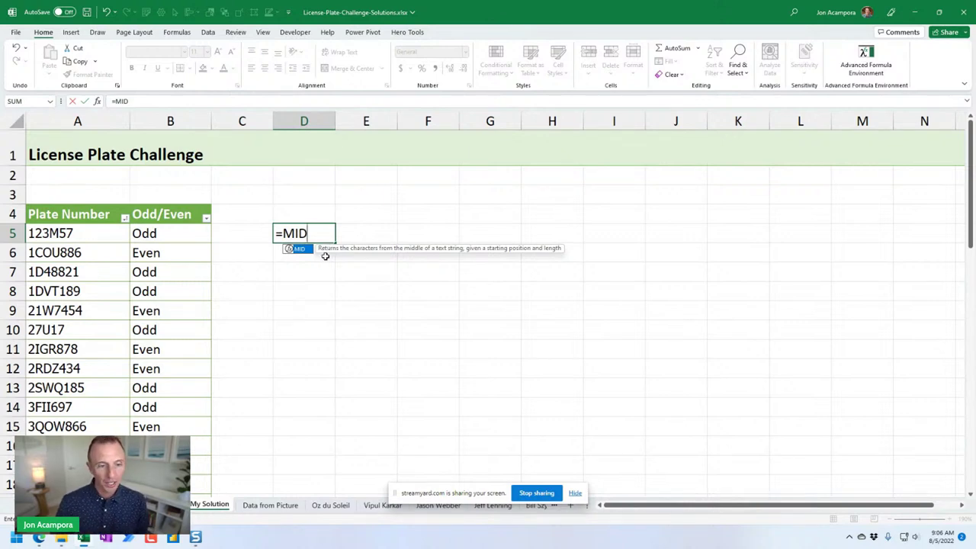
text(()
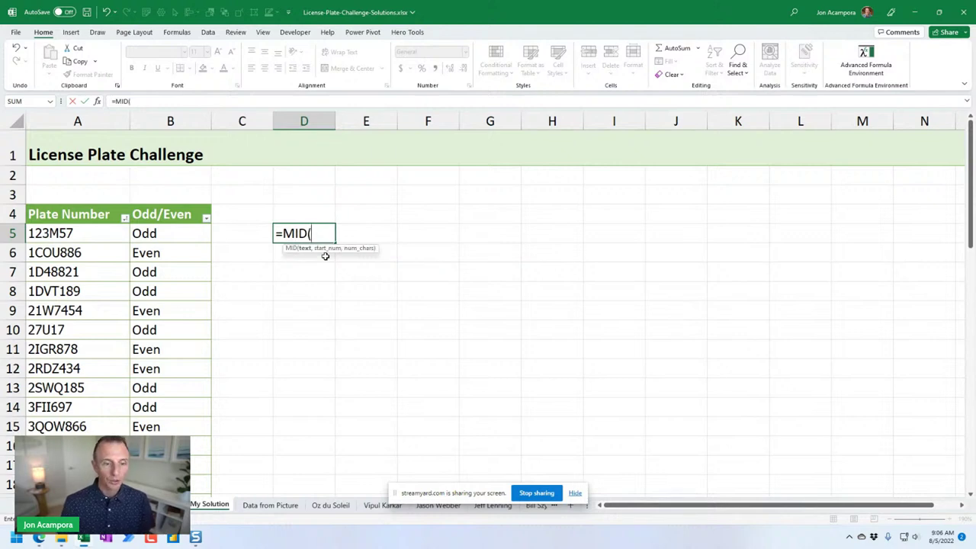
click(81, 236)
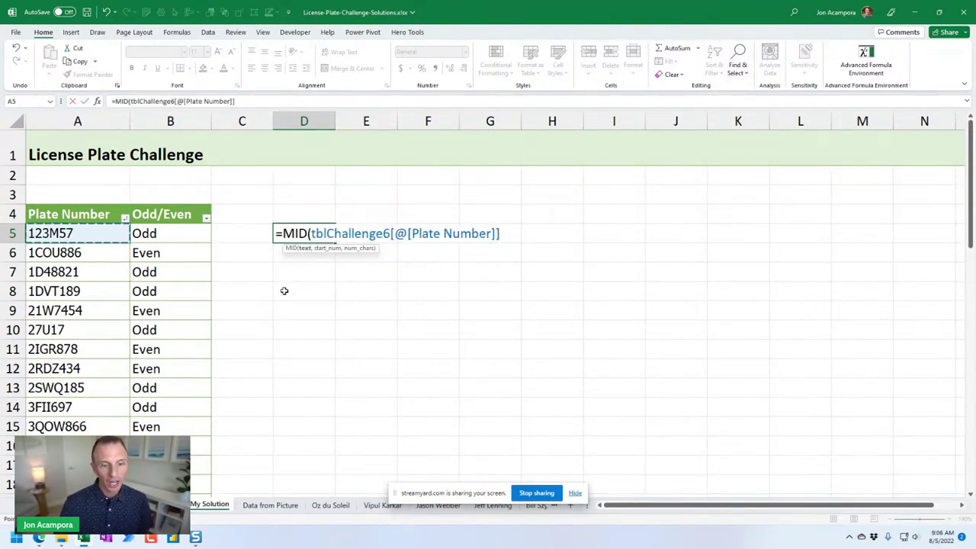
text(,)
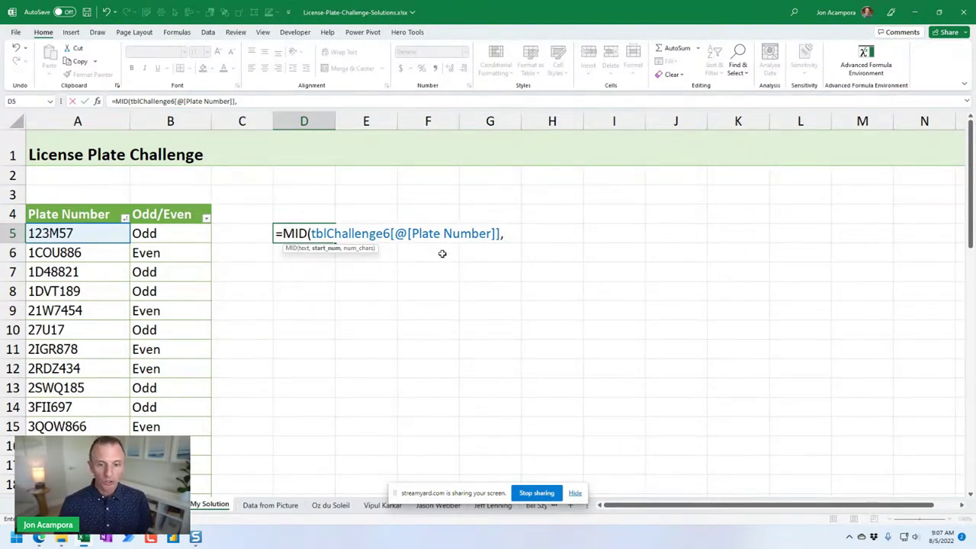
text(1)
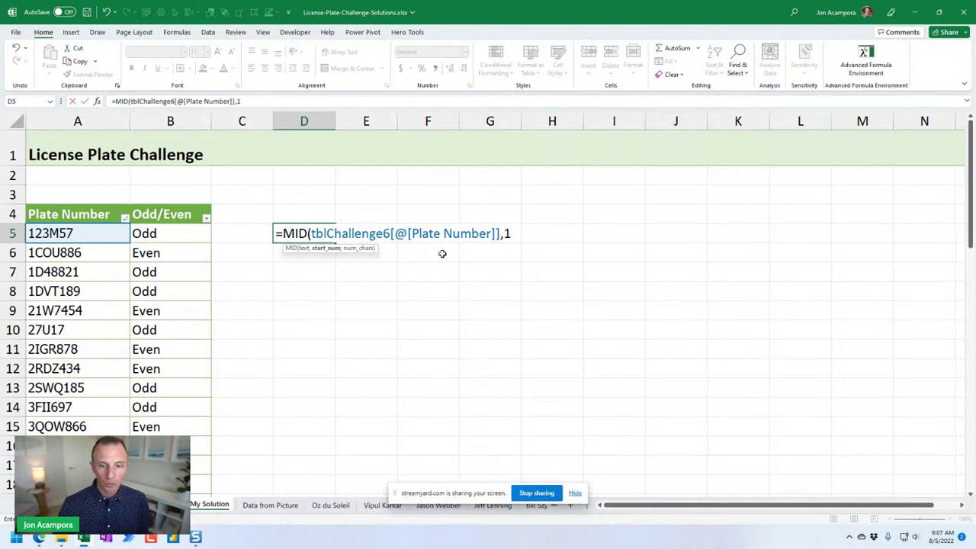
text(,1)
text())
key(Return)
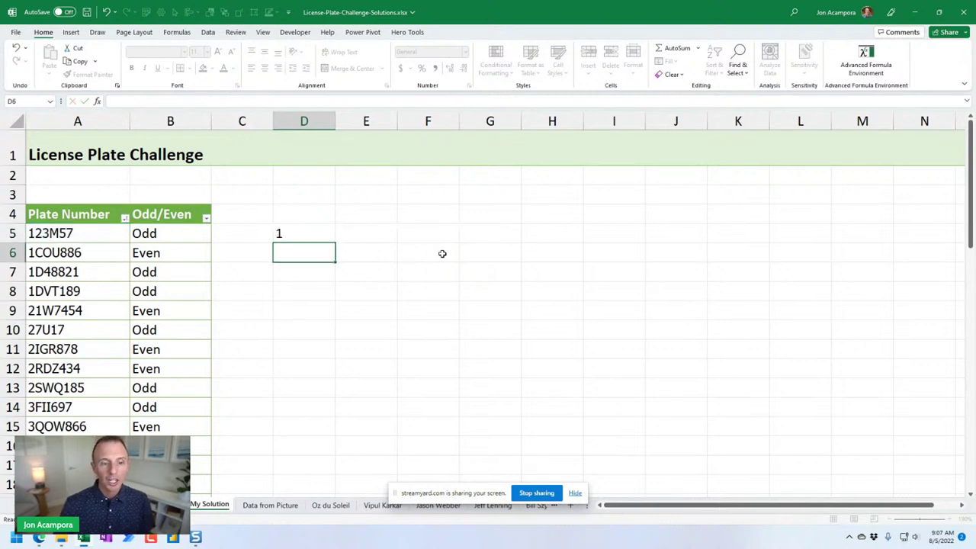
Step: Change D5's MID start position from 1 to 2 so it returns 2
click(288, 231)
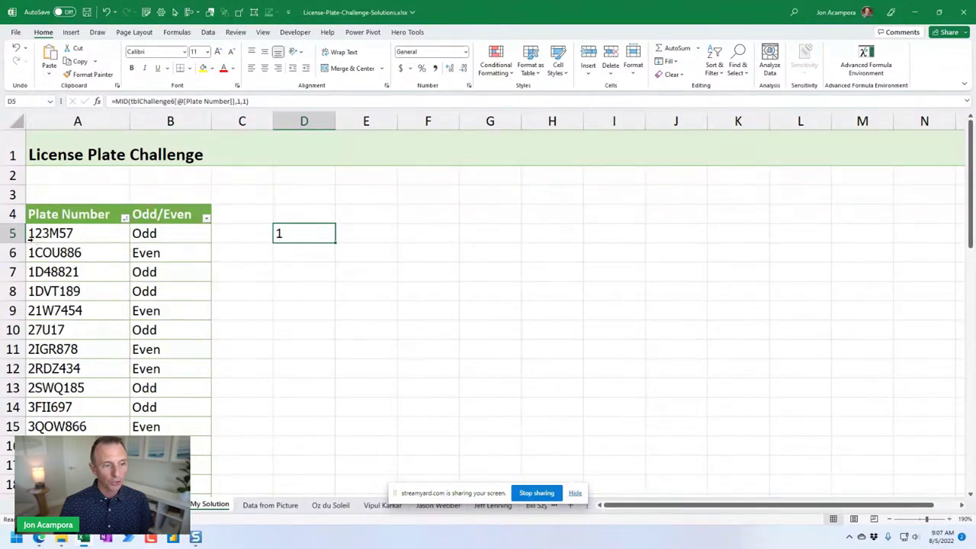
double_click(282, 231)
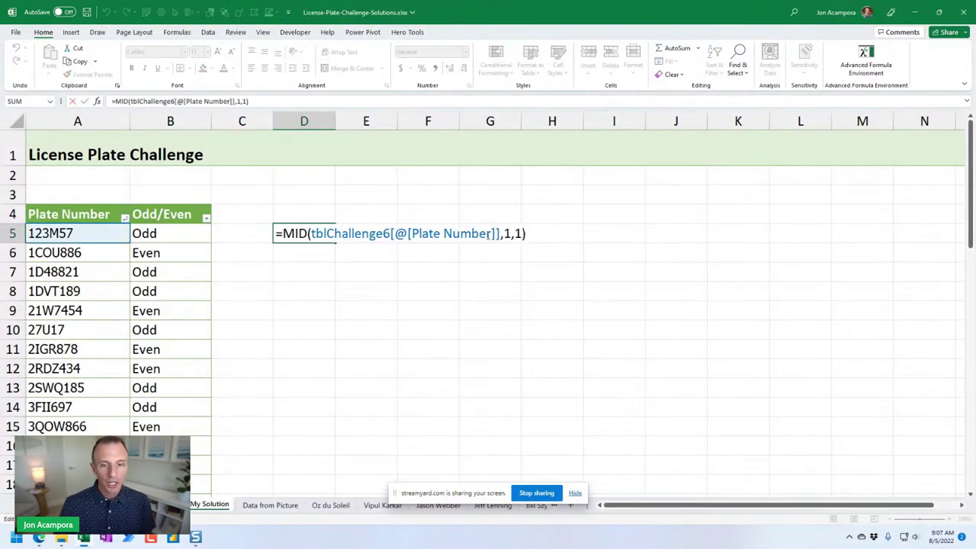
click(510, 233)
key(BackSpace)
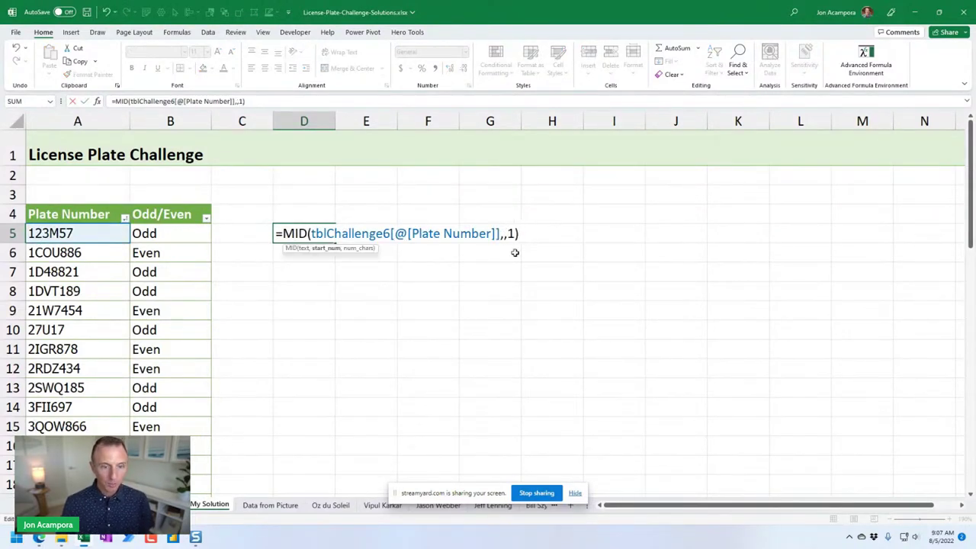
text(2)
key(Return)
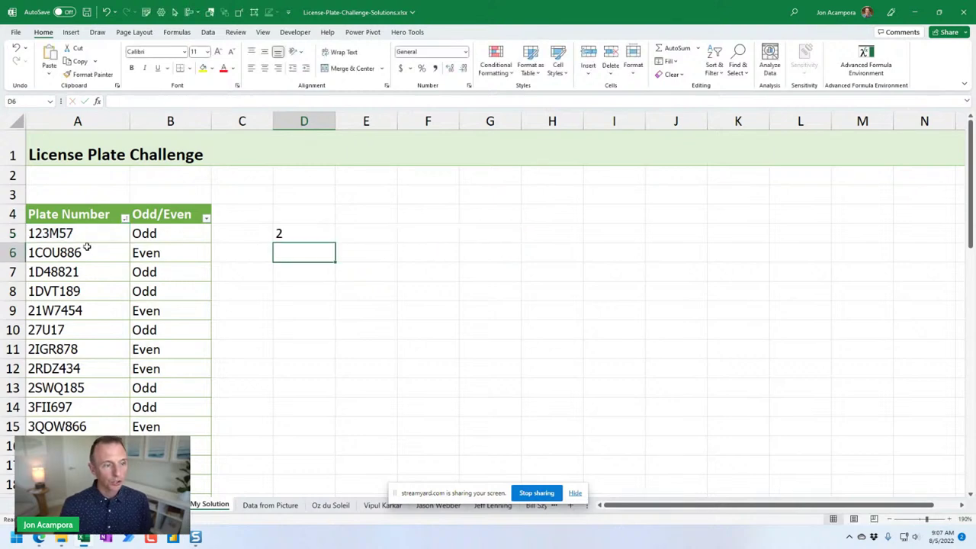
double_click(46, 233)
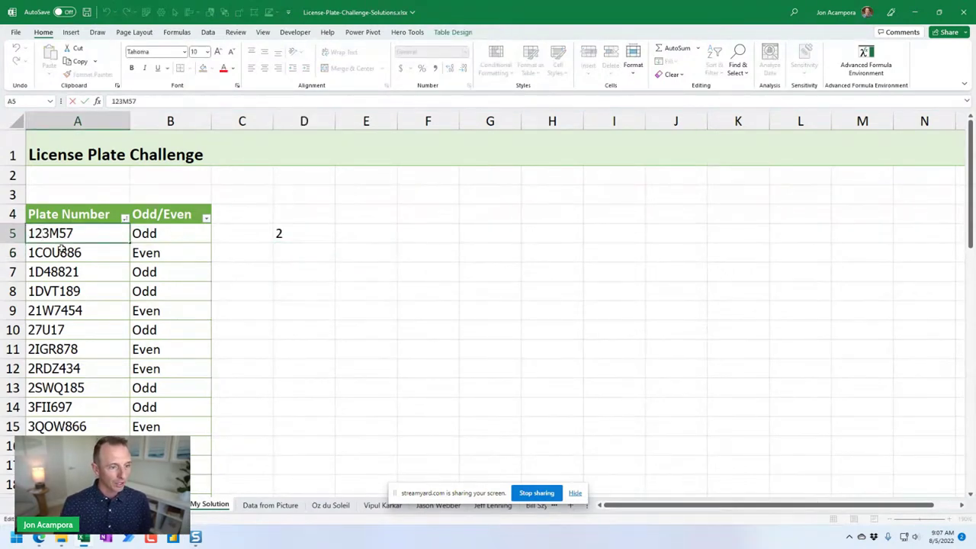
key(BackSpace)
text(T)
key(Return)
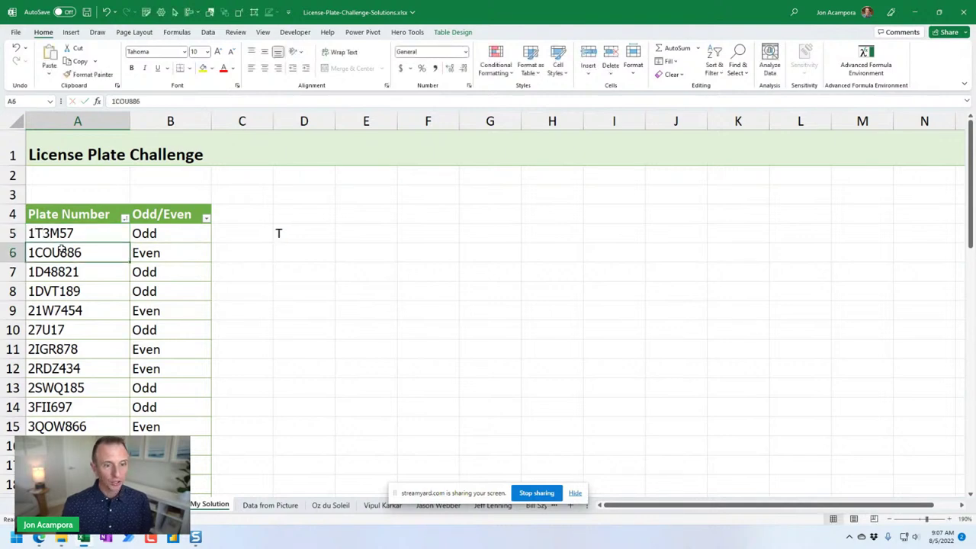
Step: Use SEQUENCE(,6) as D5's MID start position to spill all six plate characters across D5:I5
click(286, 234)
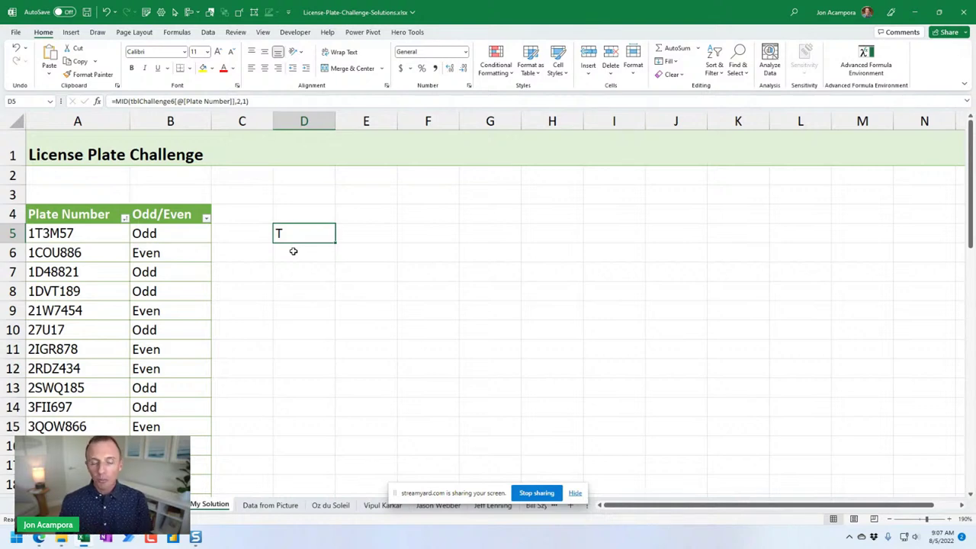
key(F2)
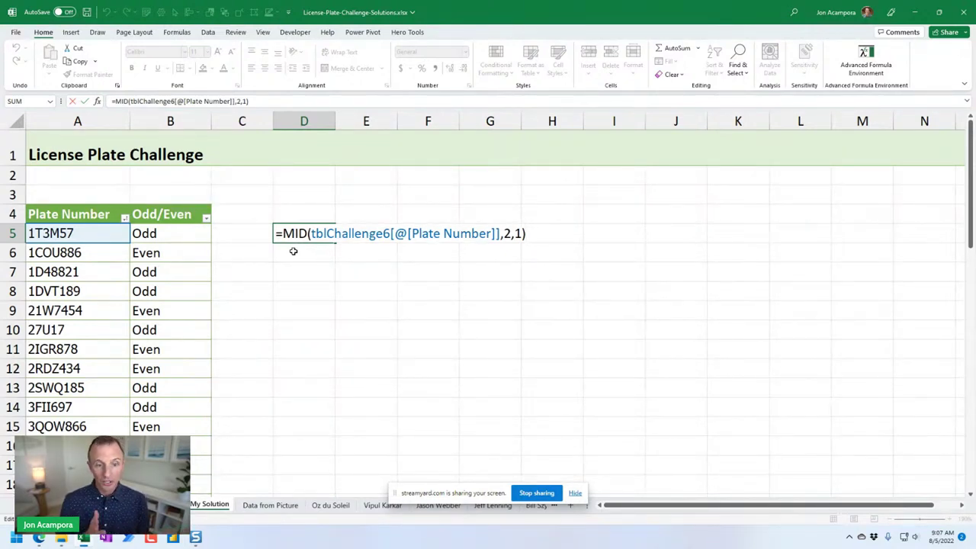
click(511, 232)
key(BackSpace)
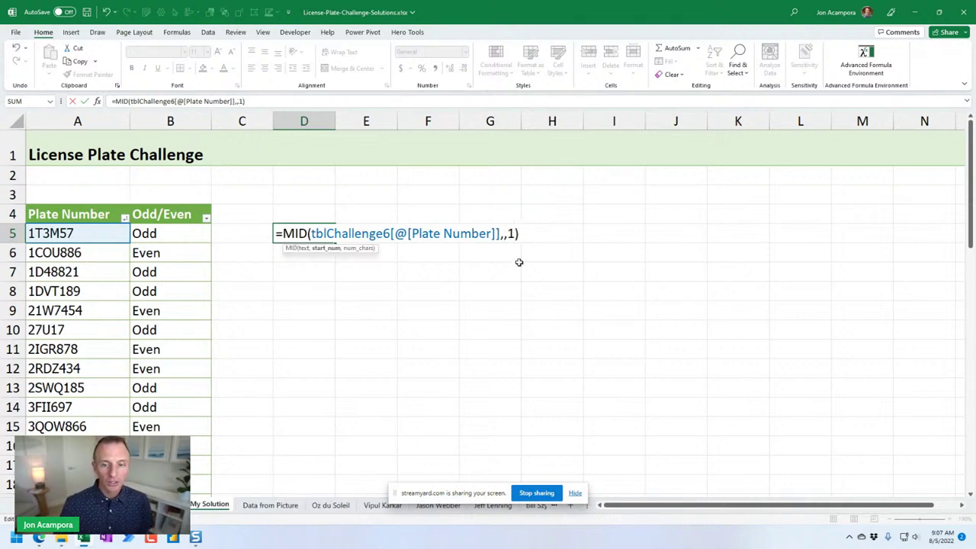
text(se)
key(Down)
key(Down)
key(Down)
key(Down)
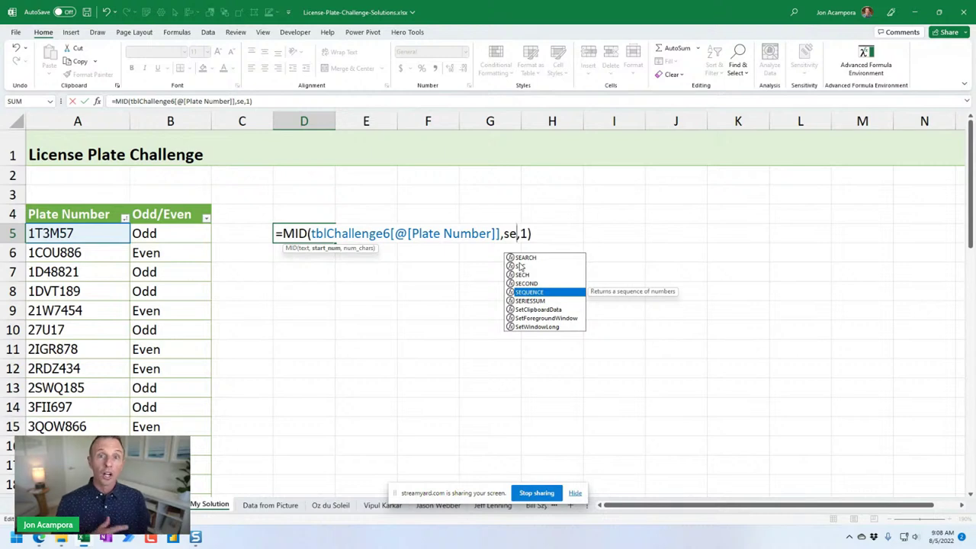
key(Tab)
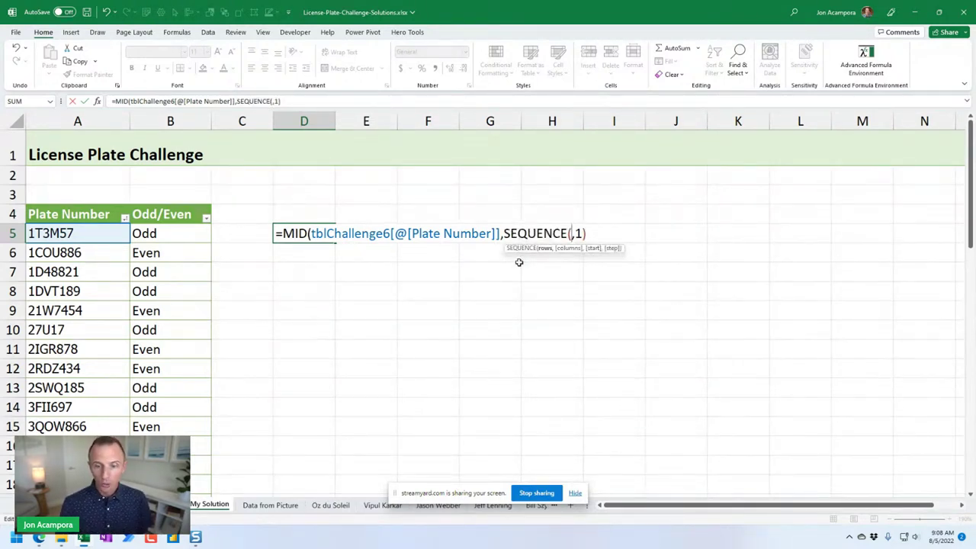
text(6)
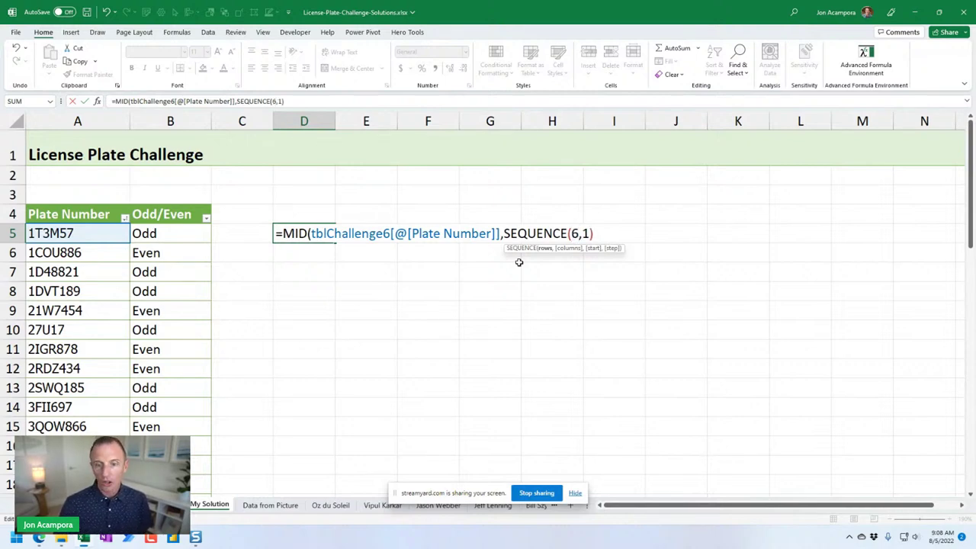
text(0)
key(BackSpace)
key(BackSpace)
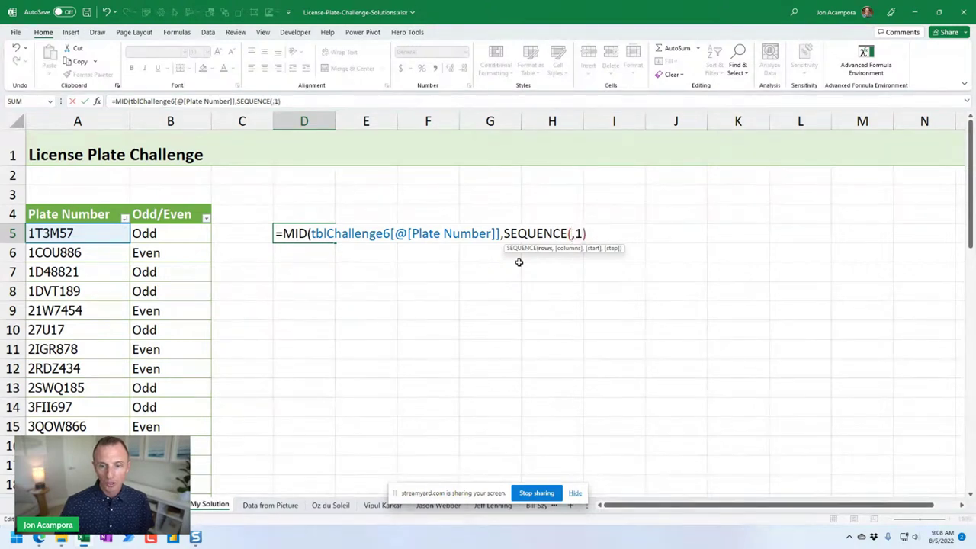
text(,6)
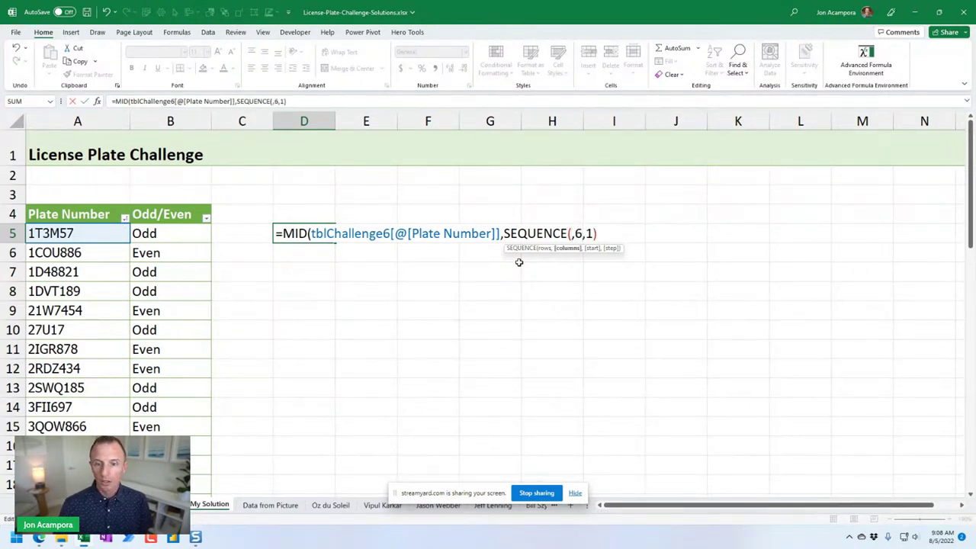
text())
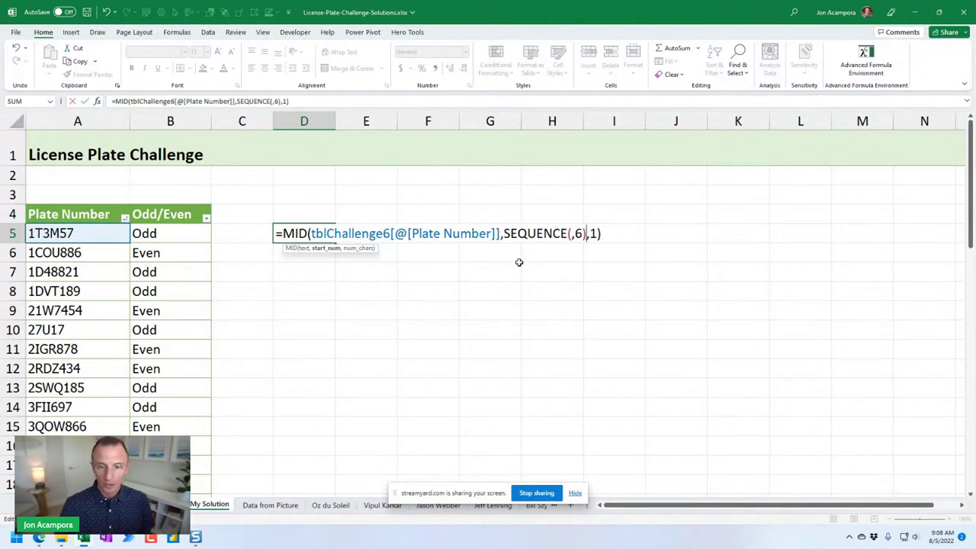
key(Return)
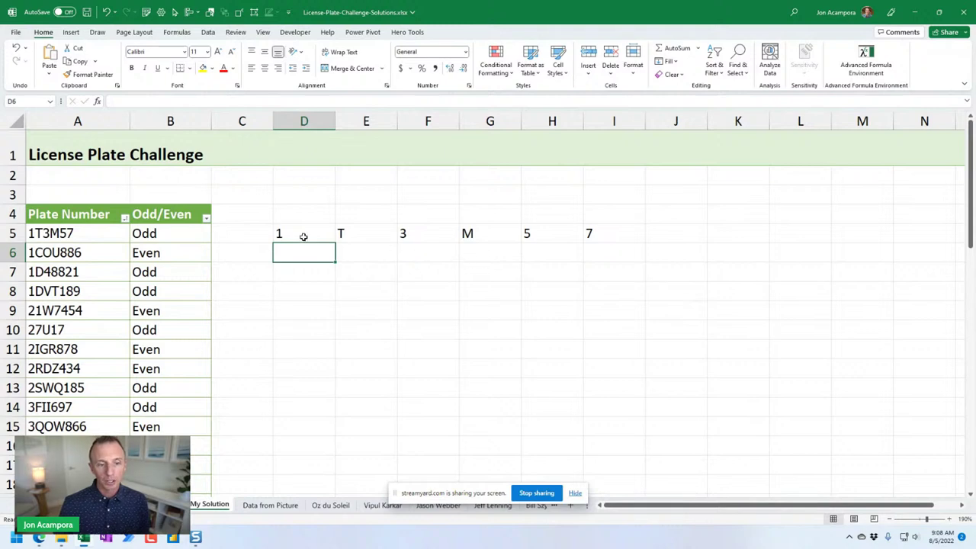
click(304, 237)
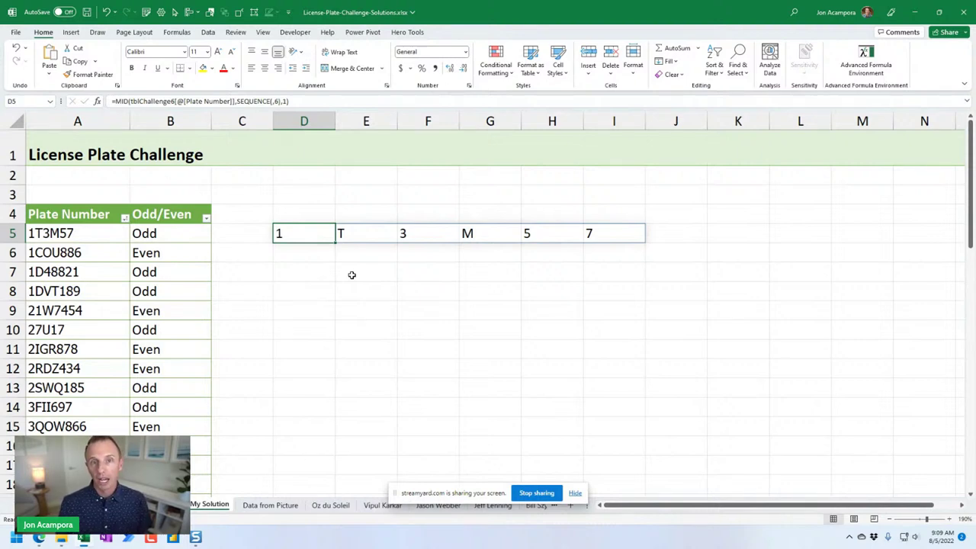
key(F2)
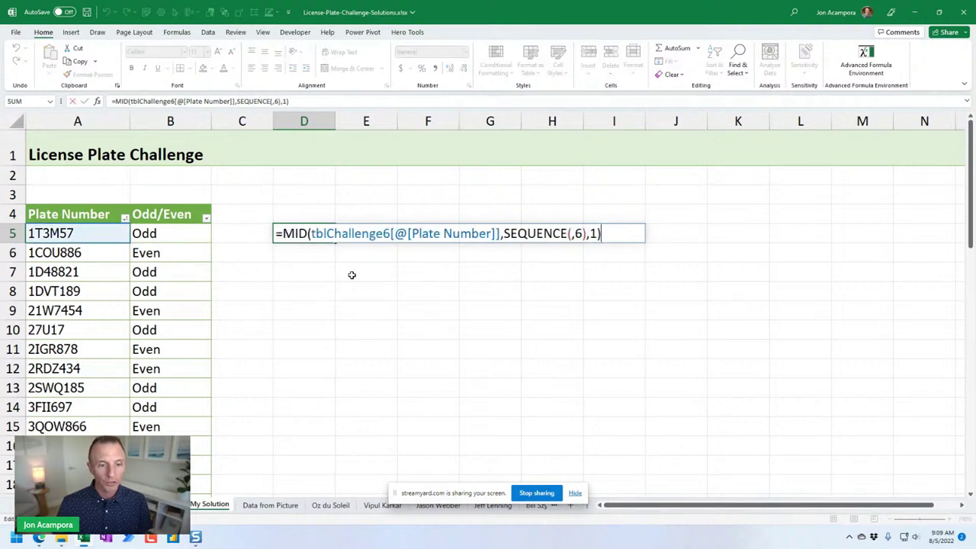
key(Home)
key(Right)
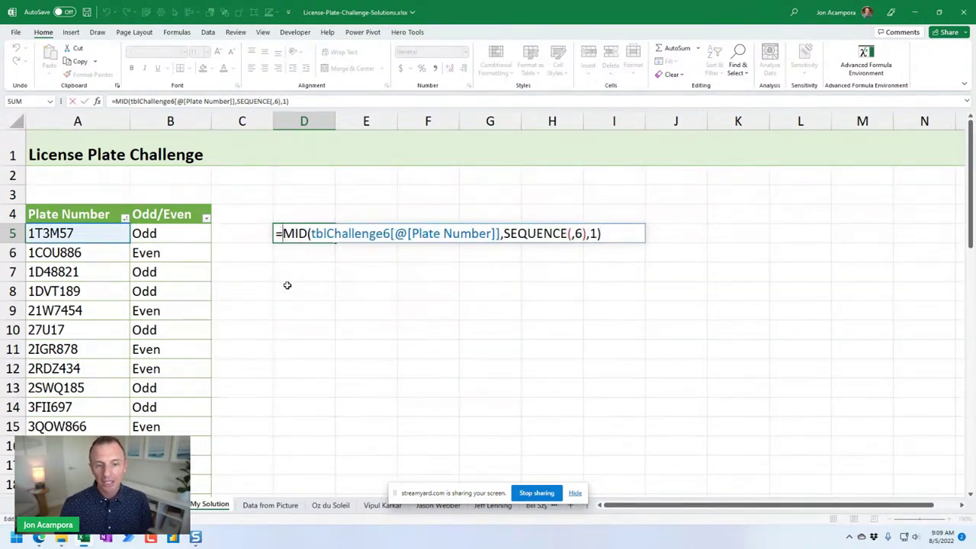
text(l)
key(Escape)
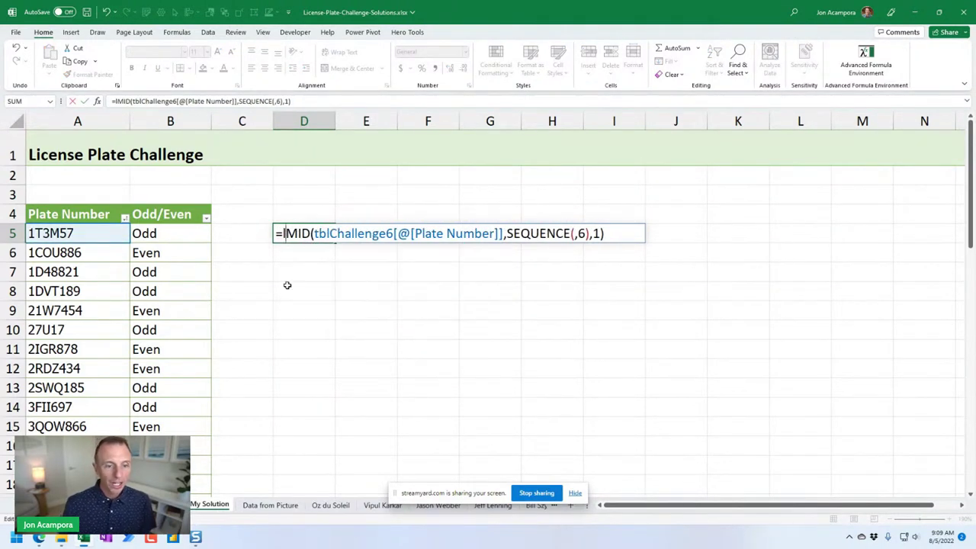
key(Escape)
click(311, 256)
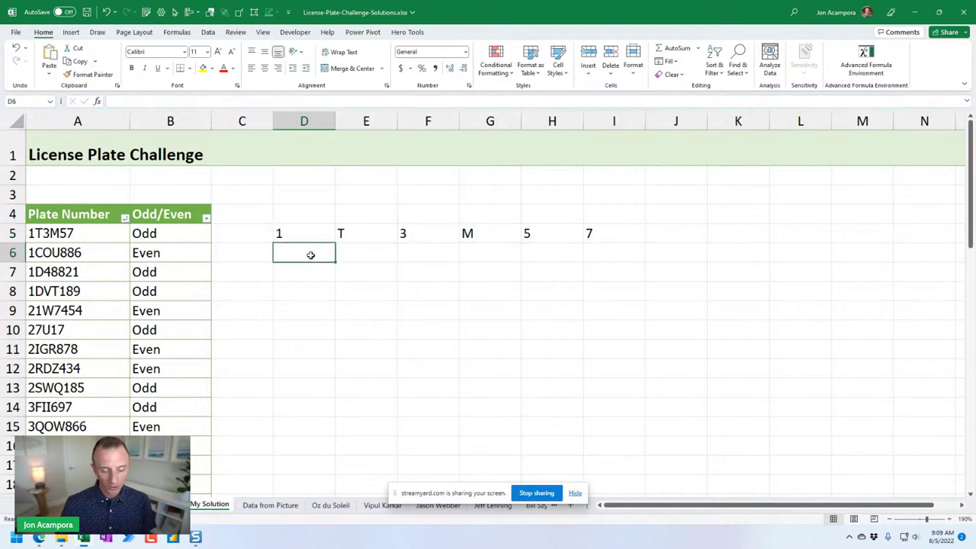
Step: Type =LOOKUP(10,D5#) in D6, referencing the spilled plate characters
text(=l)
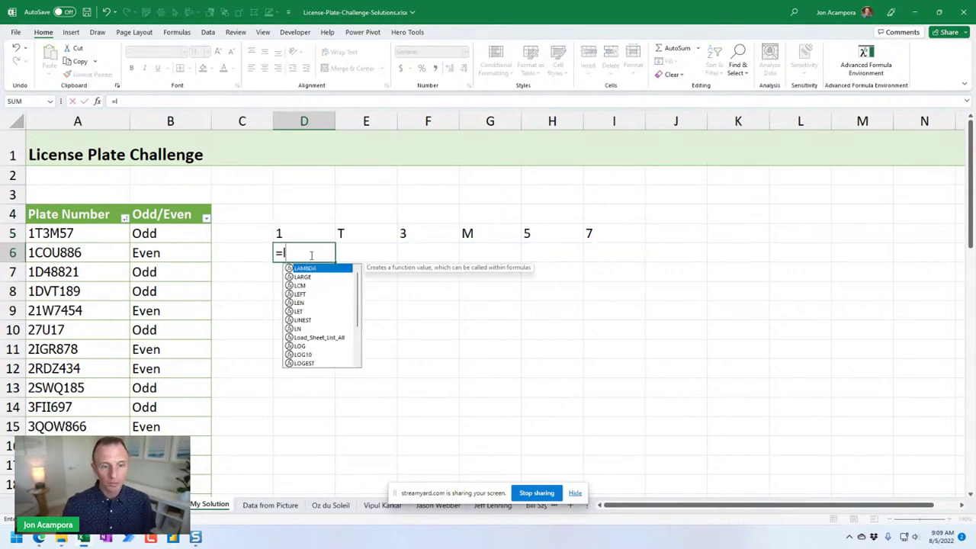
text(oo)
key(Tab)
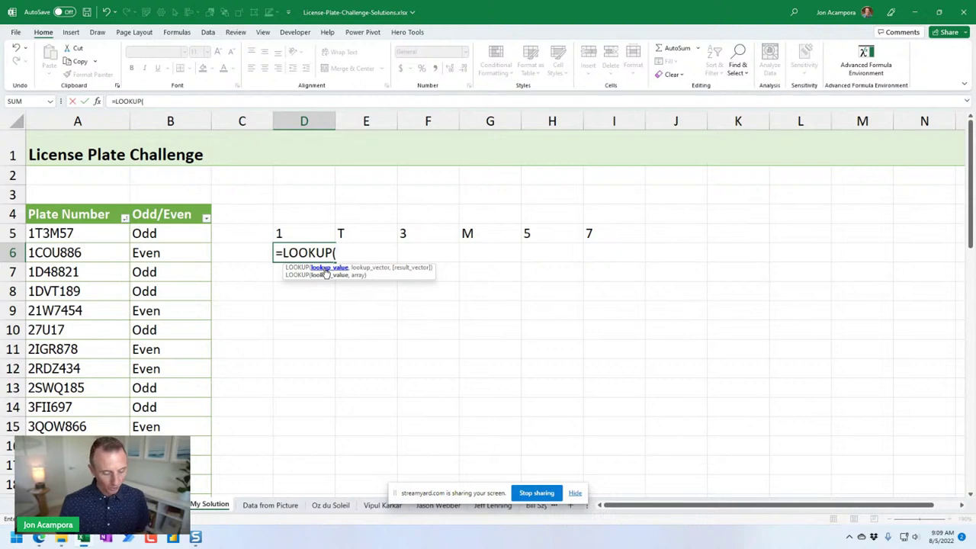
text(10)
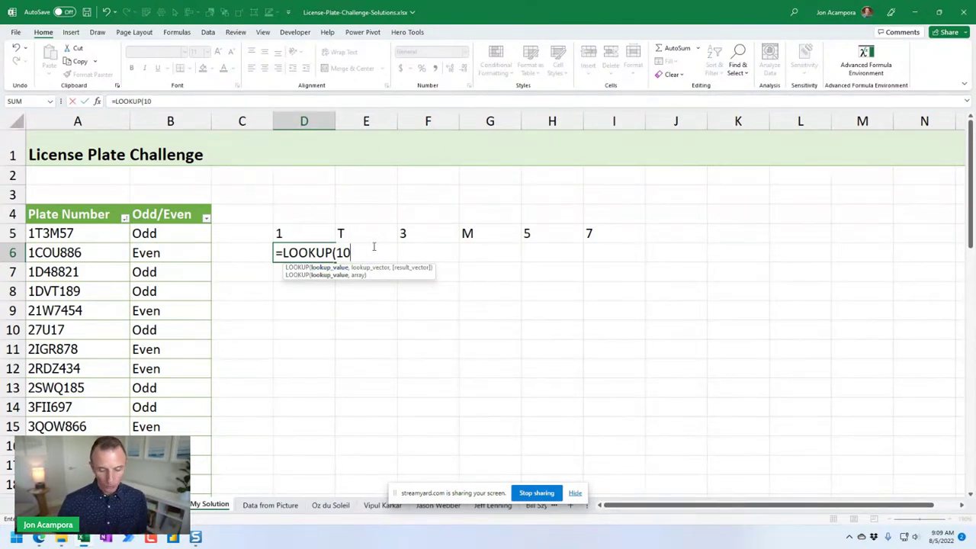
text(,)
drag(320, 233, 593, 234)
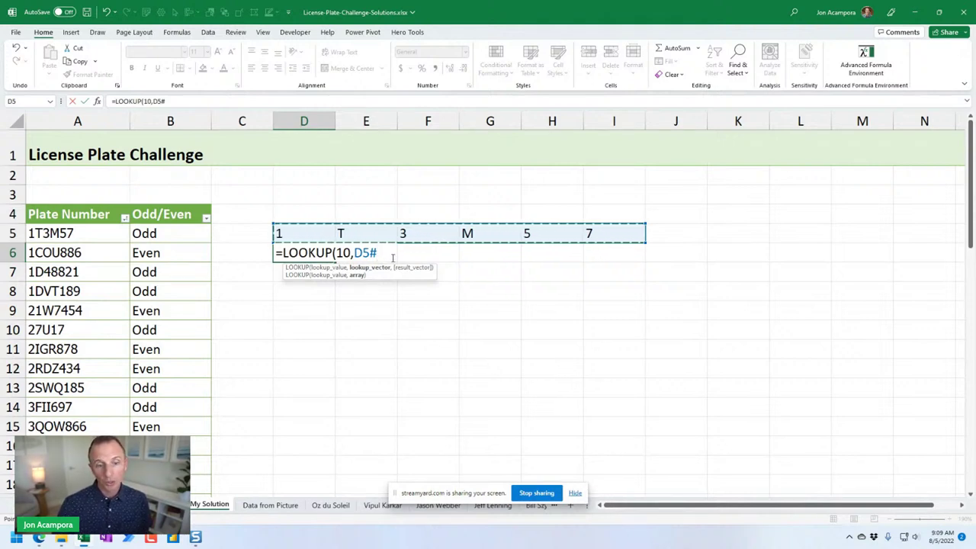
text())
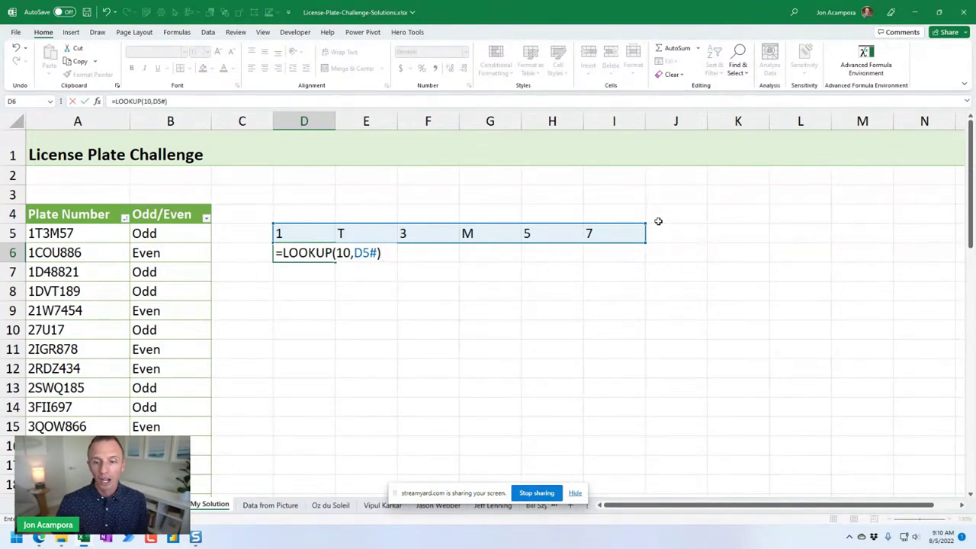
Step: Wrap D5# in VALUE so D6's =LOOKUP(10,VALUE(D5#)) returns the last digit 7
key(Return)
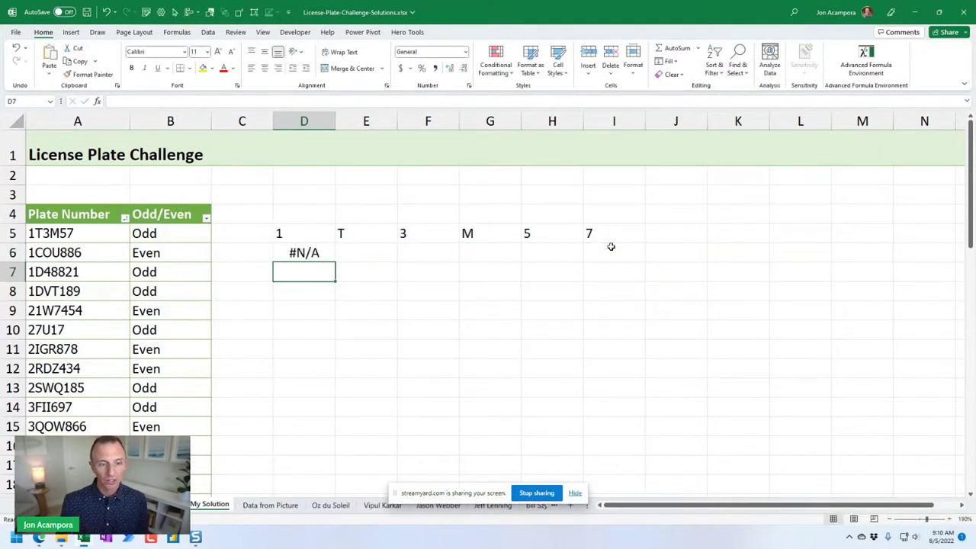
double_click(312, 258)
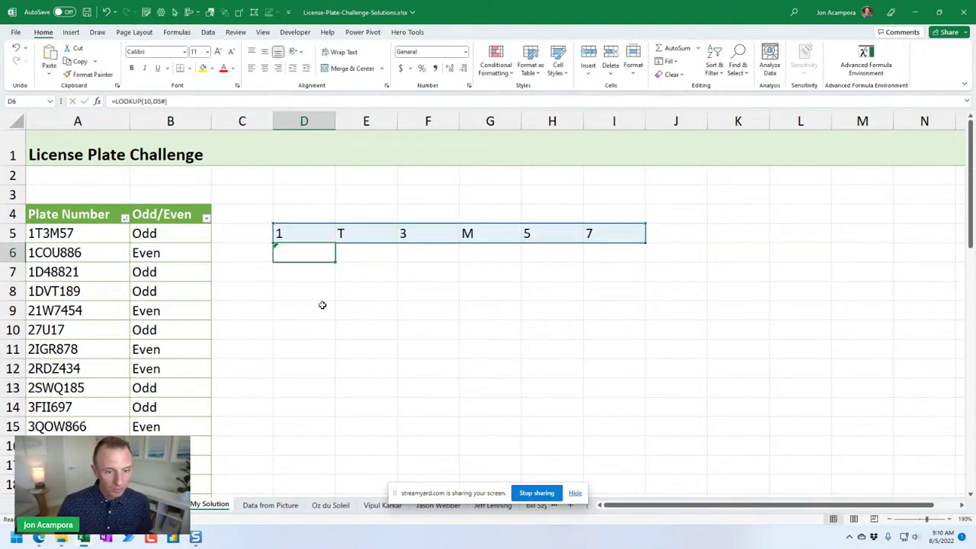
key(Left)
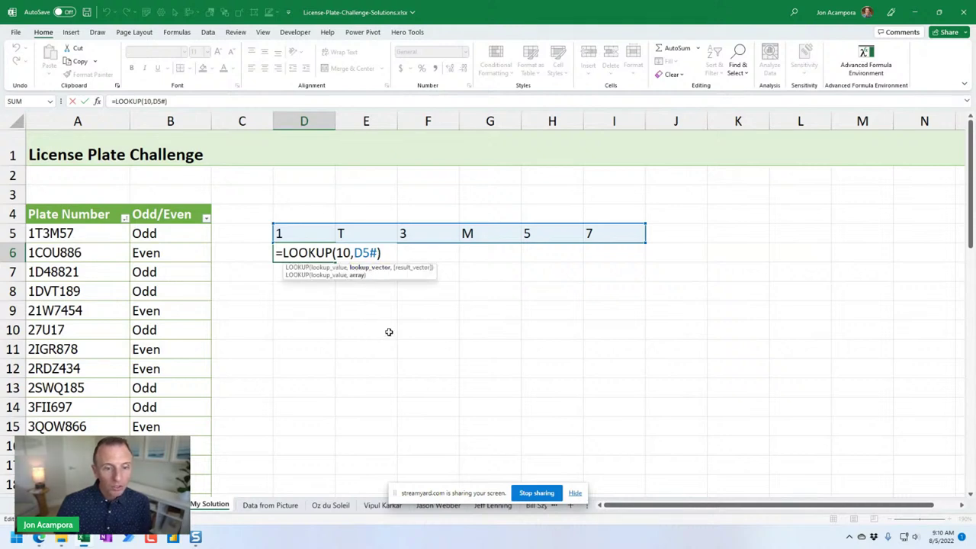
key(Escape)
click(175, 237)
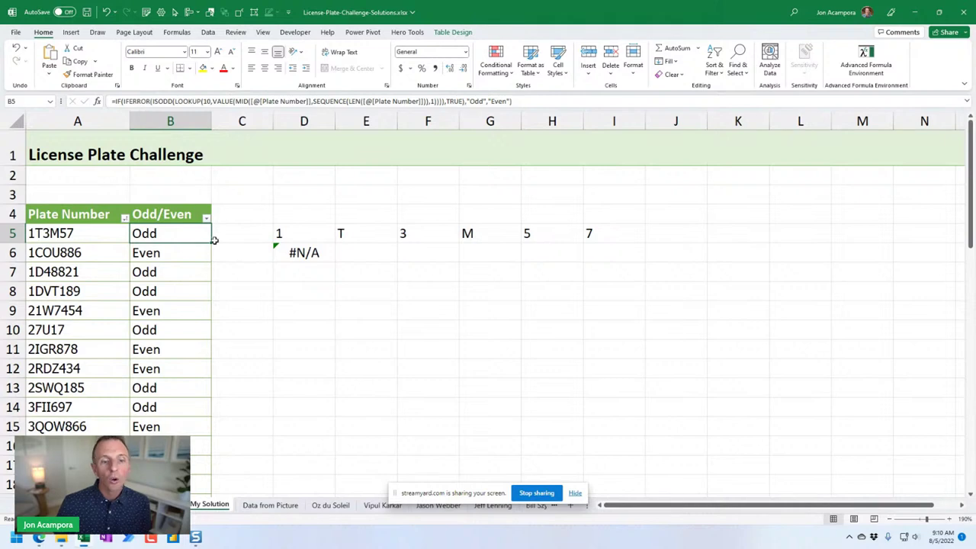
double_click(320, 259)
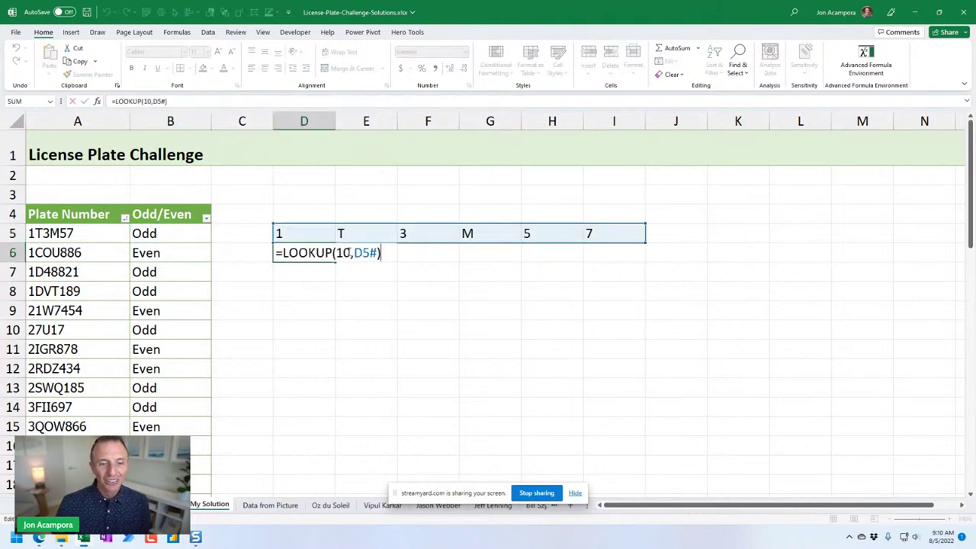
click(353, 253)
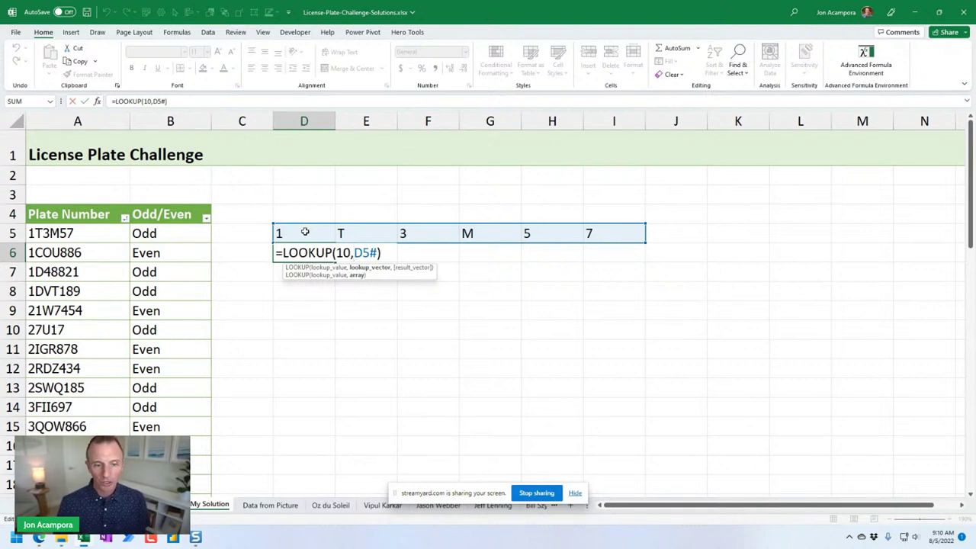
text(value()
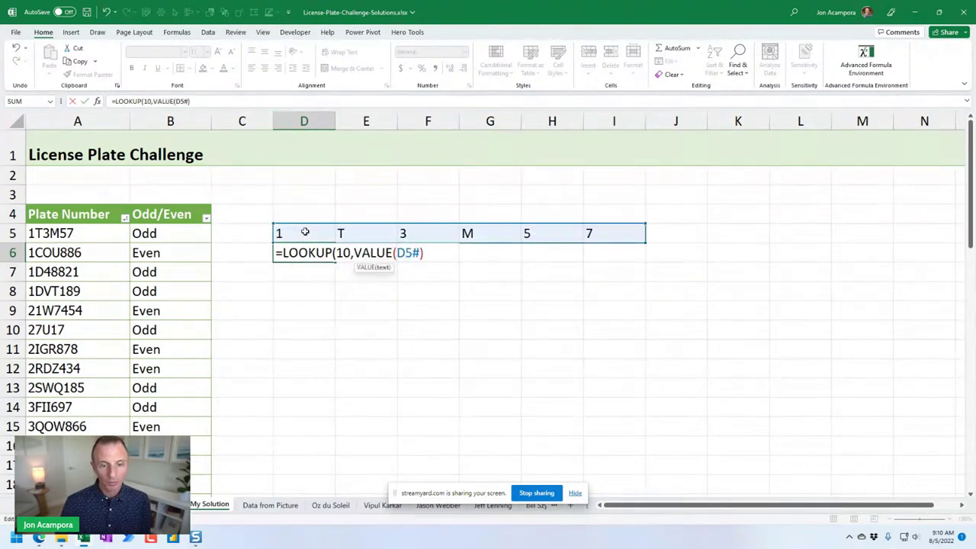
key(End)
key(Return)
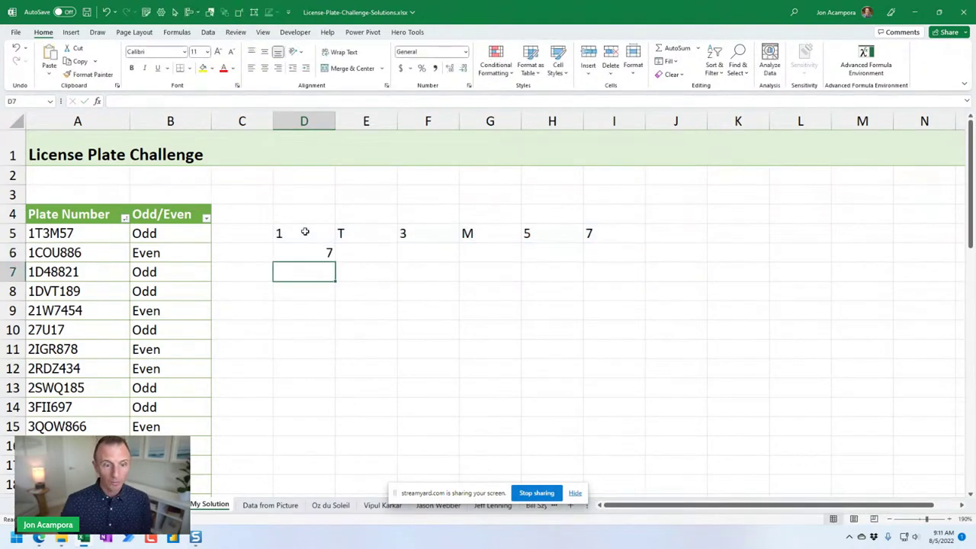
key(Up)
key(F2)
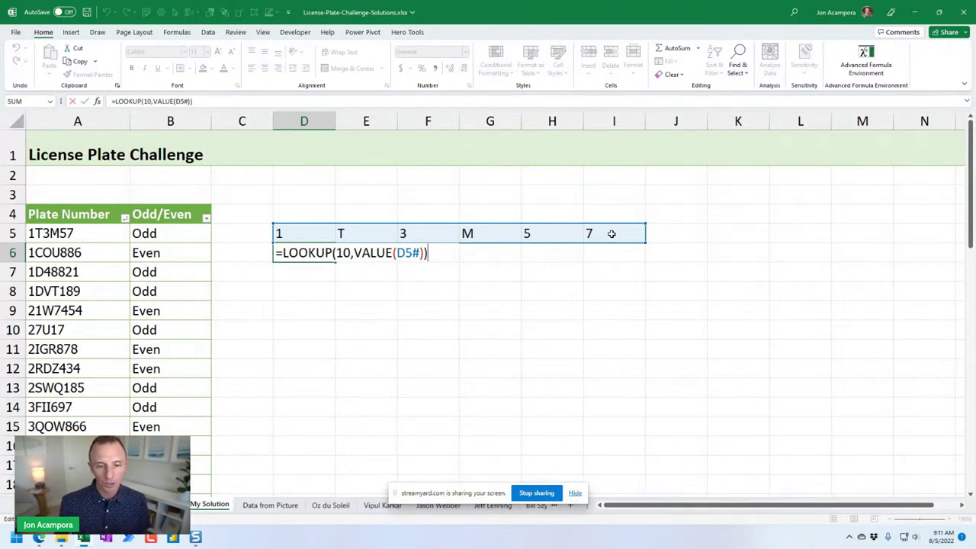
key(Return)
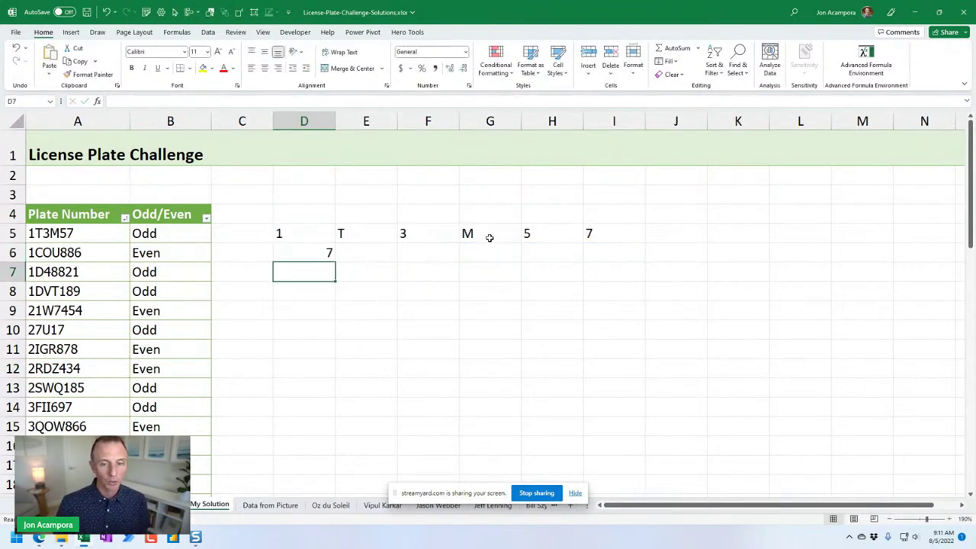
click(321, 255)
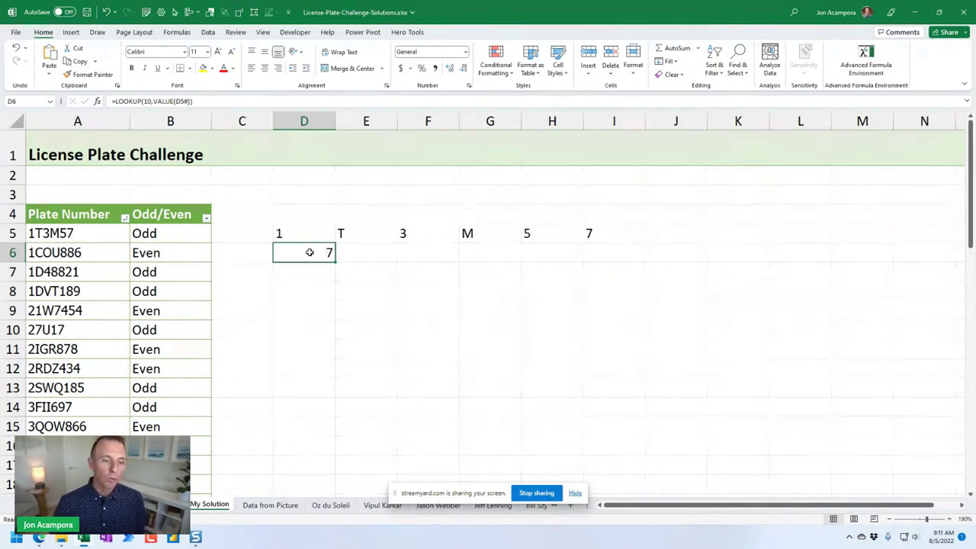
click(179, 235)
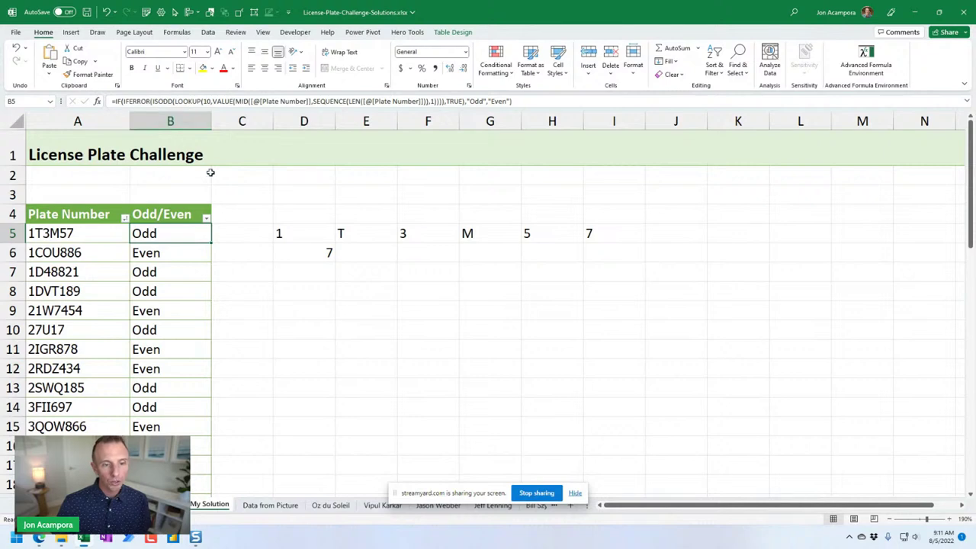
Step: Enter =ISODD(D6) in D7, returning TRUE for the last digit 7
click(319, 273)
text(=)
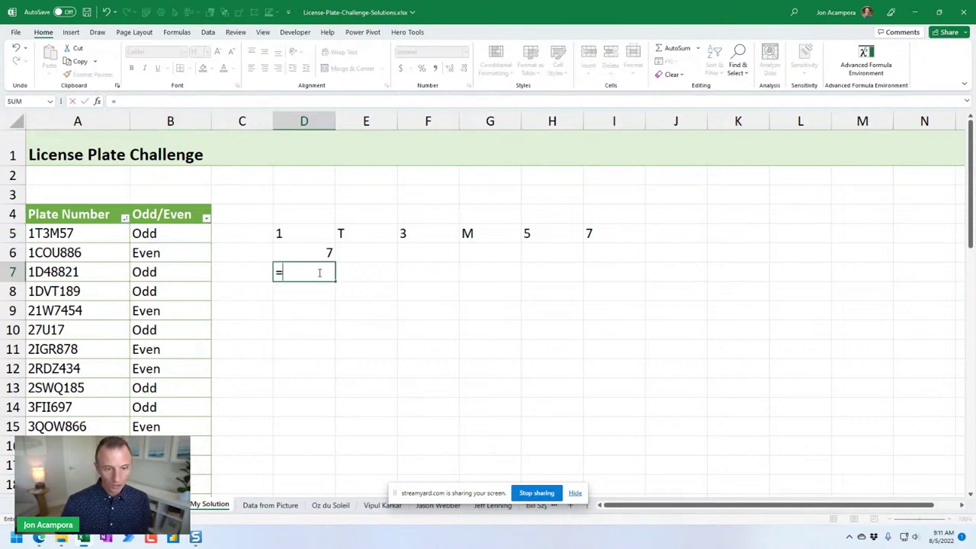
text(iso)
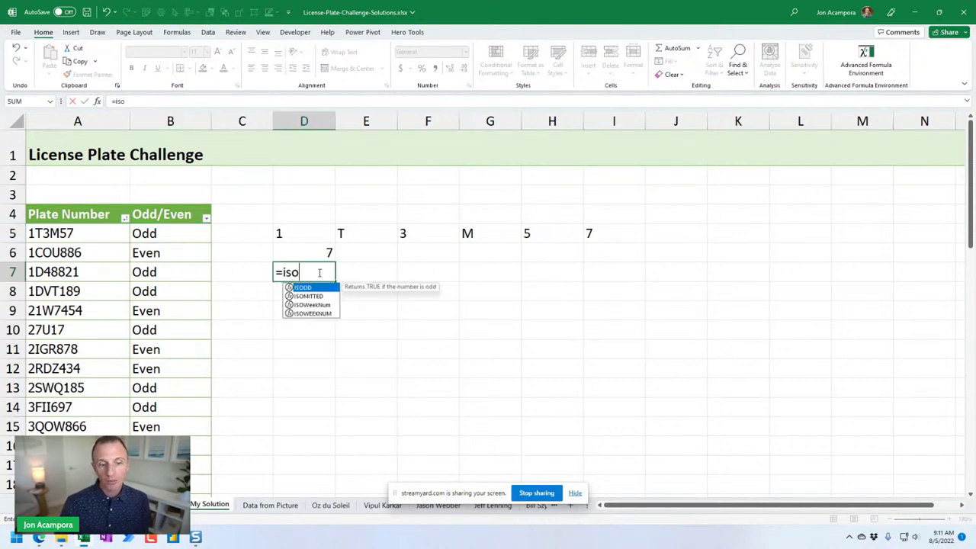
key(Tab)
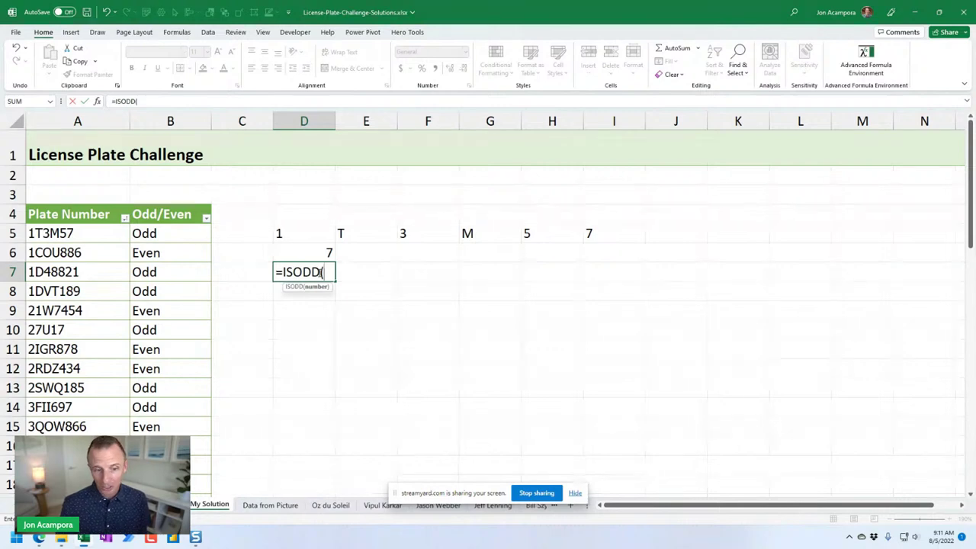
key(Up)
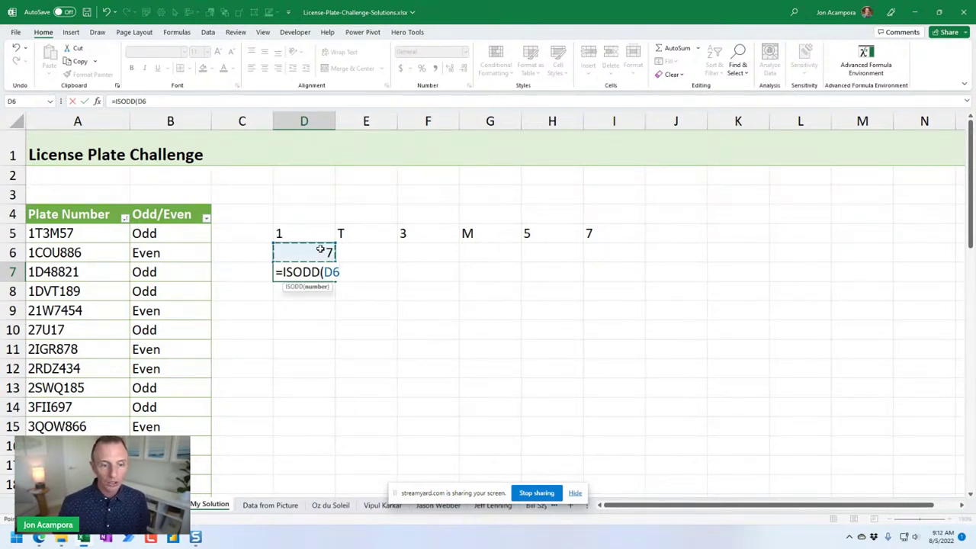
key(Return)
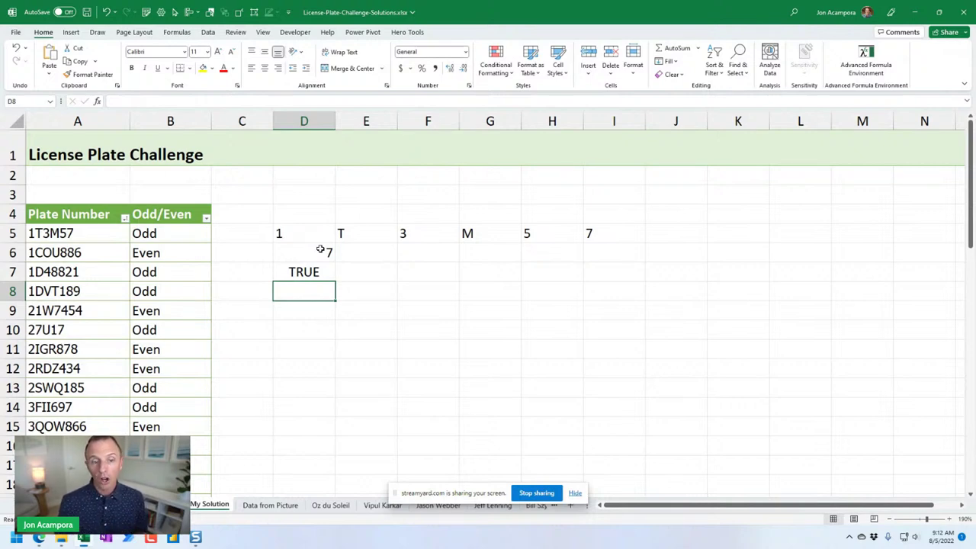
click(305, 274)
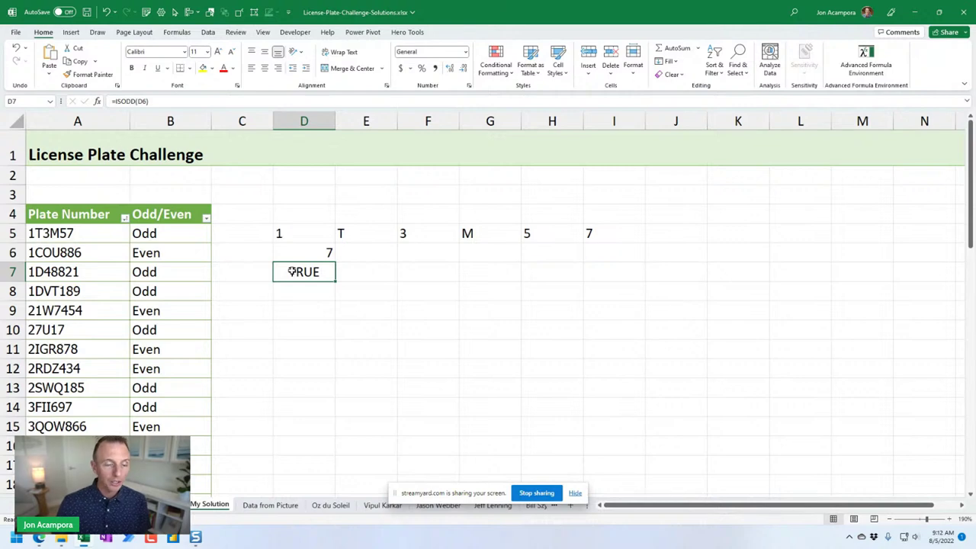
Step: Review B5's formula without changing it, then begin an IF formula in D8
double_click(190, 232)
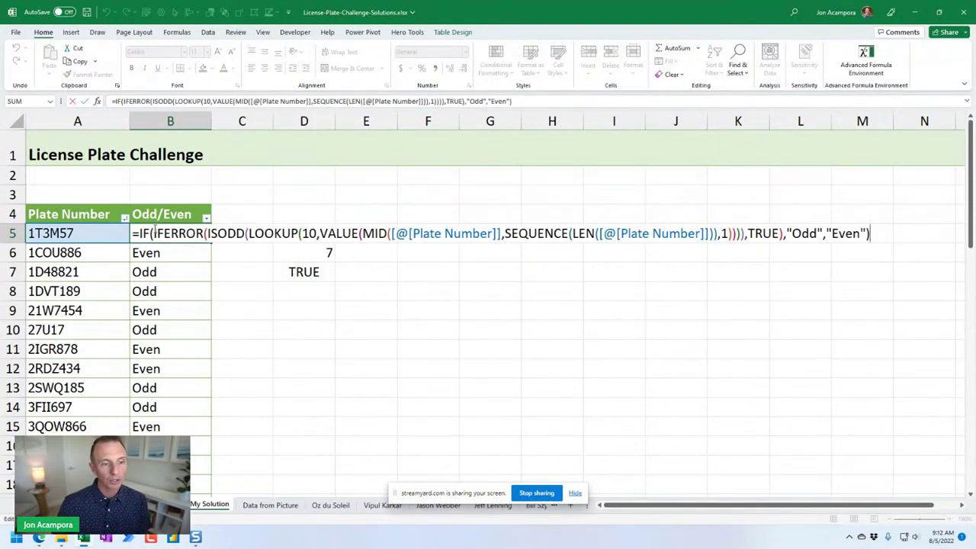
key(Escape)
click(298, 291)
text(=)
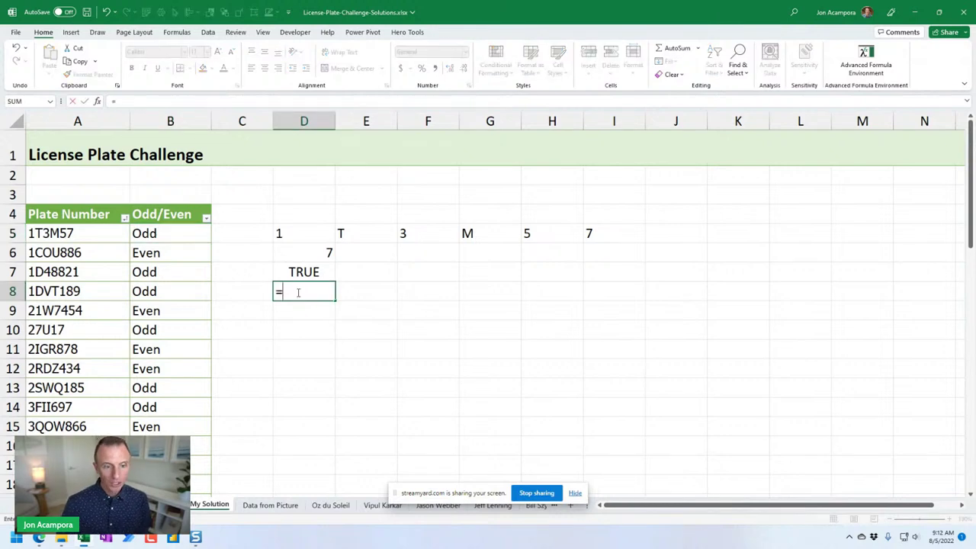
text(if)
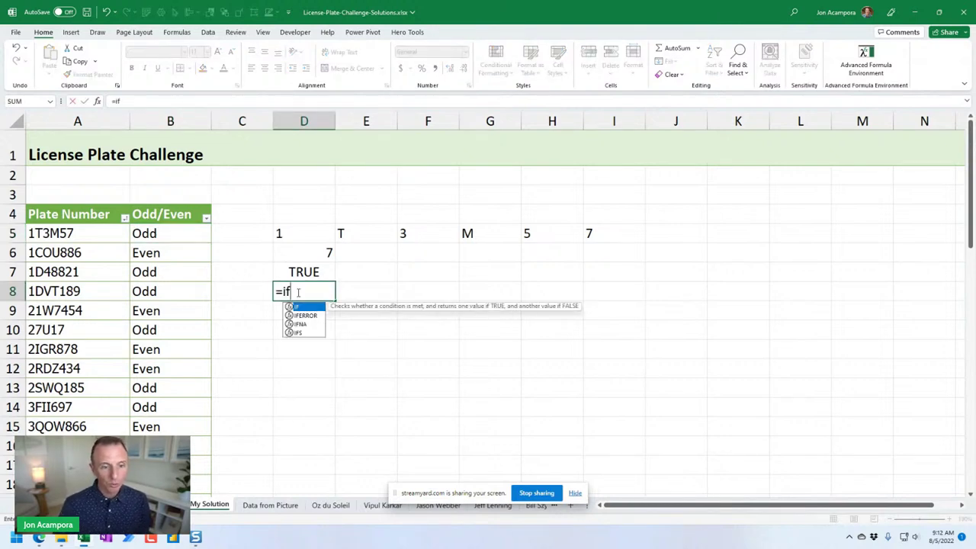
Step: Enter =IF(D7,"Odd","Even") in D8 so it displays Odd
click(312, 276)
click(309, 287)
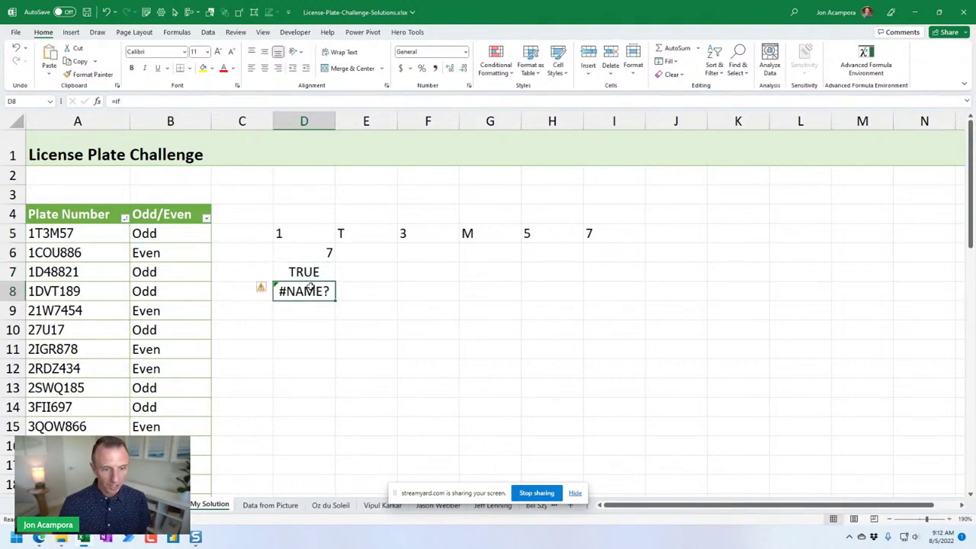
text(=if()
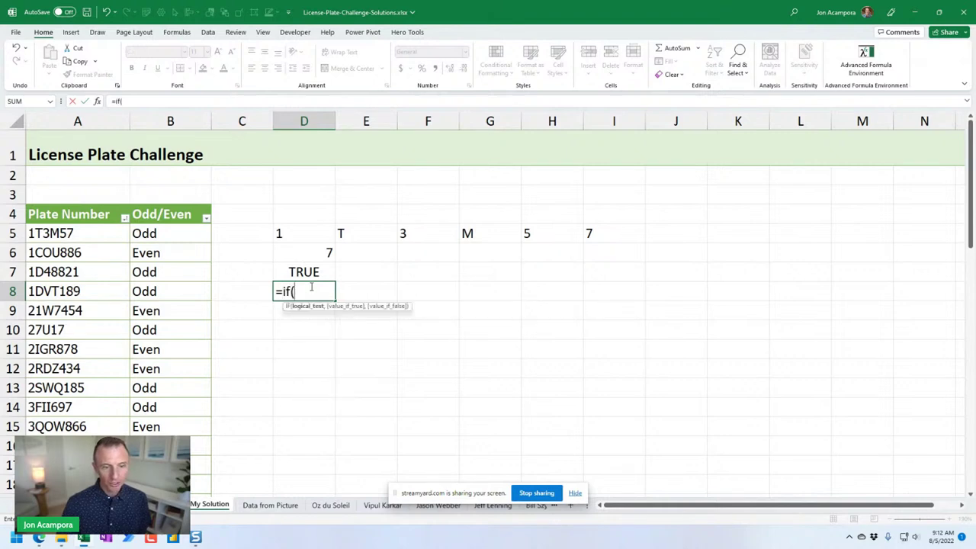
click(309, 273)
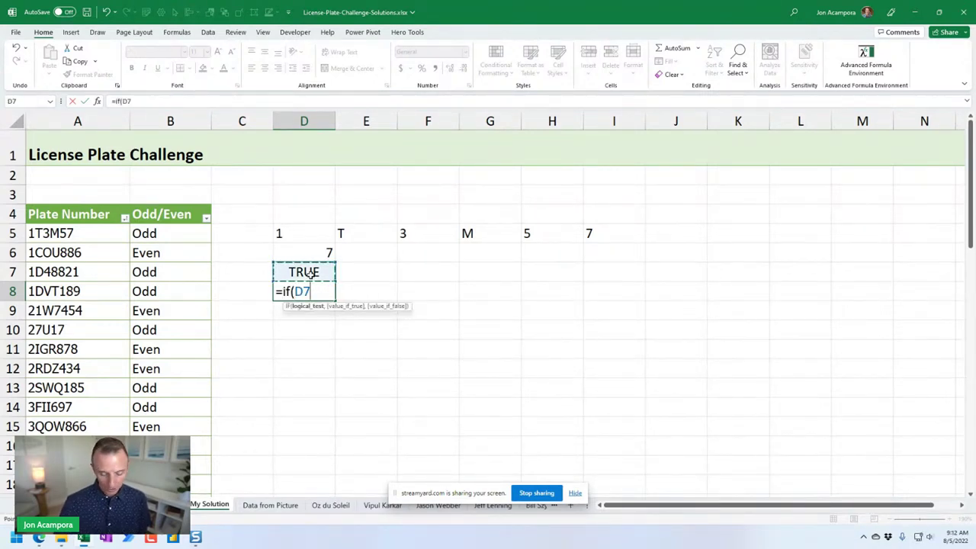
text(=tru)
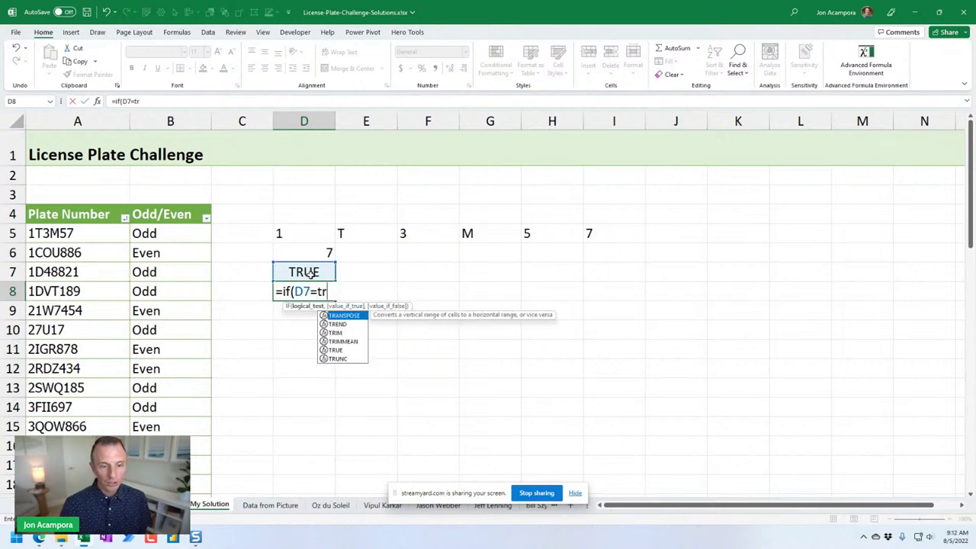
key(BackSpace)
key(BackSpace)
key(BackSpace)
key(BackSpace)
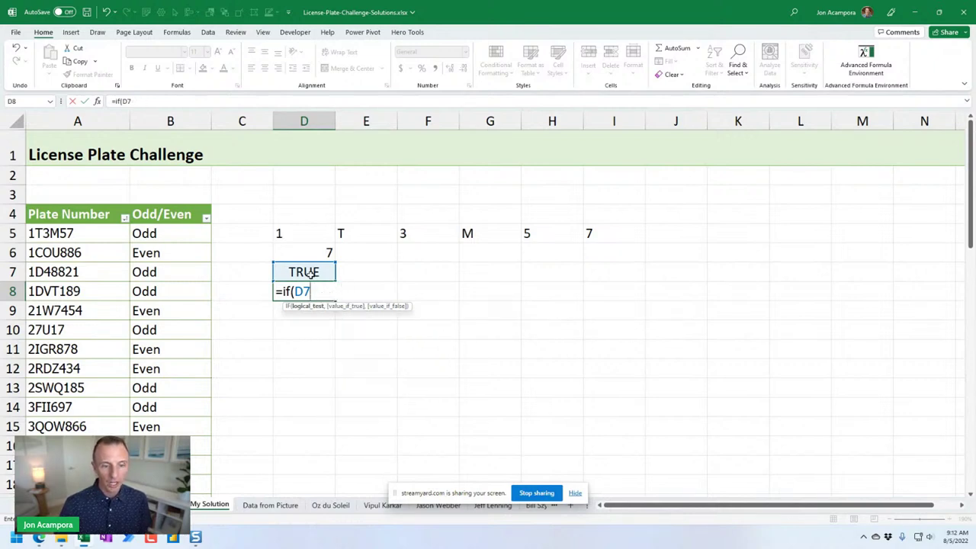
text(,"Od)
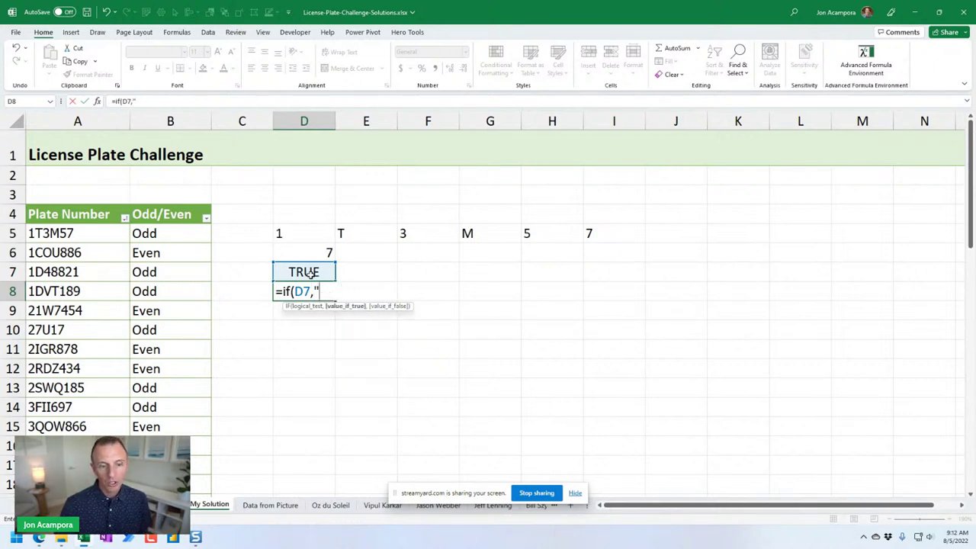
text(d")
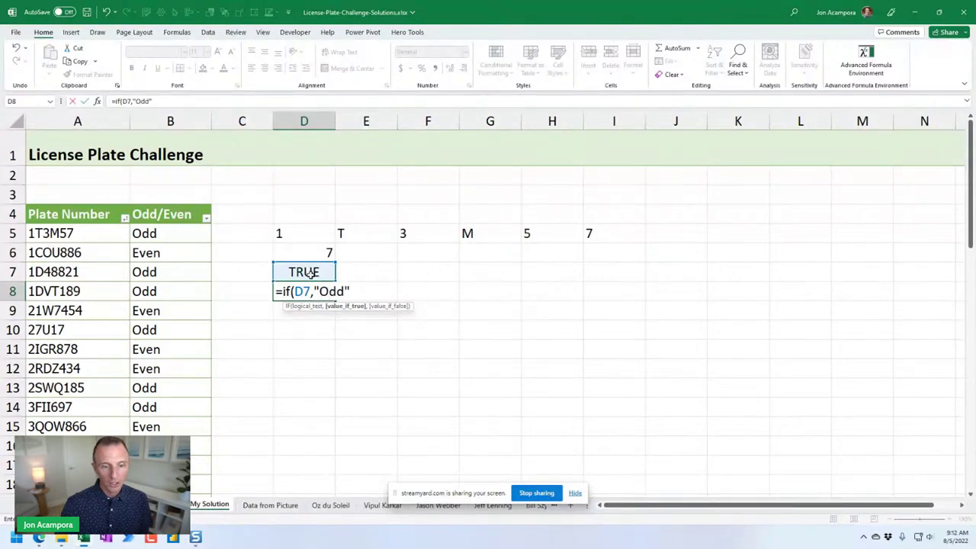
text(,"Even"))
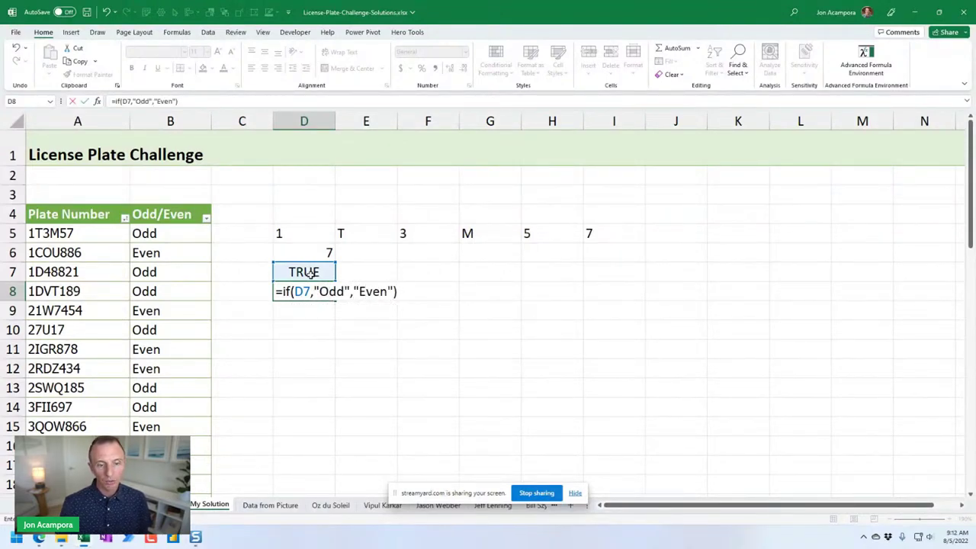
key(Return)
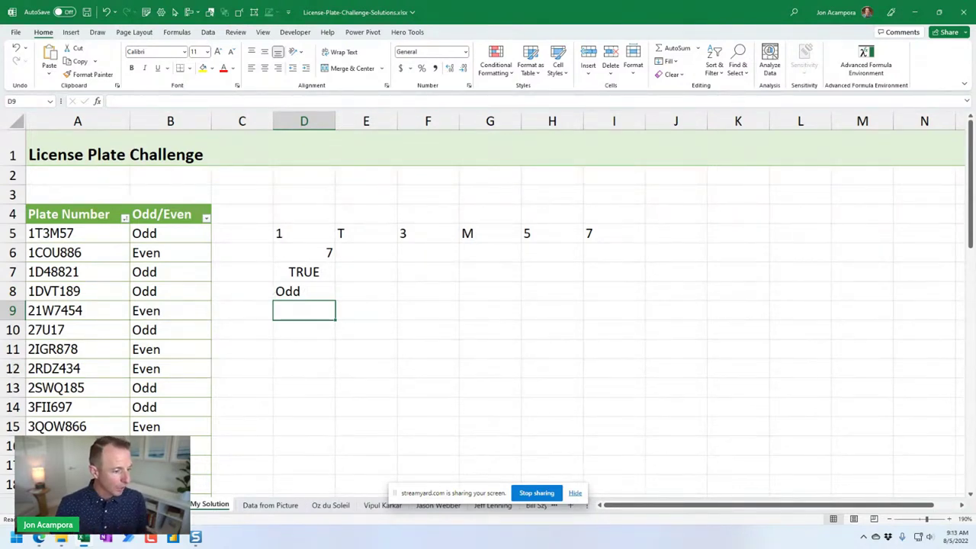
key(alt+Tab)
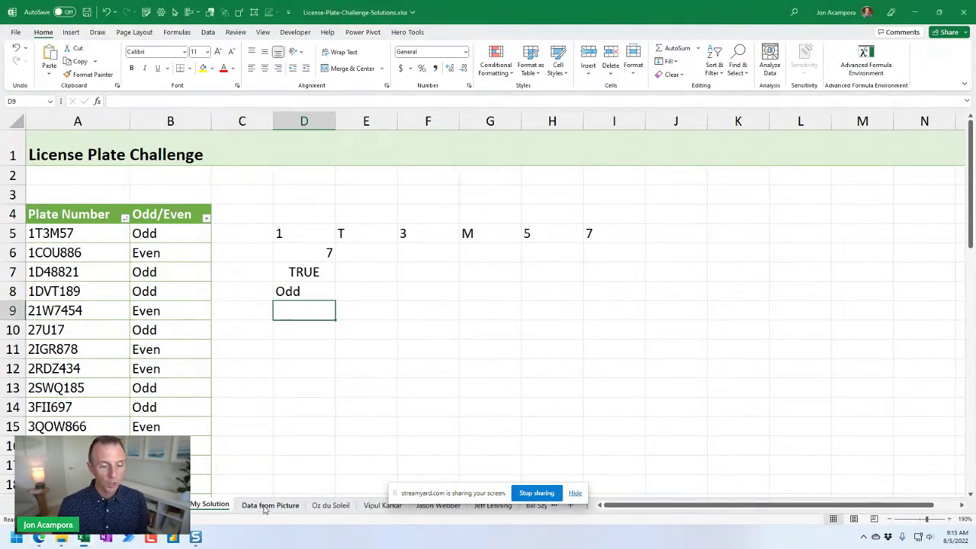
click(267, 506)
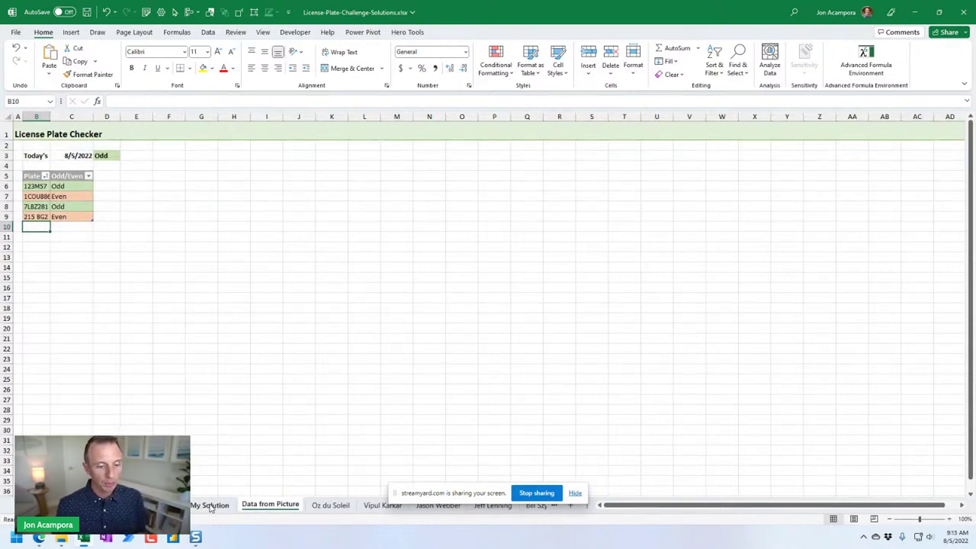
click(210, 506)
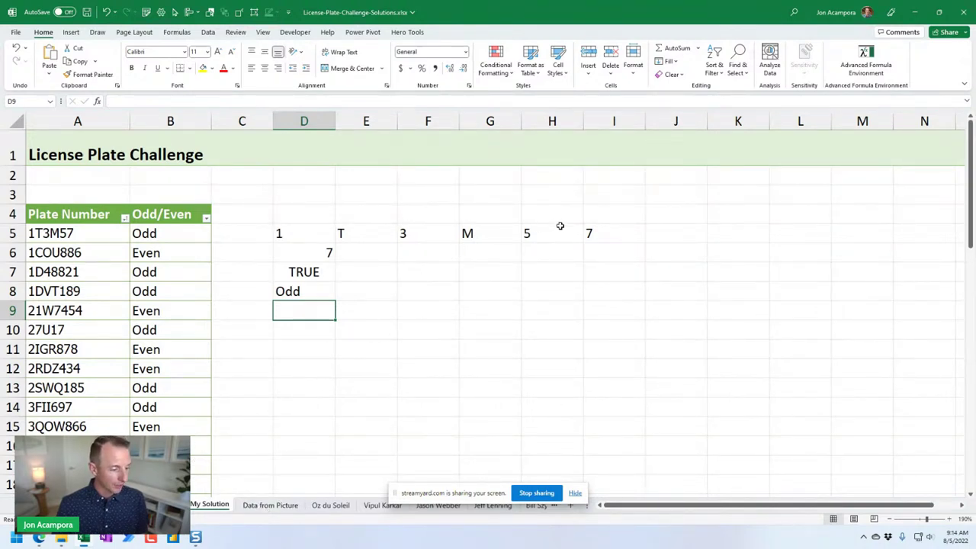
click(313, 229)
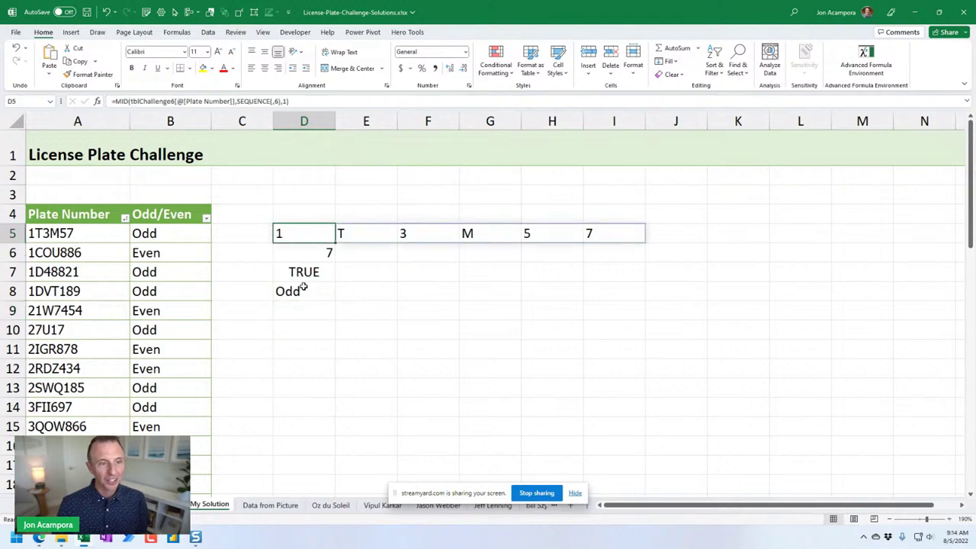
double_click(305, 257)
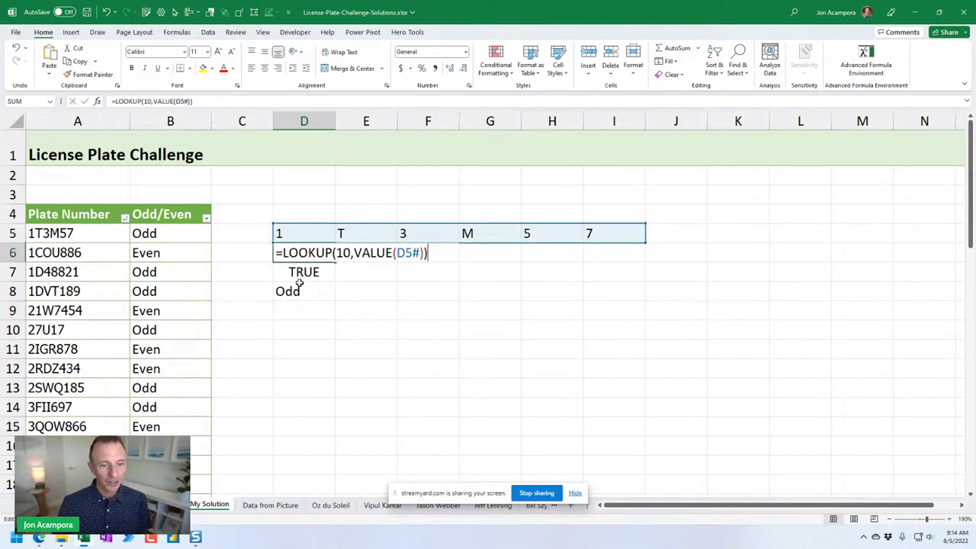
click(413, 253)
drag(421, 252, 397, 252)
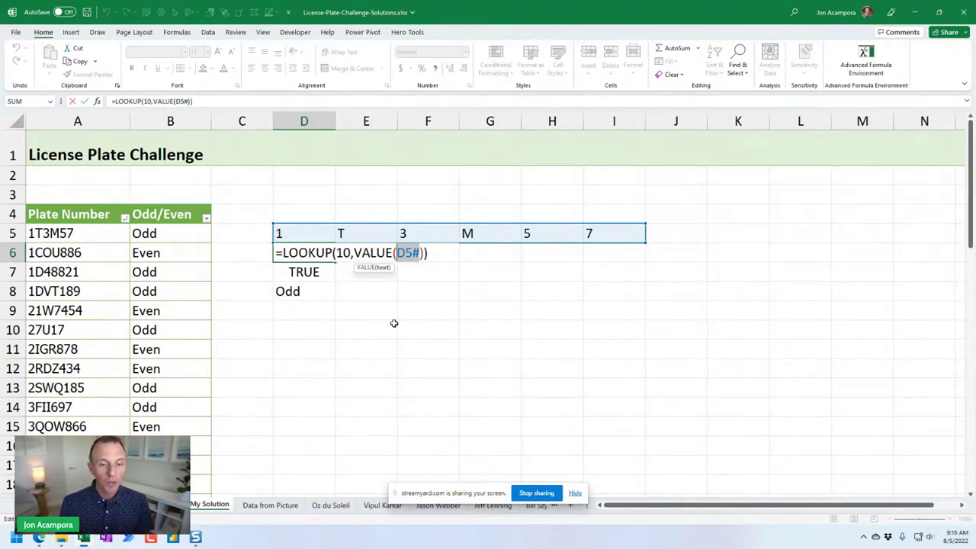
key(Escape)
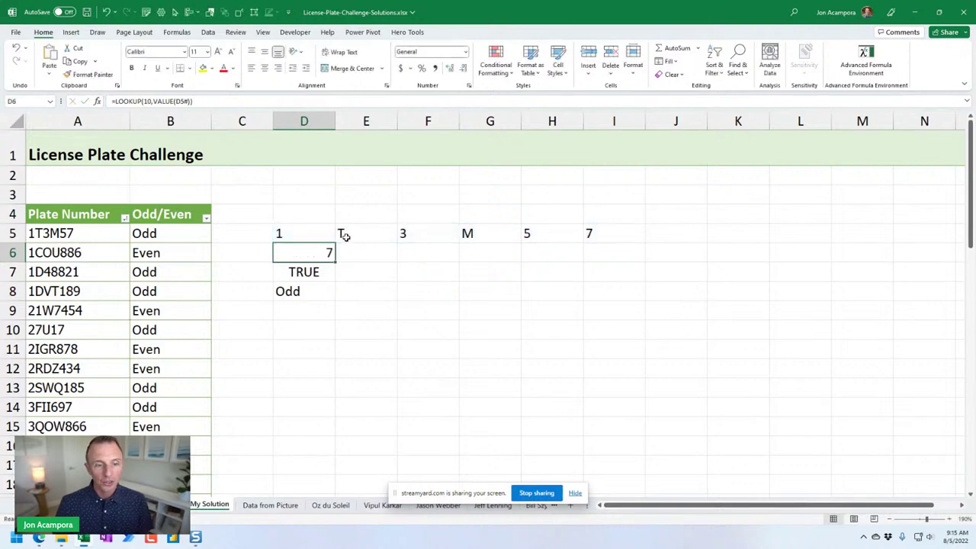
click(302, 235)
key(F2)
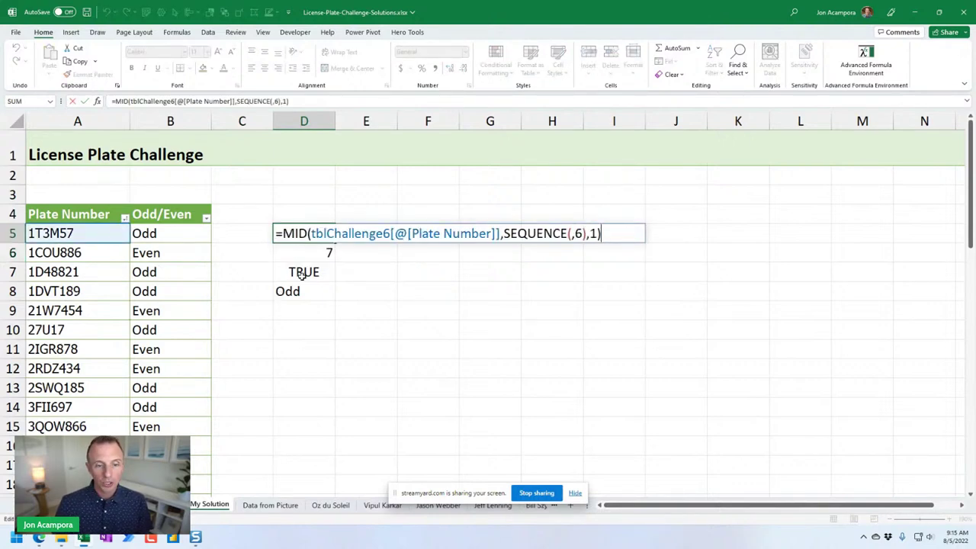
click(503, 233)
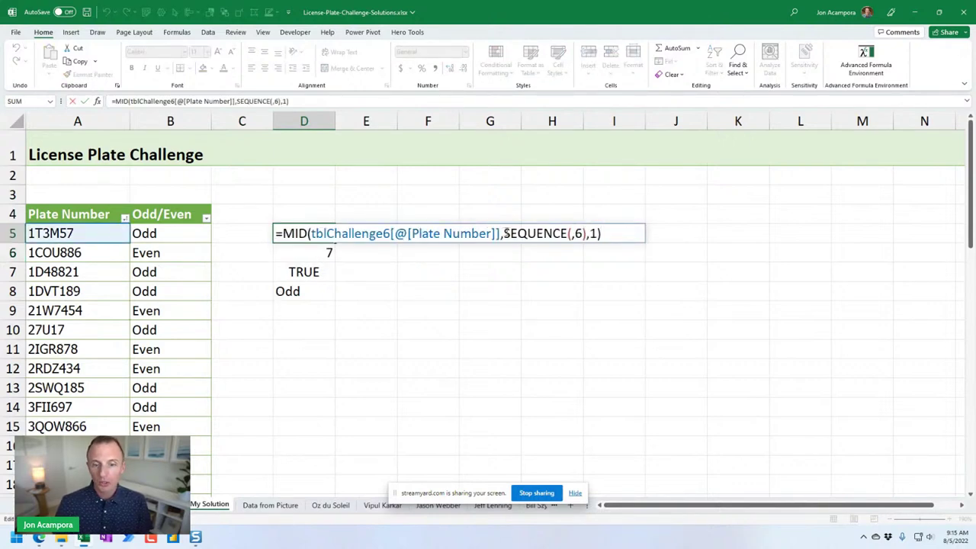
drag(503, 234, 586, 233)
key(Escape)
Step: Enter =SEQUENCE(6) in D10, spilling 1 to 6 down D10:D15
click(290, 333)
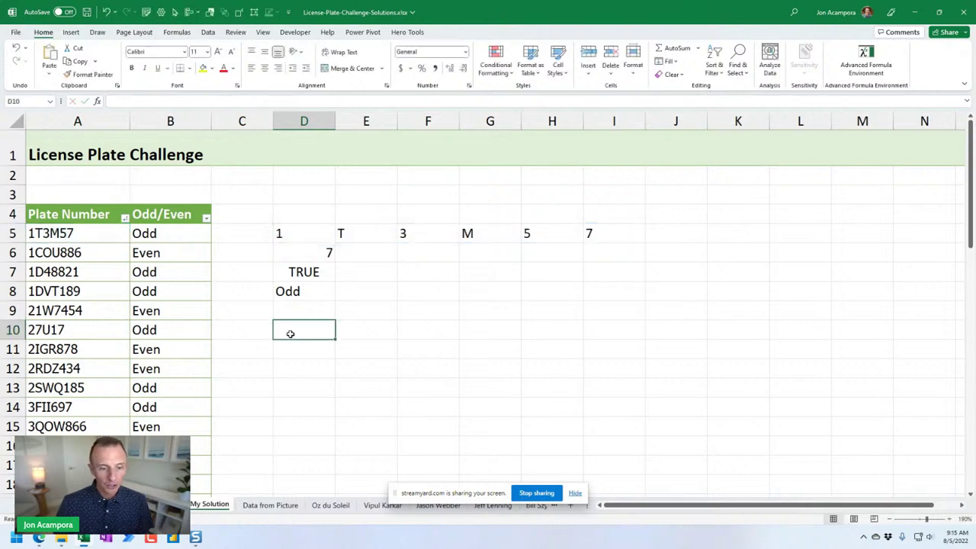
text(=seu)
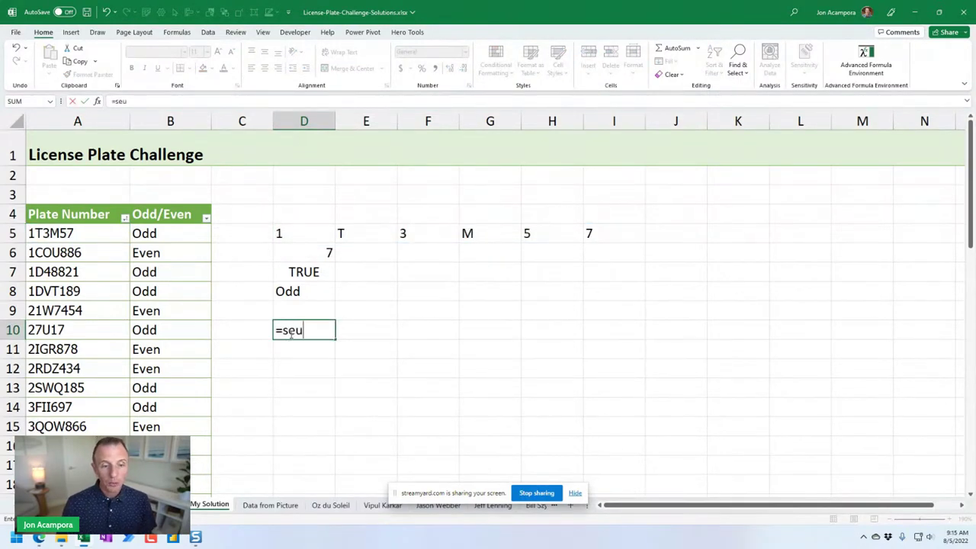
key(BackSpace)
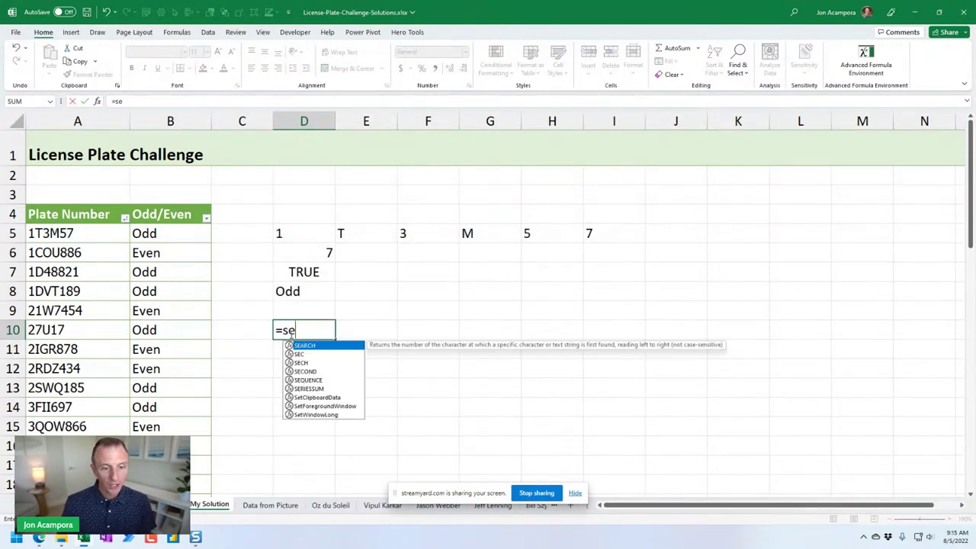
key(Down)
key(Down)
key(Down)
key(Down)
key(Tab)
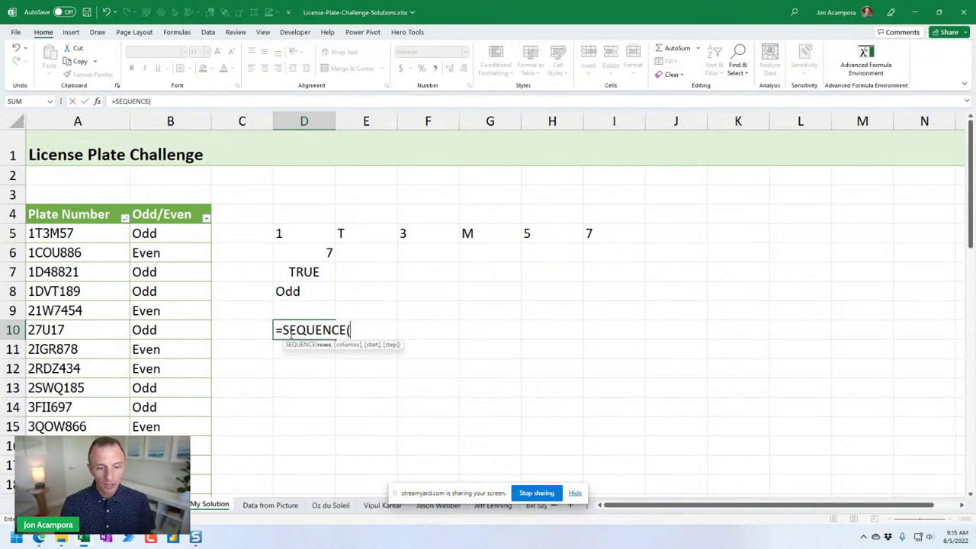
text(6)
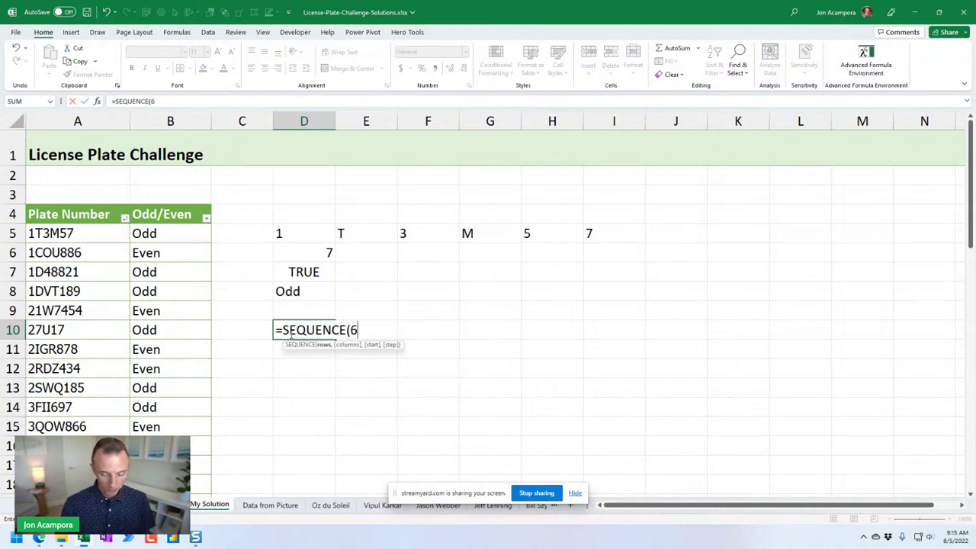
key(BackSpace)
text(6))
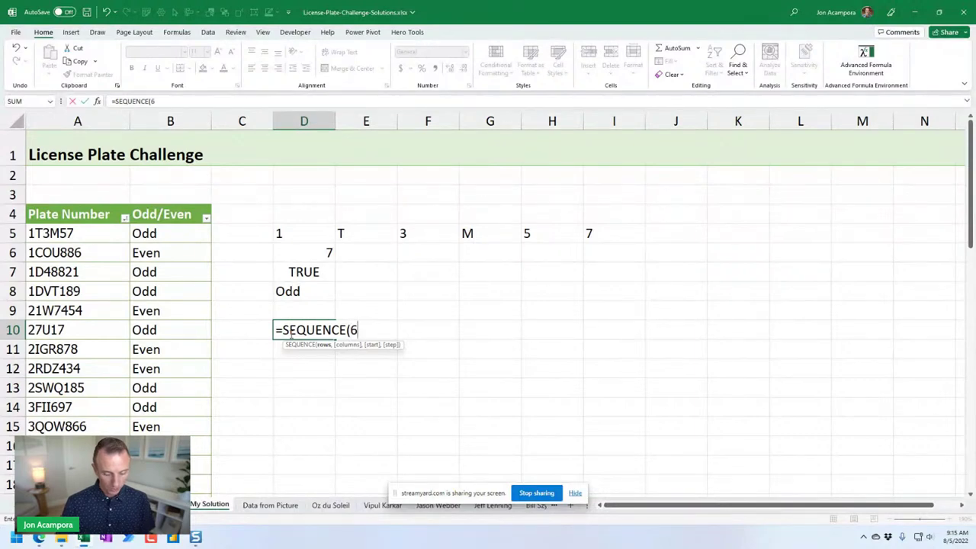
key(Return)
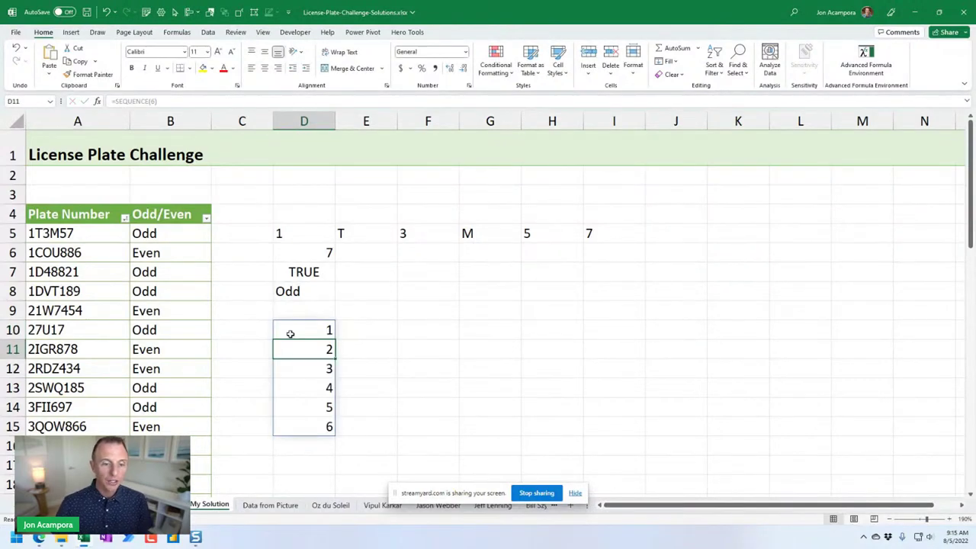
drag(296, 329, 292, 430)
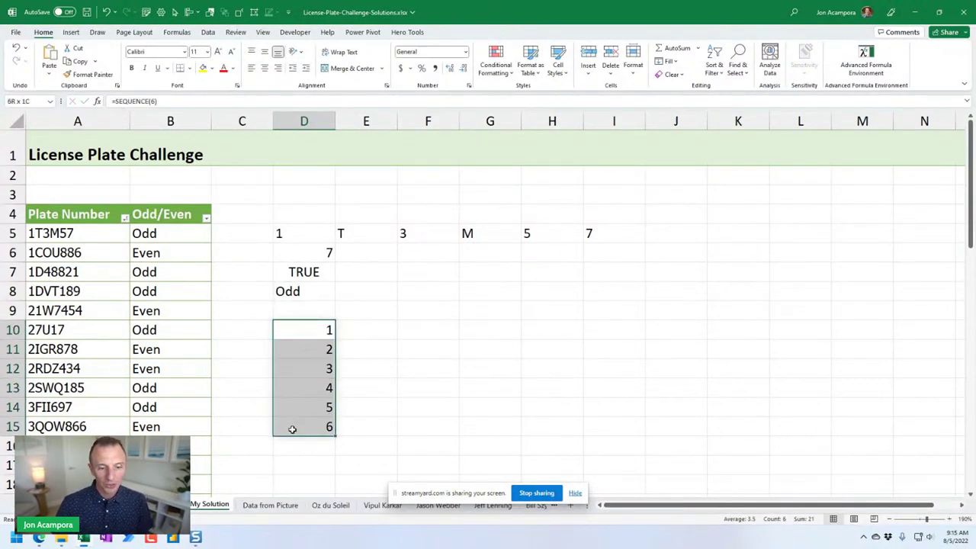
Step: Edit D10 to =SEQUENCE(,6) so 1 to 6 spill across D10:I10
click(317, 331)
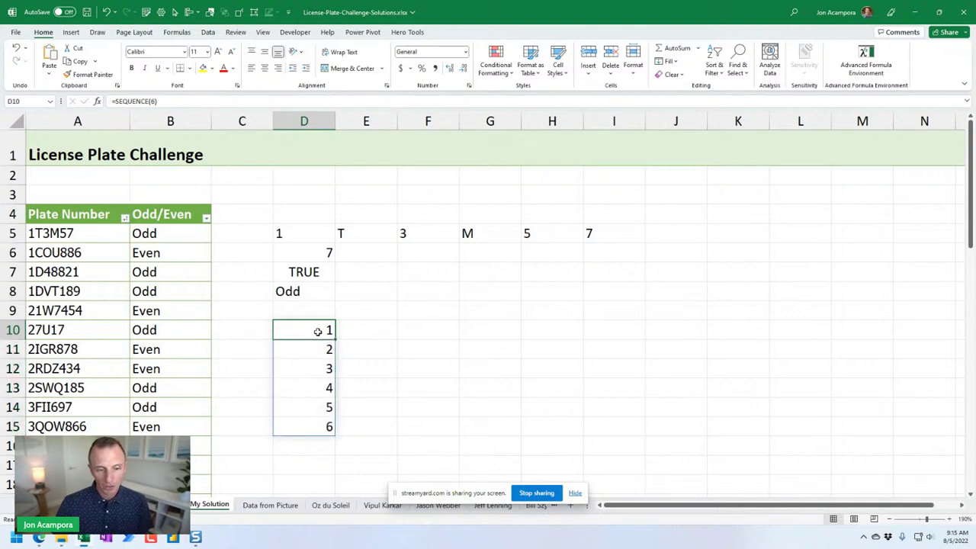
double_click(317, 331)
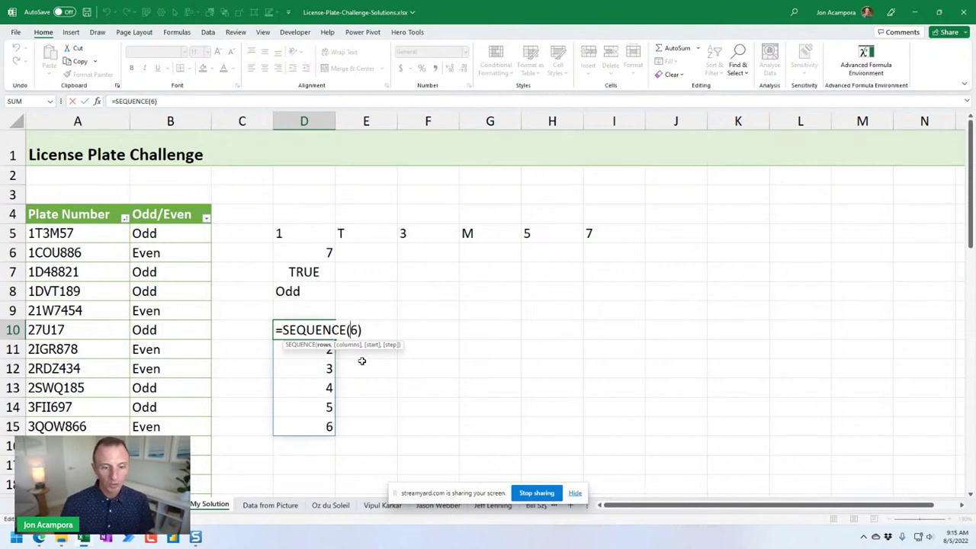
text(,)
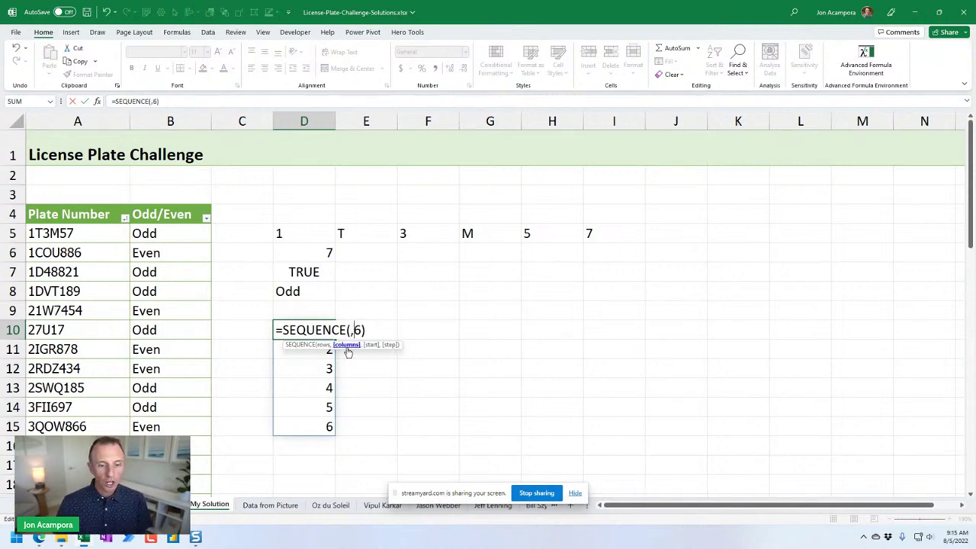
key(Return)
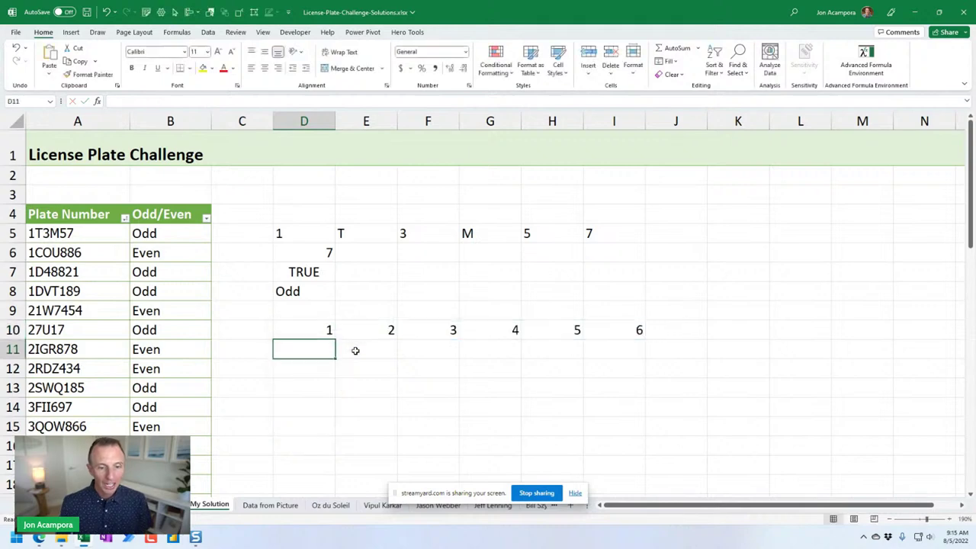
drag(305, 330, 615, 335)
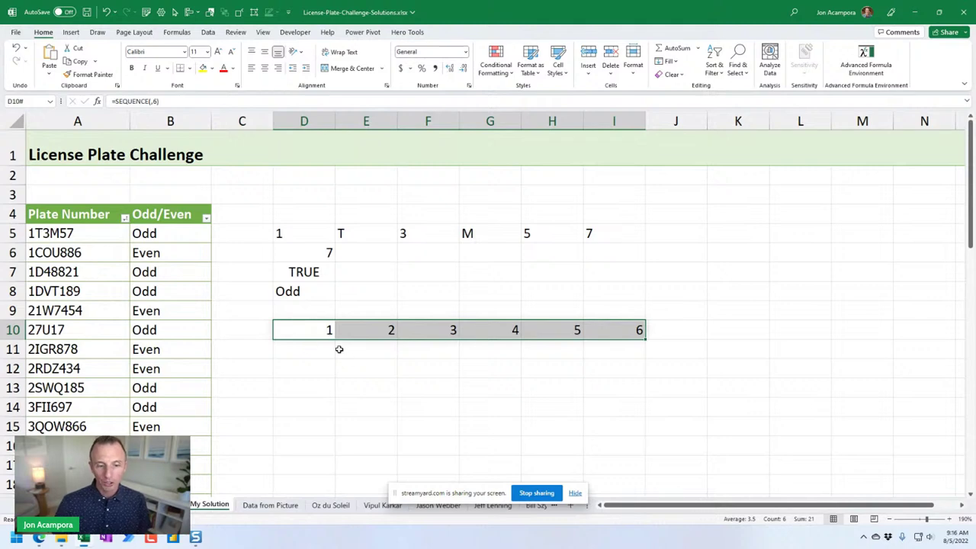
click(340, 349)
click(314, 329)
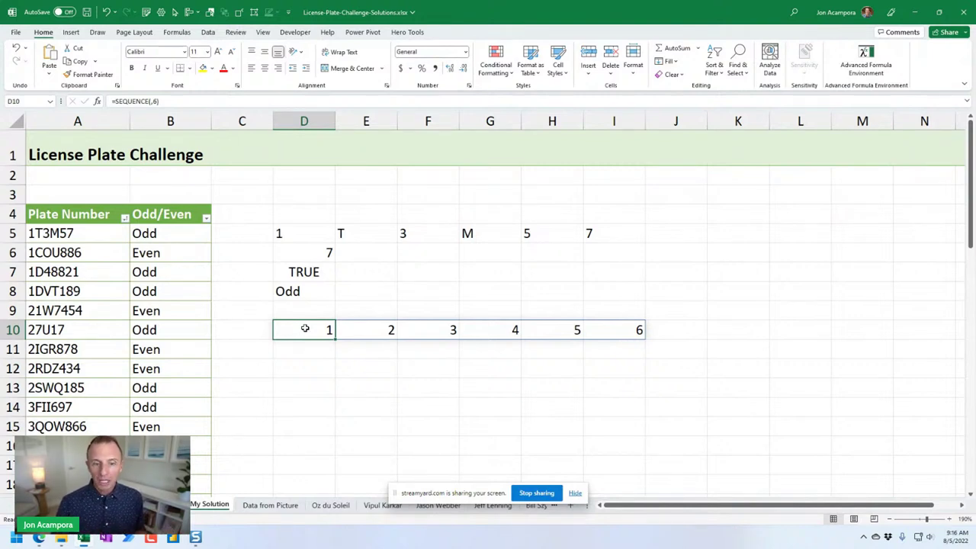
click(301, 235)
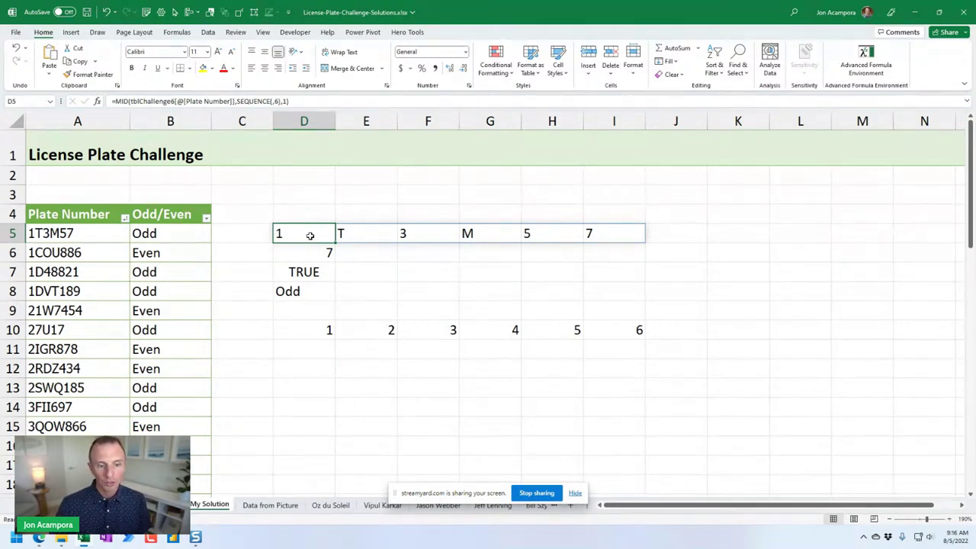
drag(311, 235, 311, 347)
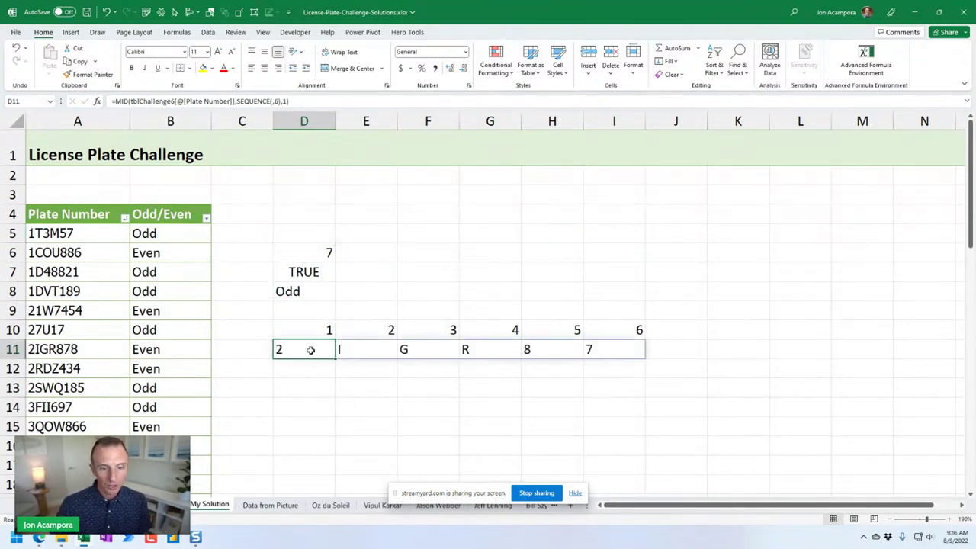
key(F2)
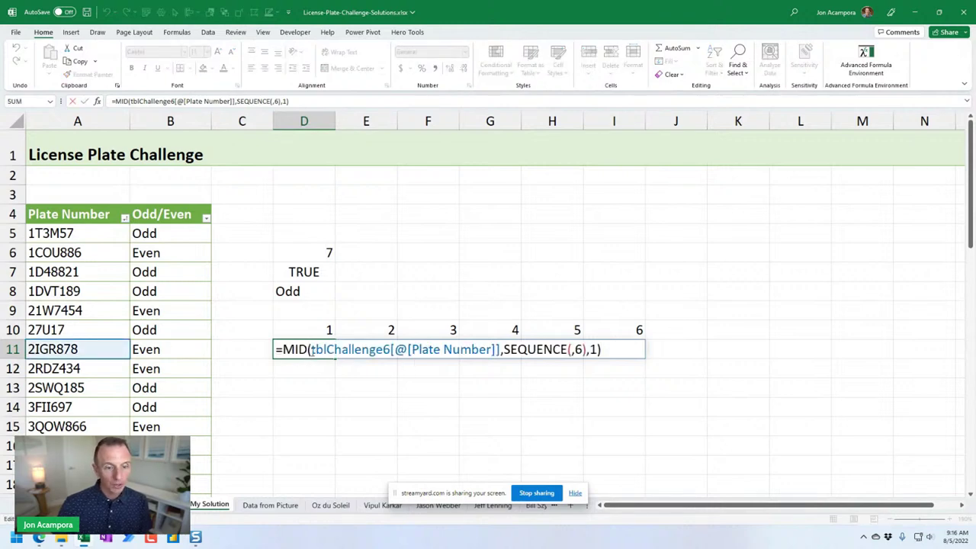
drag(314, 349, 501, 349)
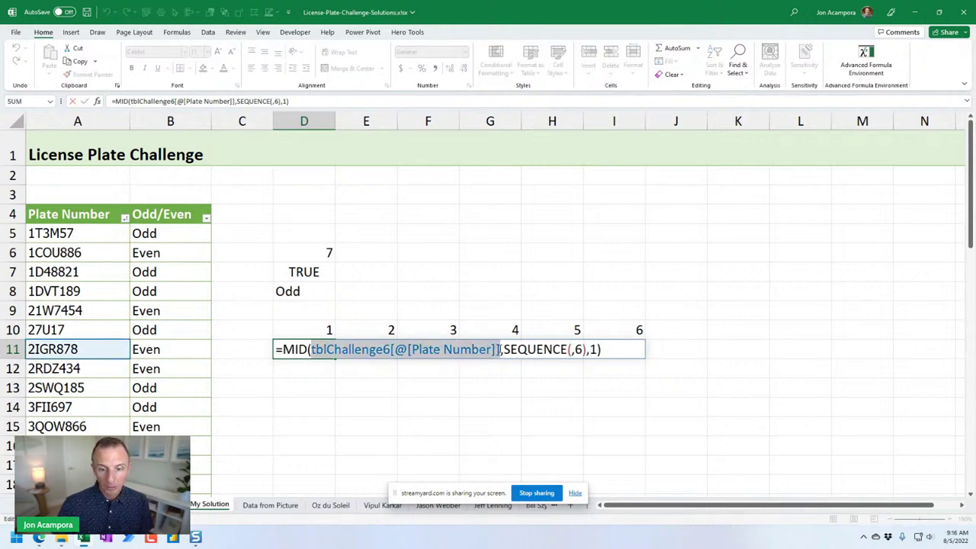
text(a5)
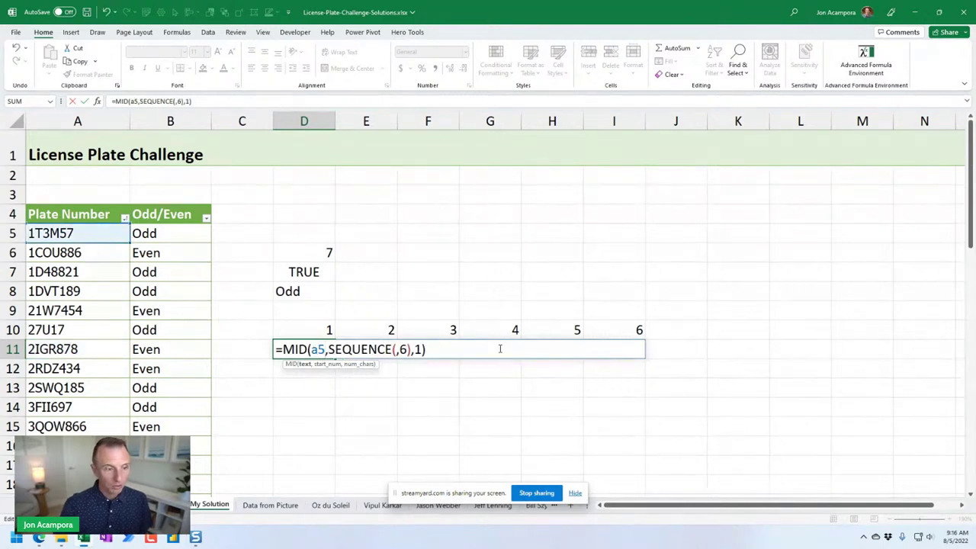
key(Return)
click(304, 331)
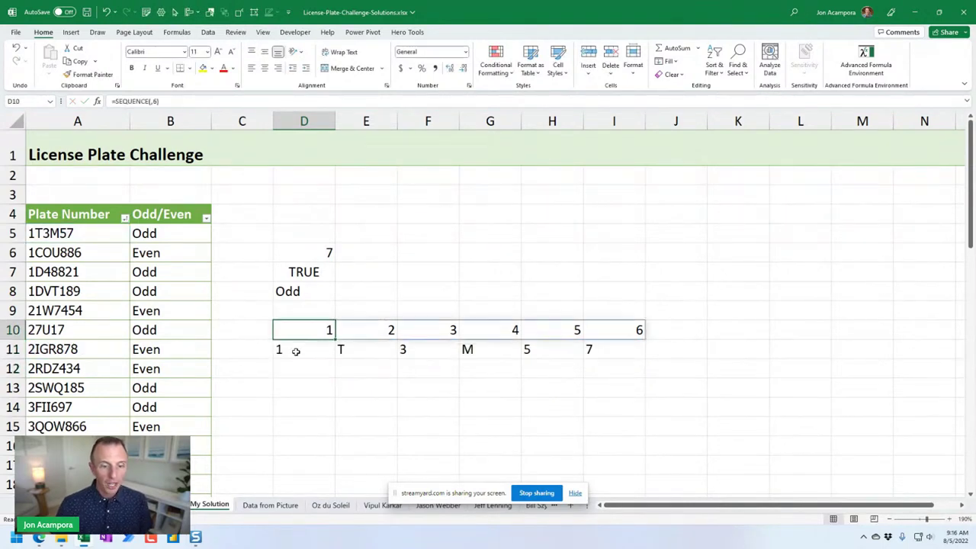
double_click(294, 349)
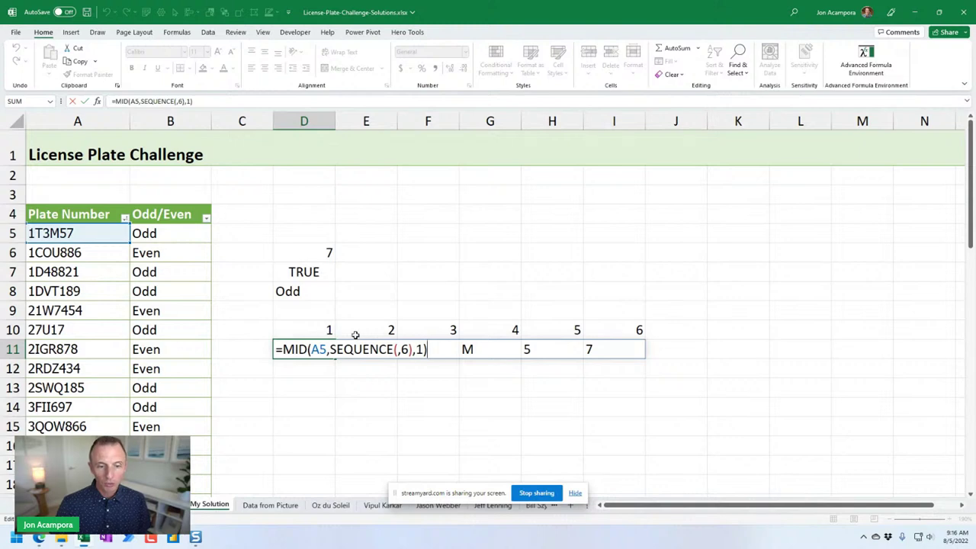
click(398, 348)
drag(397, 349, 330, 349)
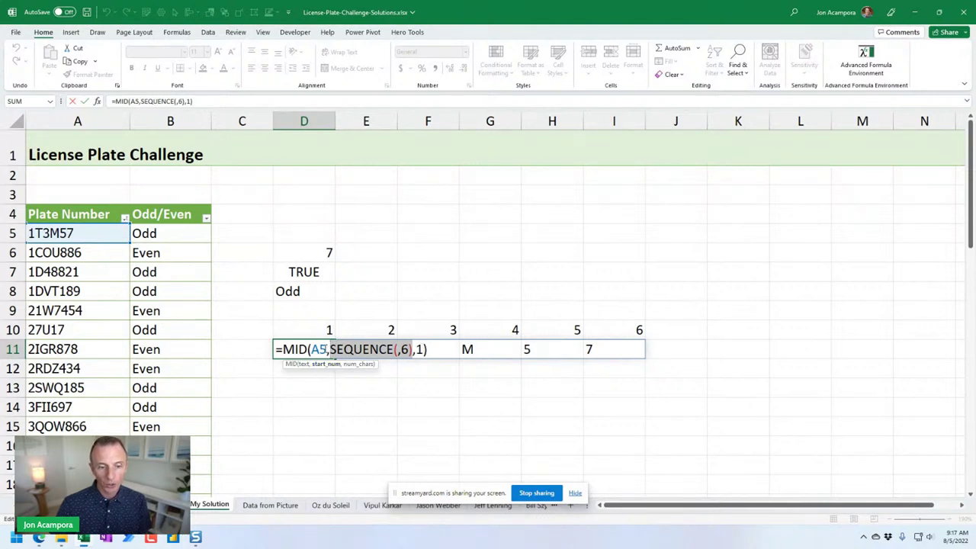
key(ctrl+Return)
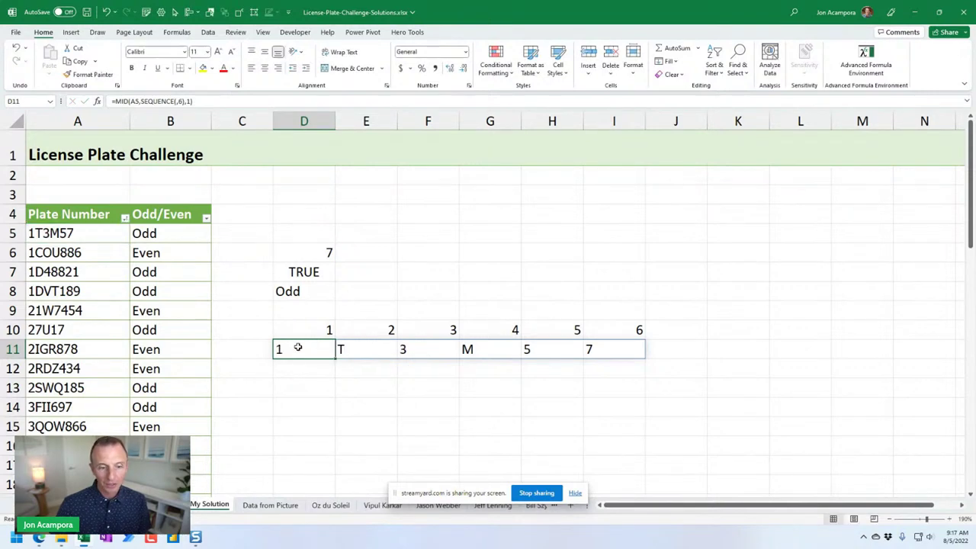
click(362, 351)
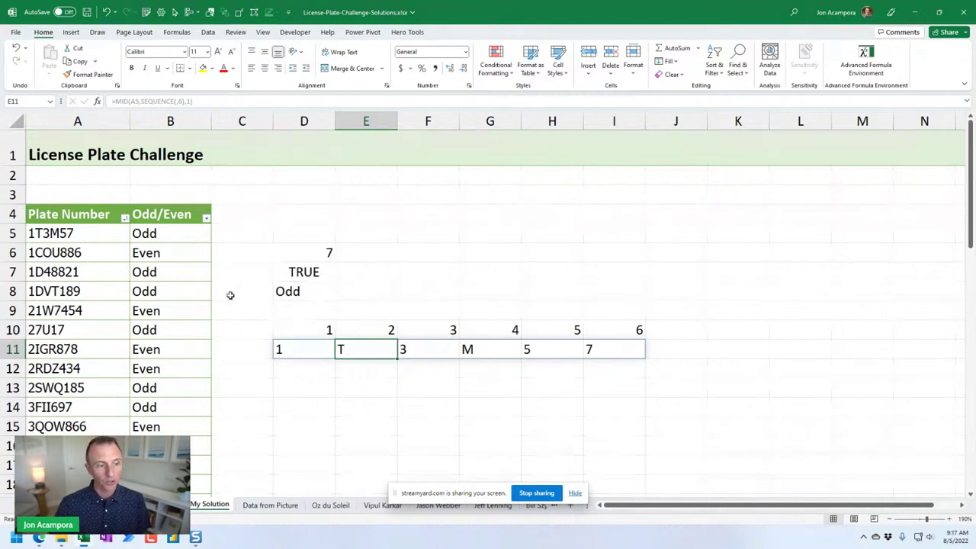
click(87, 238)
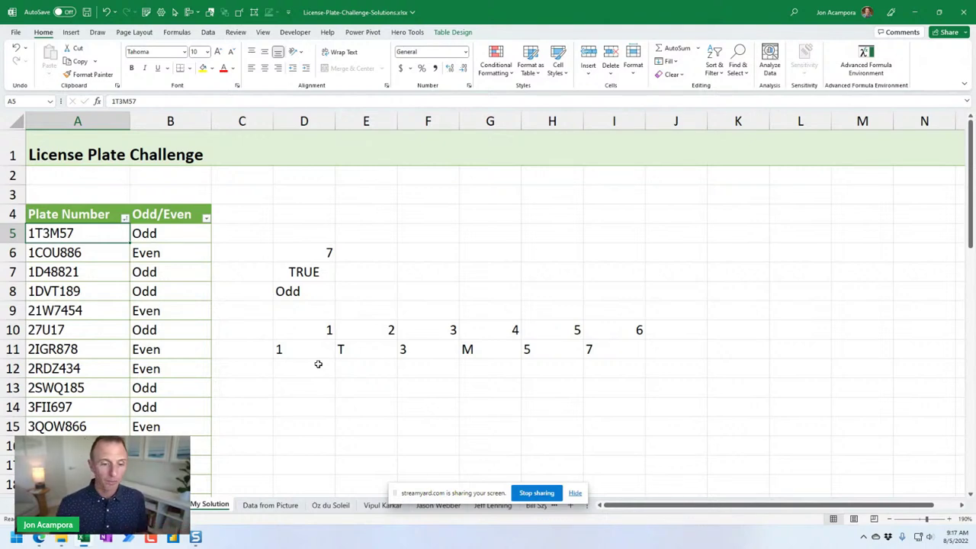
double_click(187, 234)
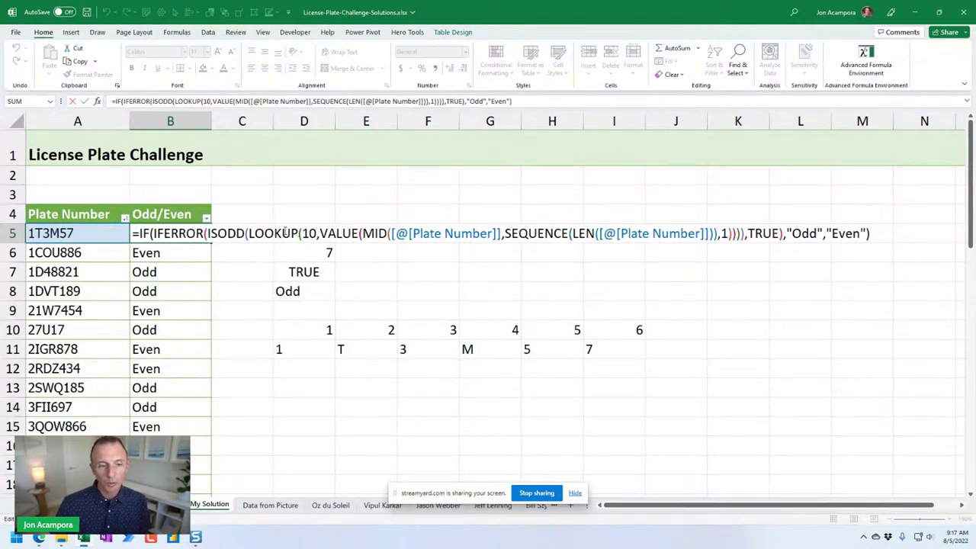
drag(248, 233, 302, 233)
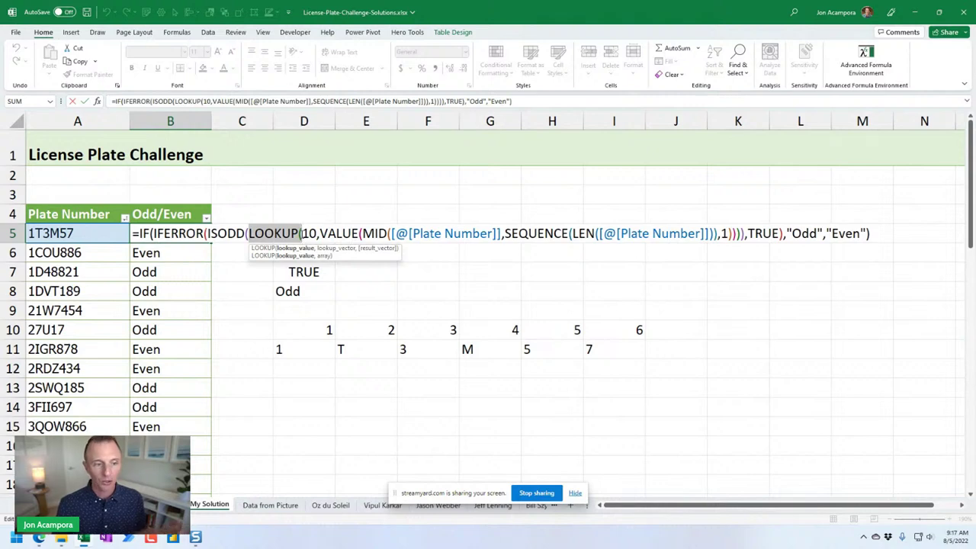
key(Escape)
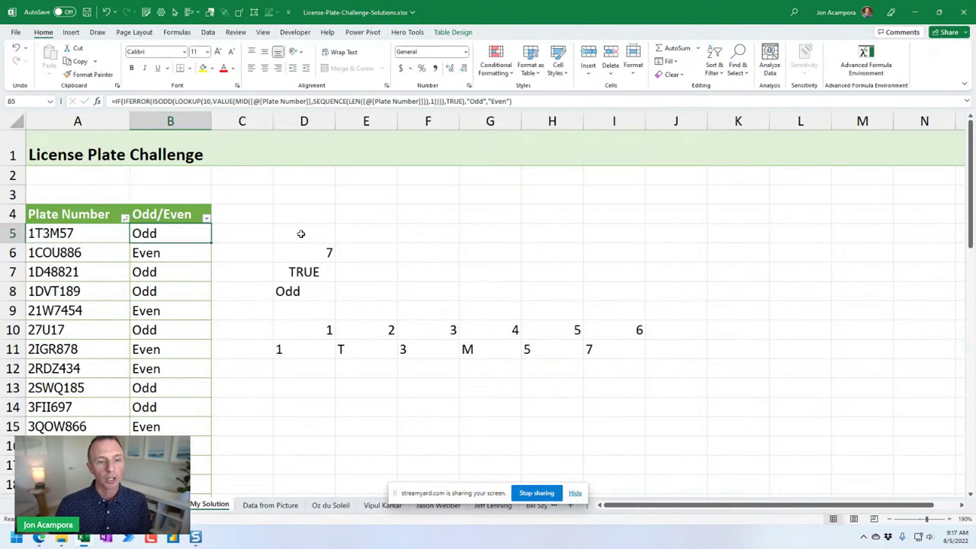
click(320, 254)
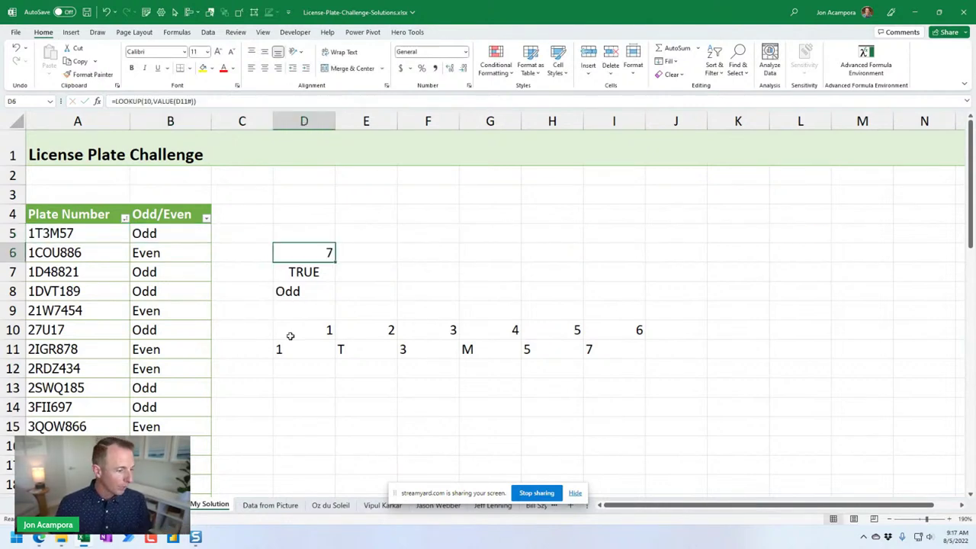
click(289, 334)
click(290, 350)
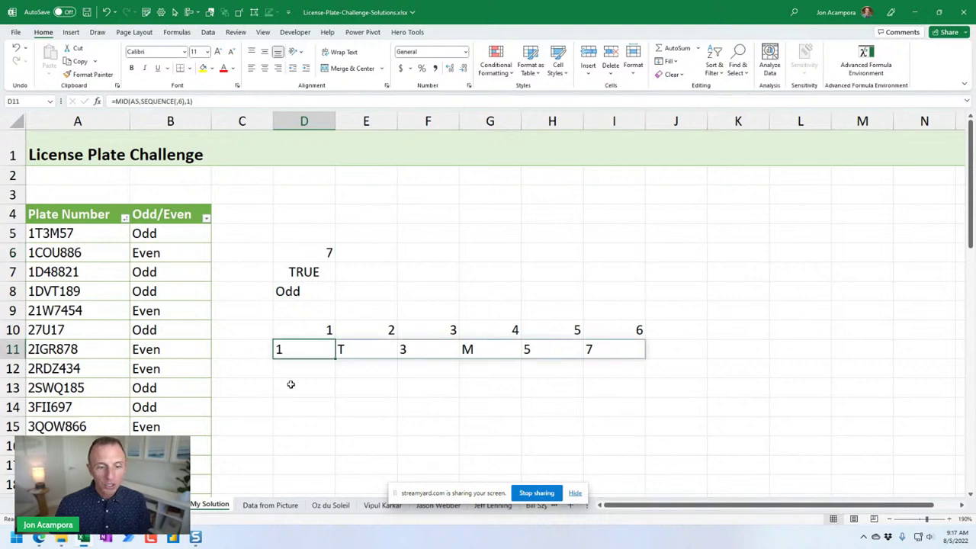
click(302, 279)
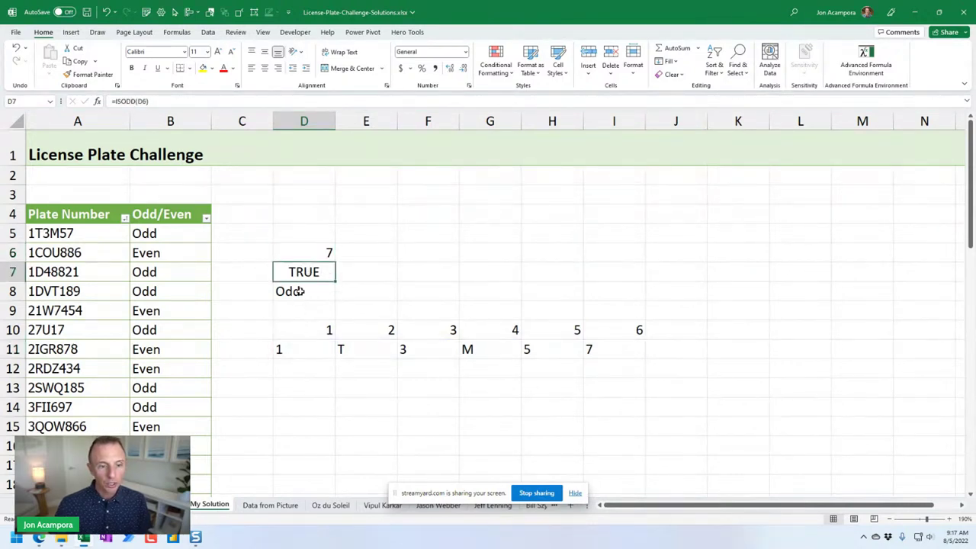
click(300, 291)
click(310, 252)
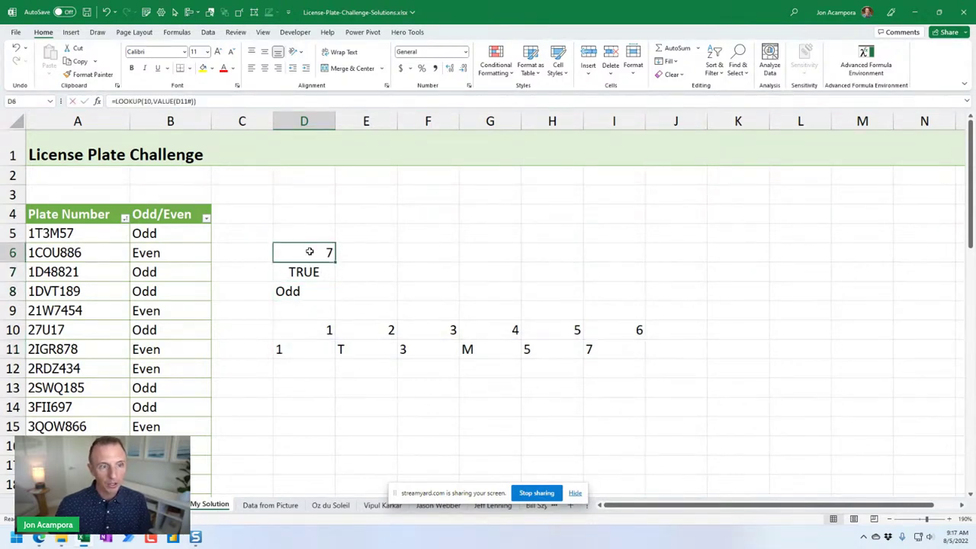
double_click(309, 251)
drag(398, 252, 429, 252)
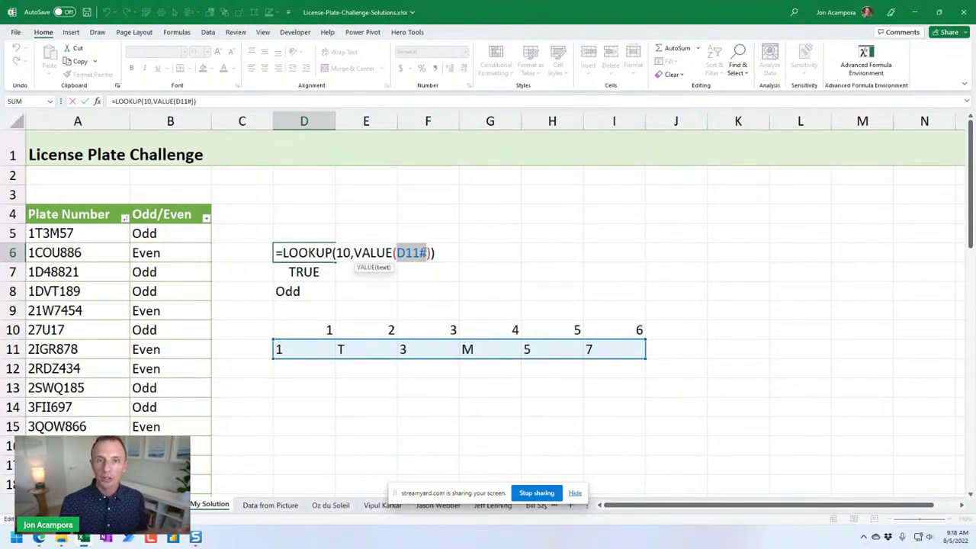
Step: Lengthen the first plate in A5 to 1T3M57H4 and review D6's LOOKUP formula
click(83, 233)
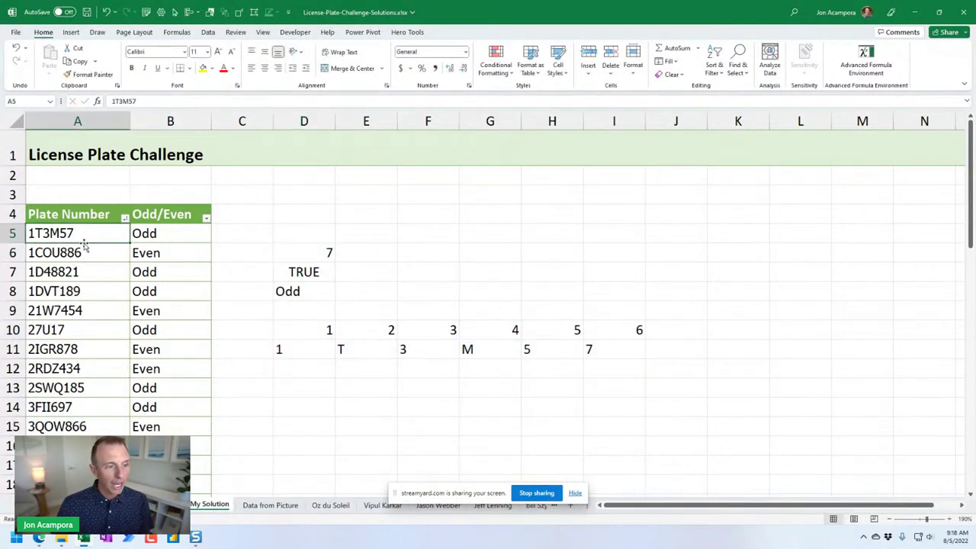
key(F2)
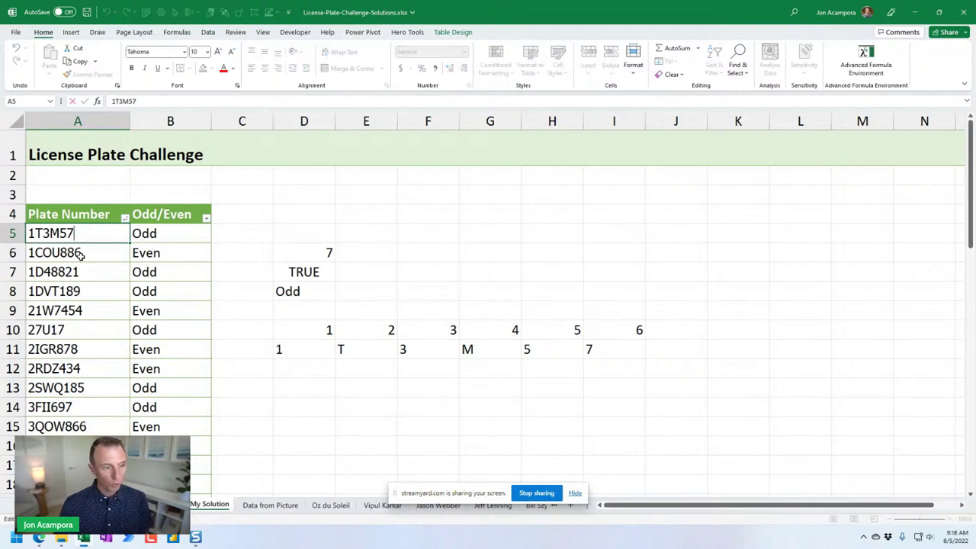
text(H4)
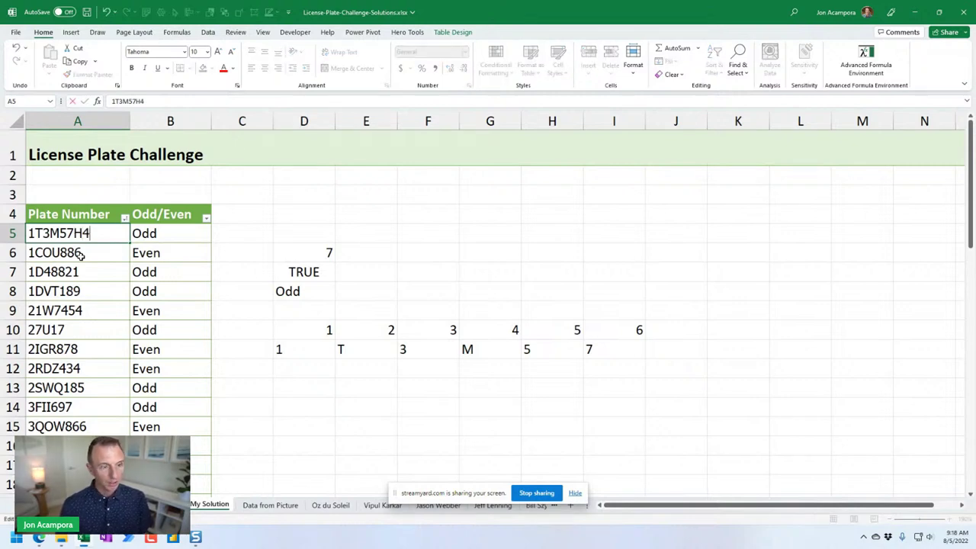
key(Return)
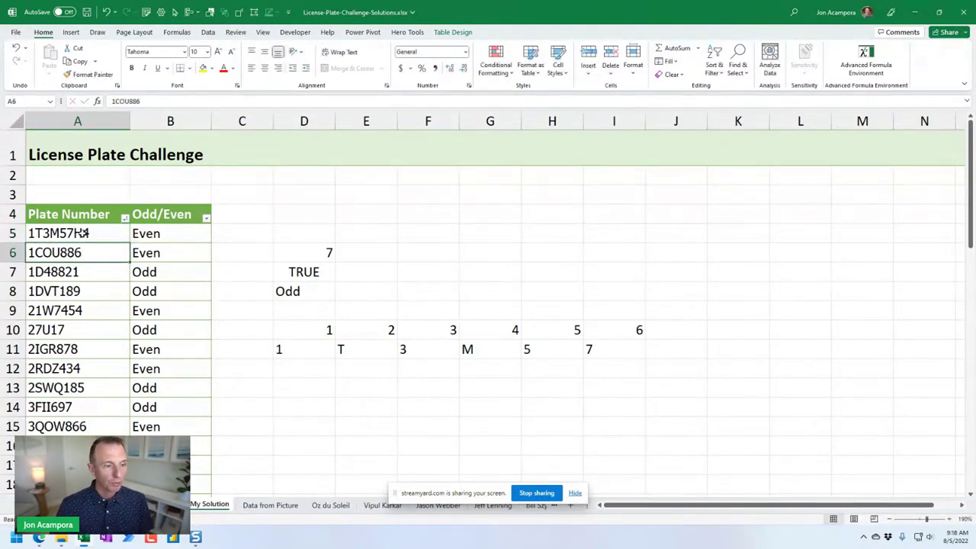
click(82, 233)
click(283, 245)
key(F2)
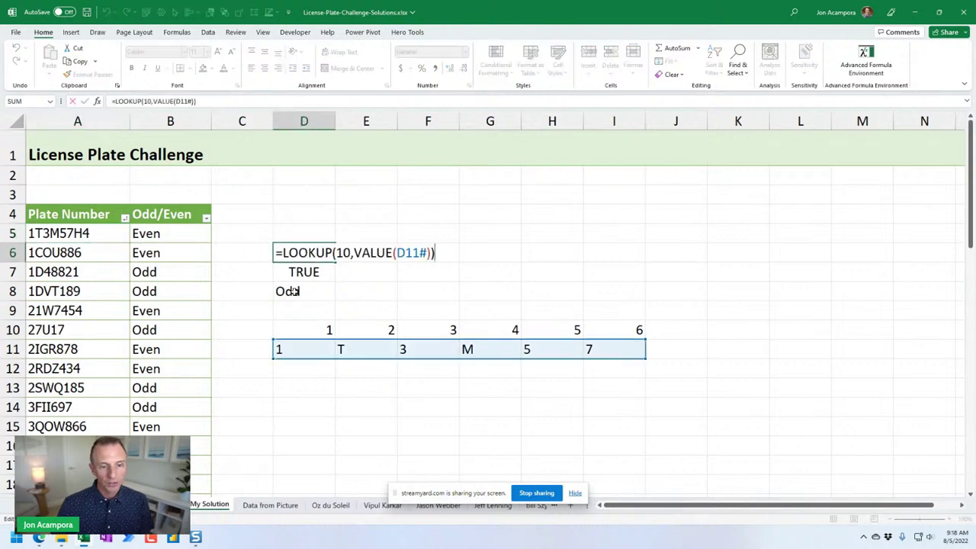
key(Escape)
Step: Change D11 to =MID(A5,SEQUENCE(,LEN(A5)),1) and check D7 FALSE and D6's new digit
click(311, 333)
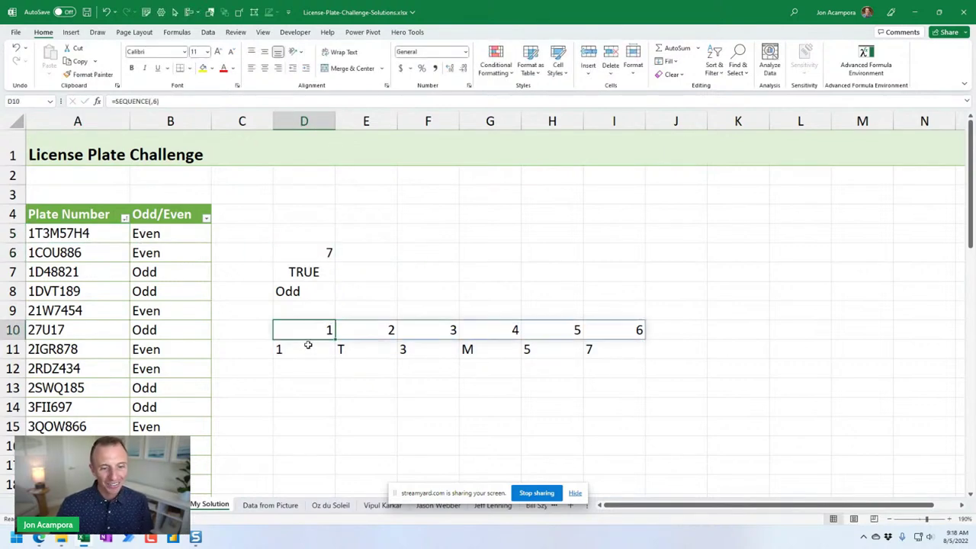
double_click(309, 349)
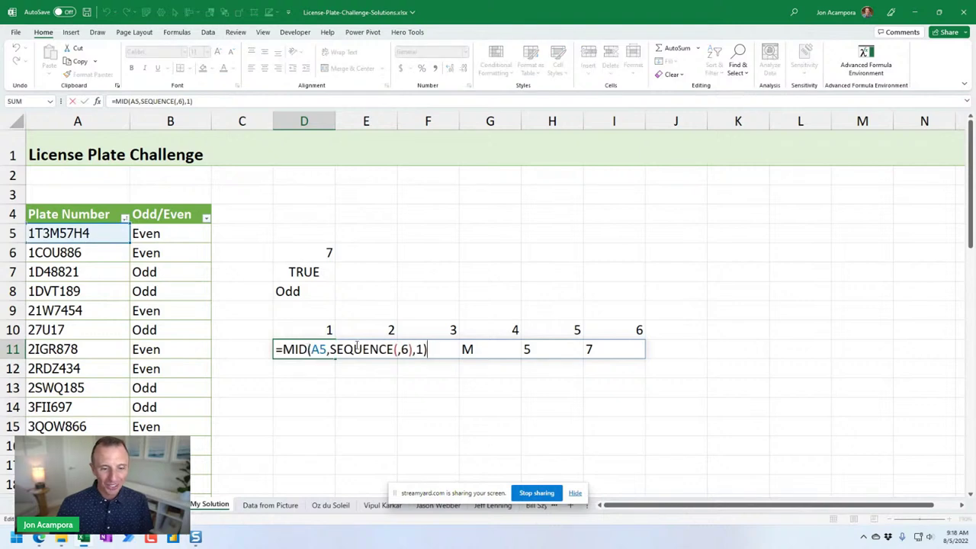
click(403, 349)
key(Delete)
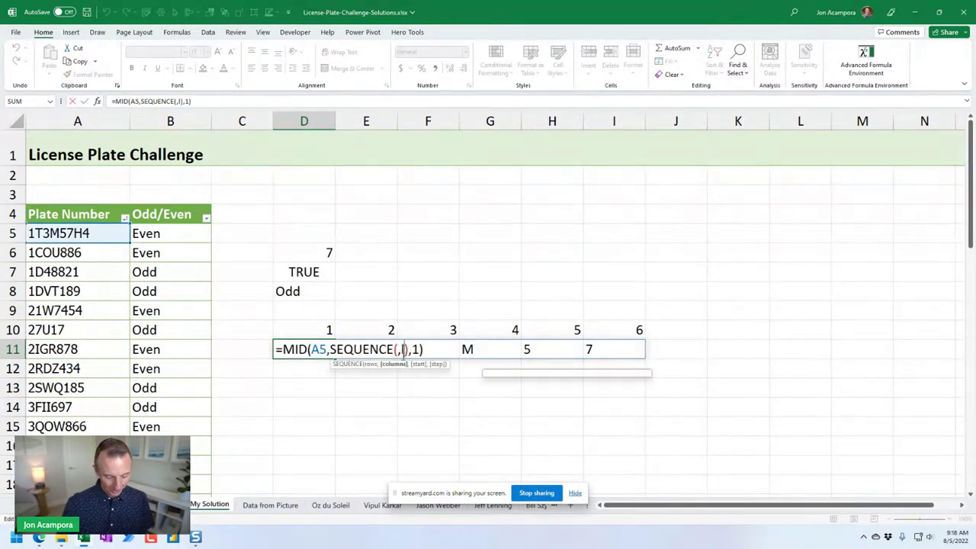
text(len()
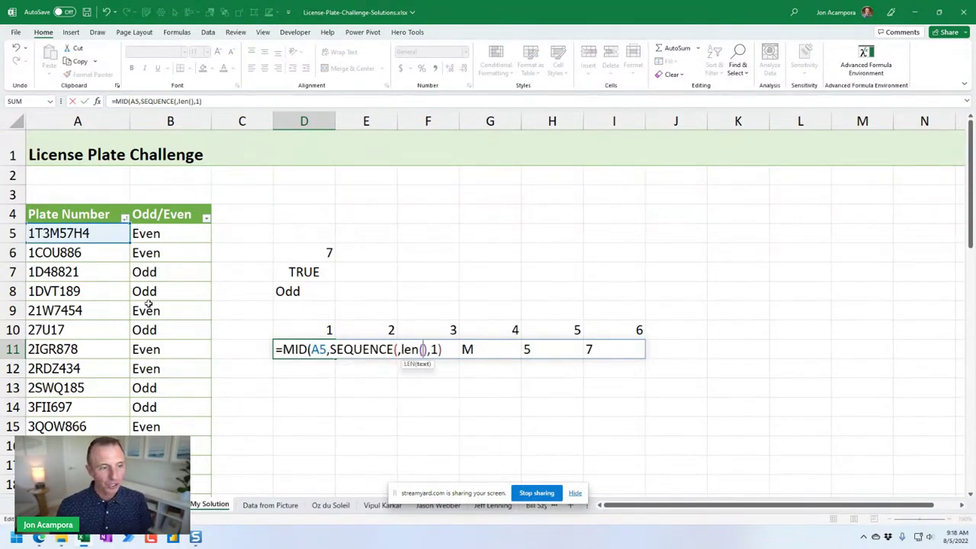
click(95, 233)
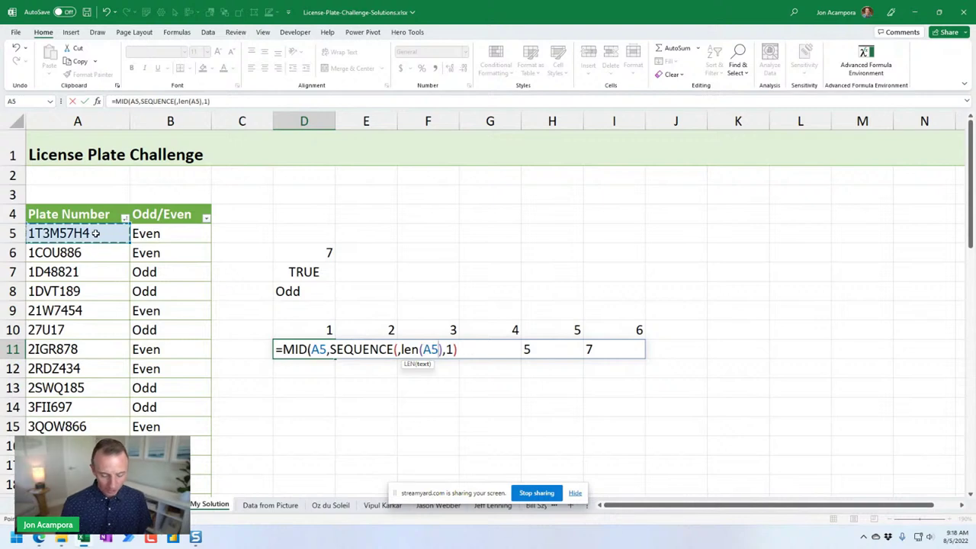
text())
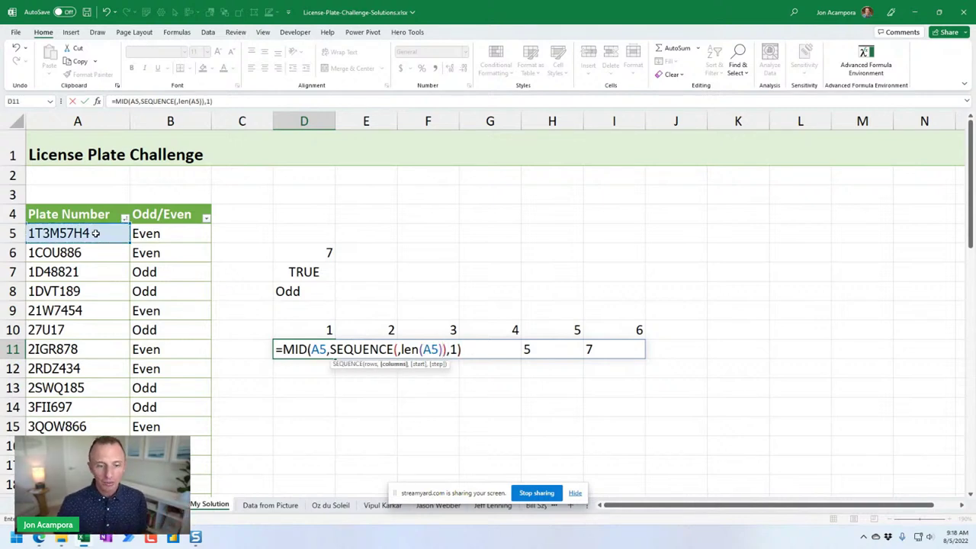
key(Return)
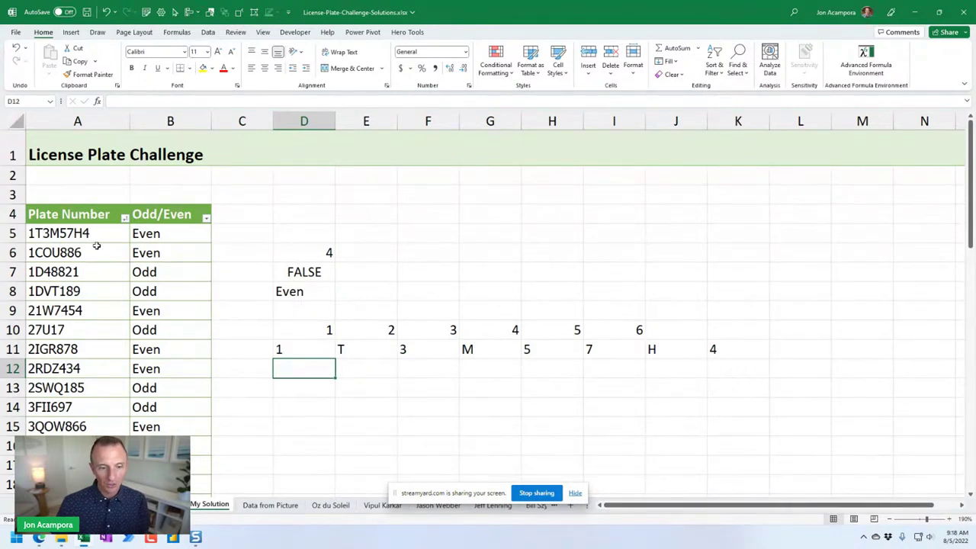
click(302, 351)
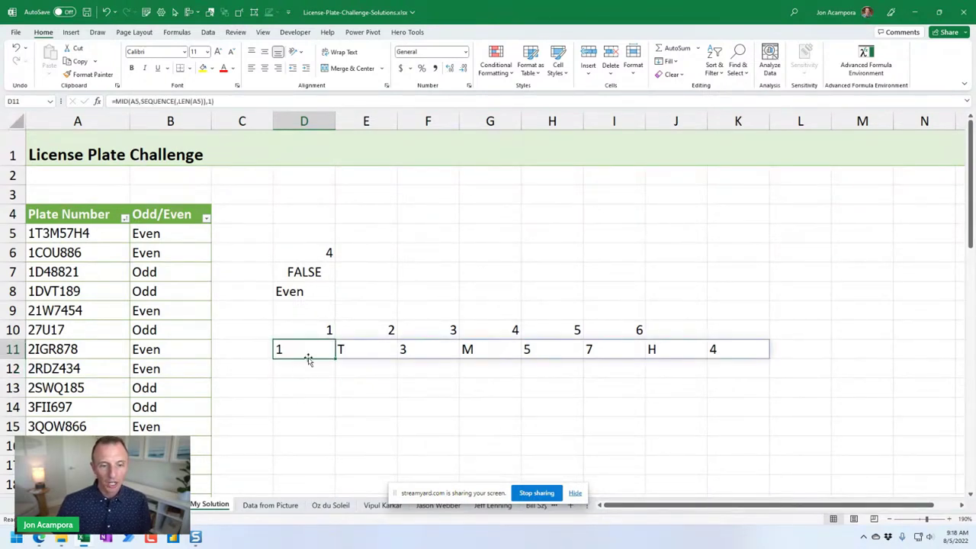
click(309, 271)
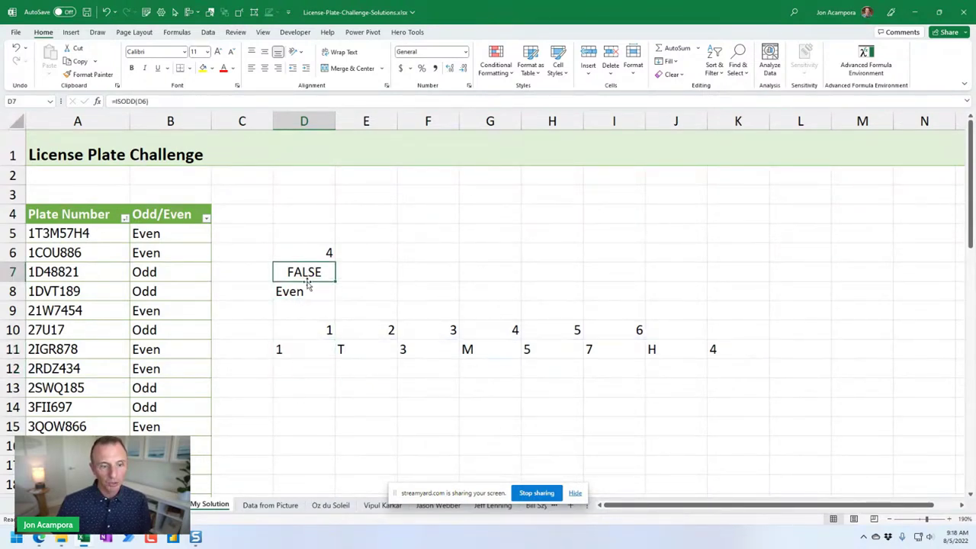
click(317, 253)
Step: Commit D6's =LOOKUP(10,VALUE(D11#)) returning 4, then inspect D11's MID/SEQUENCE spill formula
key(F2)
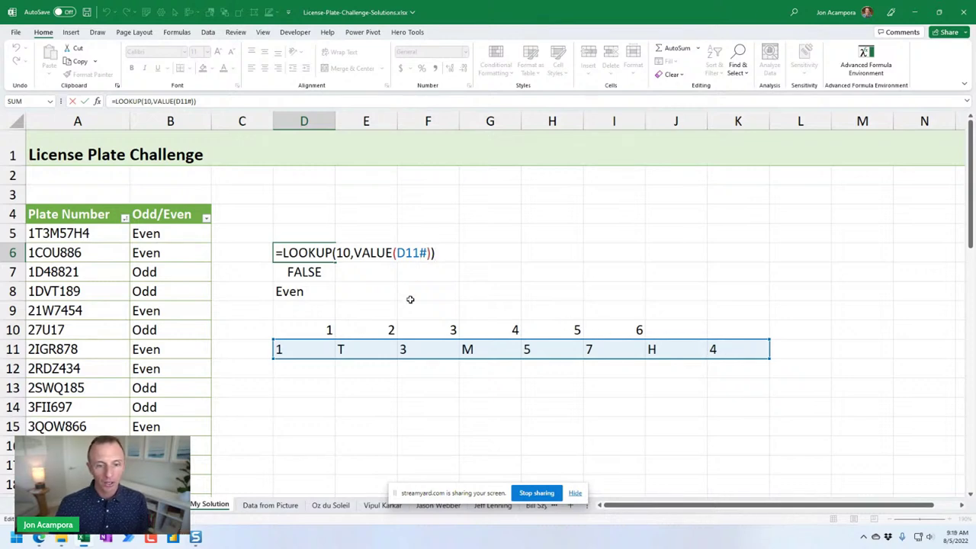
key(ctrl+Return)
click(310, 355)
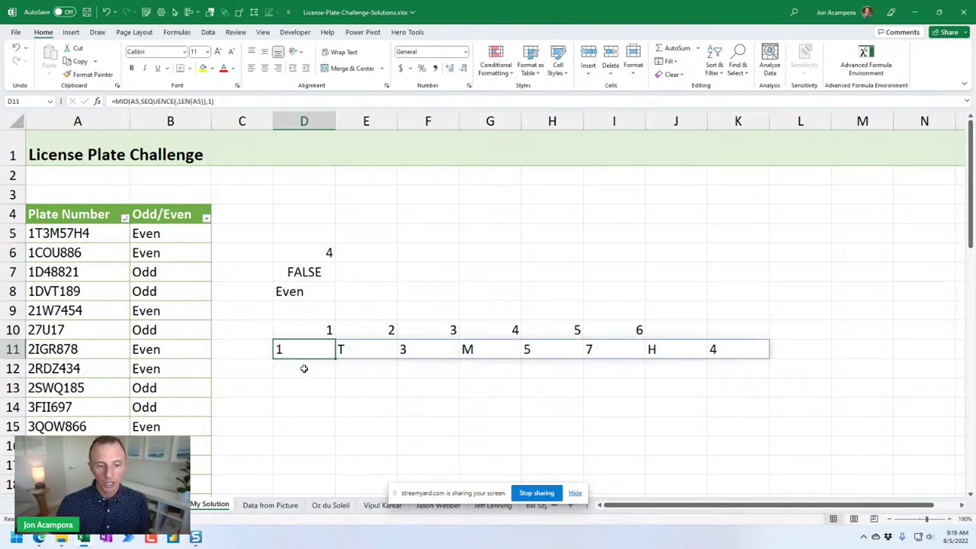
click(303, 369)
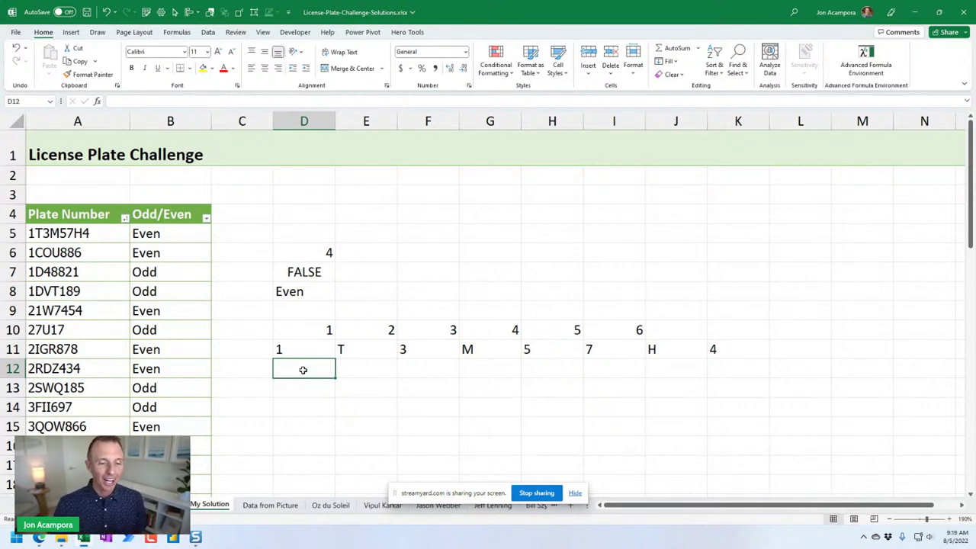
click(309, 345)
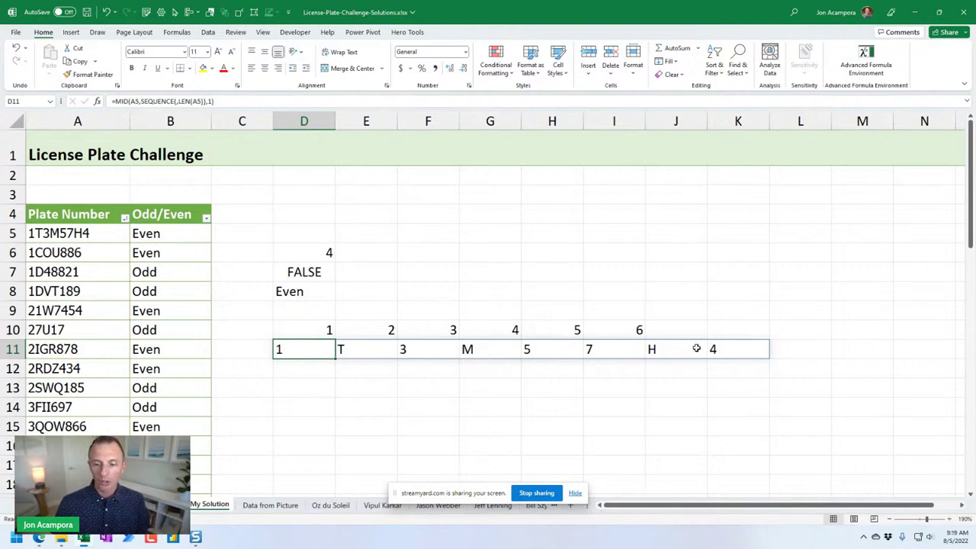
Step: Remove H4 so A5 reads 1T3M57, then switch to the Data from Picture sheet
click(102, 235)
key(F2)
key(BackSpace)
key(BackSpace)
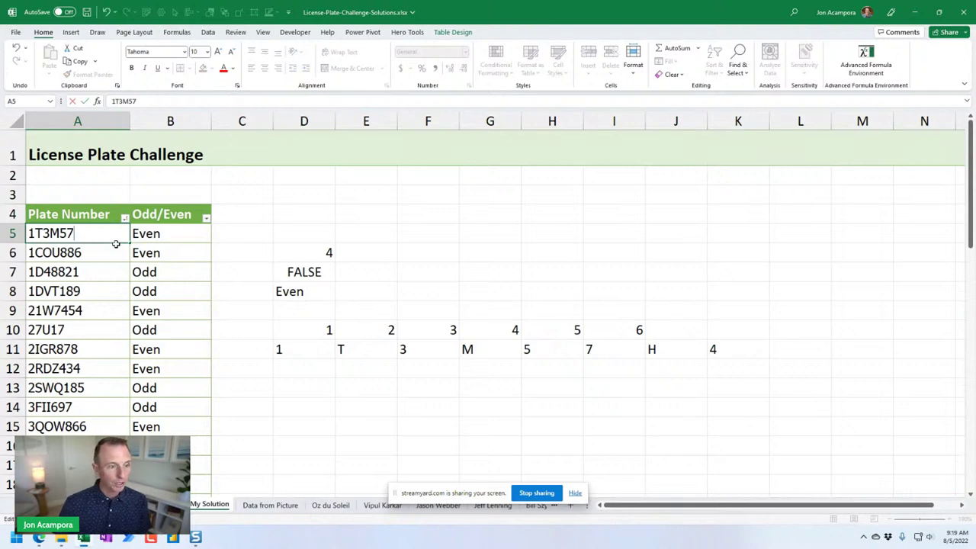
key(Return)
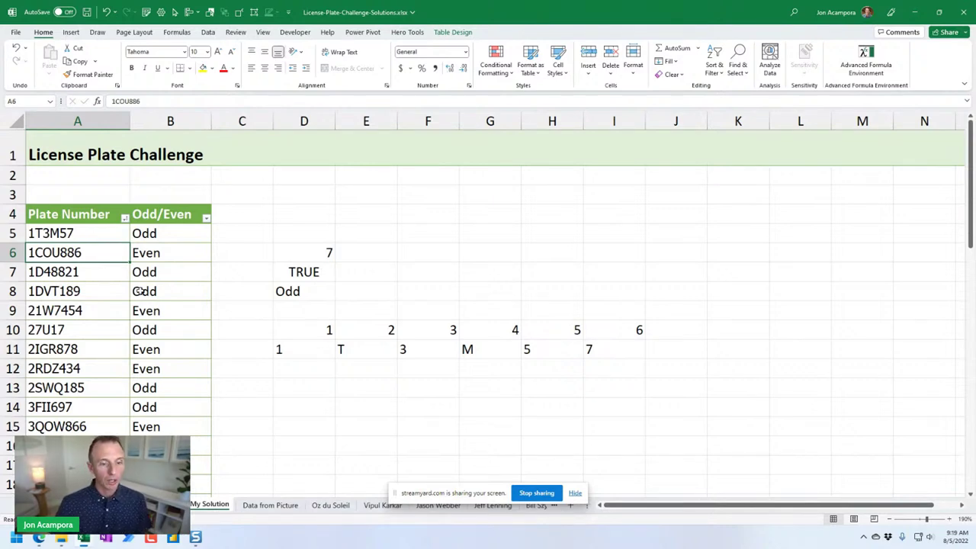
click(322, 351)
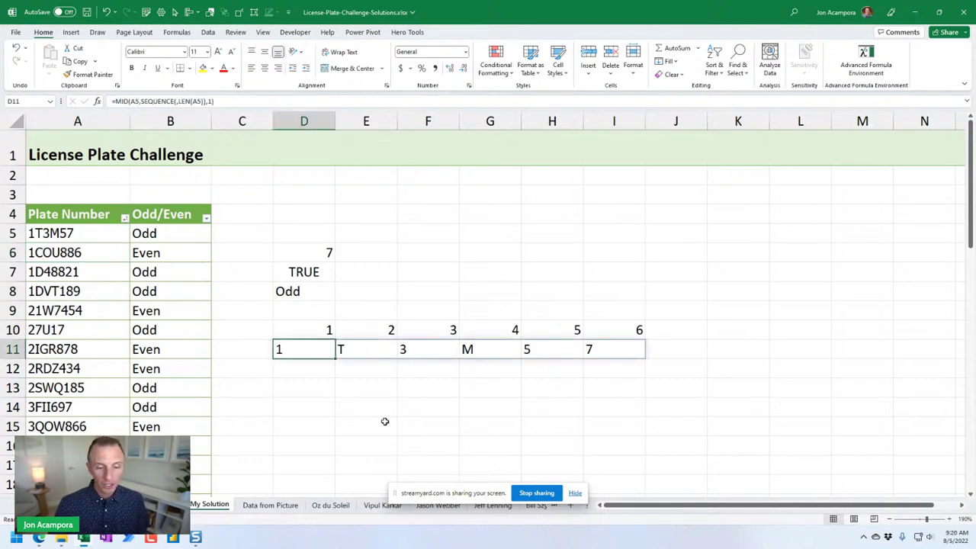
click(270, 505)
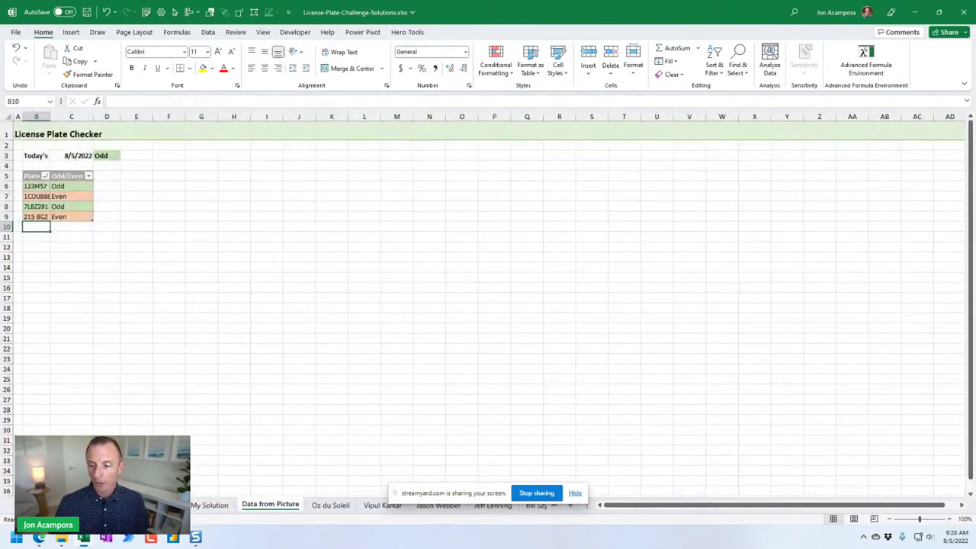
Step: AutoFit column B so the Plate Number heading and full plates are readable
scroll(144, 265, up, 5)
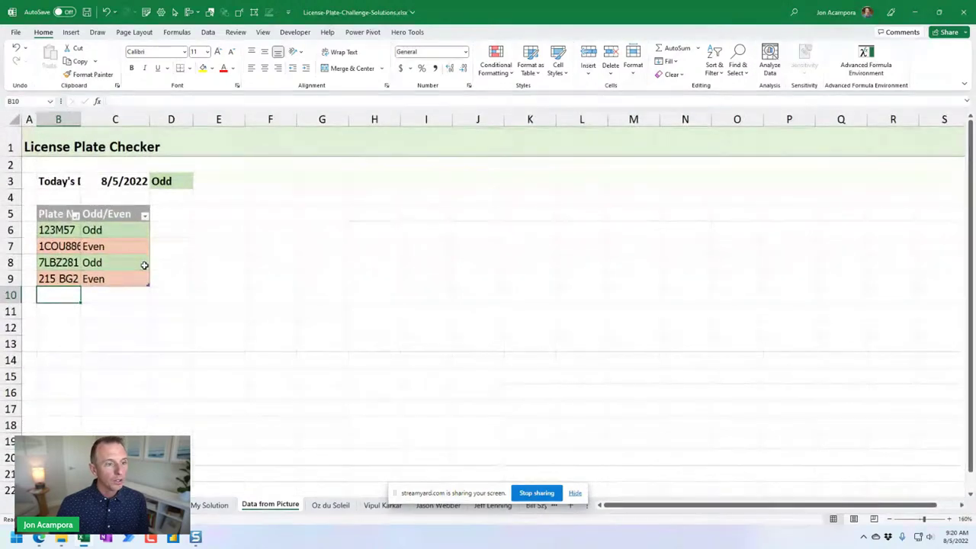
double_click(90, 121)
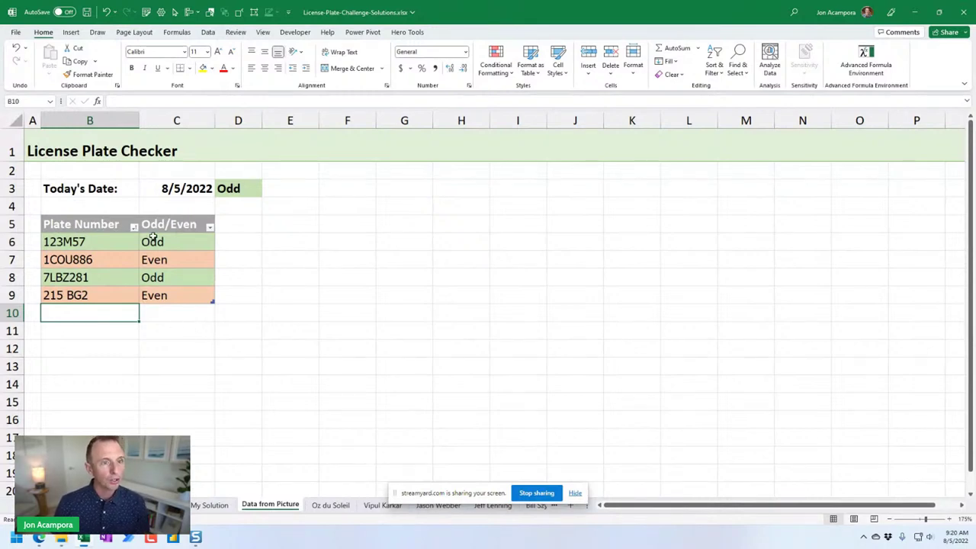
click(207, 32)
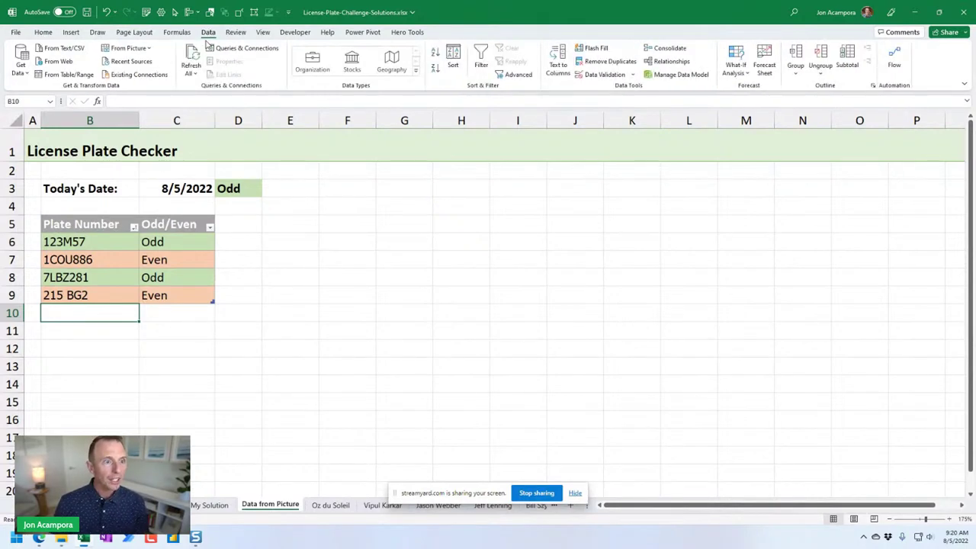
Step: Import CA Plate 2.png from License Plates Examples using Data from Picture
click(135, 49)
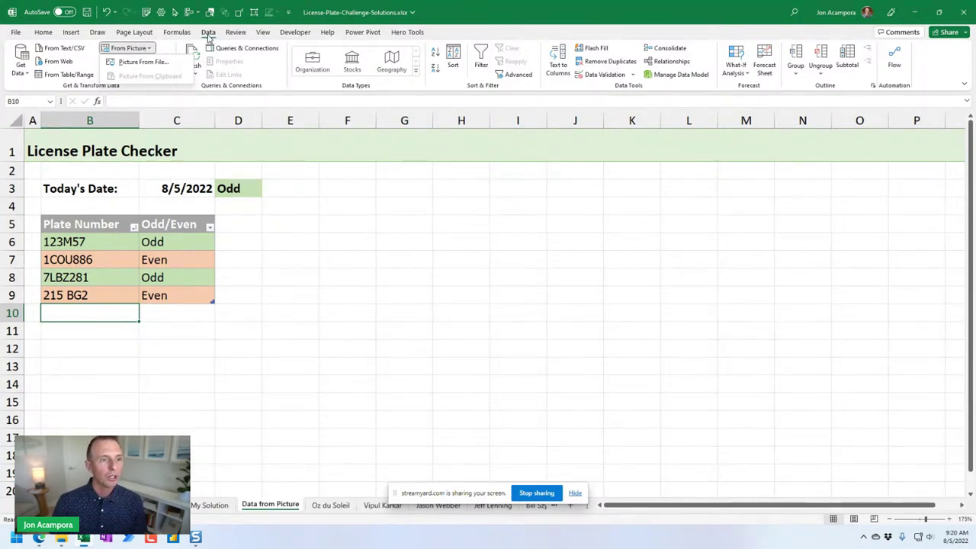
click(137, 65)
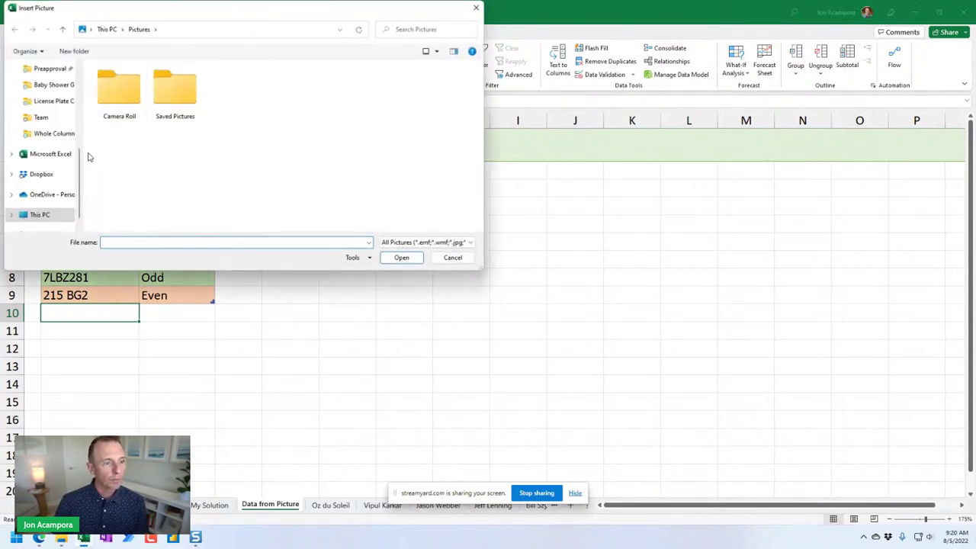
scroll(81, 167, up, 5)
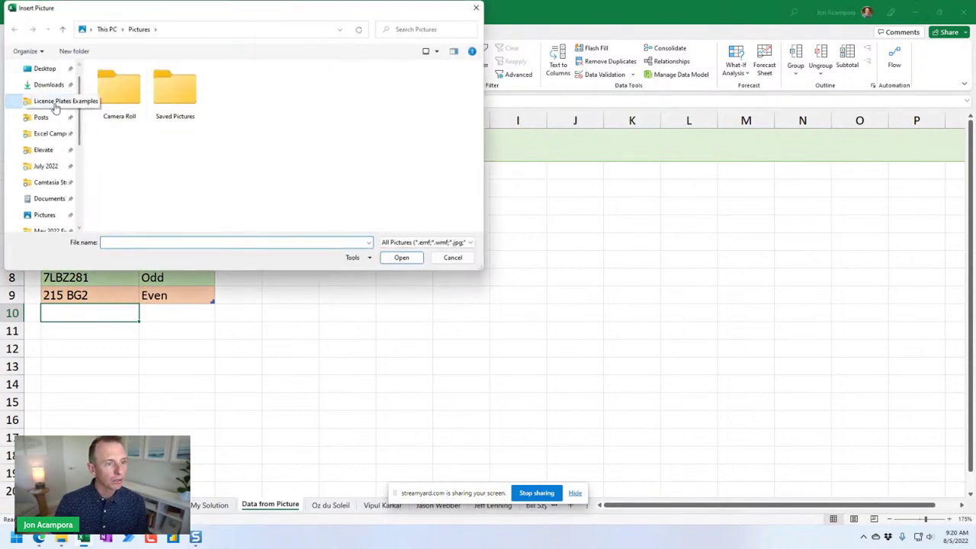
click(55, 103)
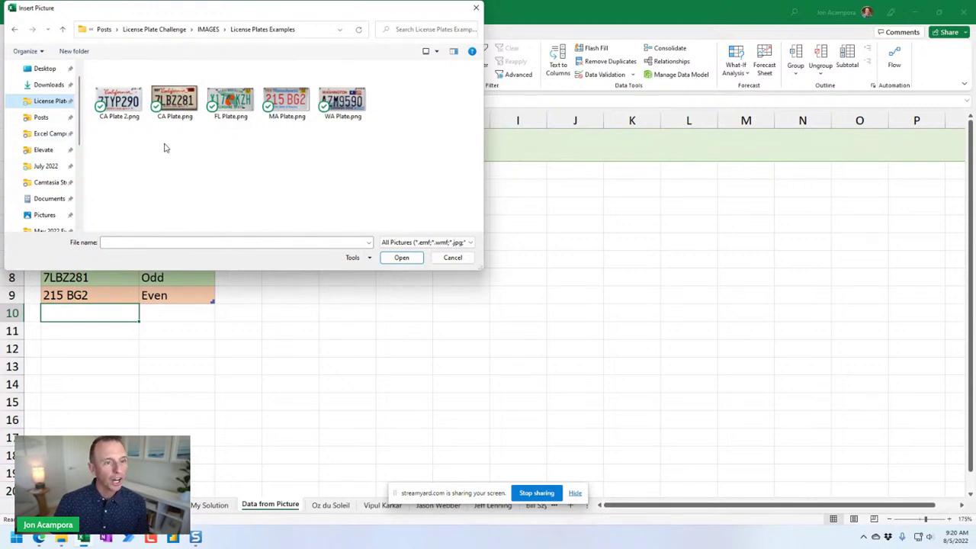
click(137, 105)
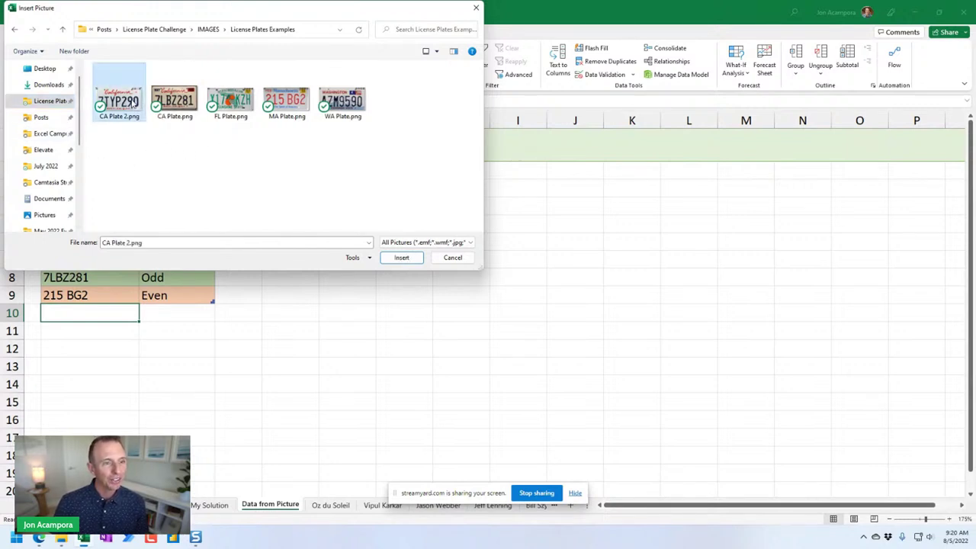
click(402, 259)
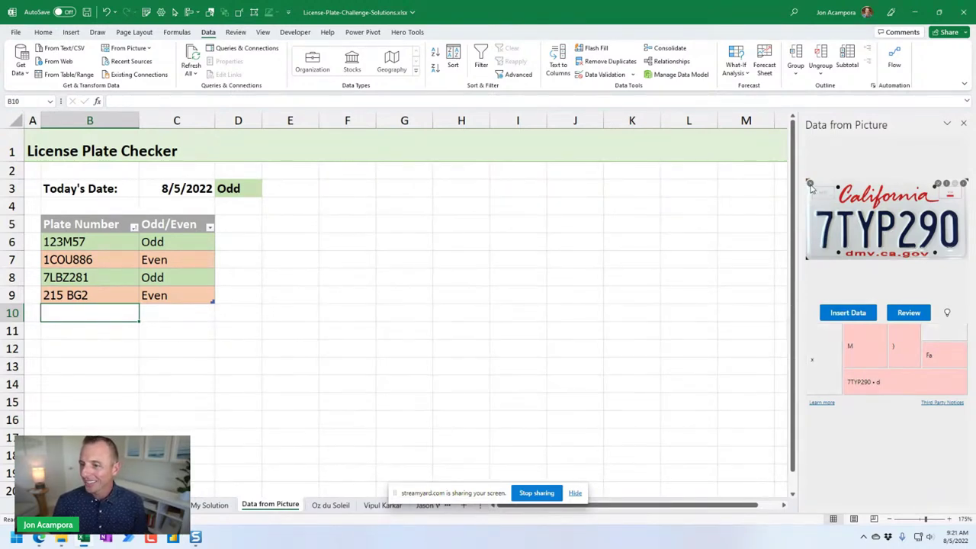
click(865, 384)
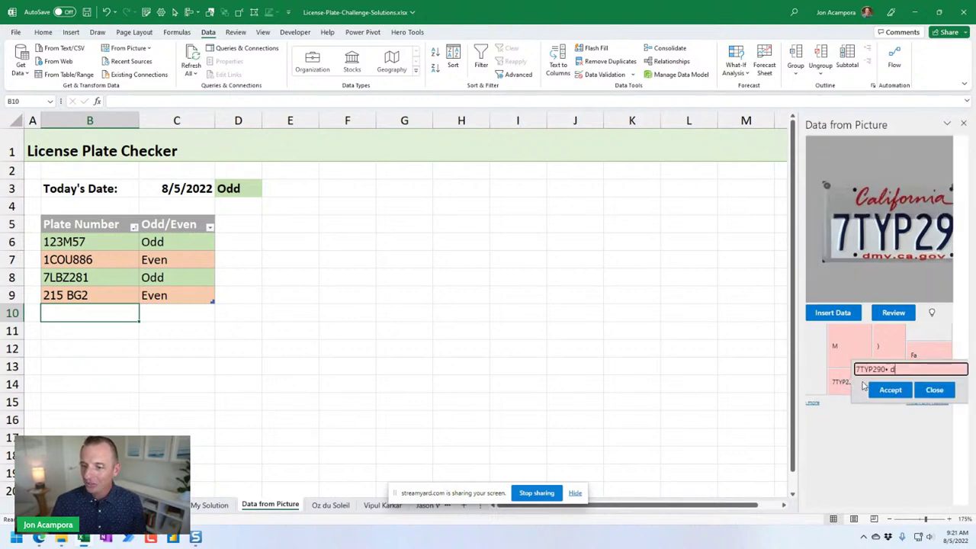
drag(884, 369, 900, 370)
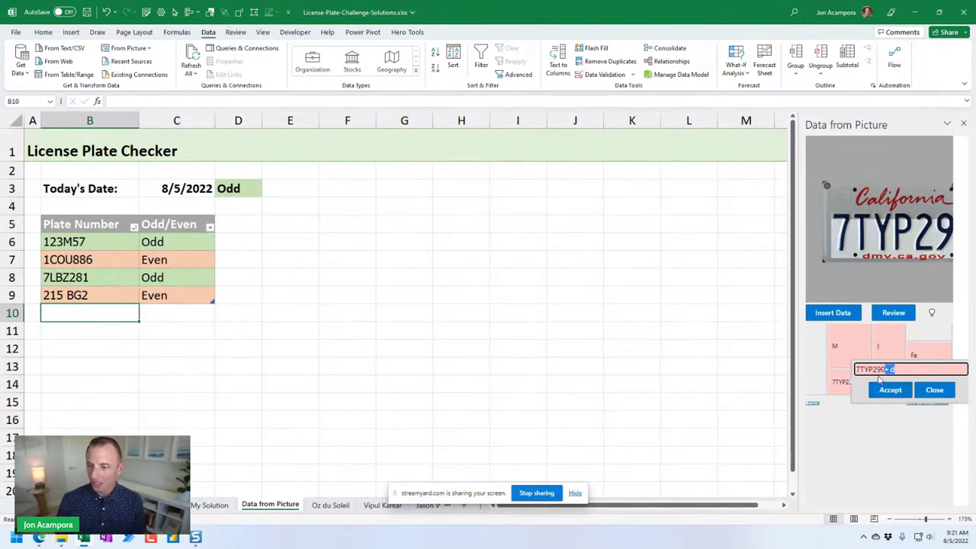
key(BackSpace)
click(883, 389)
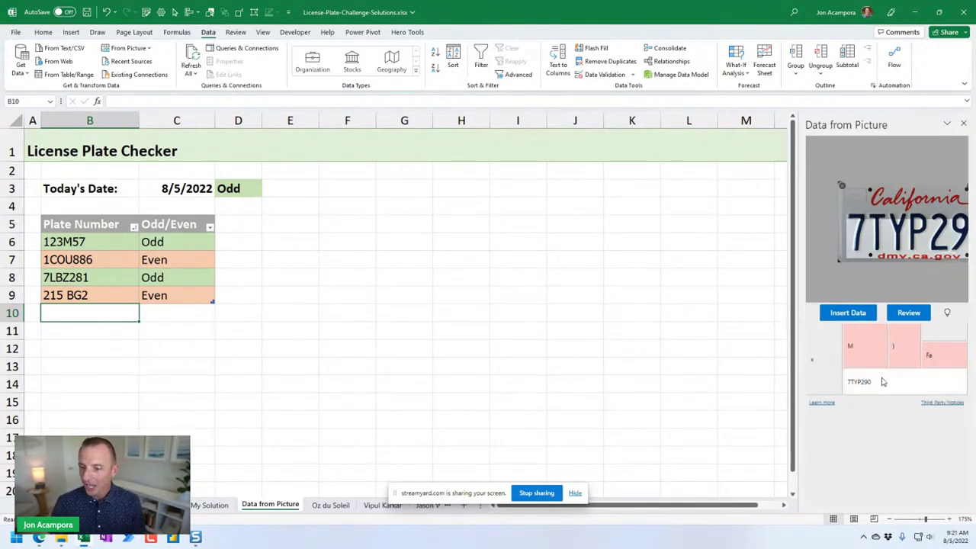
click(897, 344)
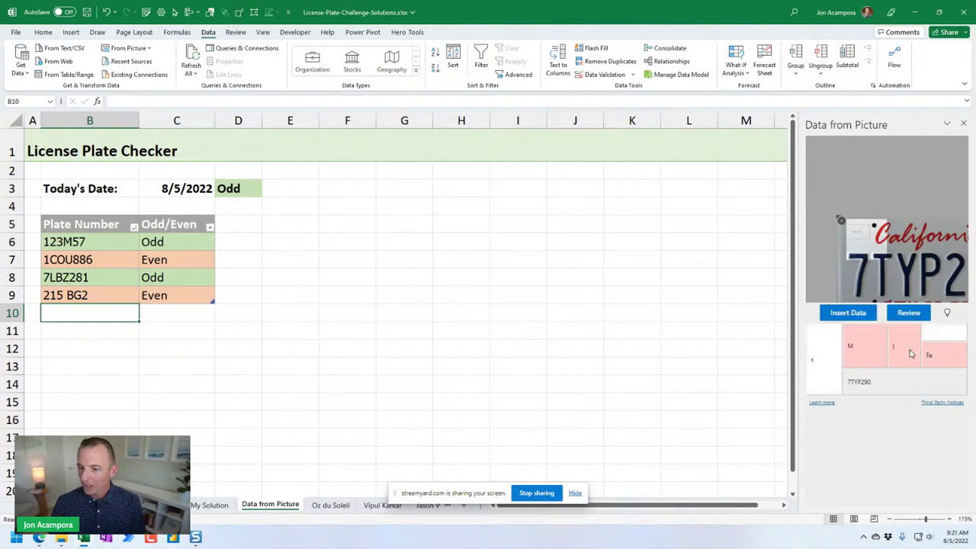
click(908, 350)
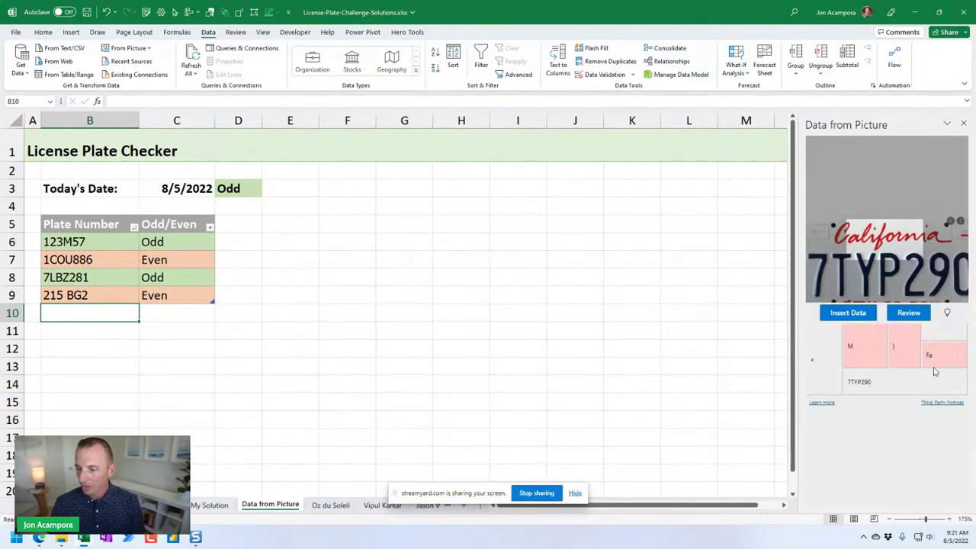
click(884, 385)
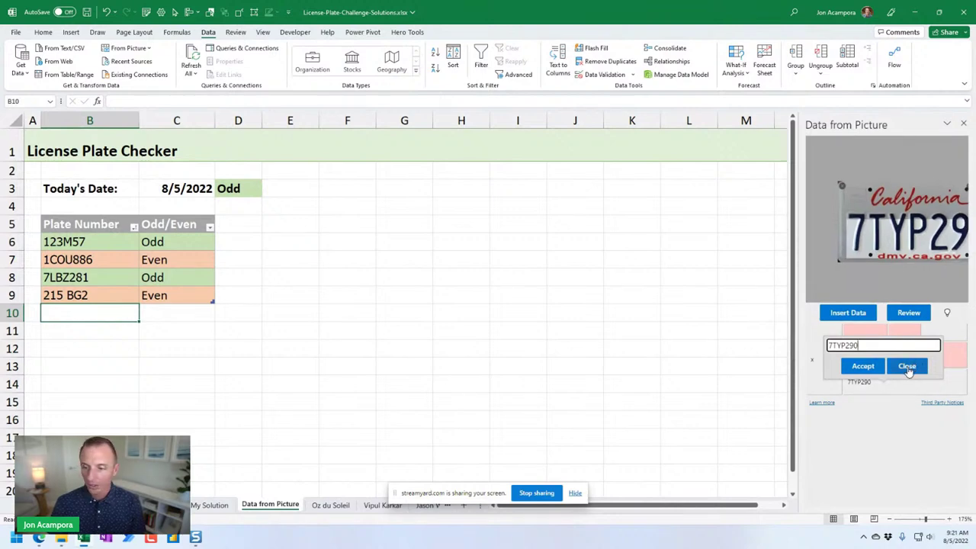
click(908, 369)
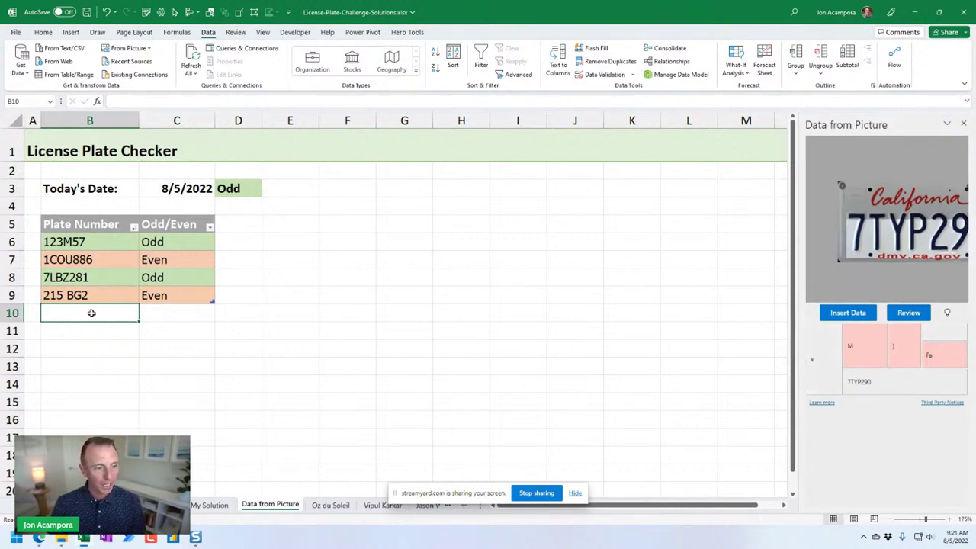
Step: Set G12 as the destination and insert the extracted picture data
click(103, 368)
click(430, 351)
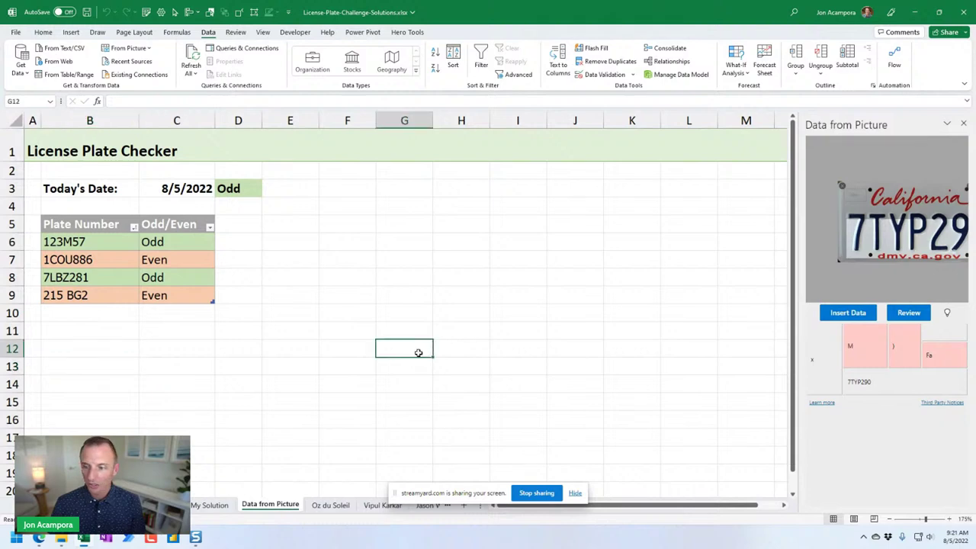
click(851, 316)
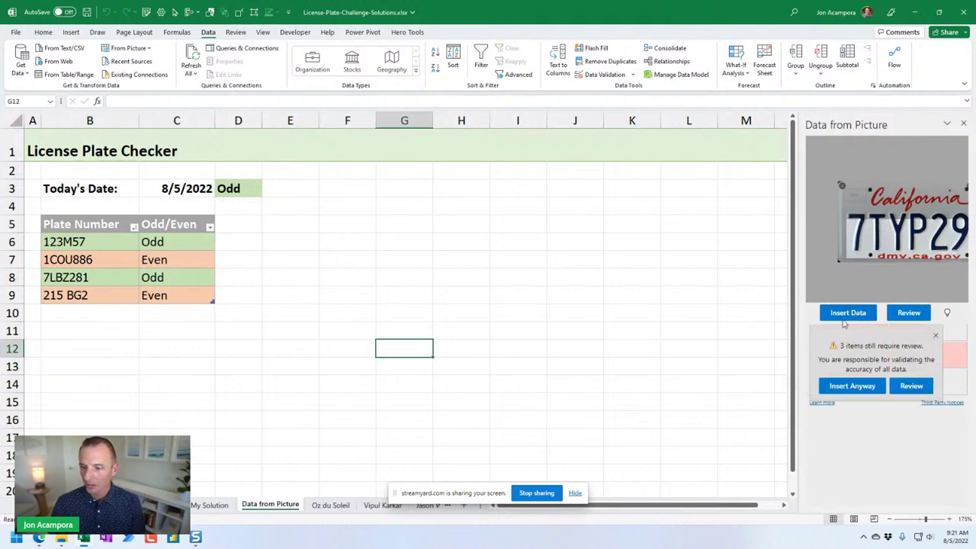
Step: Insert despite unreviewed items, then copy 7TYP290 from H14 into B10 as a new plate
click(852, 386)
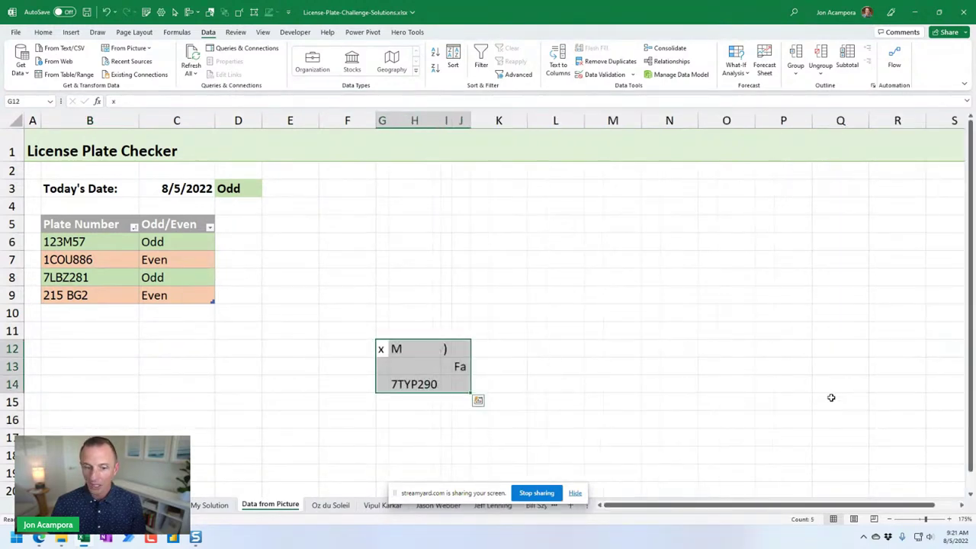
click(413, 383)
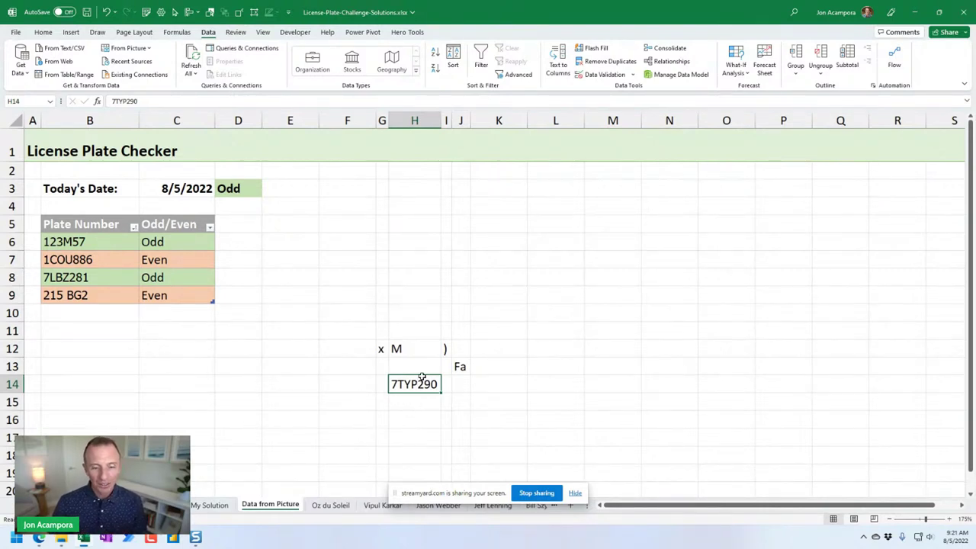
key(ctrl+c)
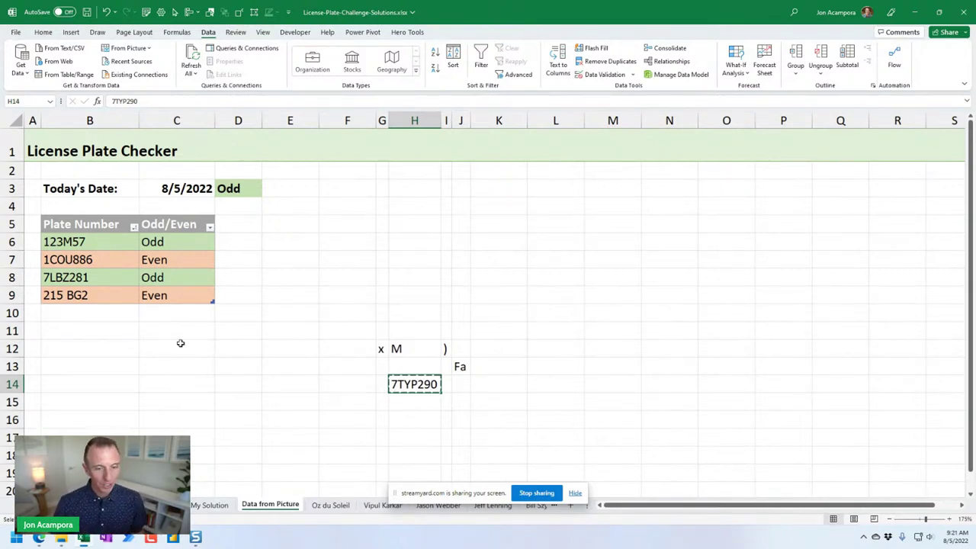
click(87, 312)
key(ctrl+v)
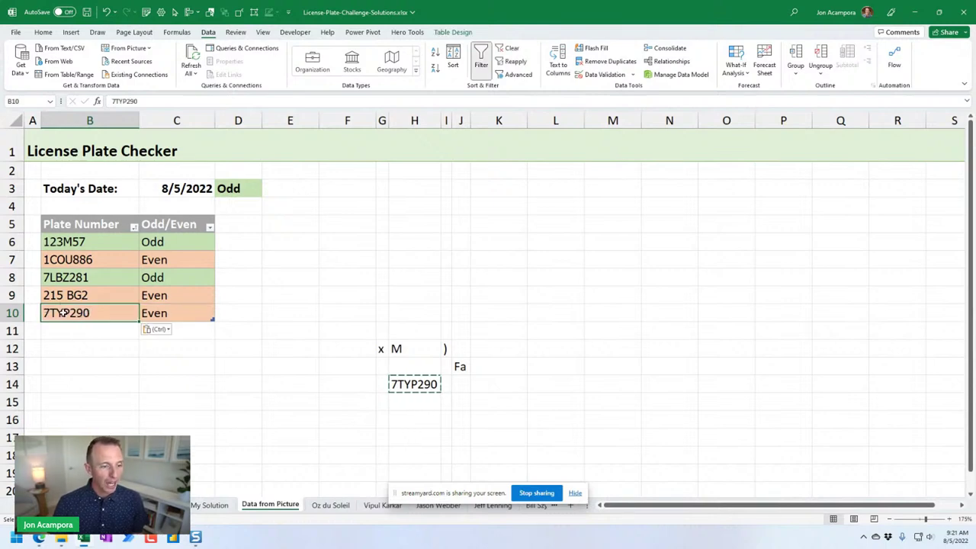
click(164, 318)
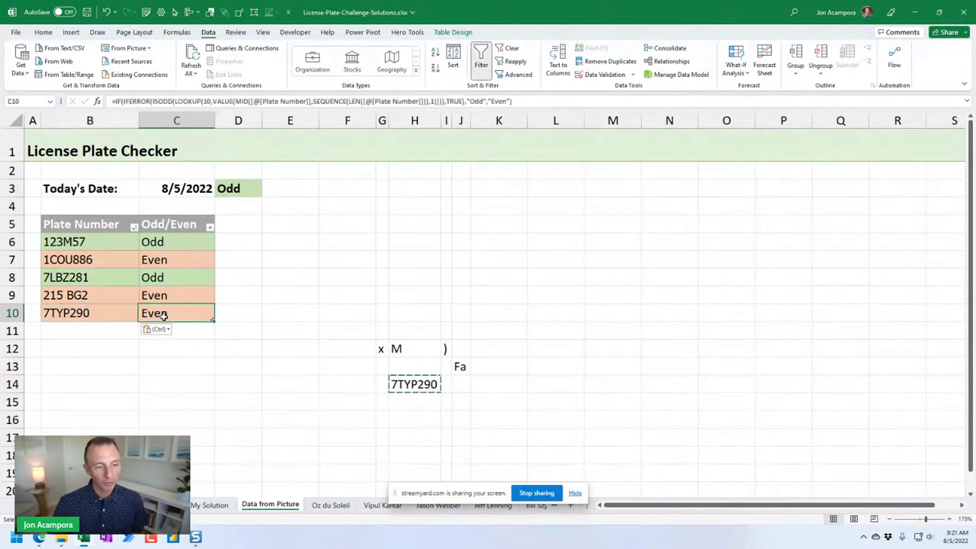
key(F2)
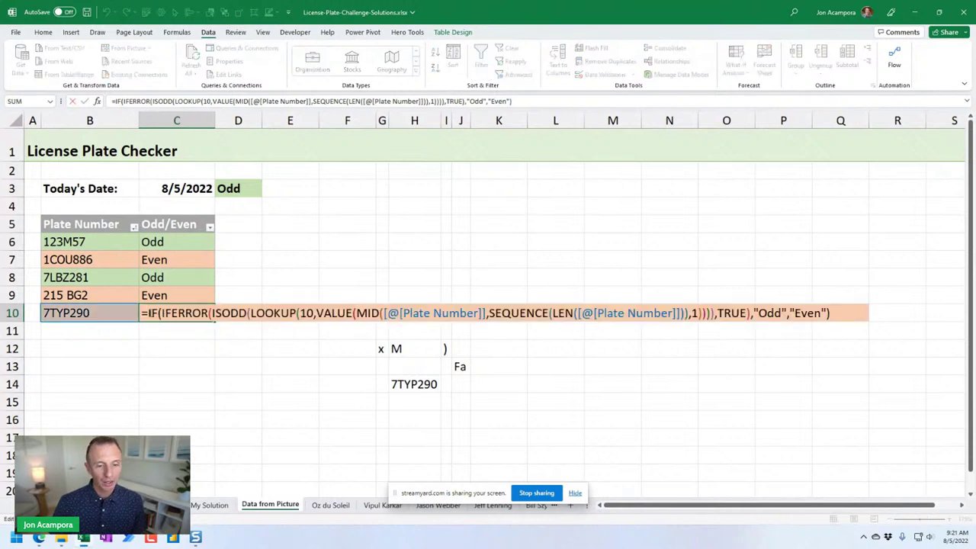
key(Escape)
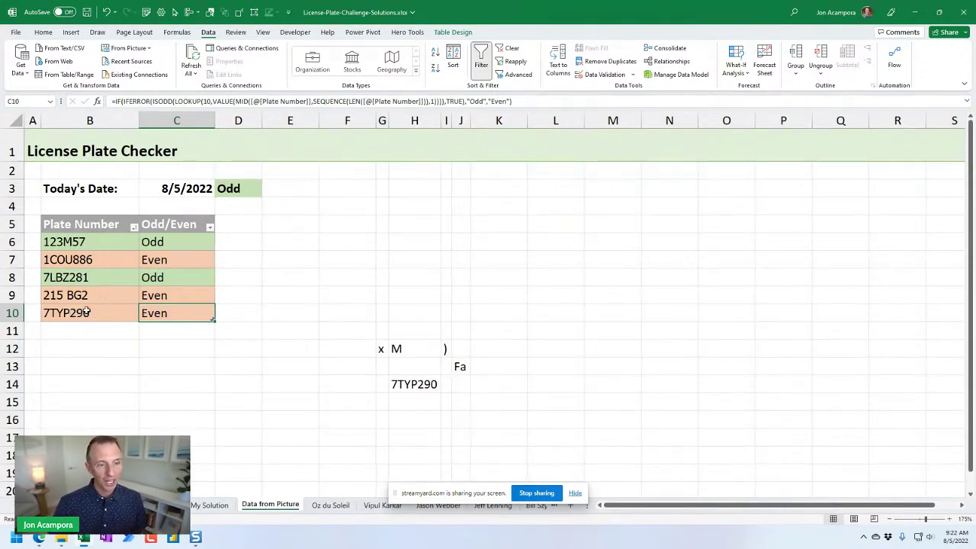
click(163, 193)
text(3)
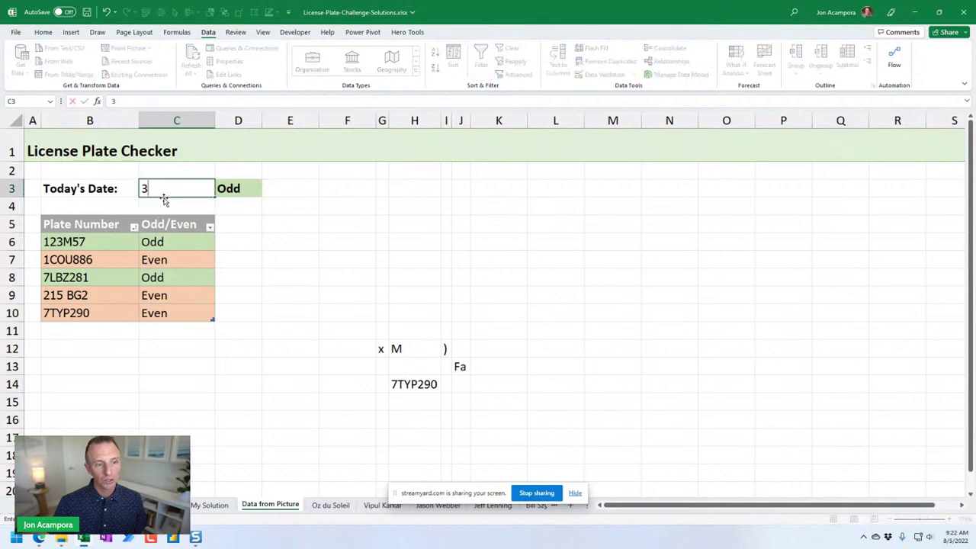
key(Escape)
key(F2)
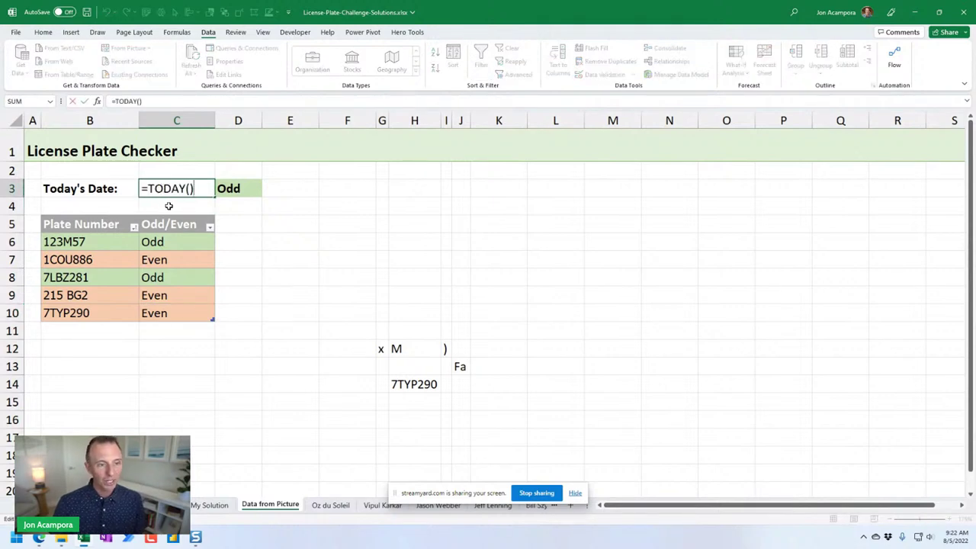
key(Escape)
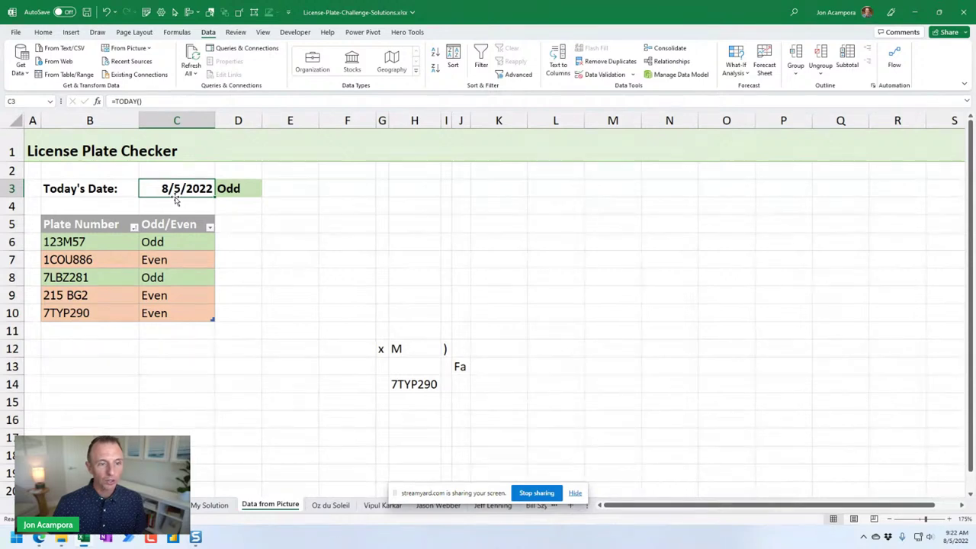
key(Right)
key(F2)
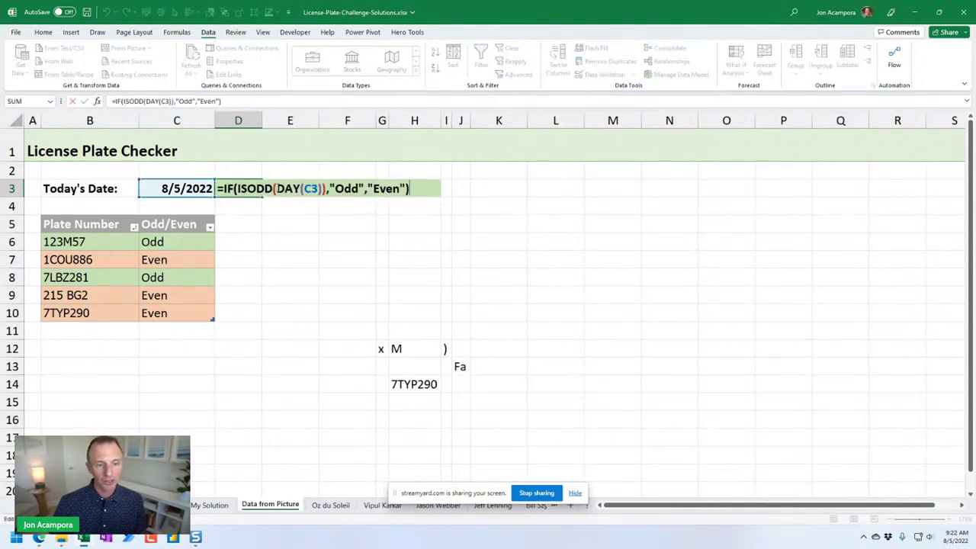
key(Escape)
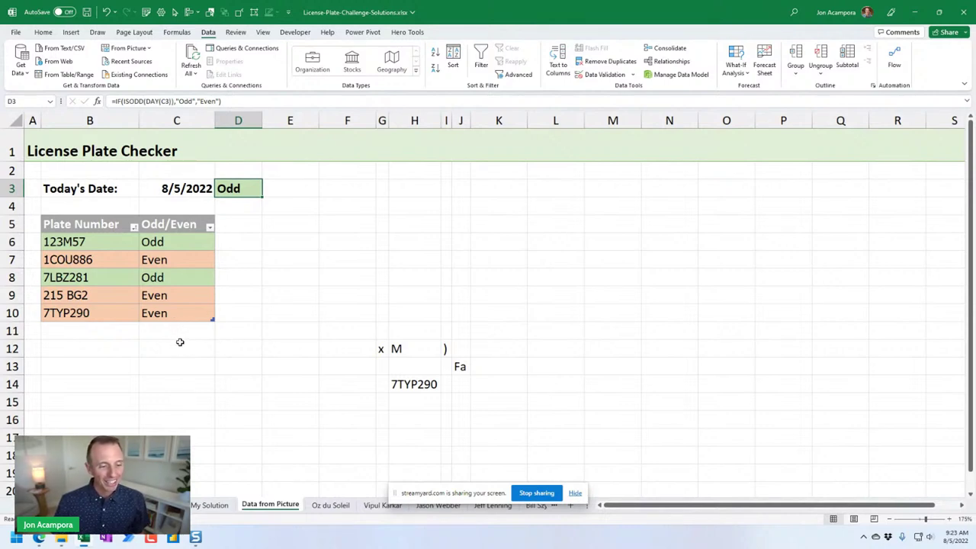
click(63, 541)
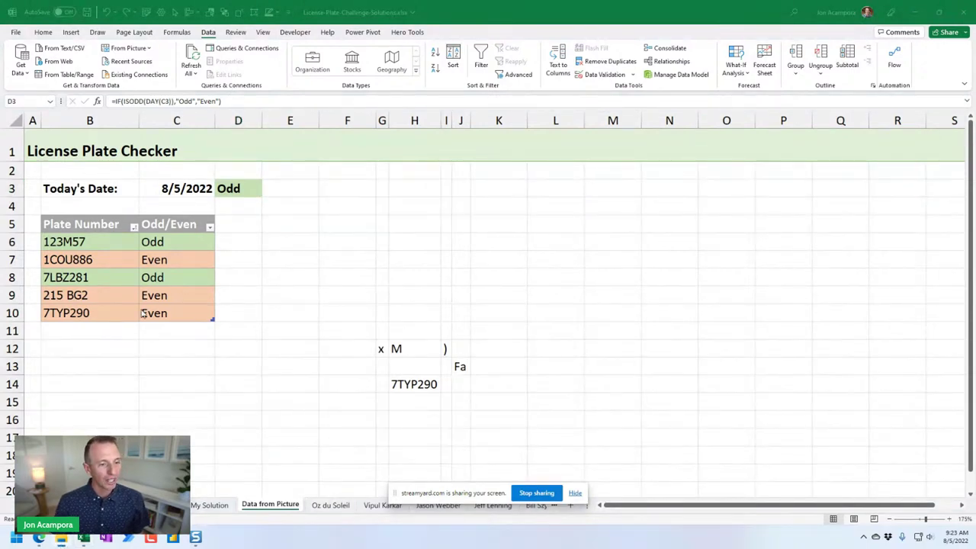
key(alt+Tab)
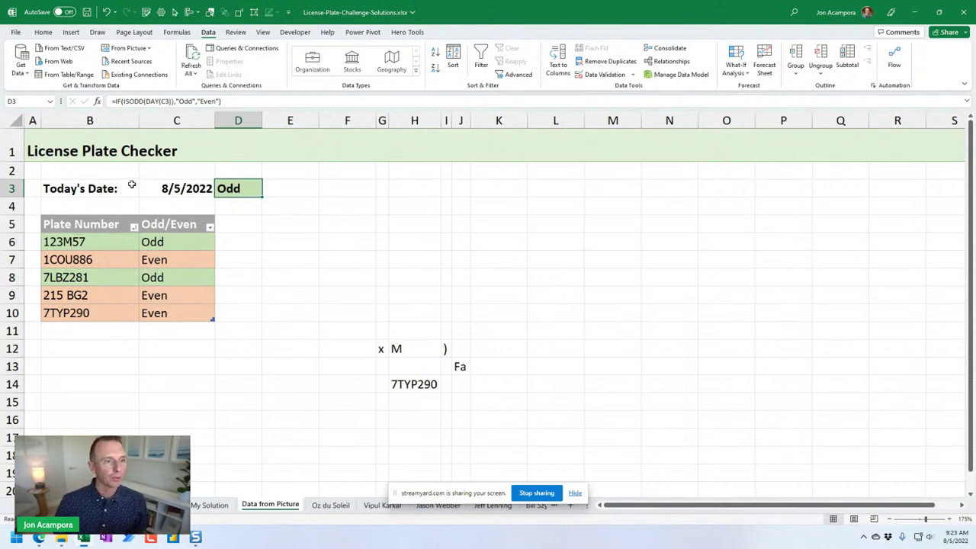
Step: Load FL Plate.png into Data from Picture for text recognition
click(128, 64)
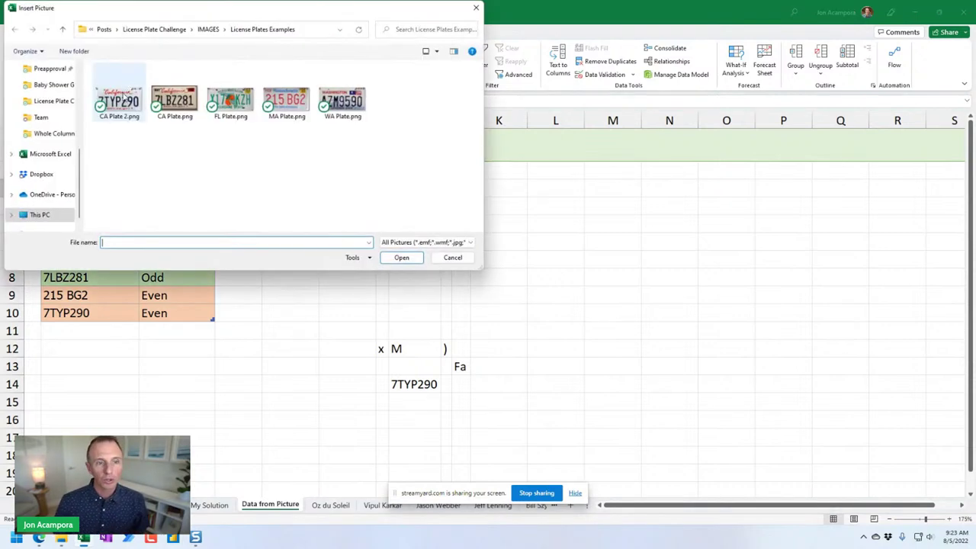
click(231, 106)
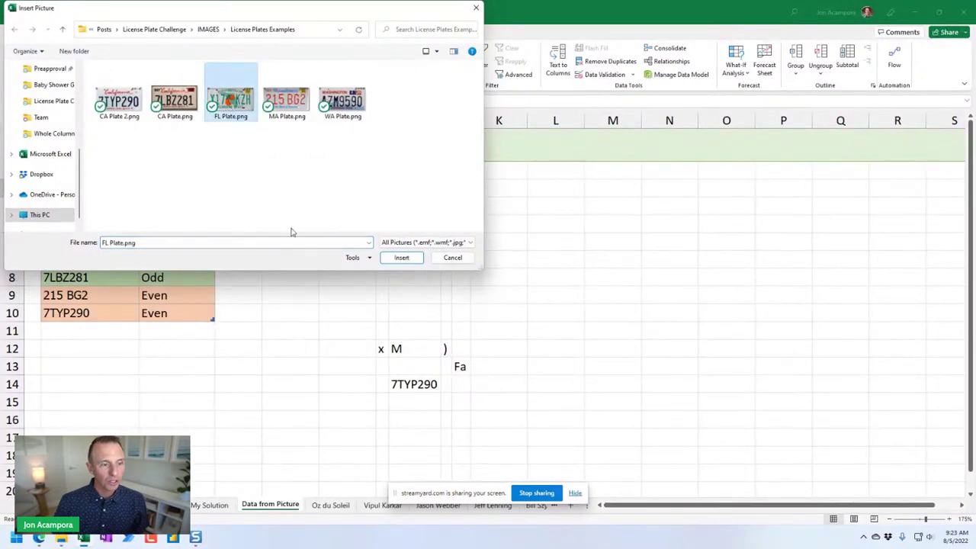
click(401, 257)
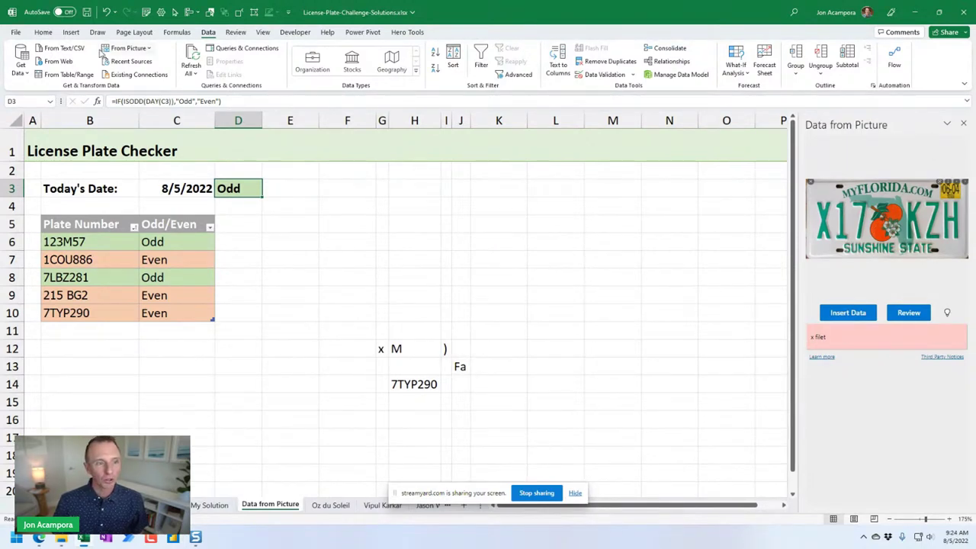
Step: Replace the Florida picture with WA Plate.png and send it for recognition
click(128, 48)
click(129, 61)
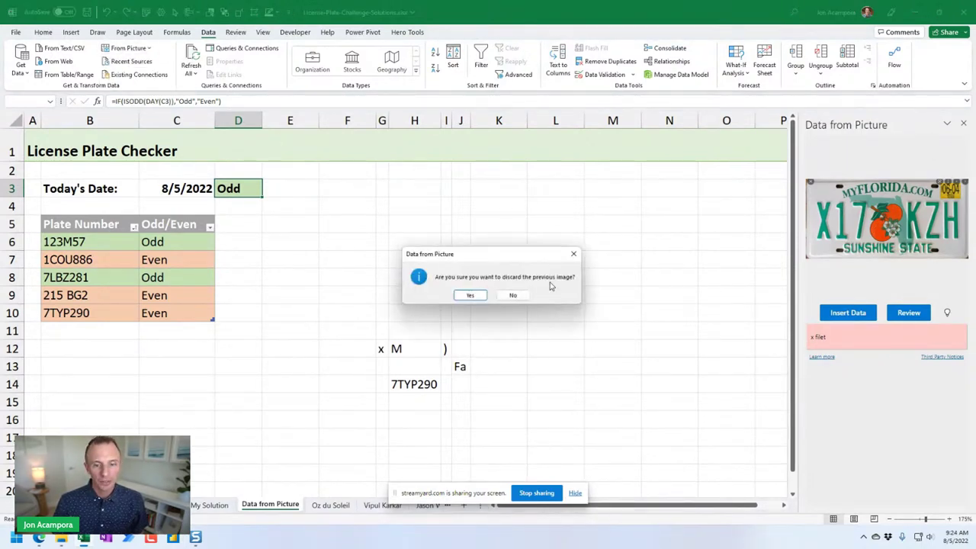
click(471, 298)
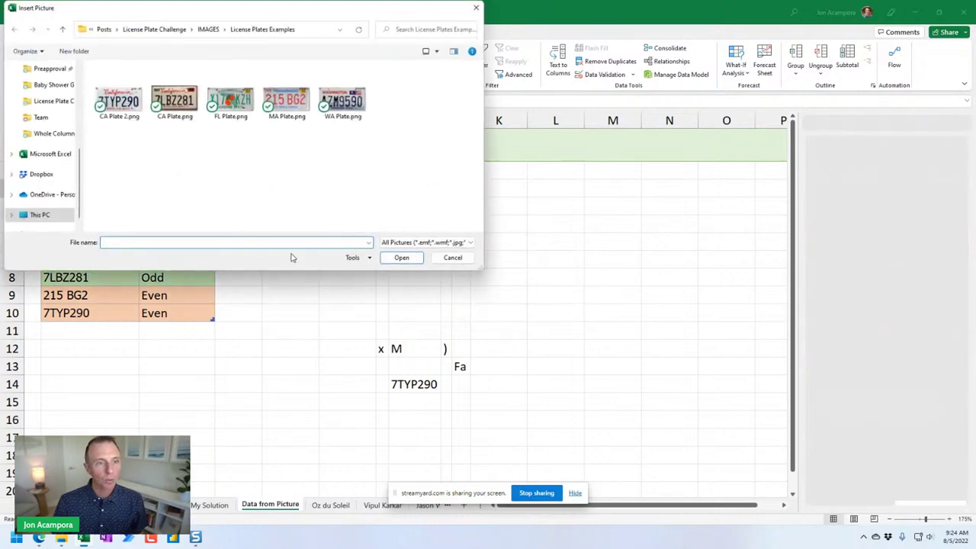
click(343, 97)
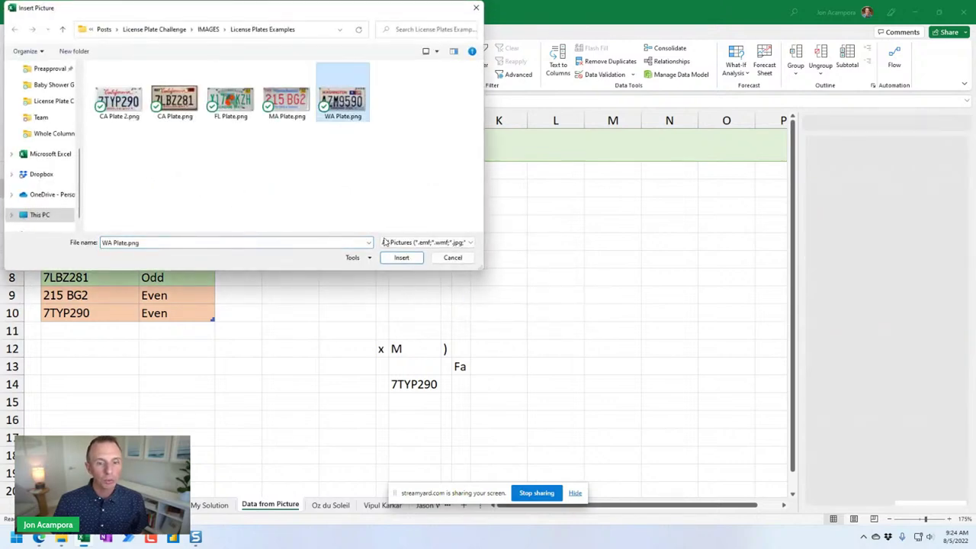
click(400, 257)
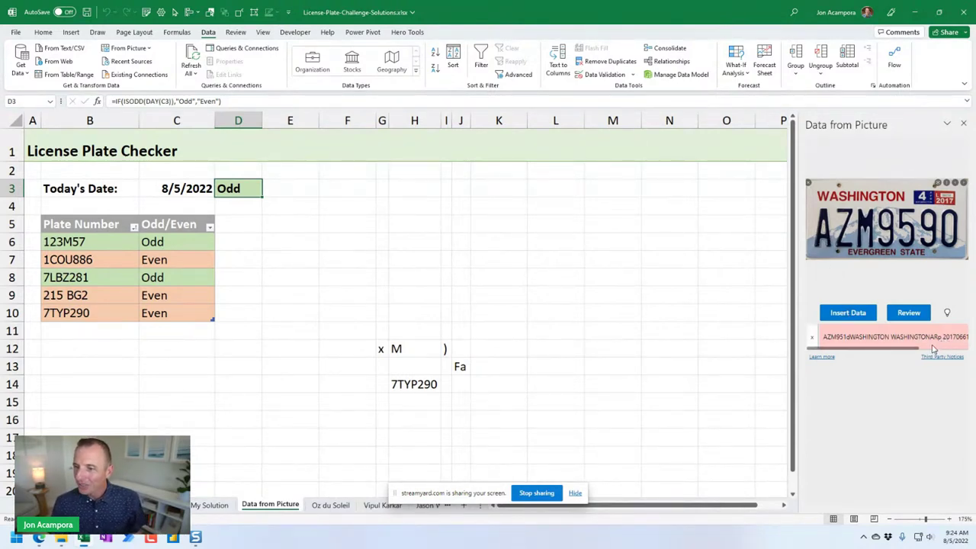
drag(905, 352, 963, 349)
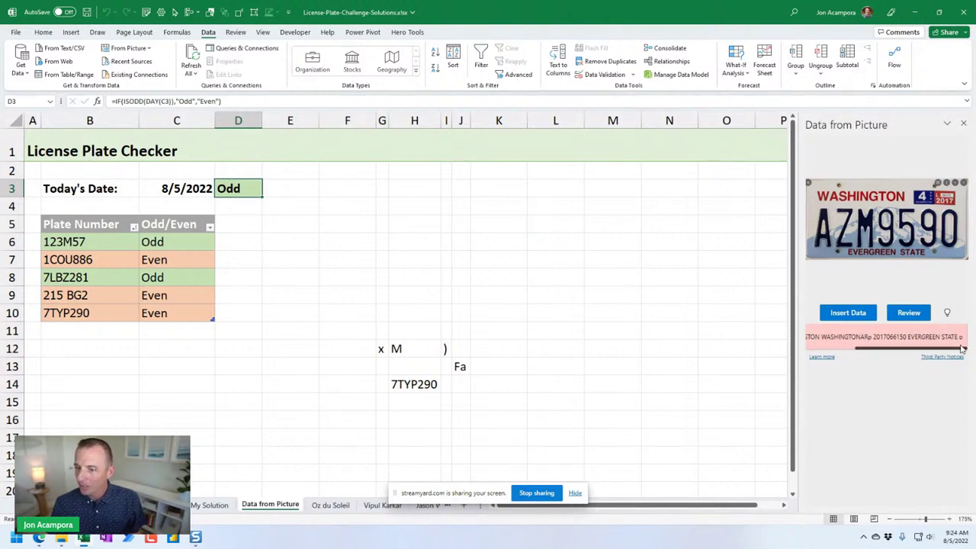
drag(963, 349, 876, 349)
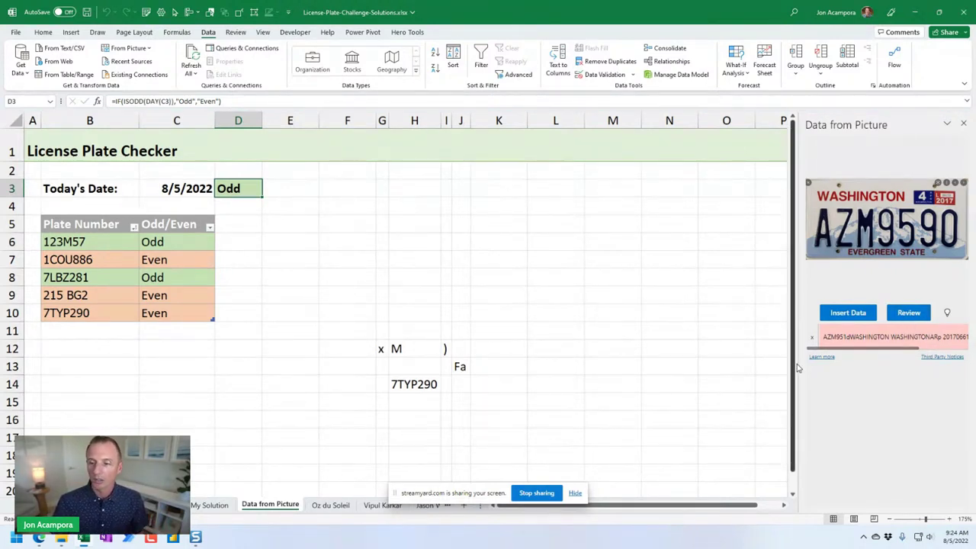
Step: Close the Data from Picture pane, select B11, and switch to the Oz du Soleil sheet
click(964, 122)
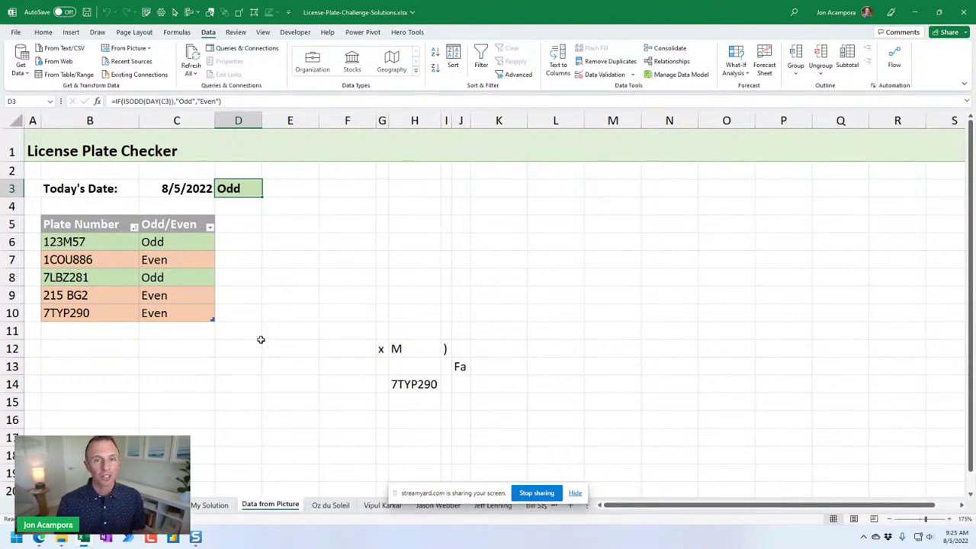
click(129, 333)
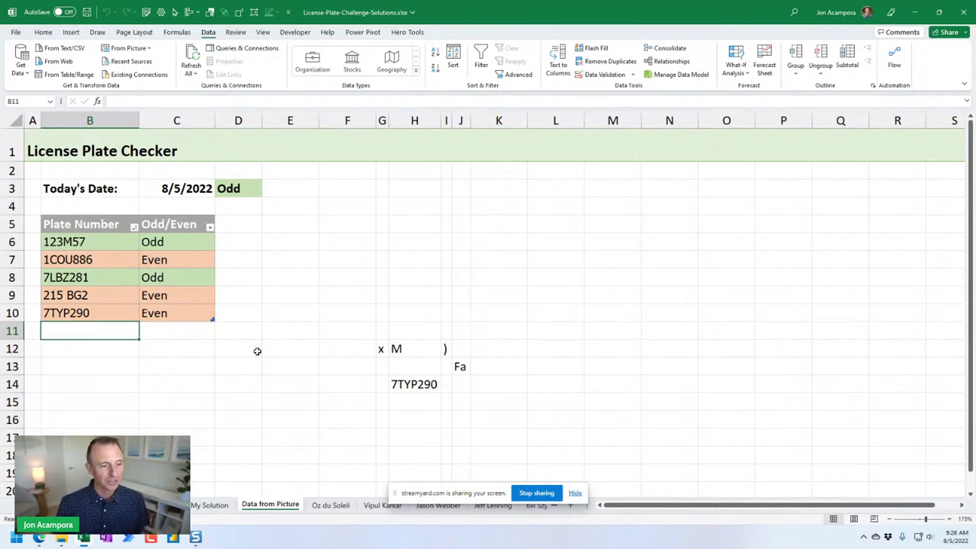
click(331, 505)
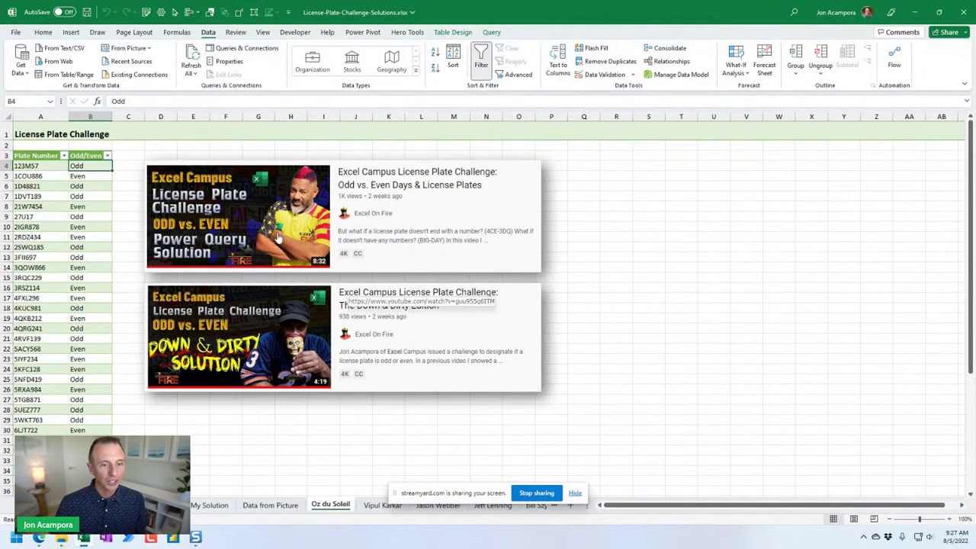
Step: View the Solution Strategies and My Solution sheets, then open Oz du Soleil's query in Power Query Editor
key(ctrl+Page_Up)
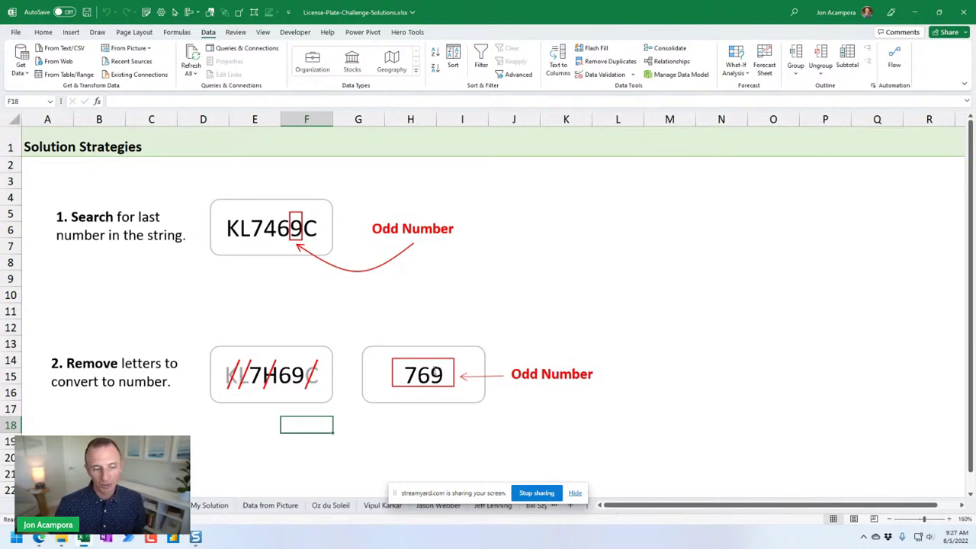
click(214, 508)
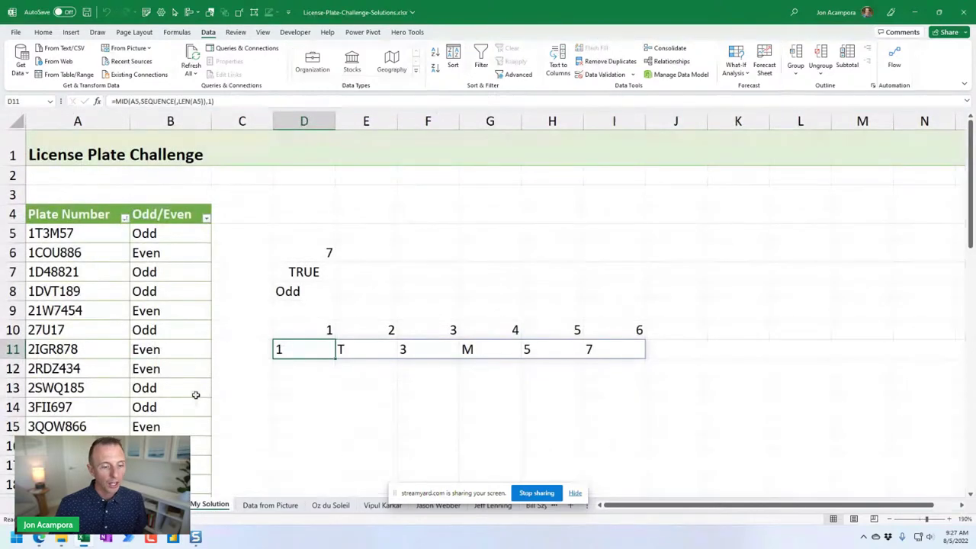
click(330, 504)
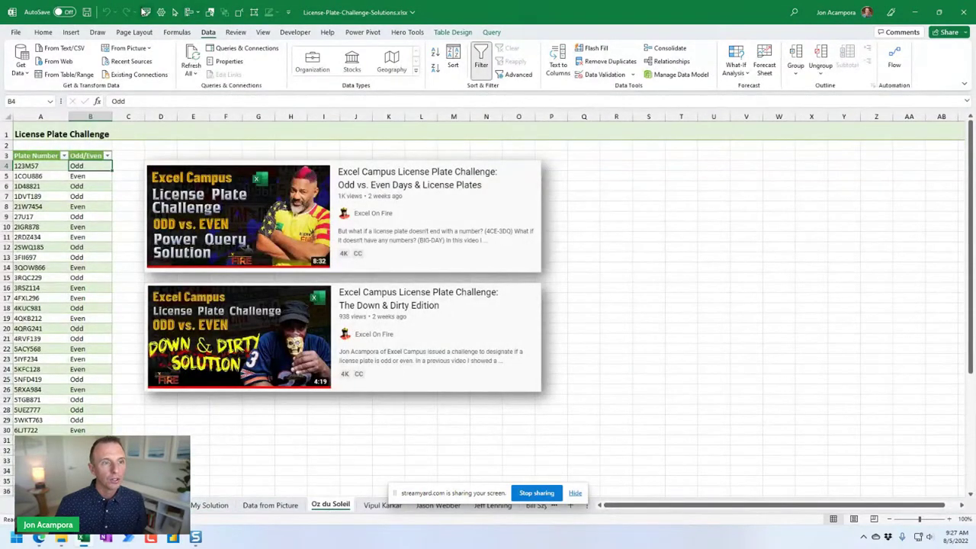
click(143, 12)
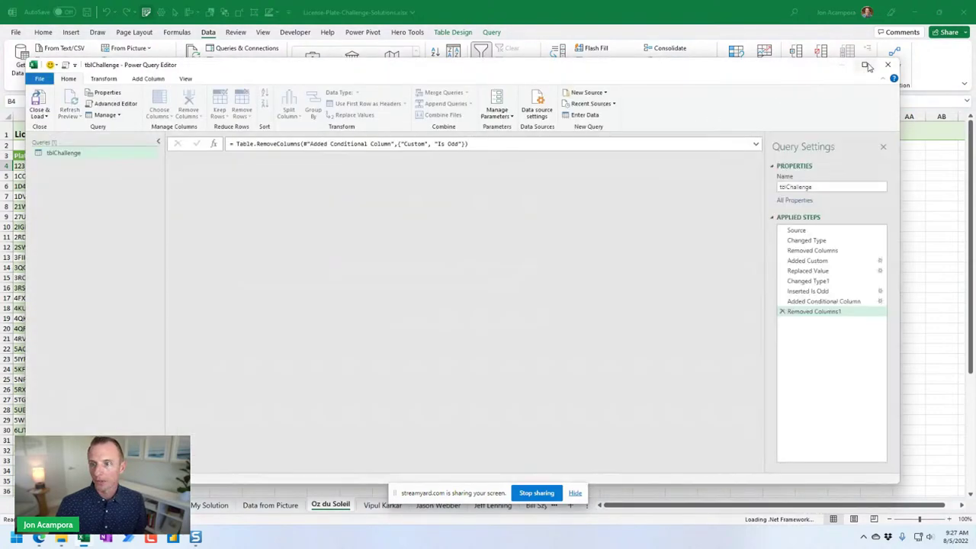
Step: Maximize the editor and review the Added Custom step's Text.Remove formula stripping letters A–Z, then confirm
click(865, 65)
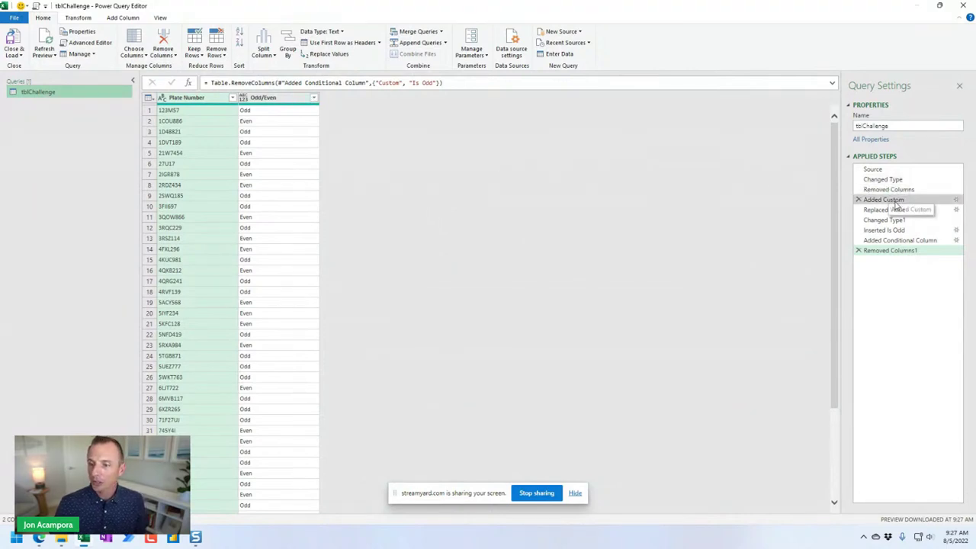
click(957, 199)
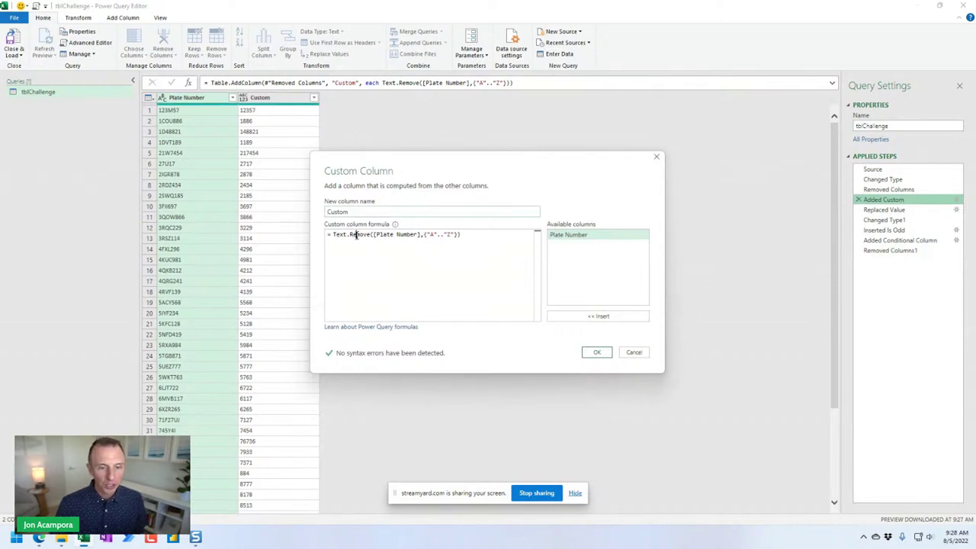
click(354, 234)
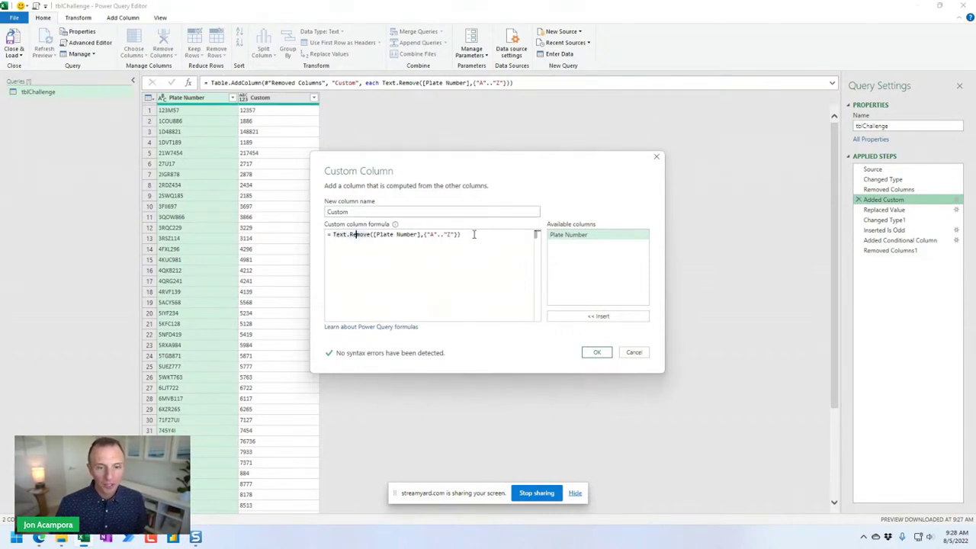
scroll(470, 241, up, 1)
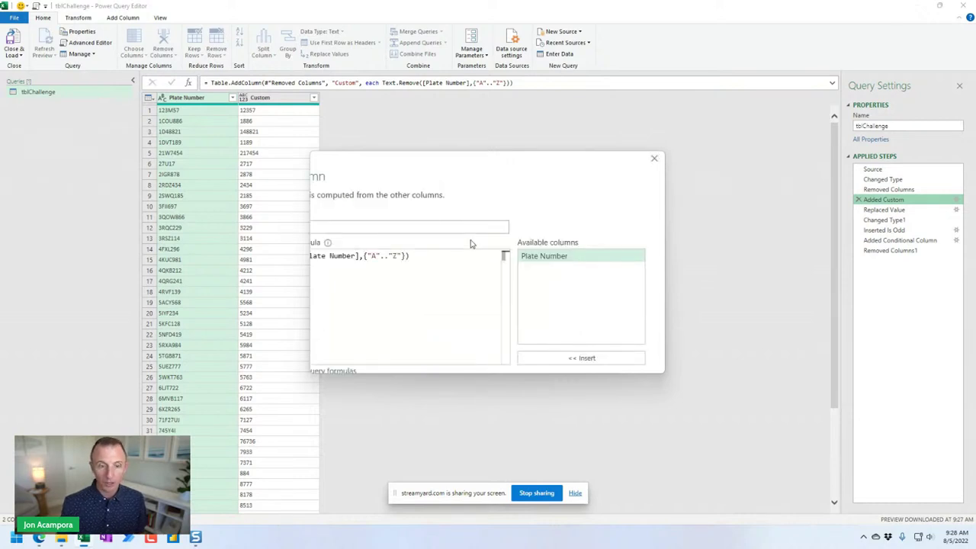
scroll(470, 241, down, 1)
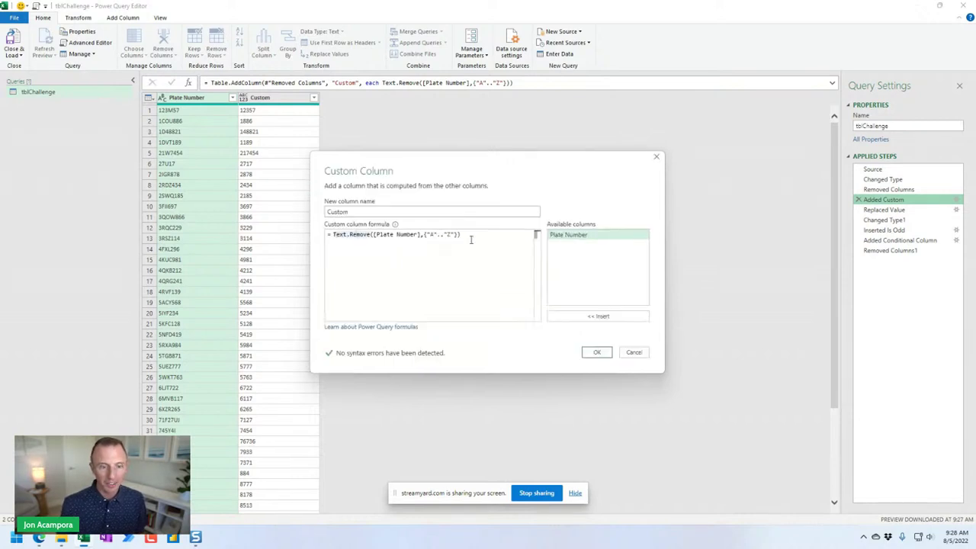
scroll(471, 239, down, 1)
scroll(470, 240, up, 1)
scroll(470, 242, up, 1)
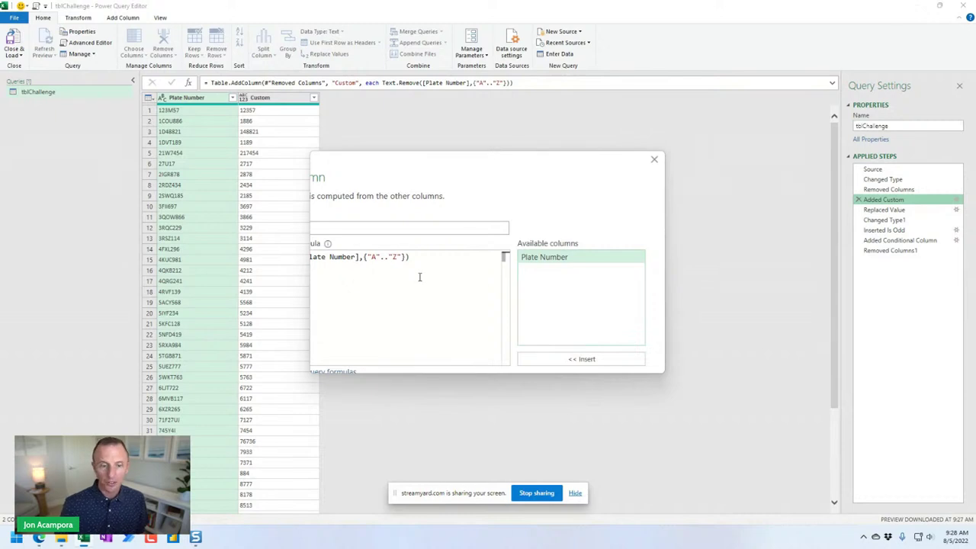
scroll(419, 277, down, 1)
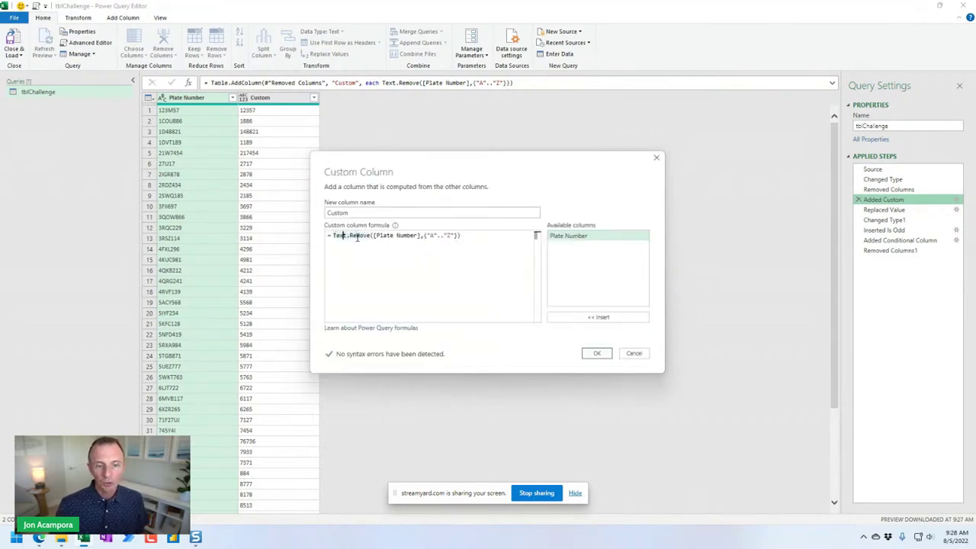
mouse_move(359, 238)
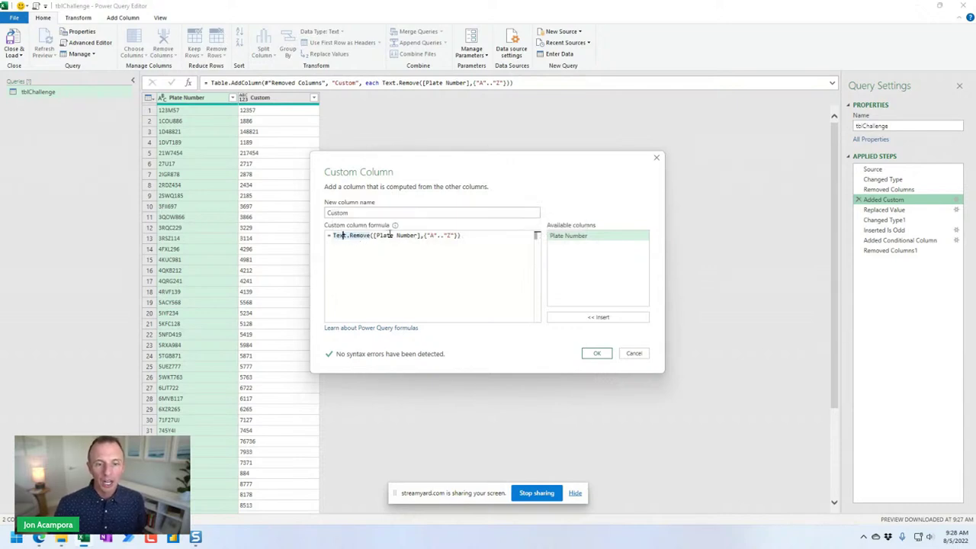
drag(424, 235, 457, 235)
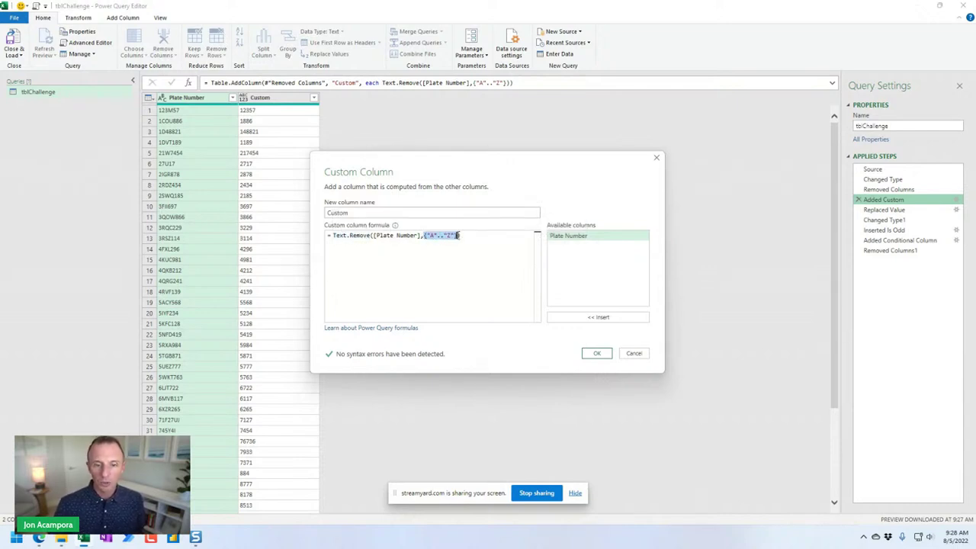
click(425, 235)
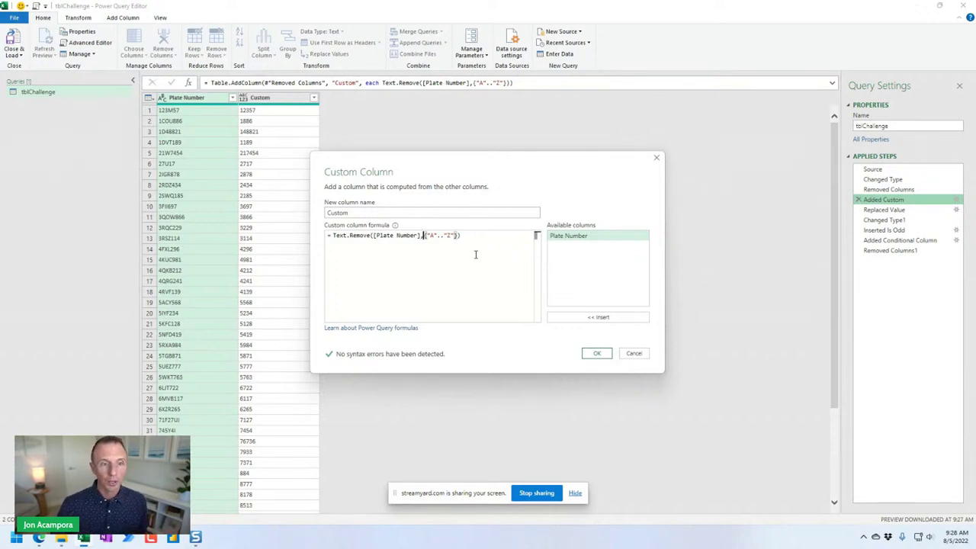
click(598, 355)
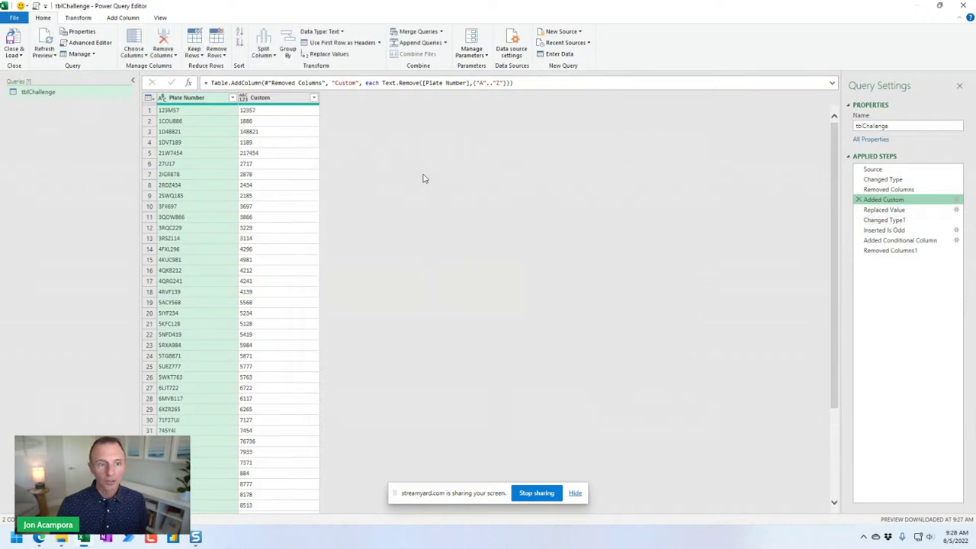
Step: Inspect the Custom column, whose first value is 12357, and the Add Column commands
click(248, 113)
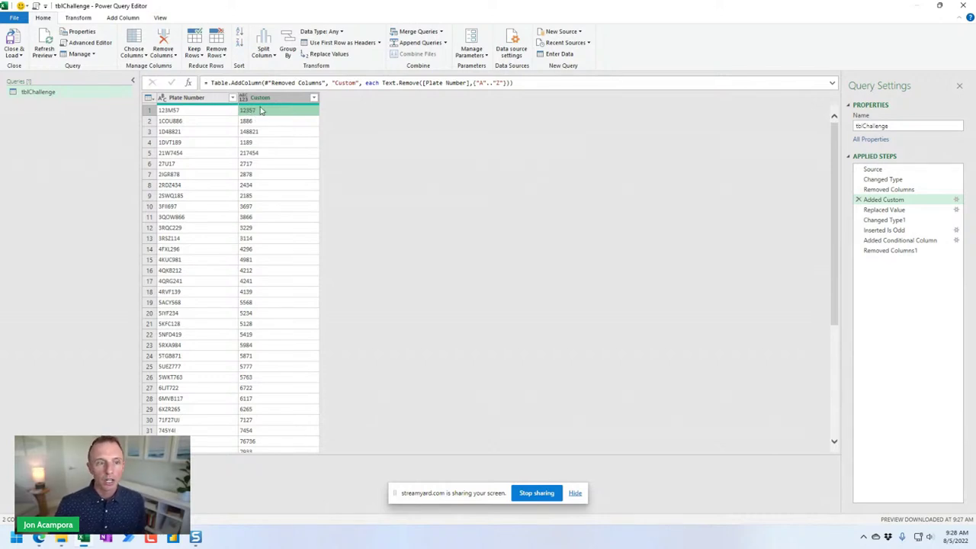
click(259, 97)
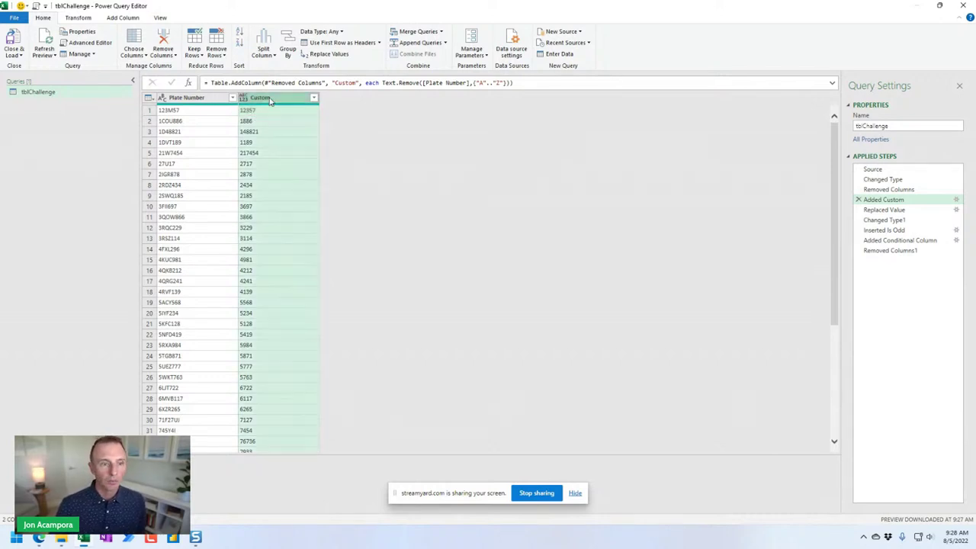
click(122, 17)
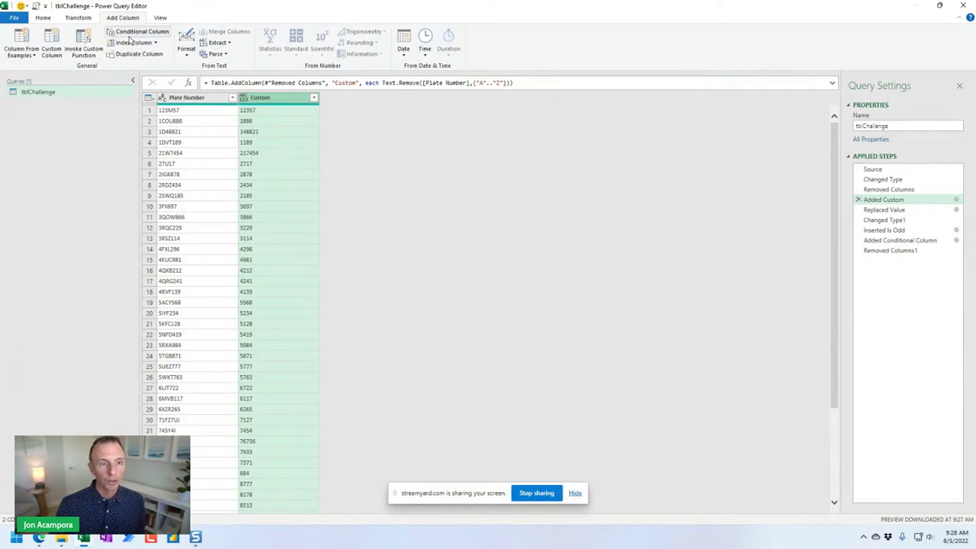
Step: Step through Replaced Value, Changed Type1 and Inserted Is Odd, then open Added Conditional Column's settings
click(891, 211)
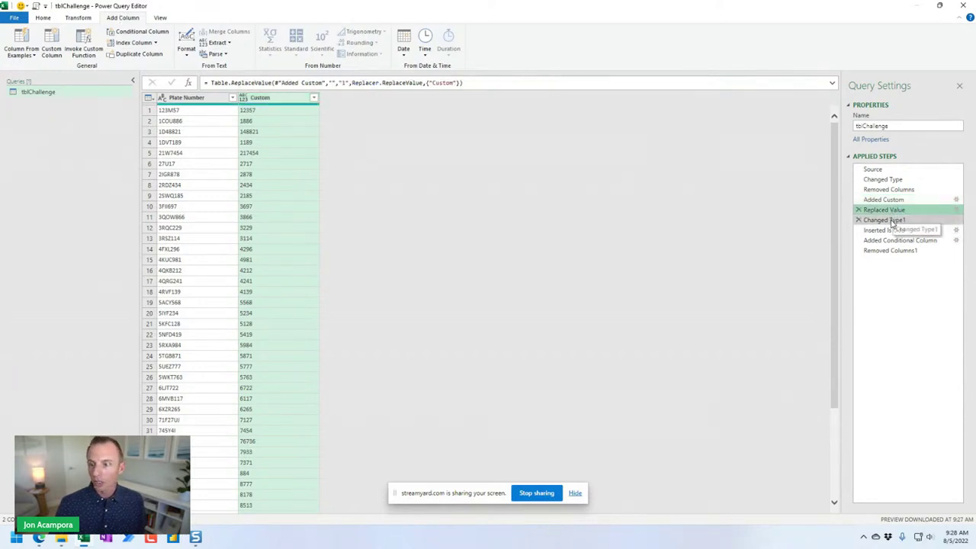
click(888, 221)
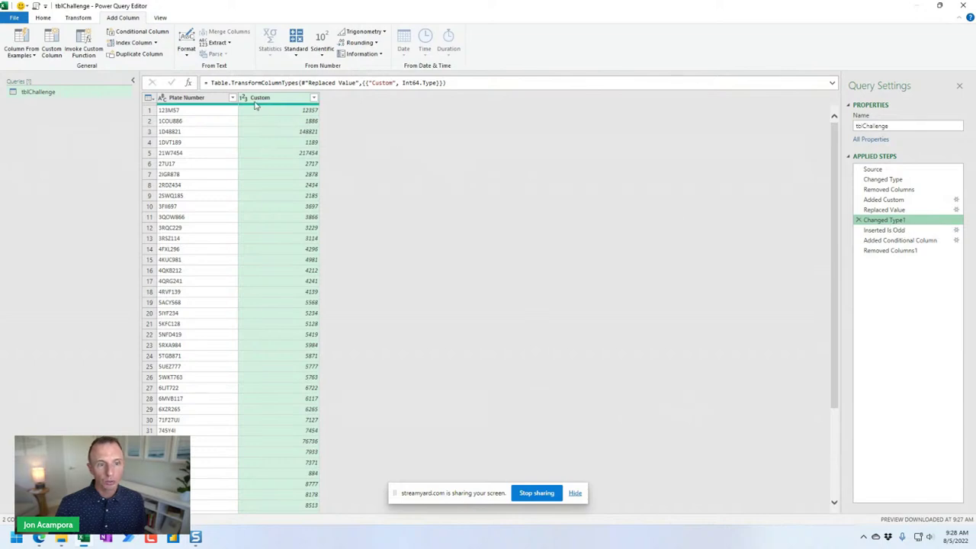
click(370, 57)
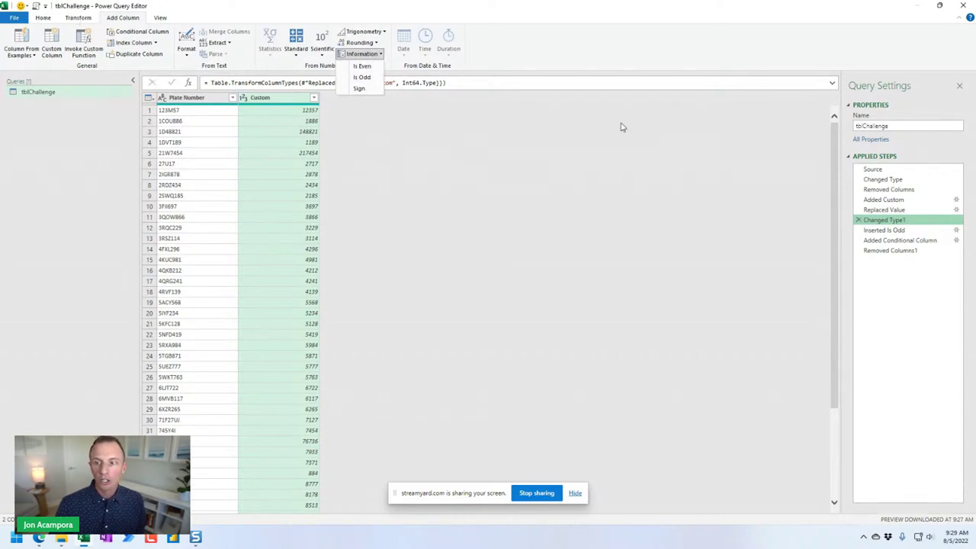
click(882, 231)
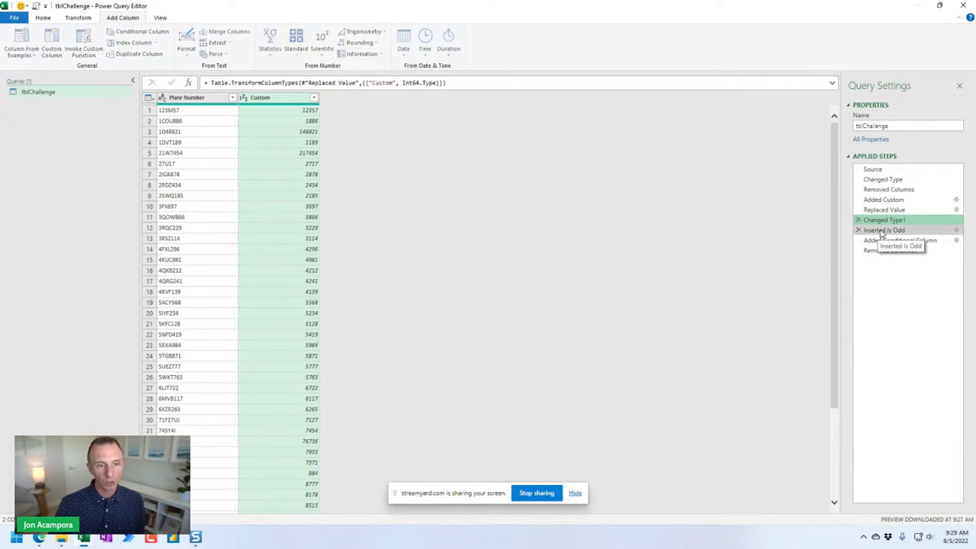
click(883, 233)
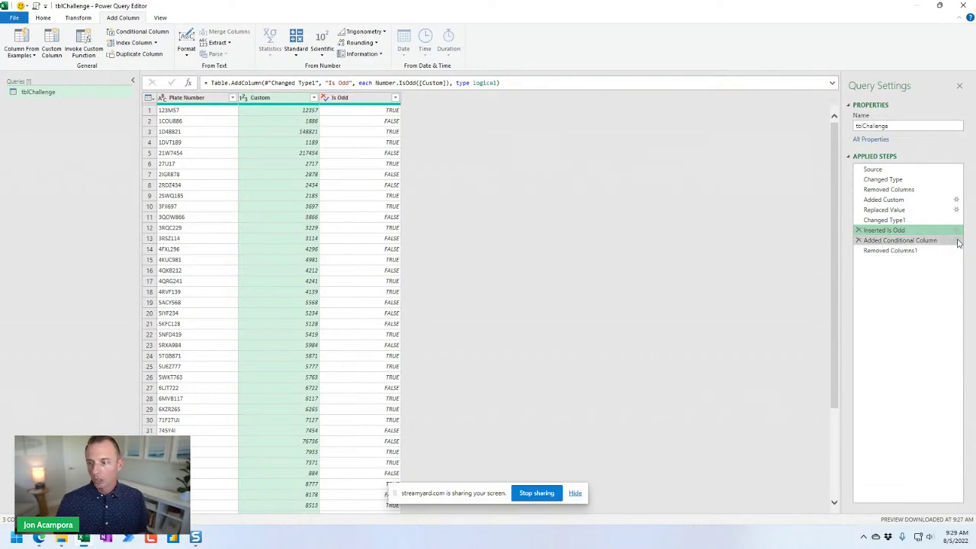
double_click(885, 241)
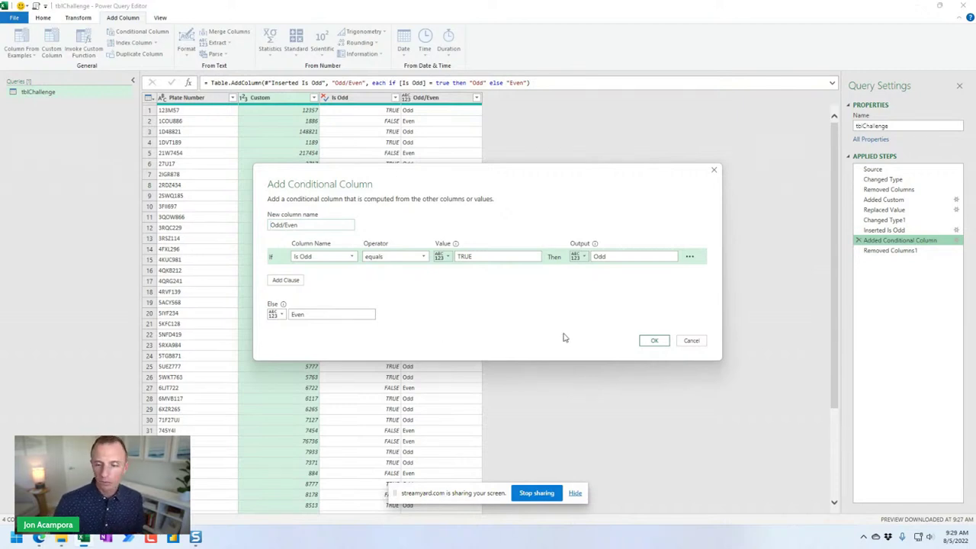
Step: Cancel the Add Conditional Column dialog and close Power Query Editor without saving changes
click(692, 342)
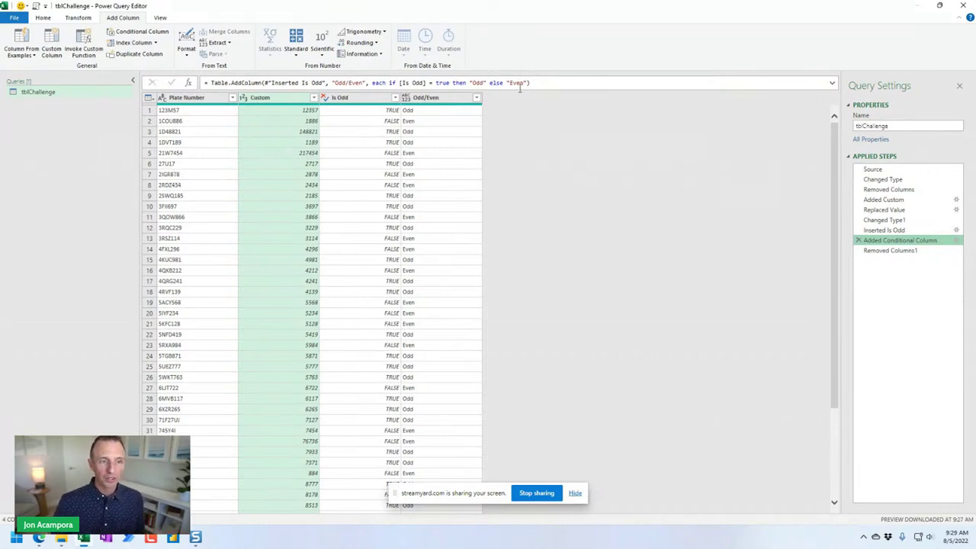
click(963, 8)
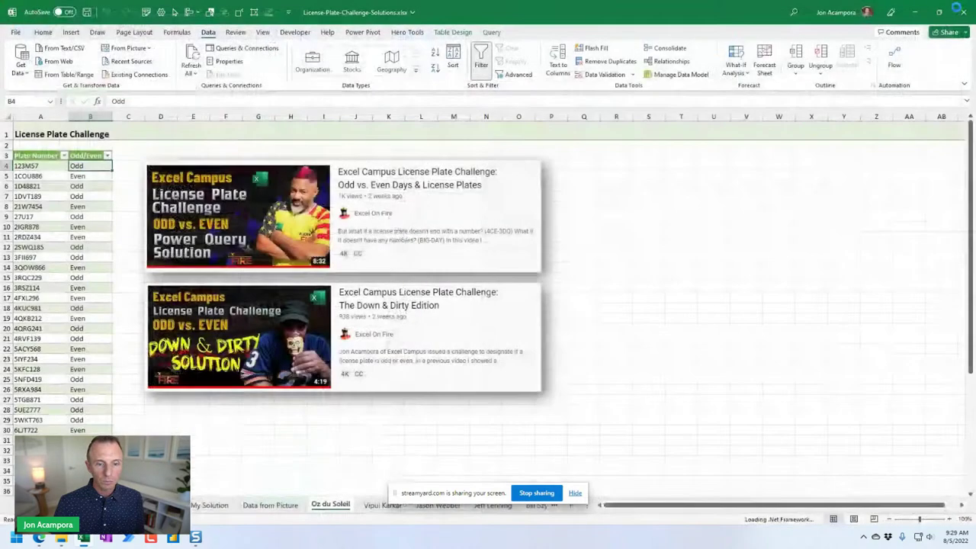
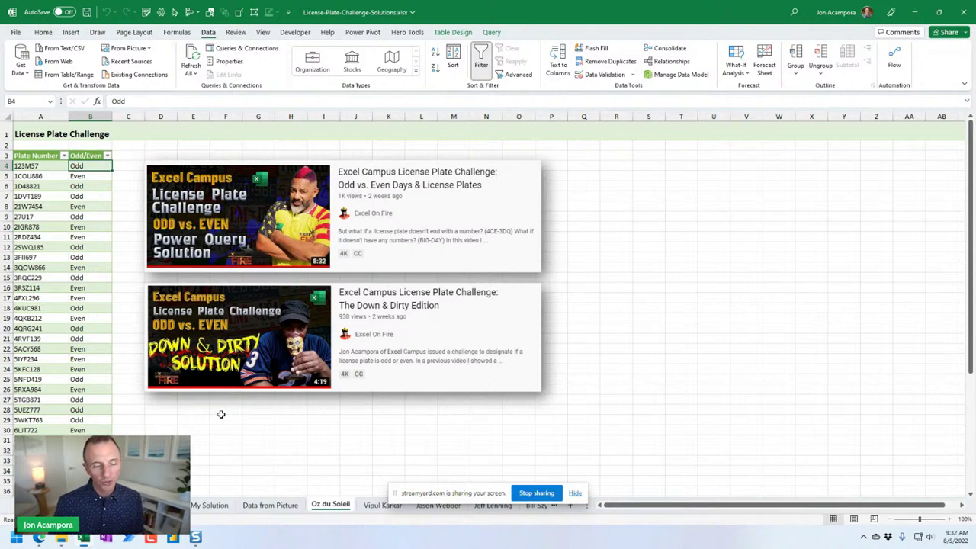
Step: Switch to the next contributor's sheet with the ISEVEN/LOOKUP/SEQUENCE Odd/Even formula
click(156, 409)
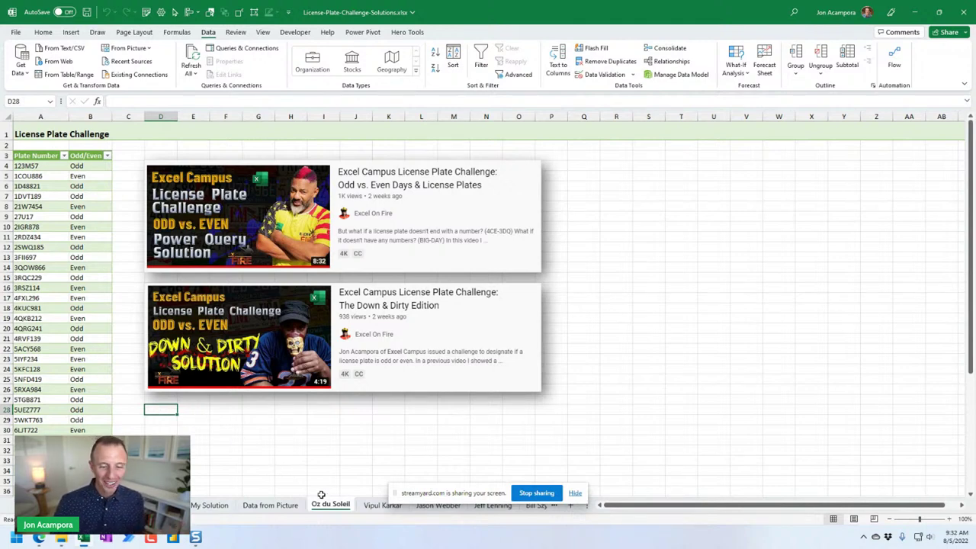
click(379, 506)
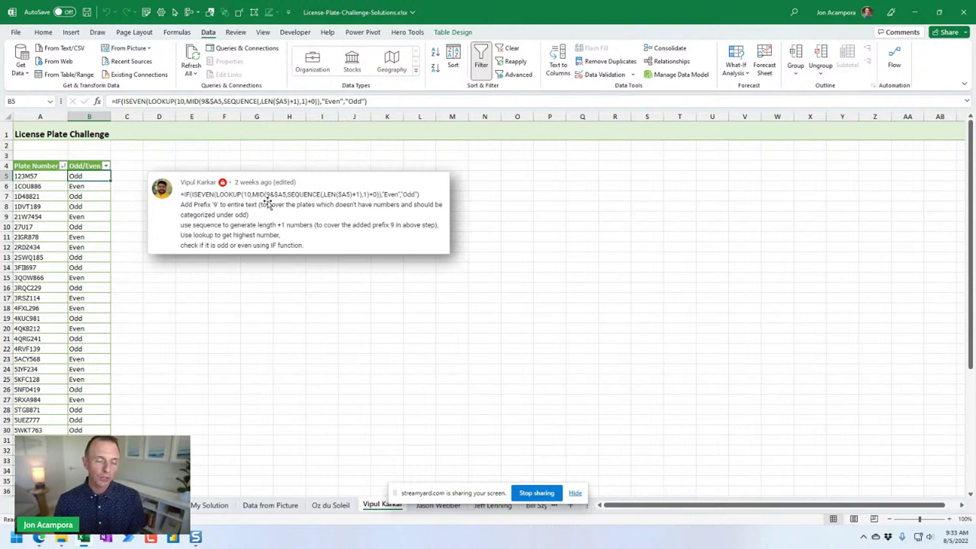
click(48, 318)
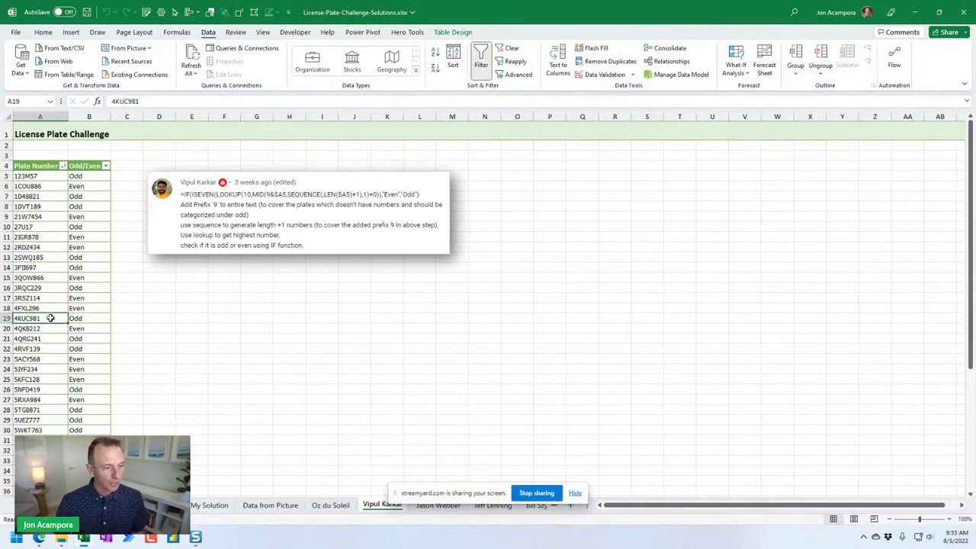
key(ctrl+Down)
scroll(50, 319, down, 3)
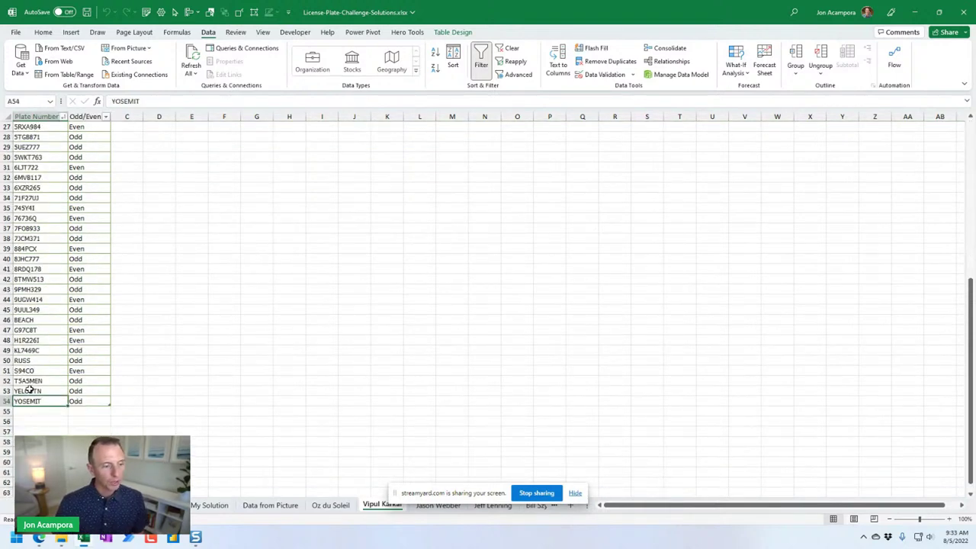
drag(29, 390, 37, 400)
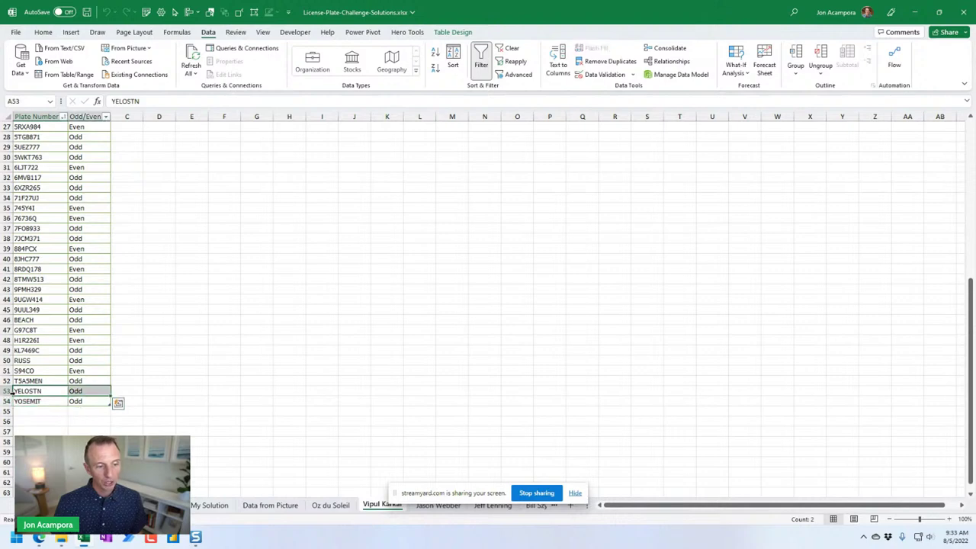
scroll(130, 382, up, 9)
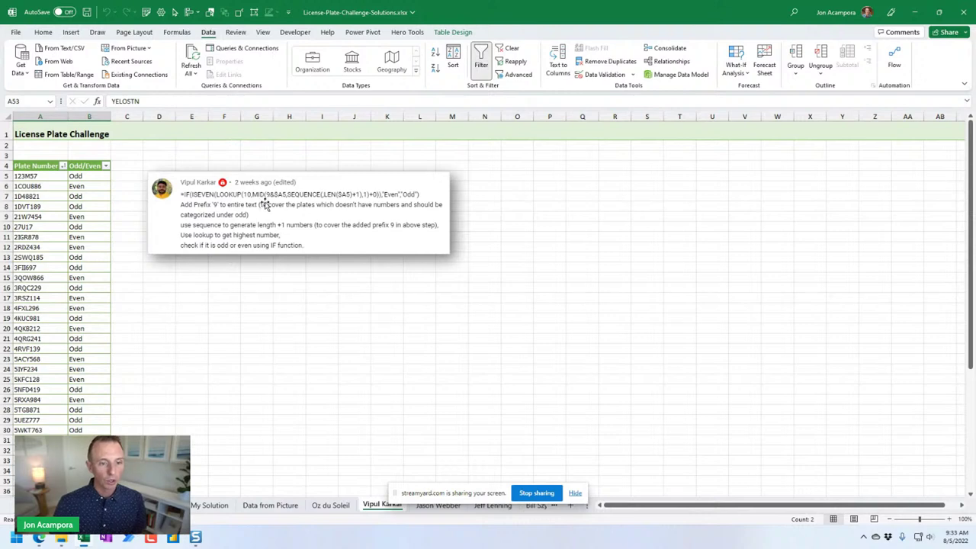
click(100, 178)
key(F2)
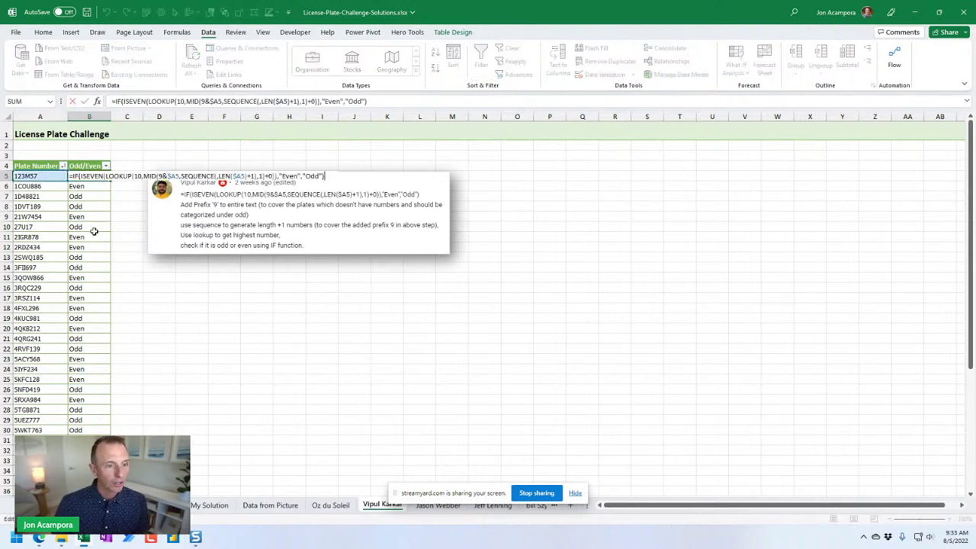
key(Escape)
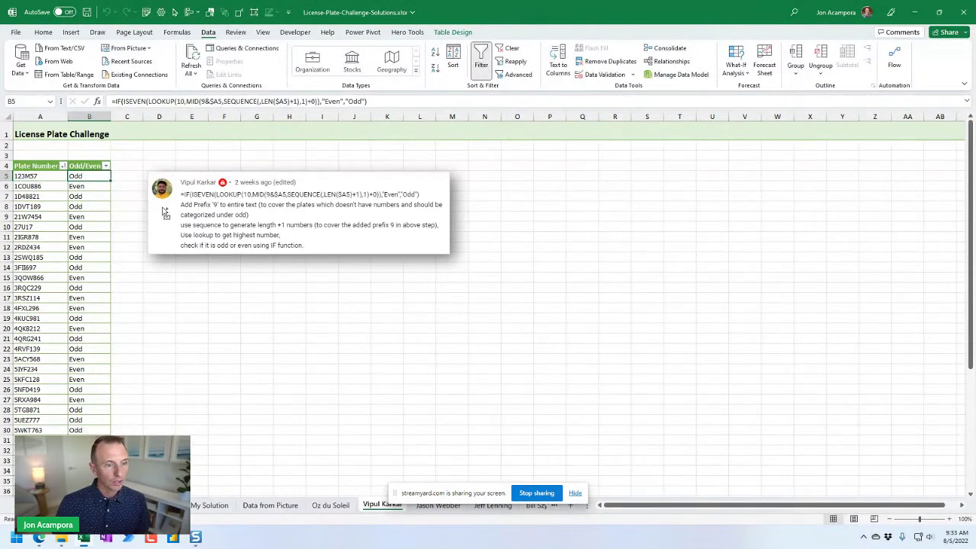
click(122, 231)
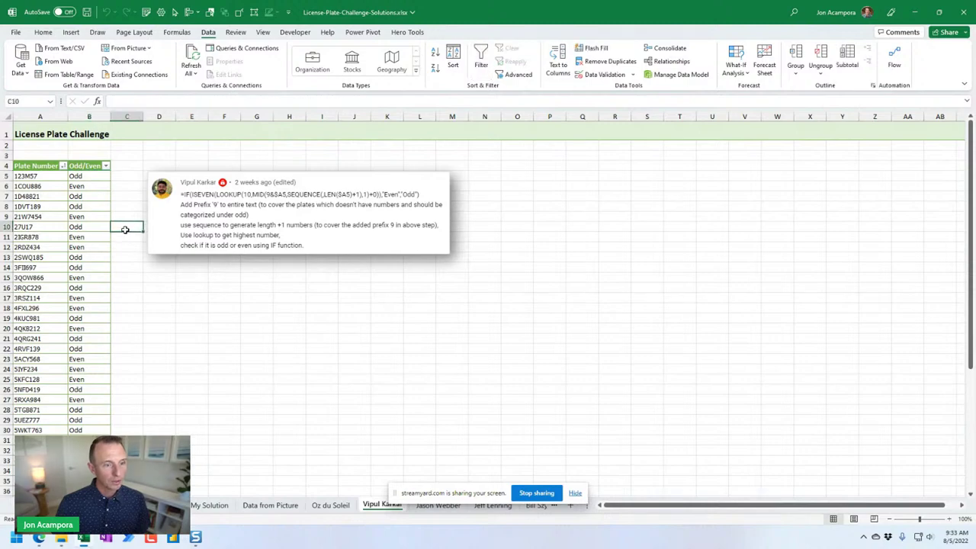
click(94, 175)
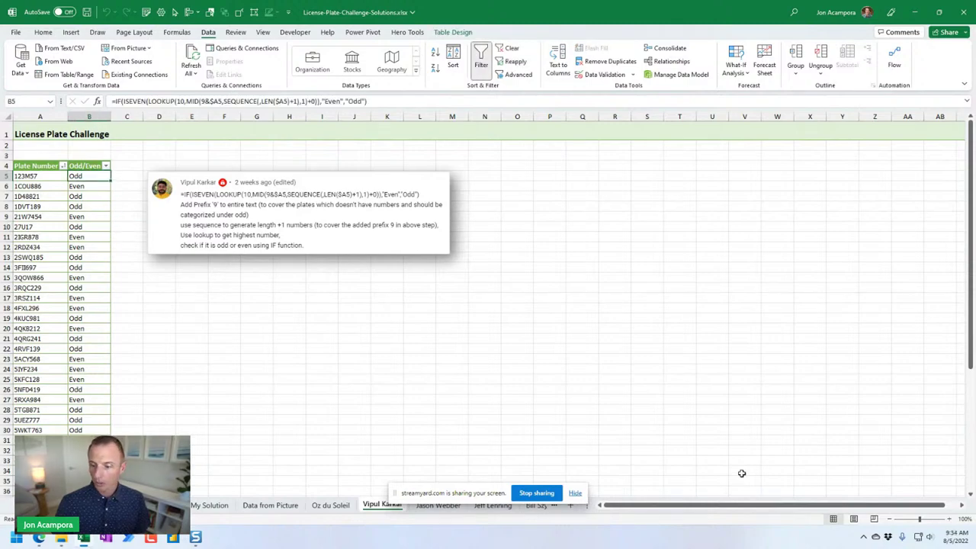
Step: Zoom the sheet in to about 196%
drag(921, 519, 934, 522)
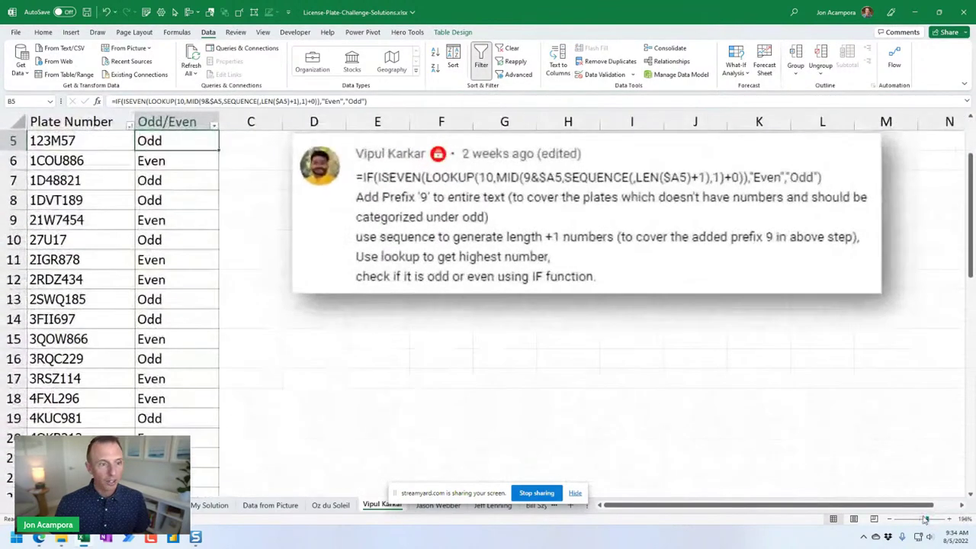
scroll(472, 374, up, 2)
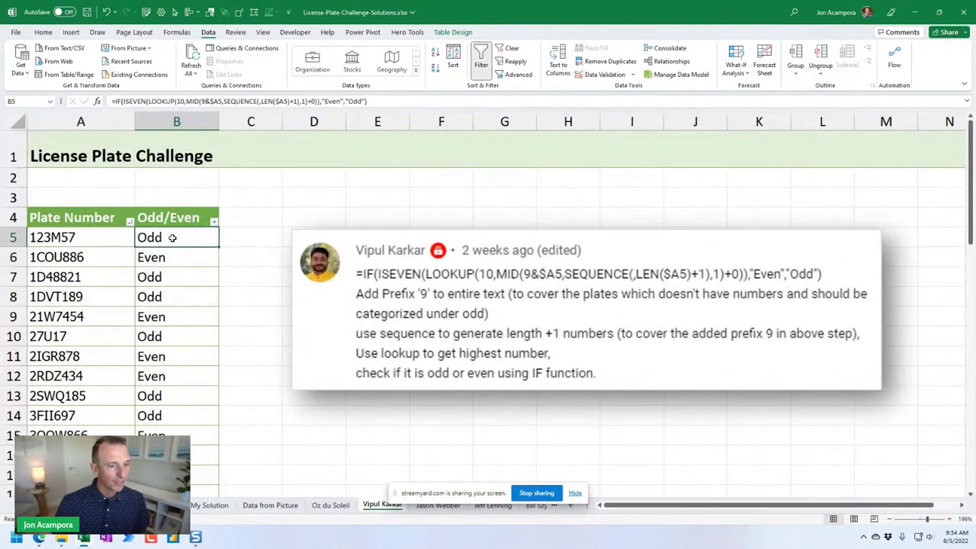
scroll(156, 238, down, 2)
scroll(154, 237, up, 2)
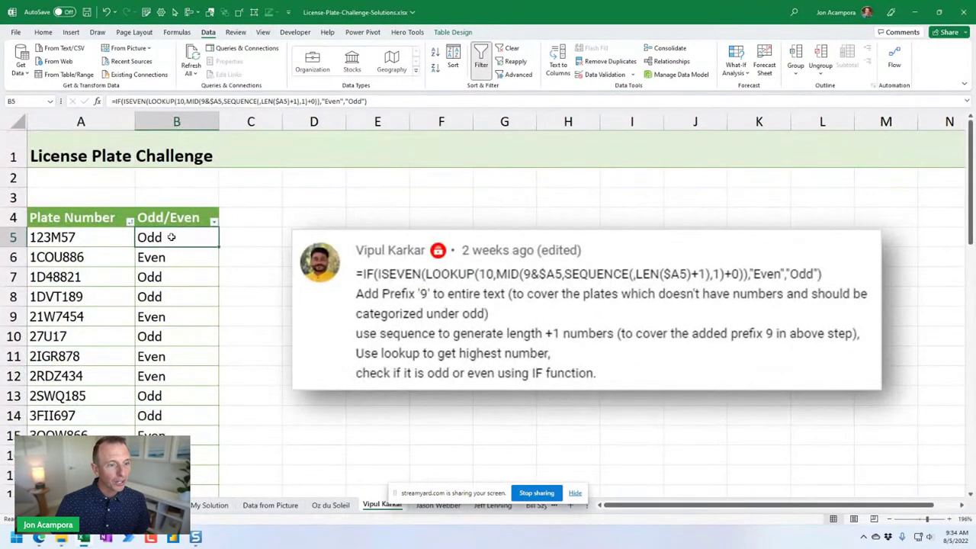
Step: View B5's formula in the cell, highlighting the 9& prefix inside MID, leaving it unchanged
double_click(163, 238)
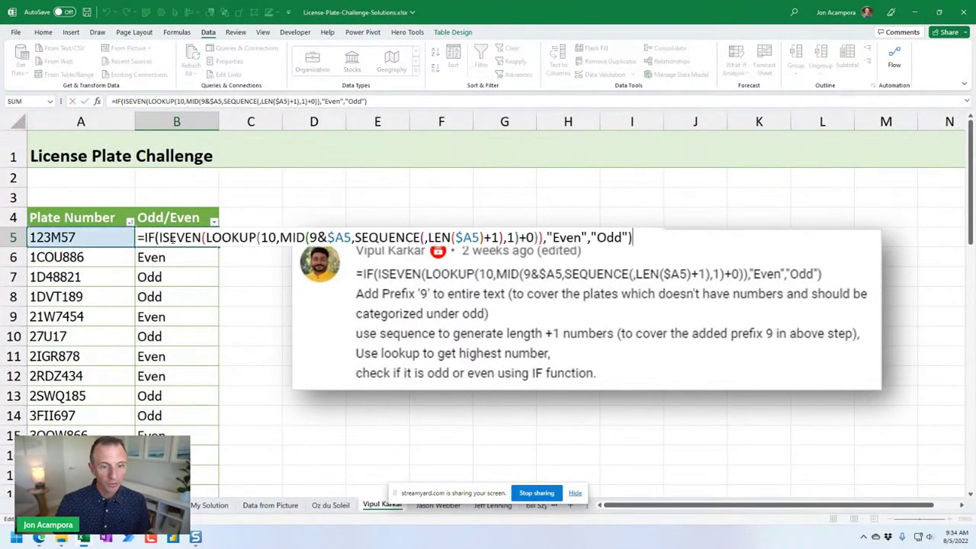
key(Escape)
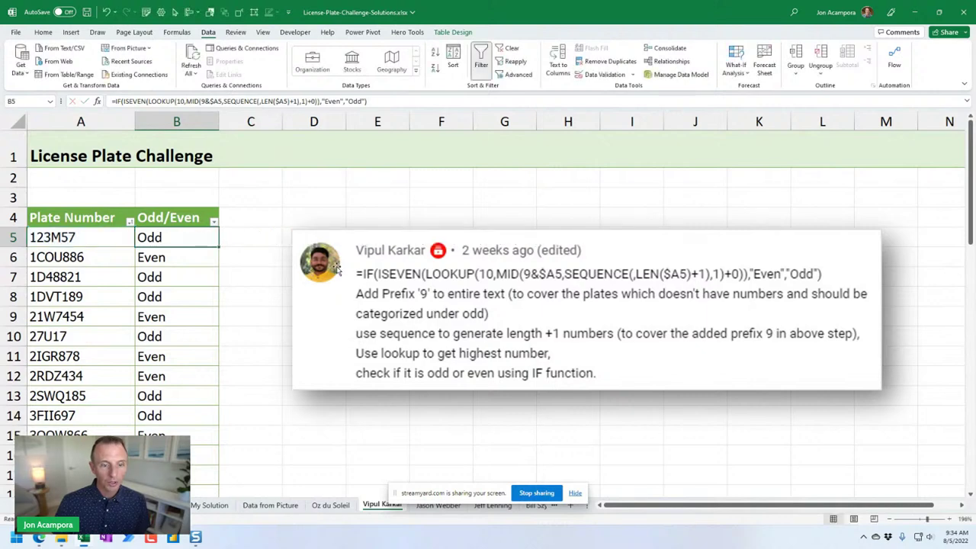
double_click(176, 238)
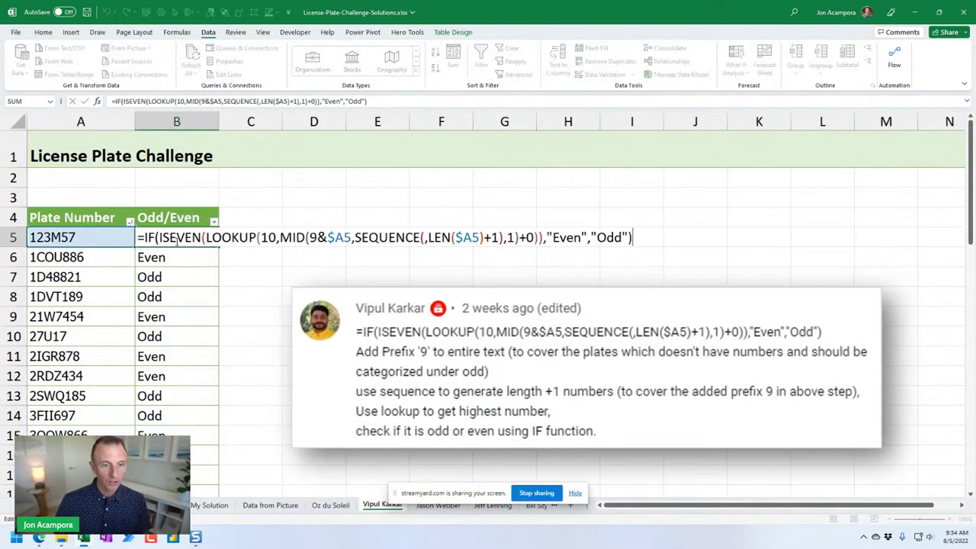
drag(309, 237, 324, 237)
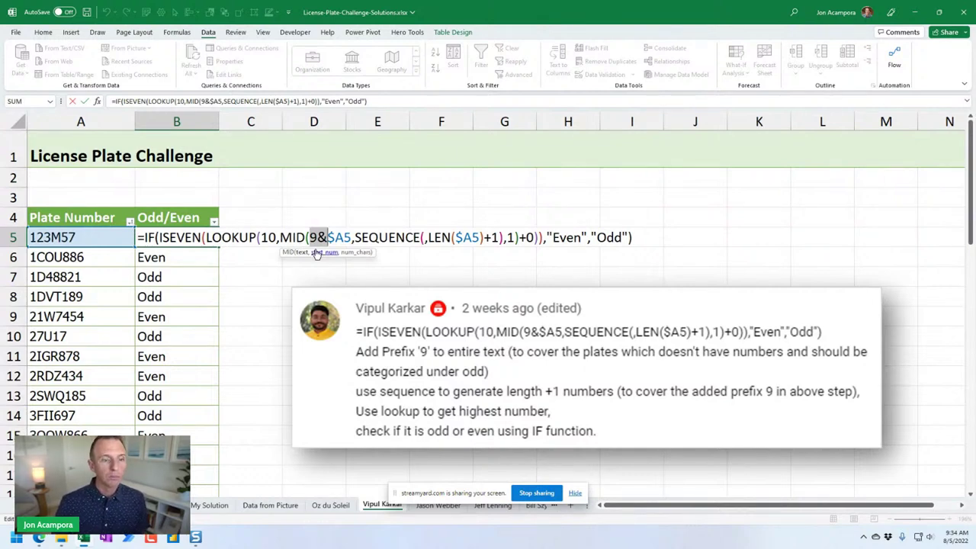
key(Escape)
key(F2)
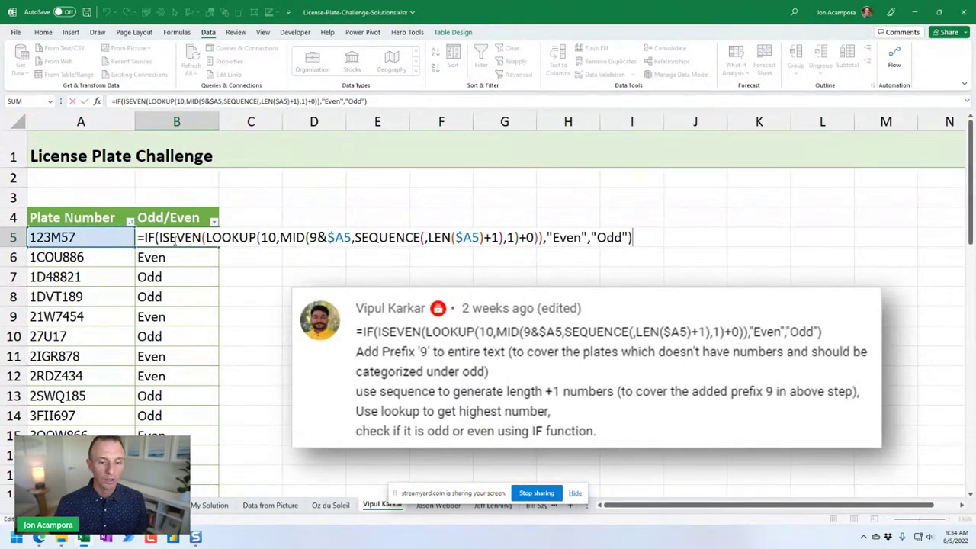
key(Escape)
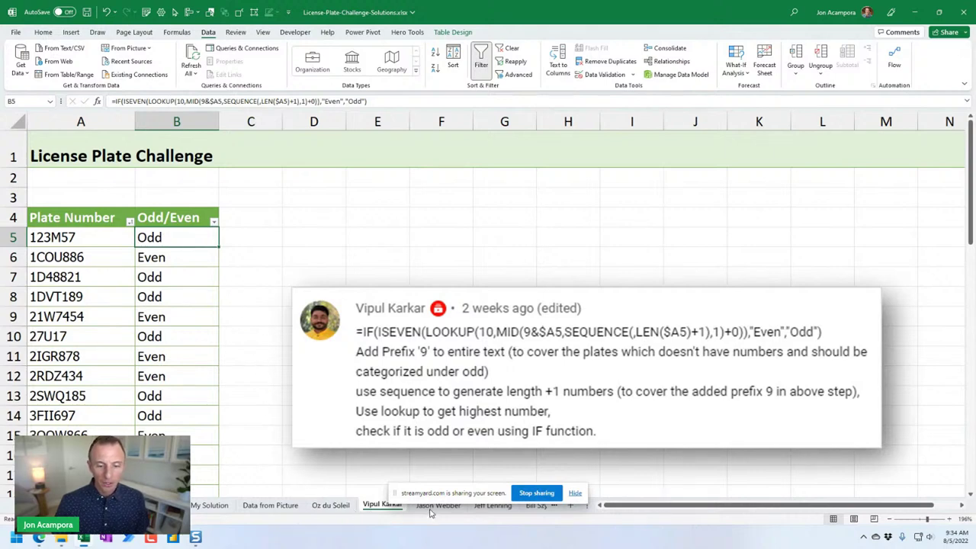
drag(446, 494, 511, 484)
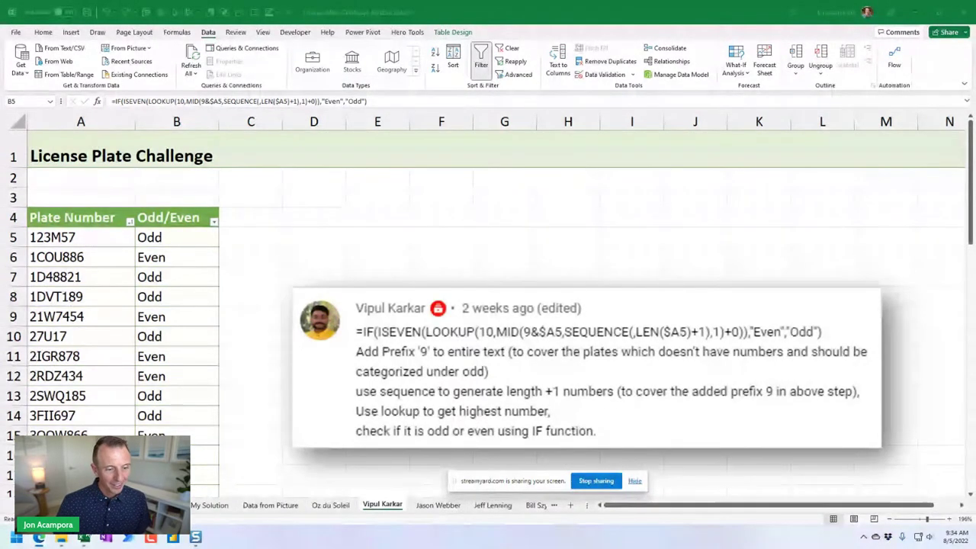
Step: Return to Excel, close the Power Query Editor, and open the LET/XLOOKUP contributor's sheet
key(super+Tab)
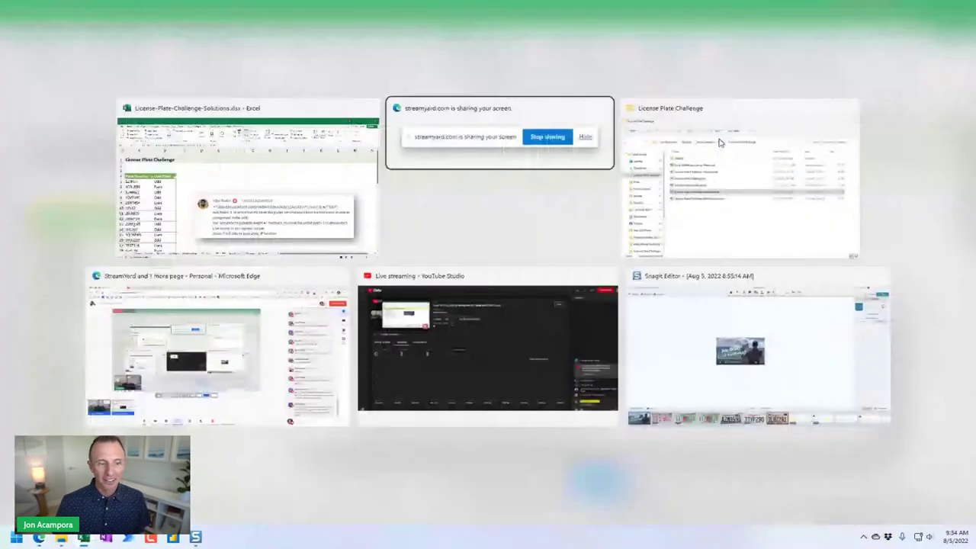
key(Right)
key(Left)
key(Left)
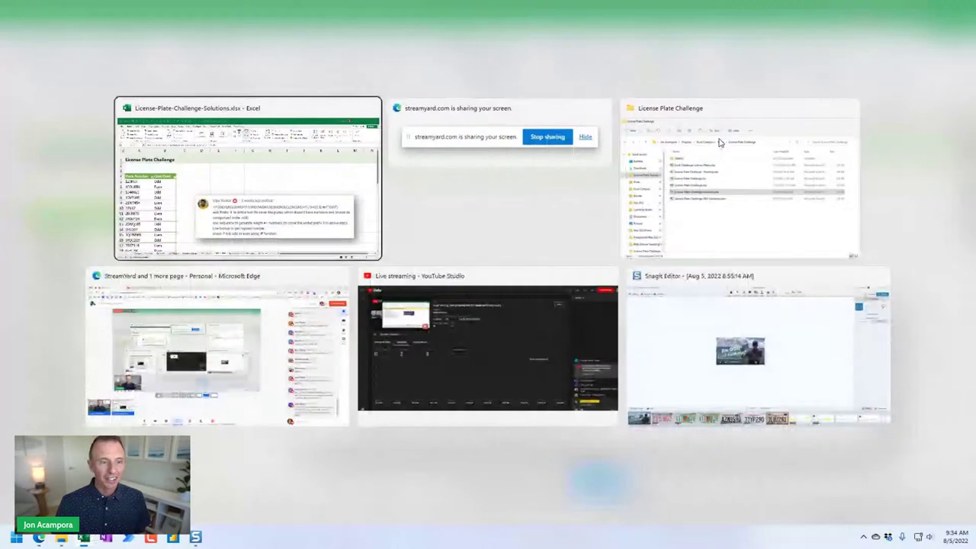
key(Return)
key(alt+F12)
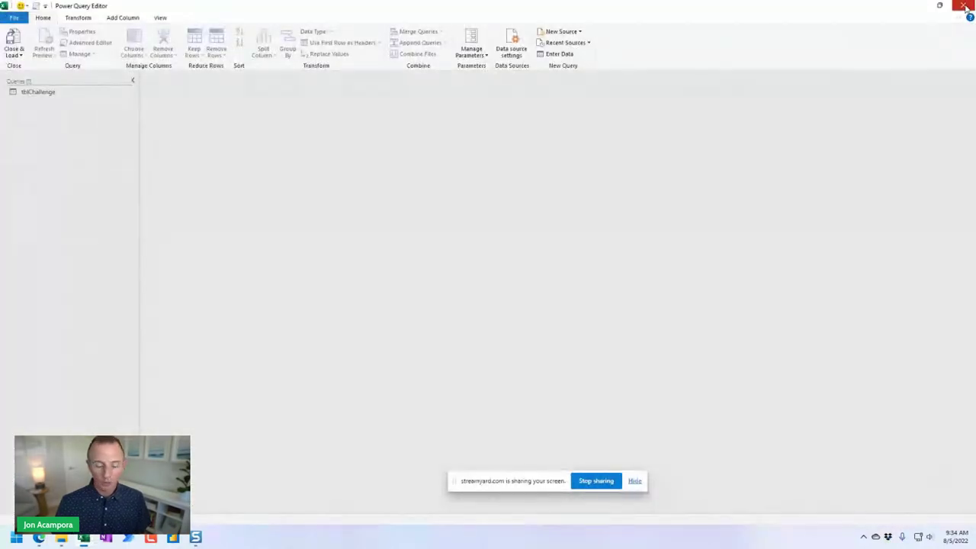
click(965, 10)
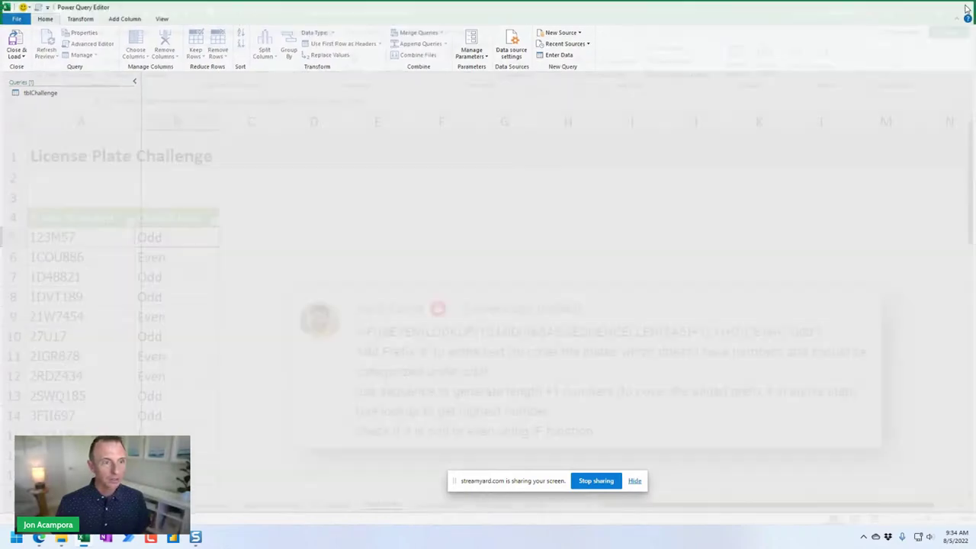
click(428, 507)
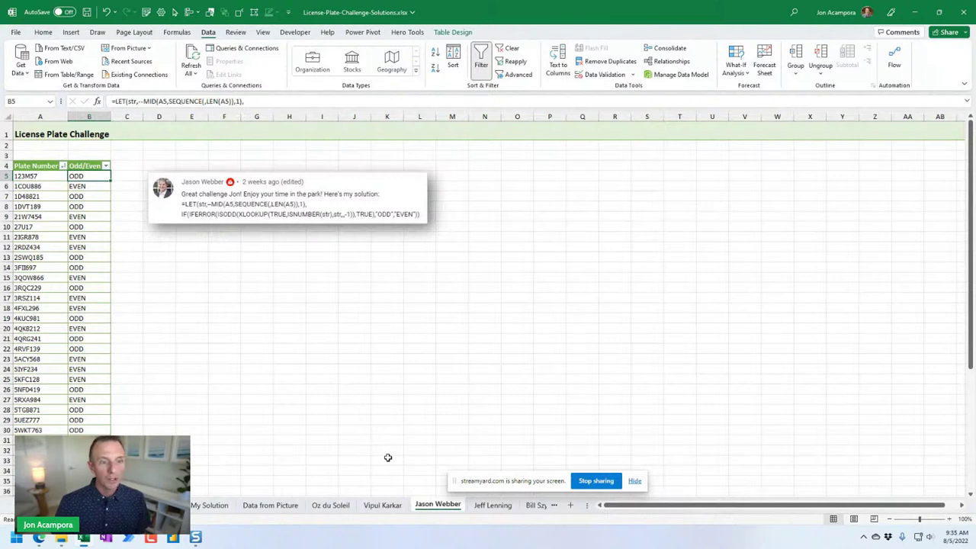
Step: Expand the formula bar to show the two-line LET formula and nudge the comment screenshot lower
key(ctrl+shift+u)
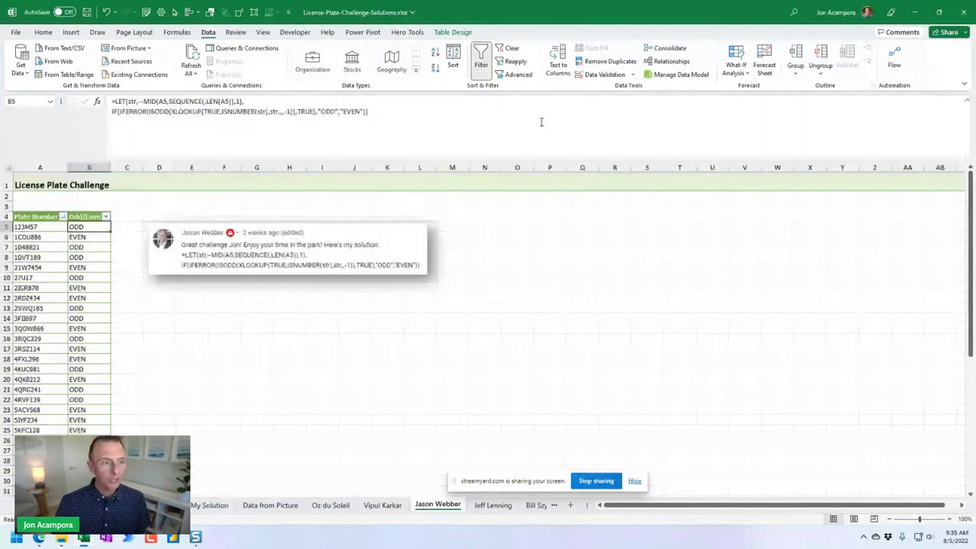
click(311, 122)
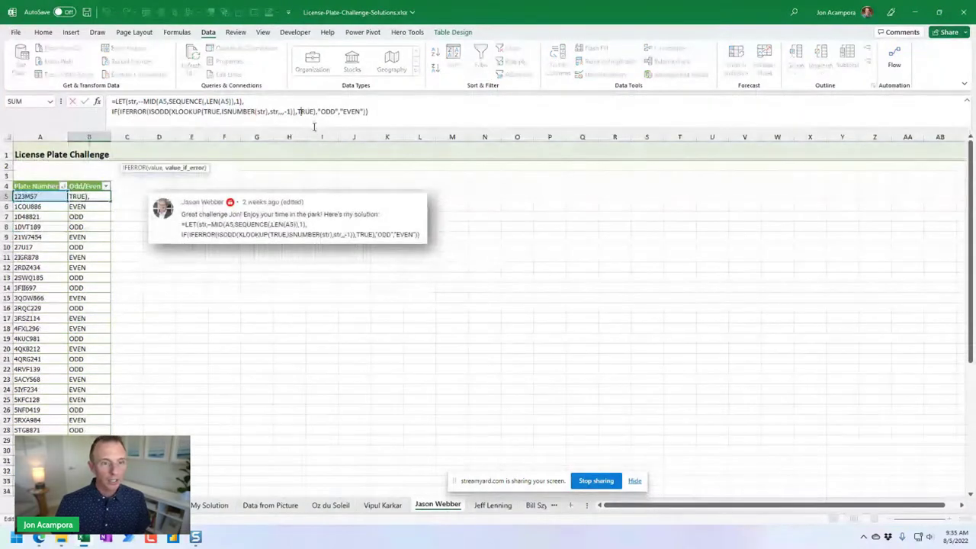
click(198, 196)
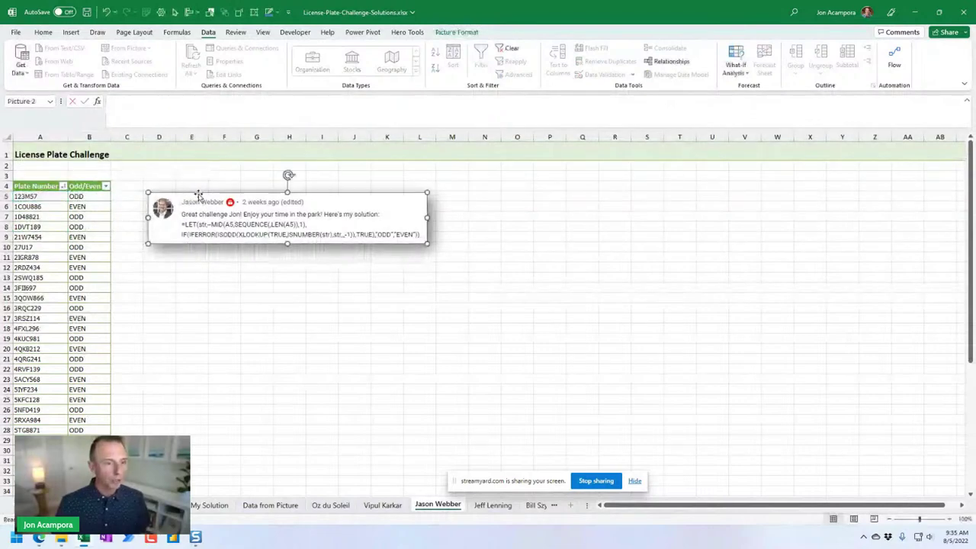
drag(198, 195, 196, 206)
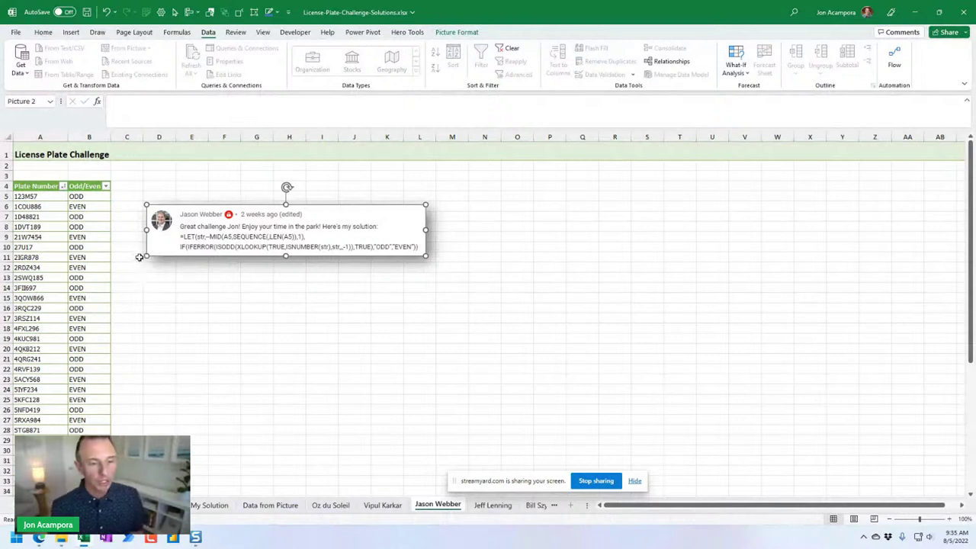
Step: Check B5's formula in the cell, select plate 3RQC229's result, and zoom in
click(96, 195)
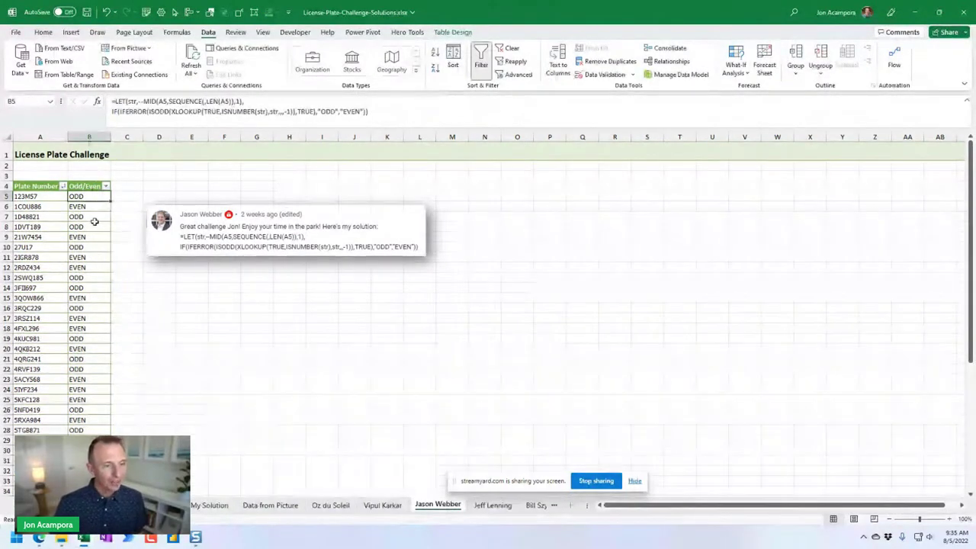
key(F2)
key(Escape)
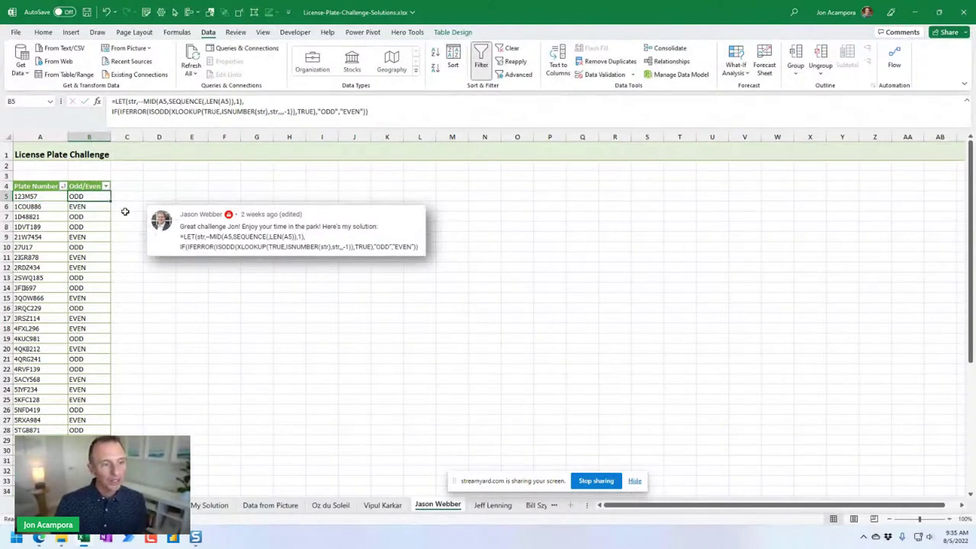
click(70, 310)
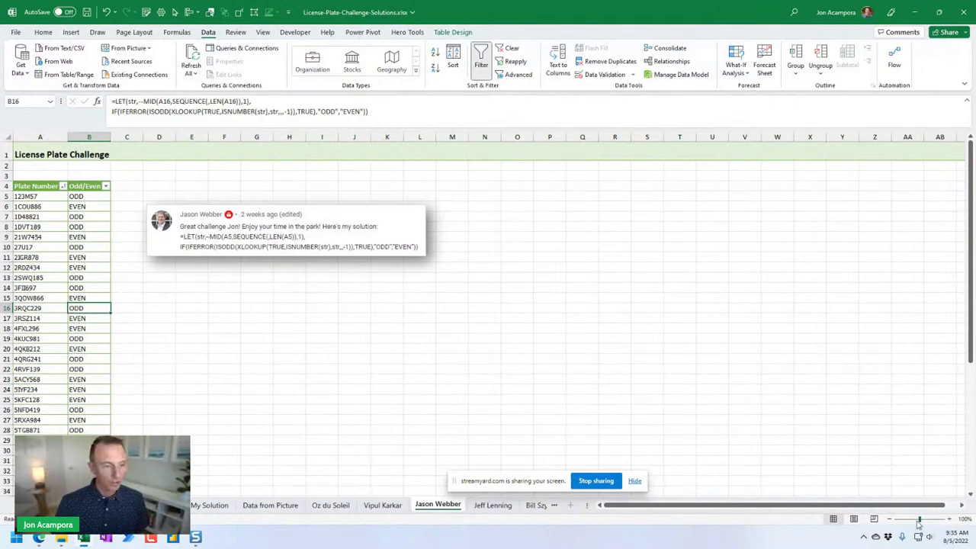
drag(920, 521, 928, 525)
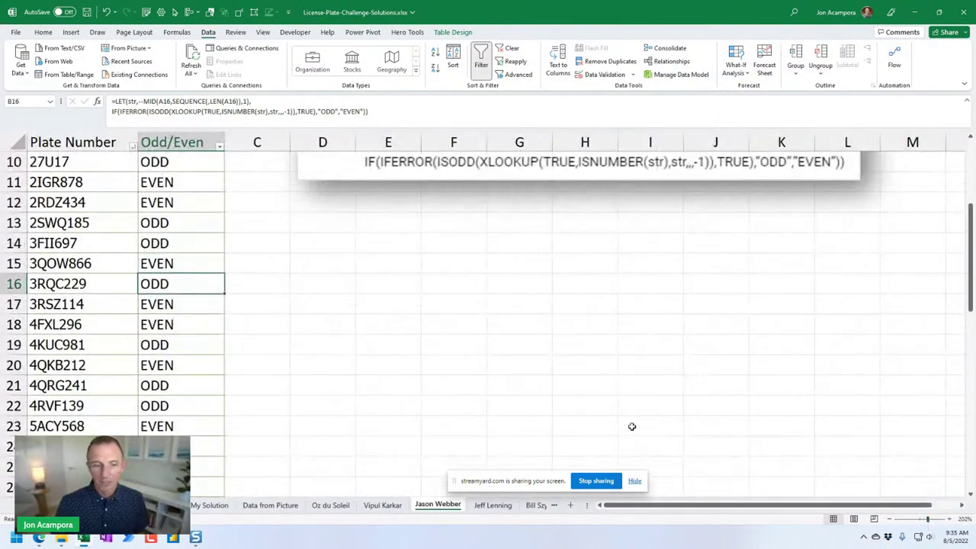
Step: Show B5's formula in the cell and move the comment picture down below it
scroll(631, 427, up, 3)
click(202, 264)
key(F2)
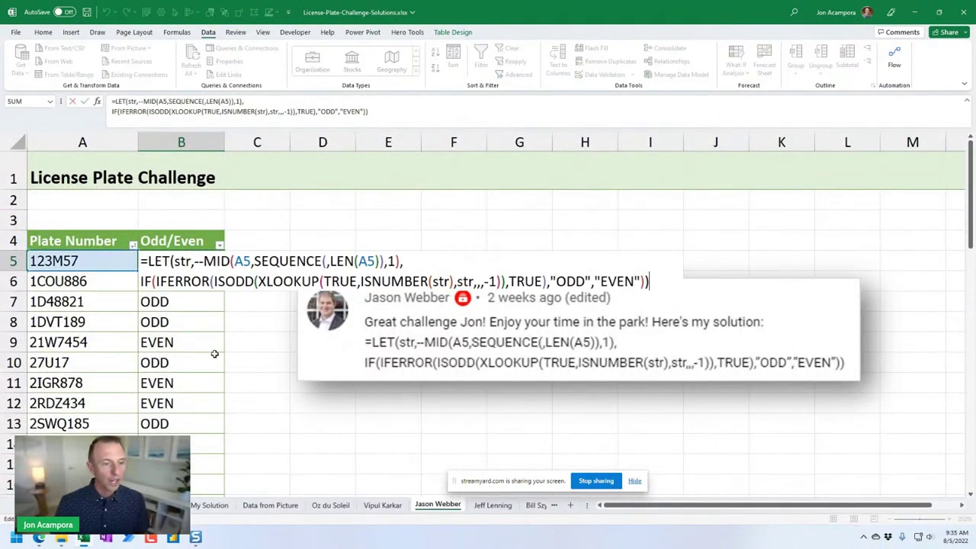
click(726, 286)
drag(726, 285, 728, 330)
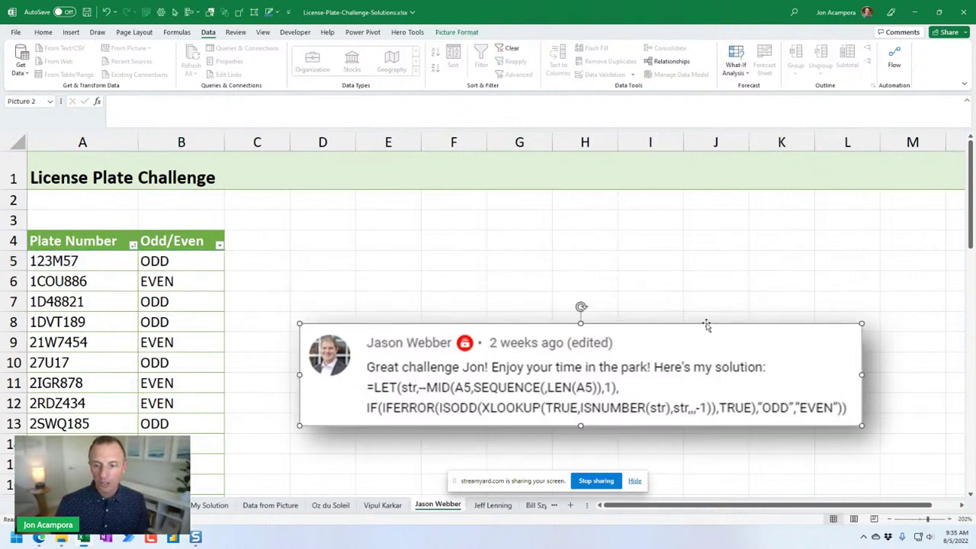
Step: Re-edit B5 and highlight the XLOOKUP part and the --MID value assigned to str
click(217, 268)
key(F2)
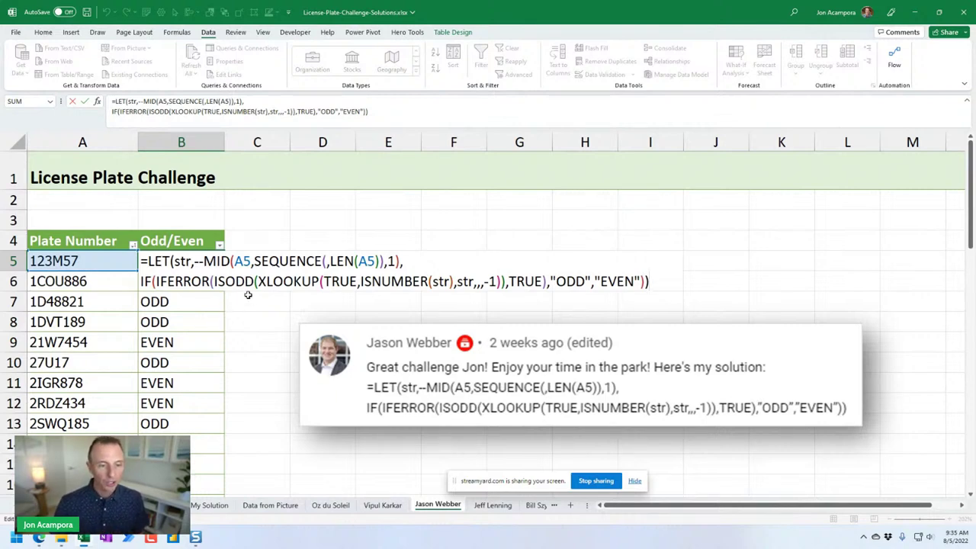
drag(257, 281, 319, 282)
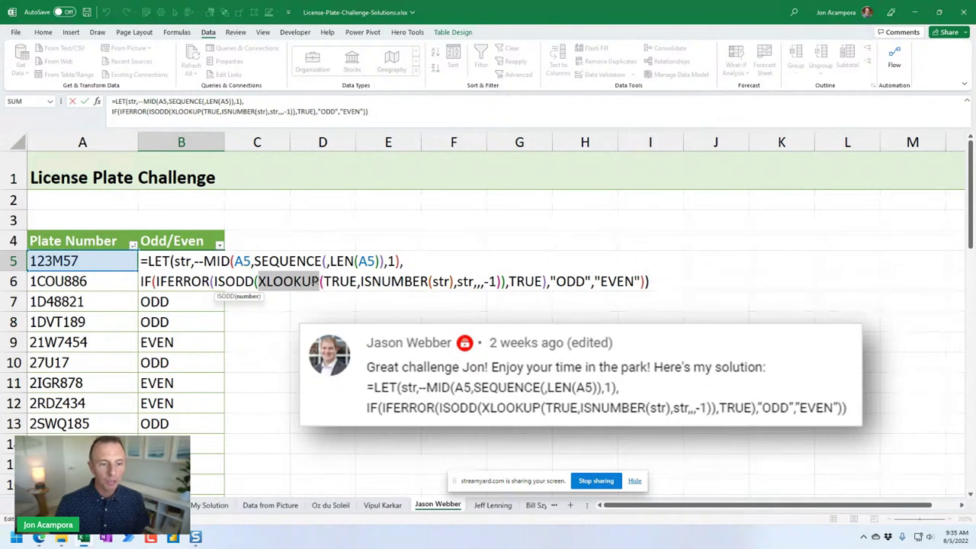
drag(194, 261, 400, 261)
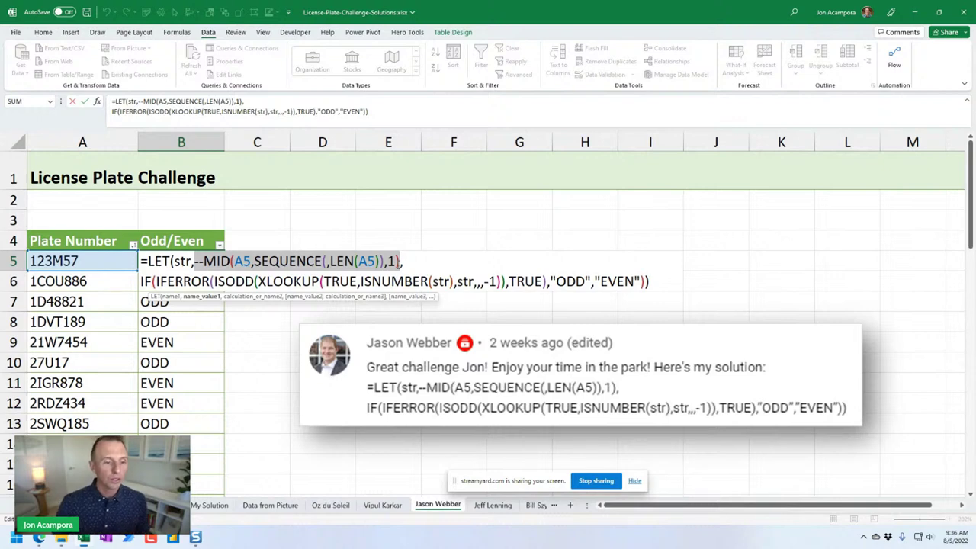
Step: Inspect LET's IF calculation and XLOOKUP's -1 search mode argument, then commit B5 unchanged
click(193, 261)
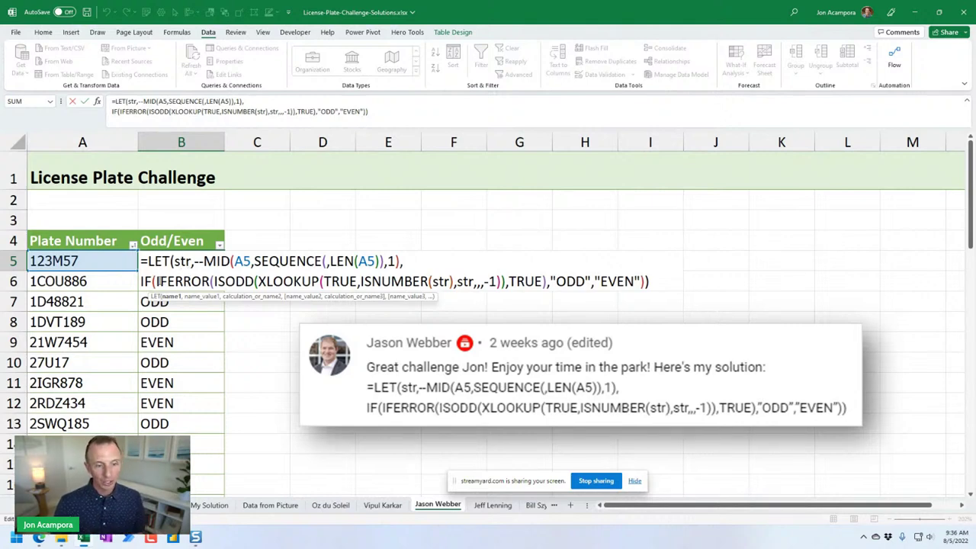
click(241, 297)
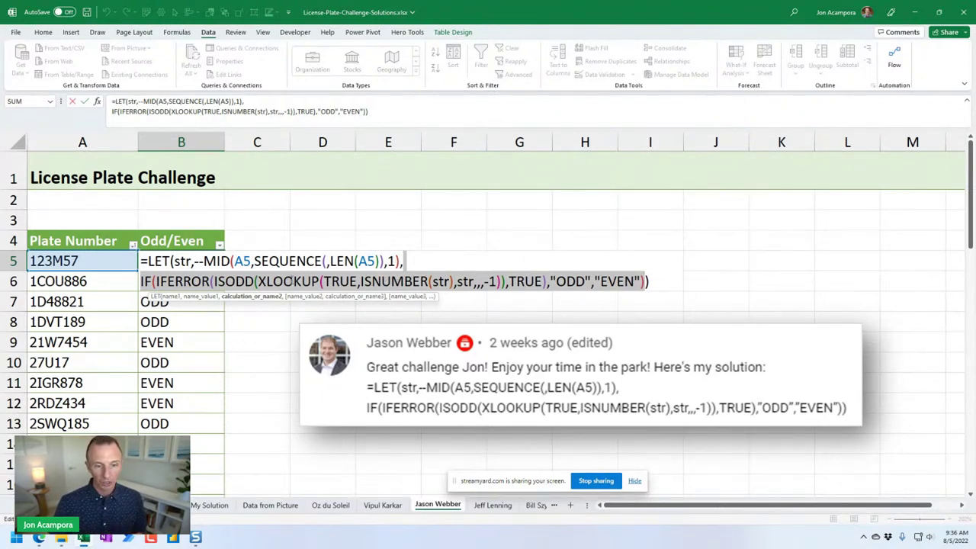
click(489, 281)
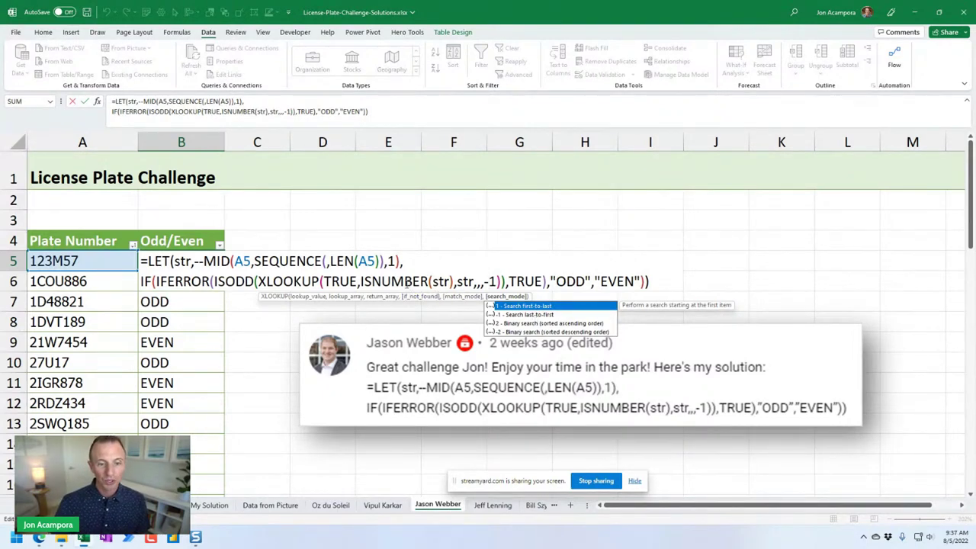
key(Escape)
key(ctrl+Return)
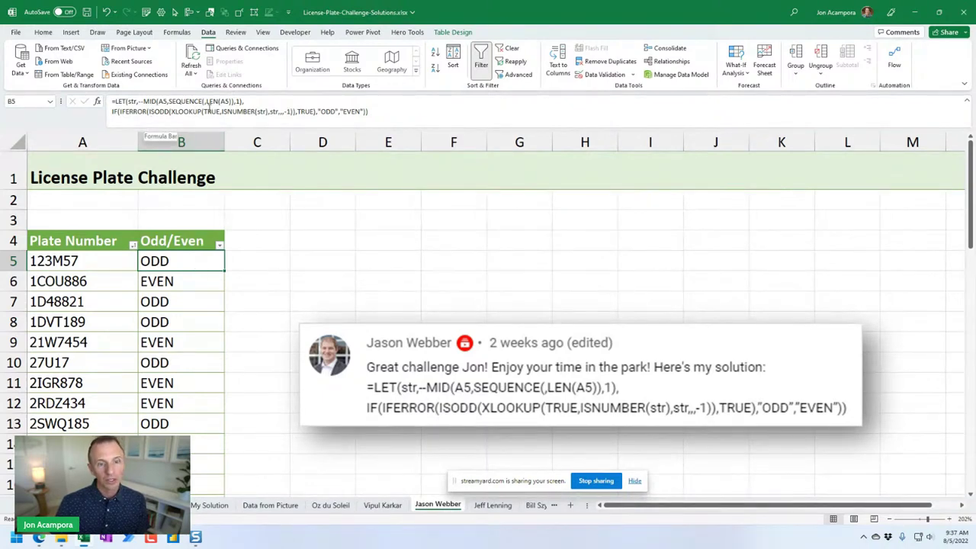
Step: Review ISNUMBER(str) and the --MID value for str, exit unchanged, then select B4
key(F2)
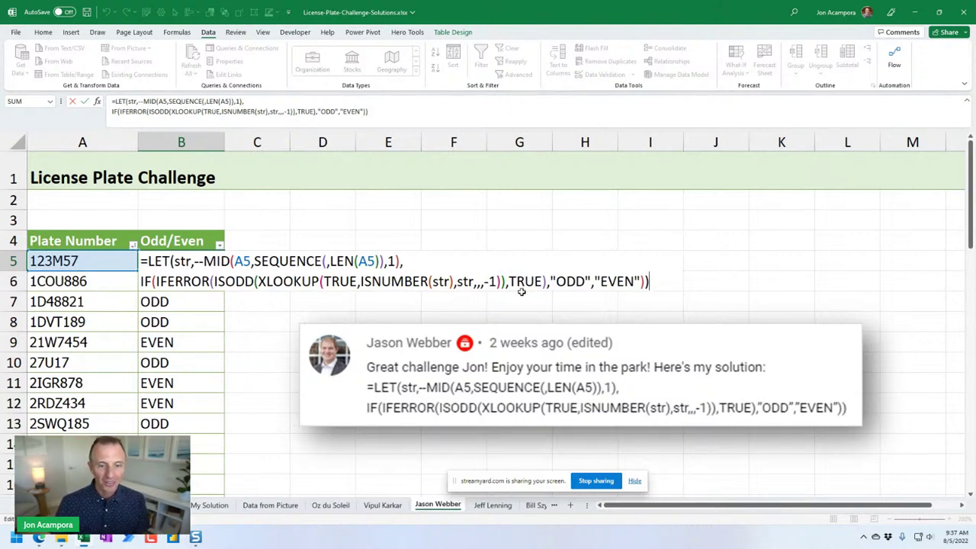
click(446, 281)
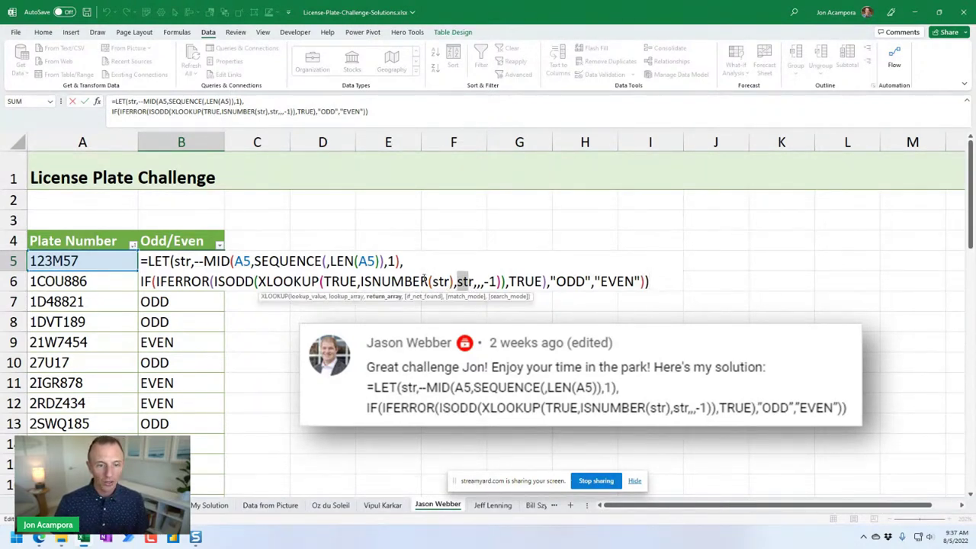
drag(406, 260, 193, 260)
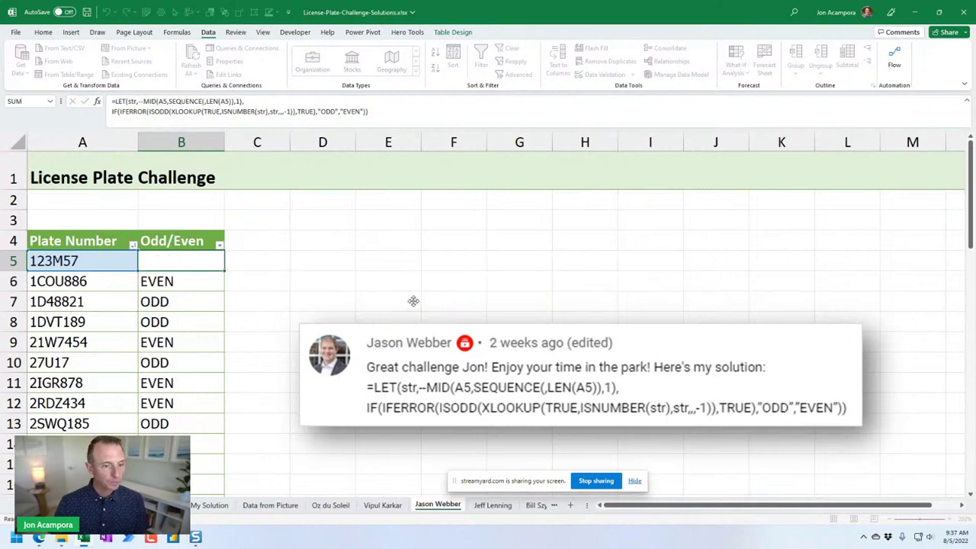
key(ctrl+Return)
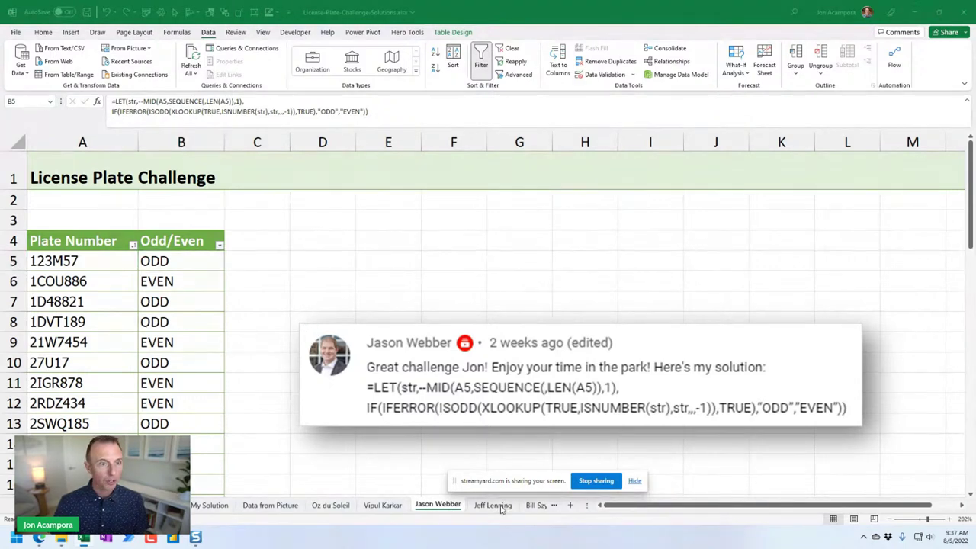
click(328, 8)
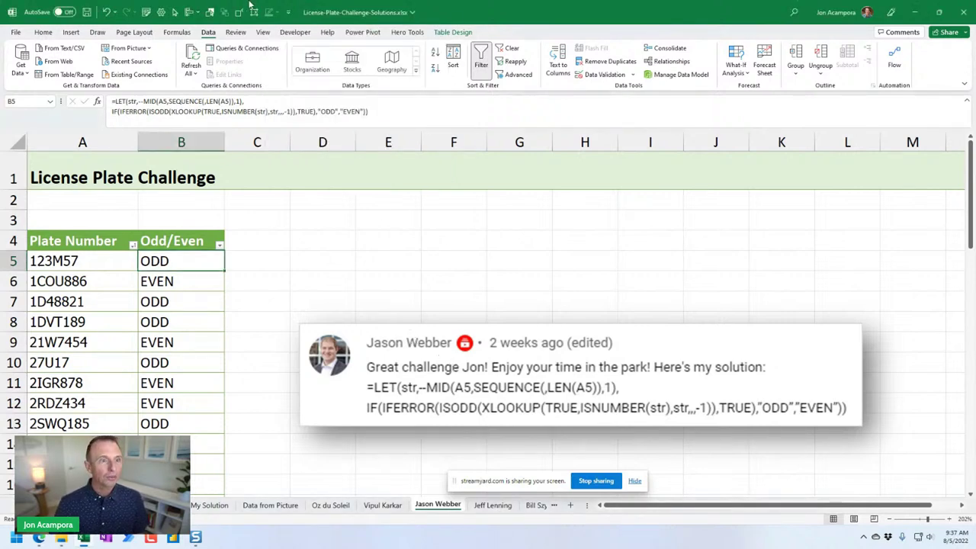
click(248, 240)
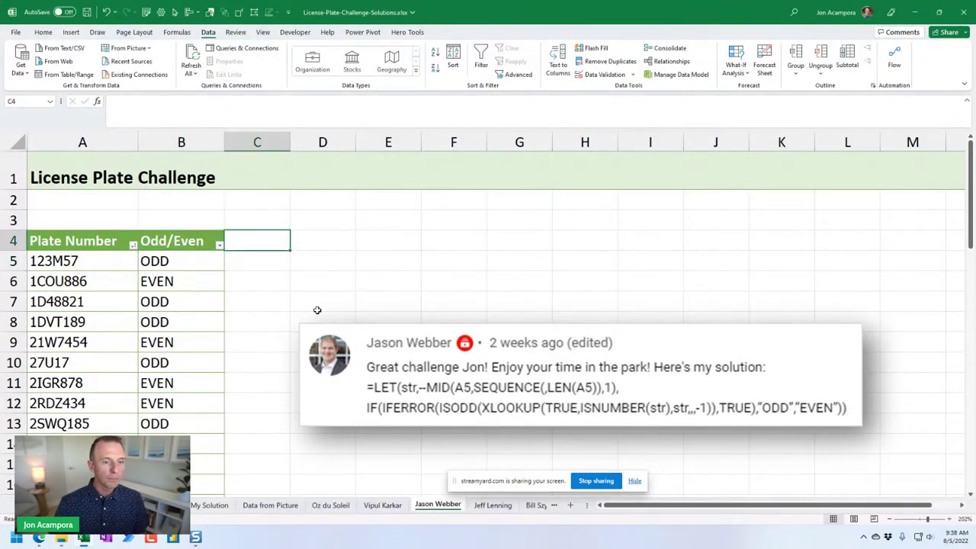
key(Left)
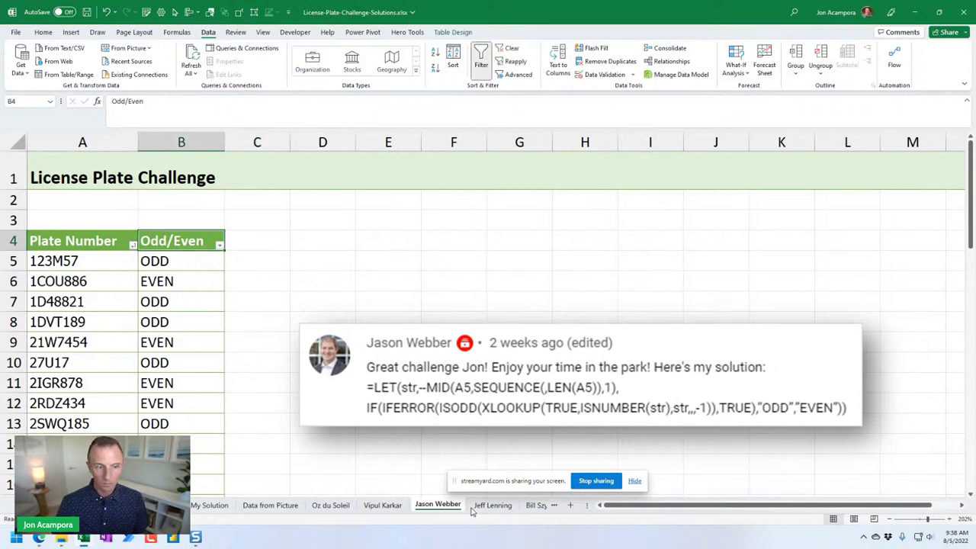
Step: Open the Jeff Lenning sheet, zoom in four steps, and move his comment picture lower
key(Down)
click(474, 507)
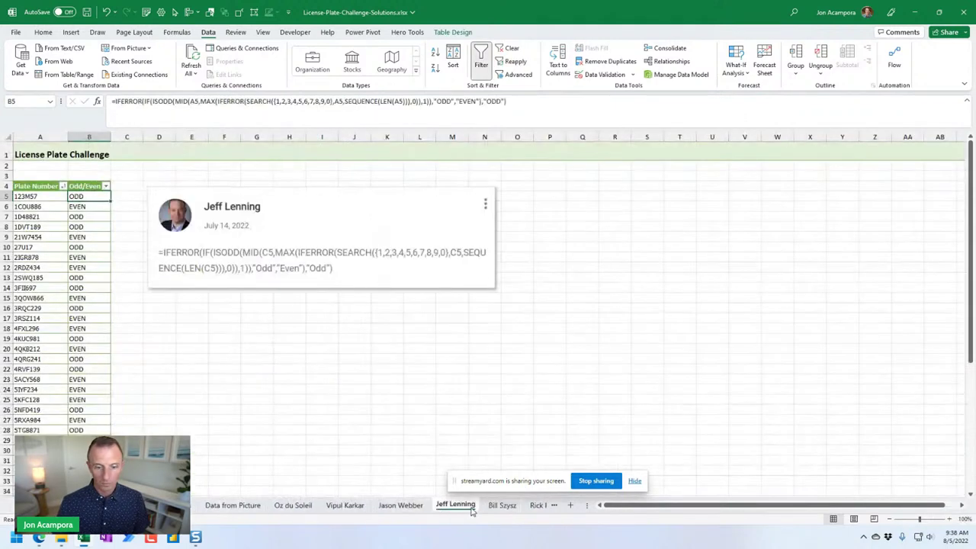
click(950, 519)
click(950, 520)
click(950, 520)
click(950, 520)
click(950, 519)
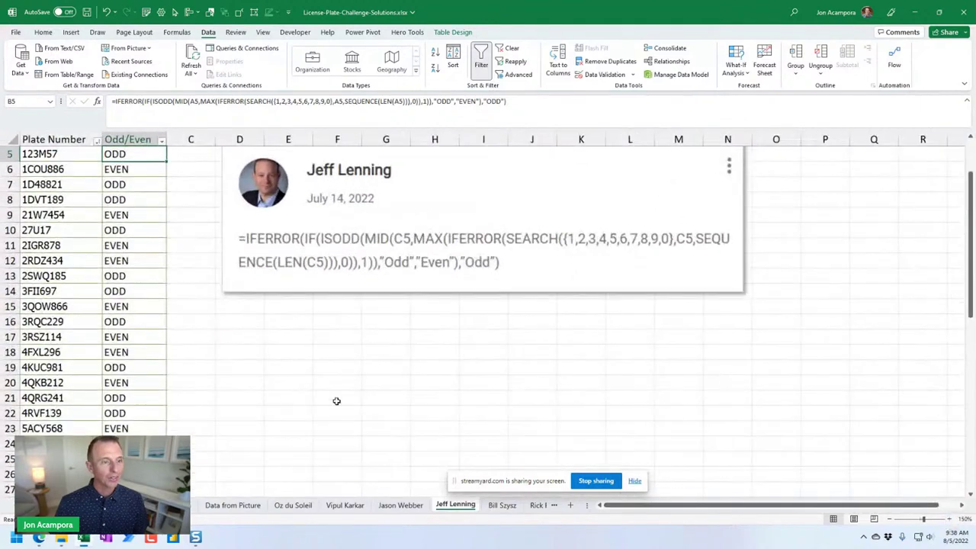
click(950, 520)
click(950, 519)
drag(417, 195, 413, 262)
key(Escape)
scroll(152, 246, up, 1)
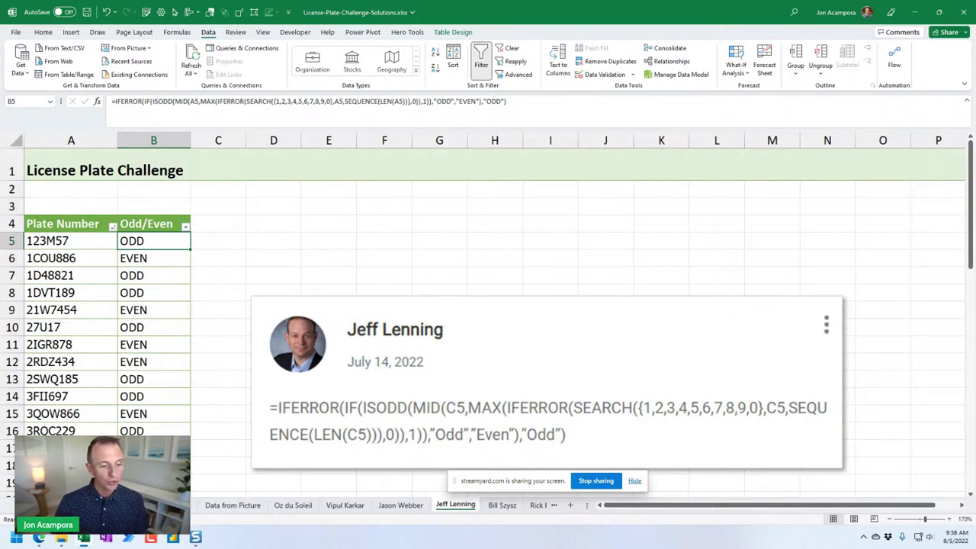
Step: Look at the Solution Strategies sheet, then return to the Jeff Lenning sheet
click(160, 504)
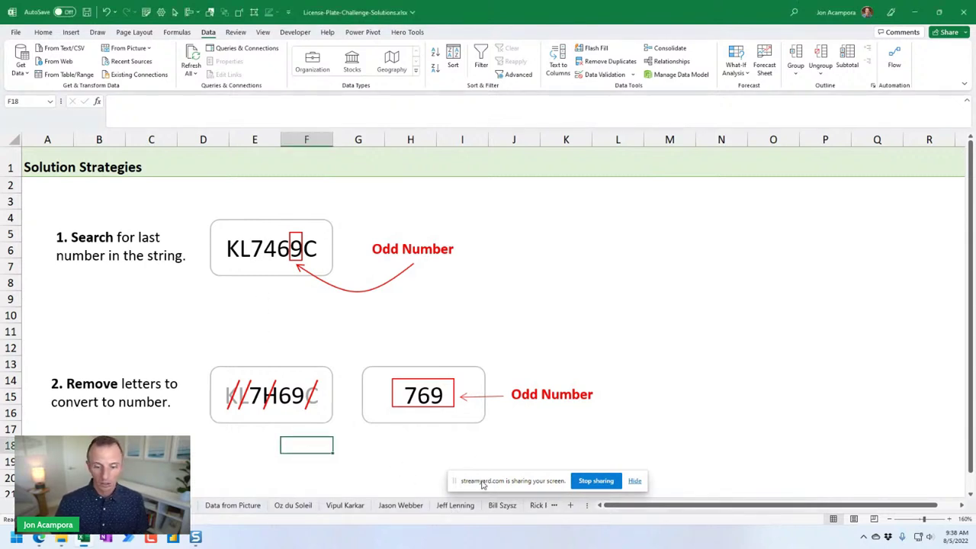
drag(480, 486, 561, 477)
click(712, 473)
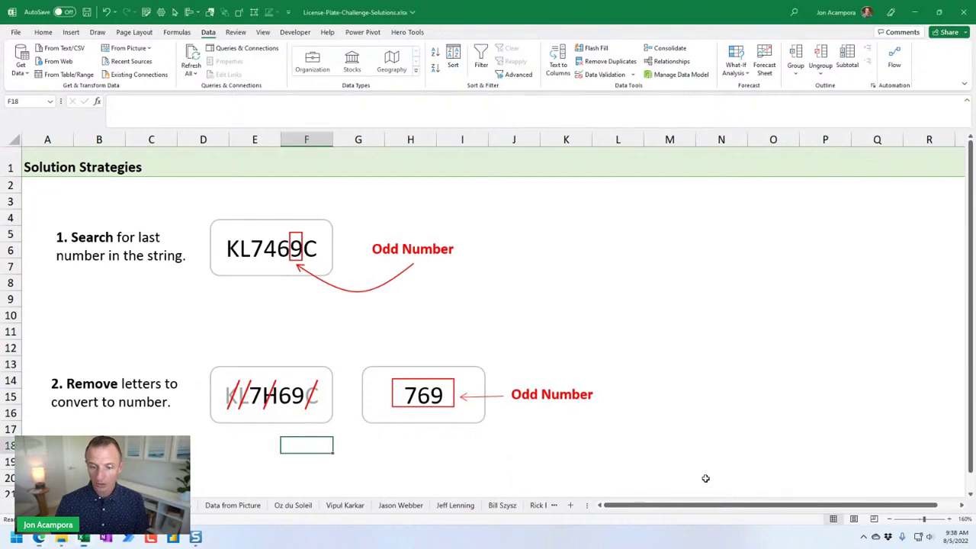
click(452, 504)
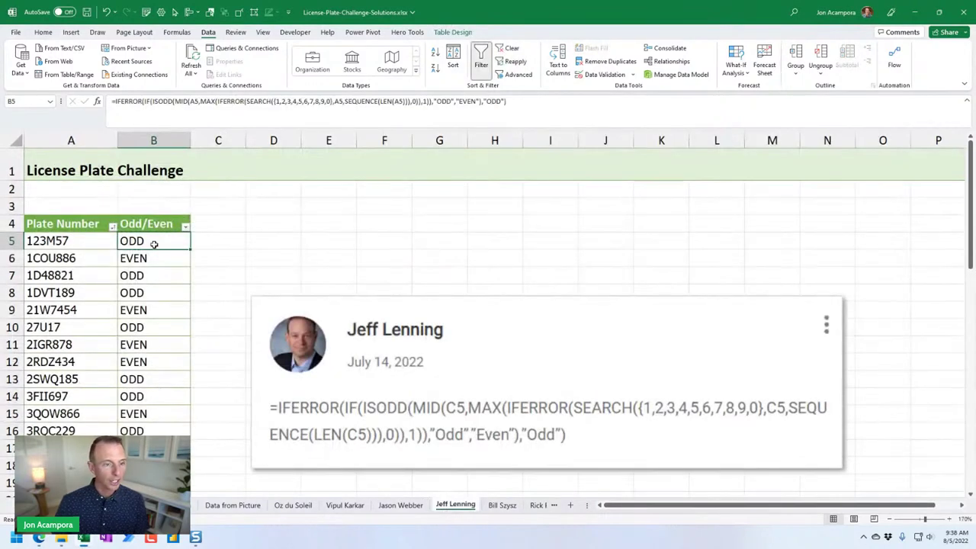
ctrl+scroll(155, 240, up, 2)
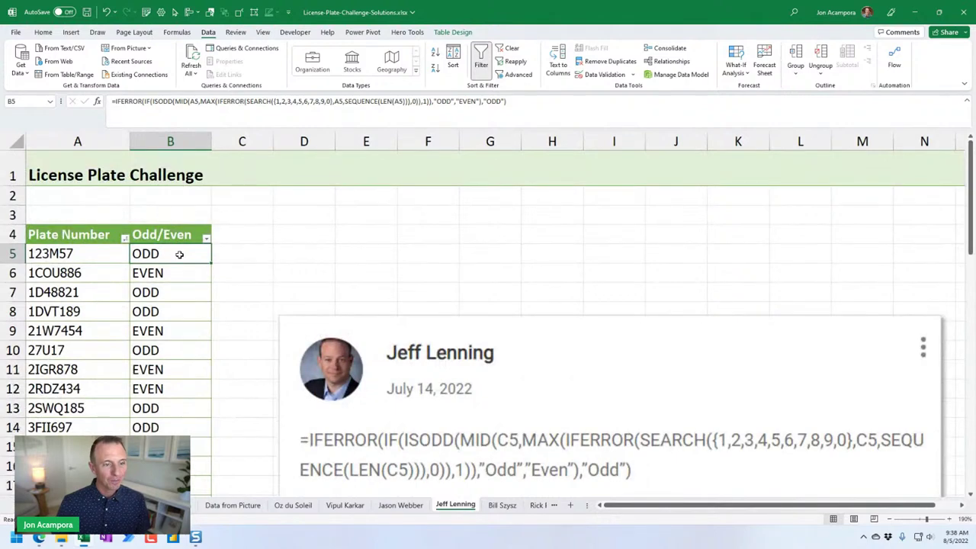
Step: Nudge the comment picture up and left and show B5's IFERROR formula in the cell
drag(370, 315, 332, 283)
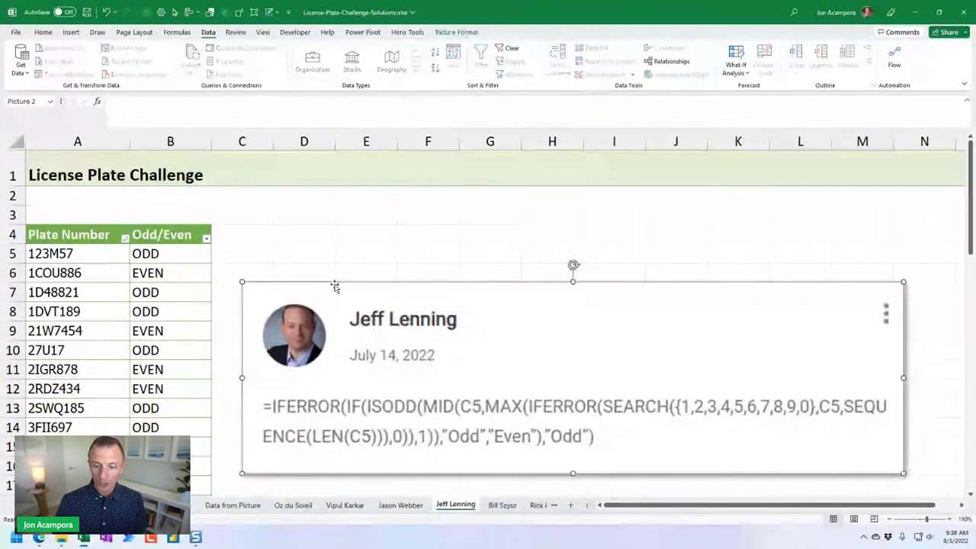
click(170, 252)
key(F2)
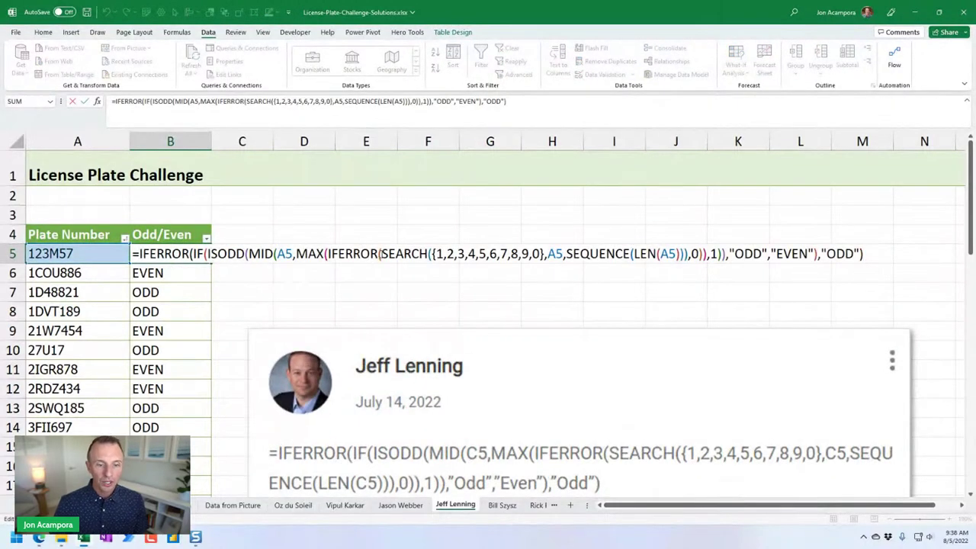
Step: Highlight the SEARCH function in B5's IFERROR formula, then exit without changes
drag(381, 254, 544, 254)
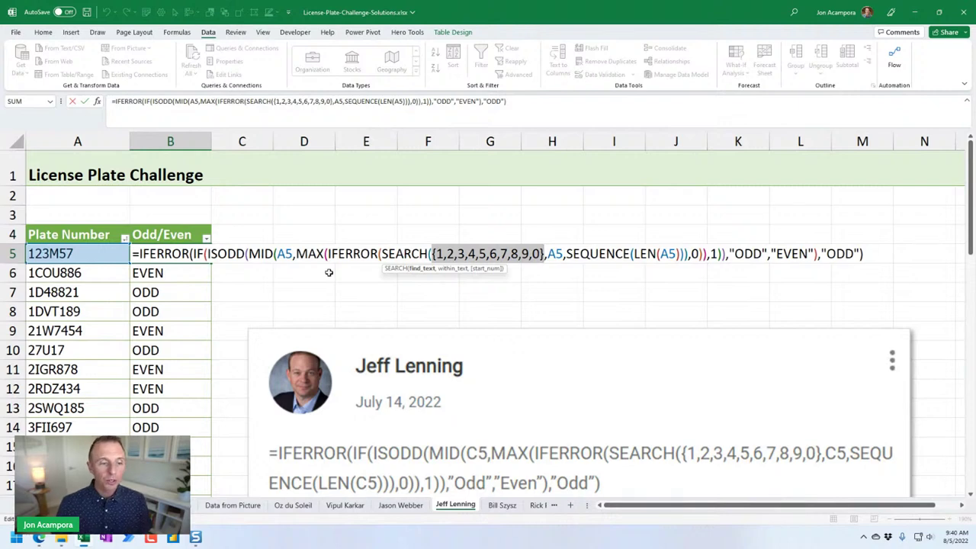
key(Escape)
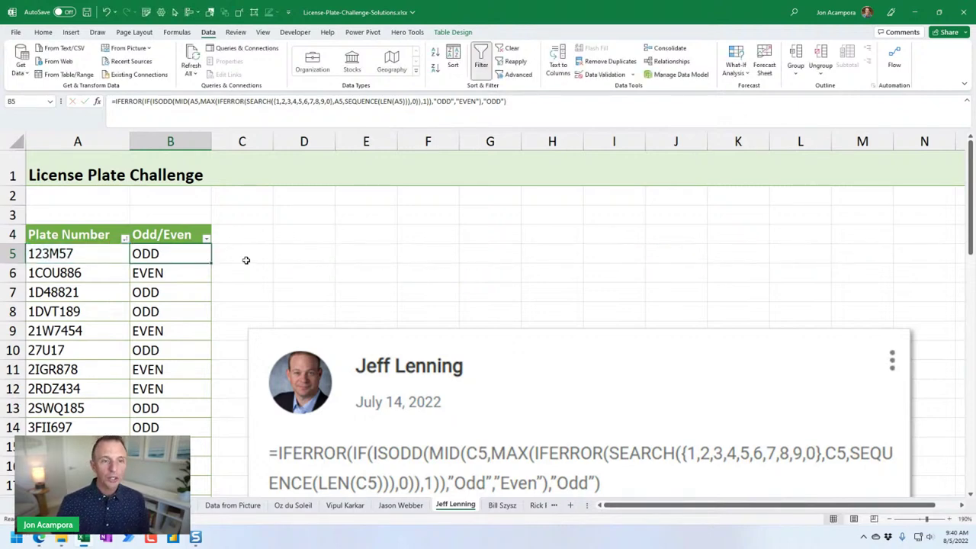
click(173, 35)
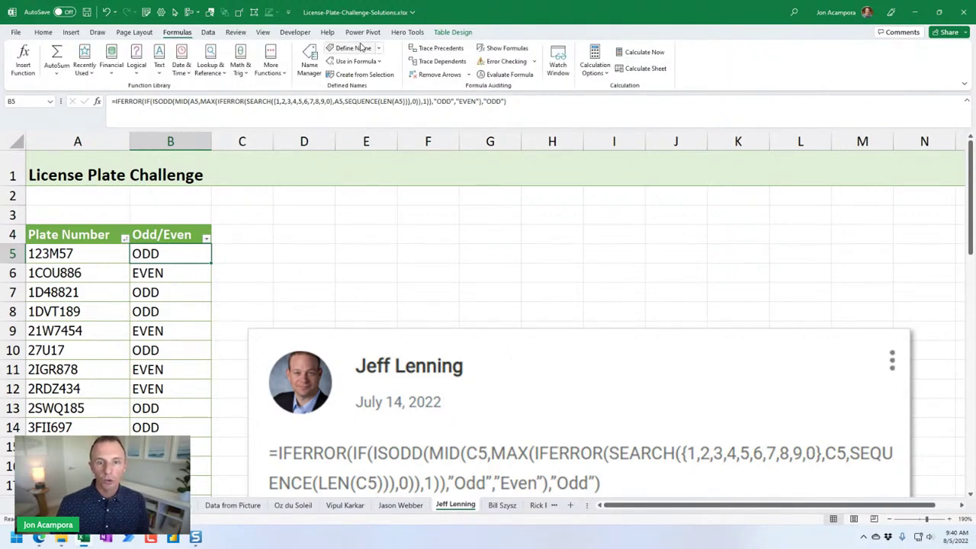
click(502, 78)
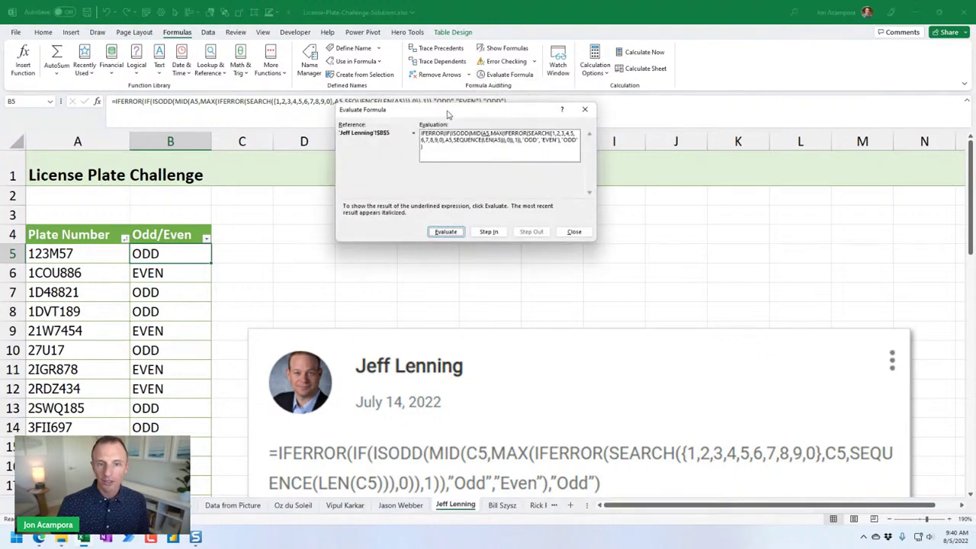
drag(448, 116, 371, 147)
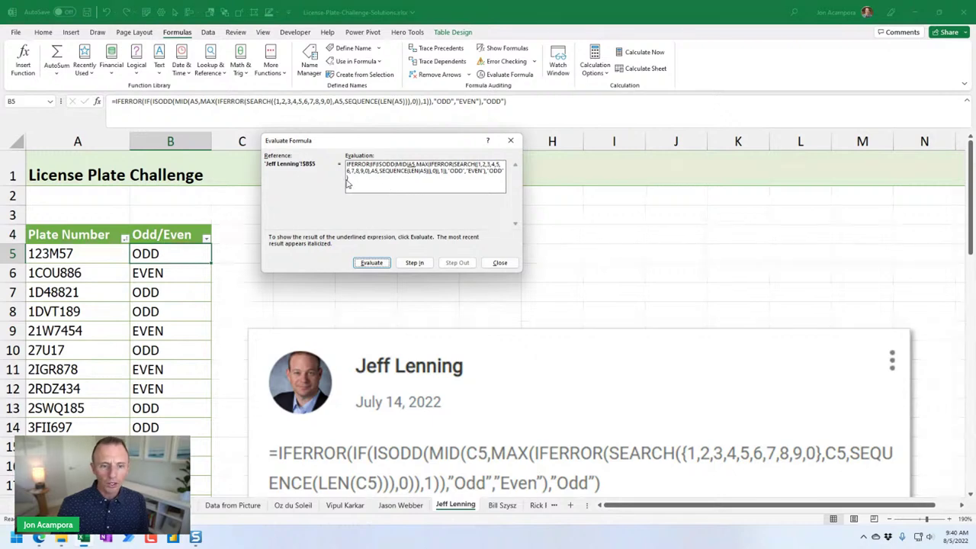
click(370, 263)
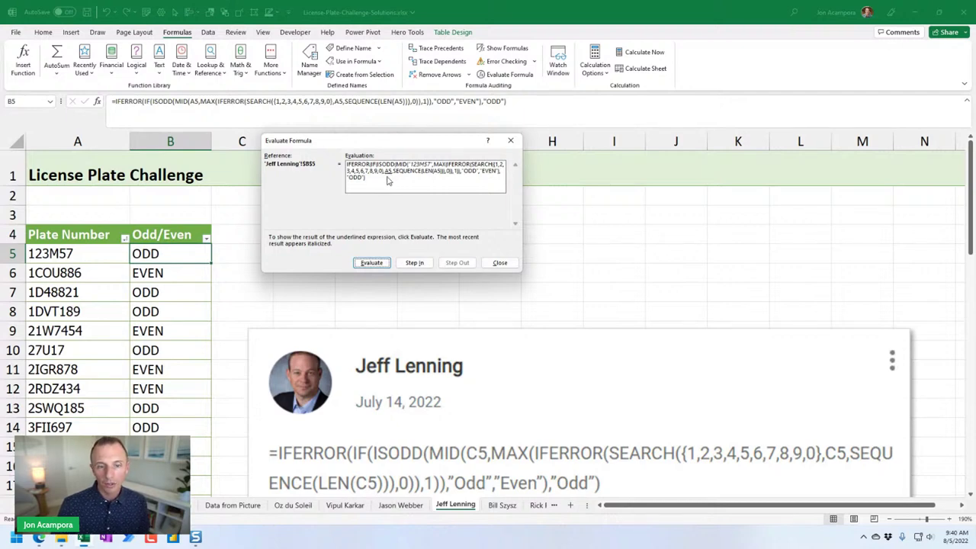
key(Return)
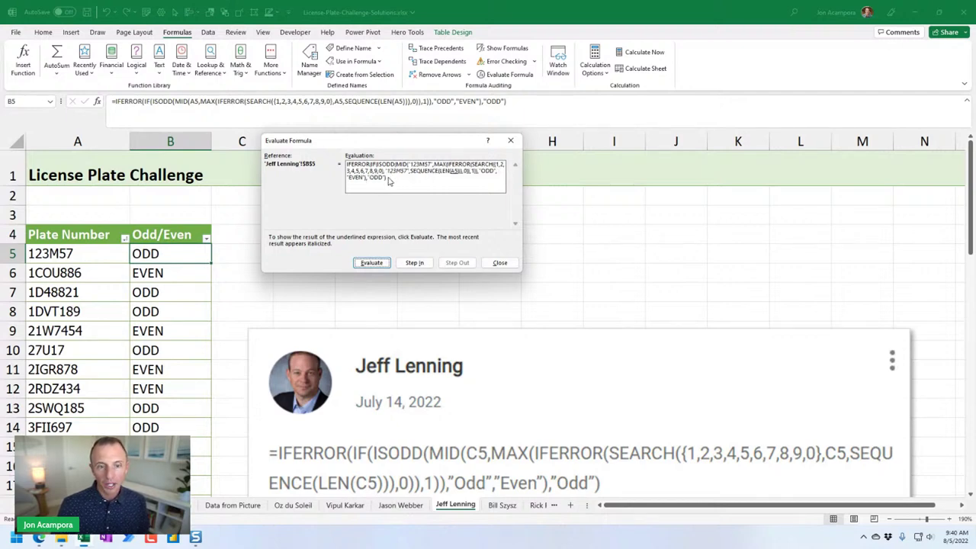
key(Return)
key(Return)
key(Return)
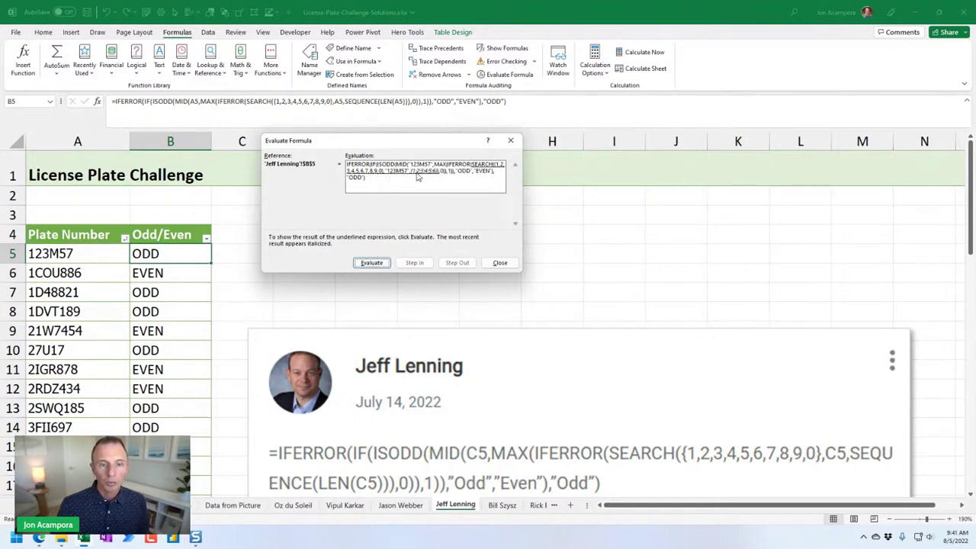
key(Return)
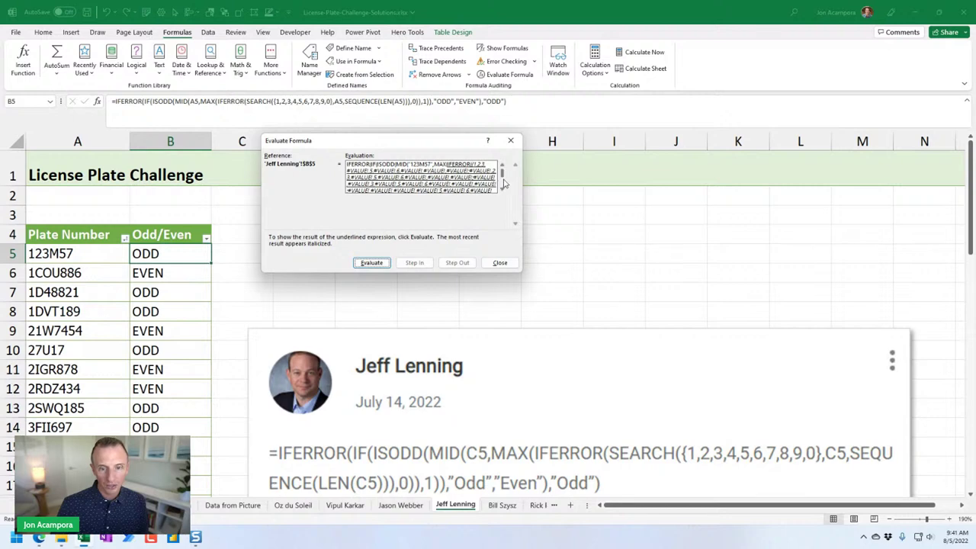
scroll(503, 177, down, 2)
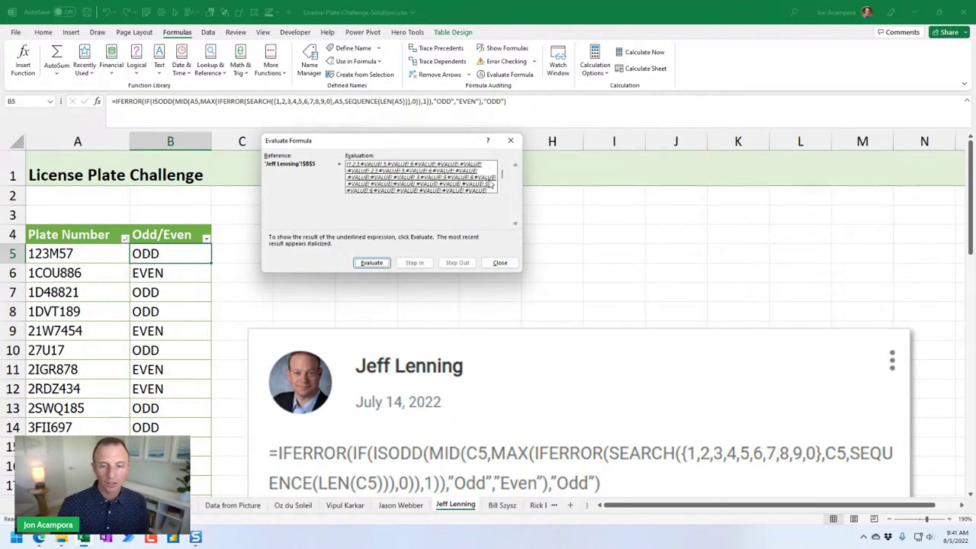
scroll(503, 181, down, 3)
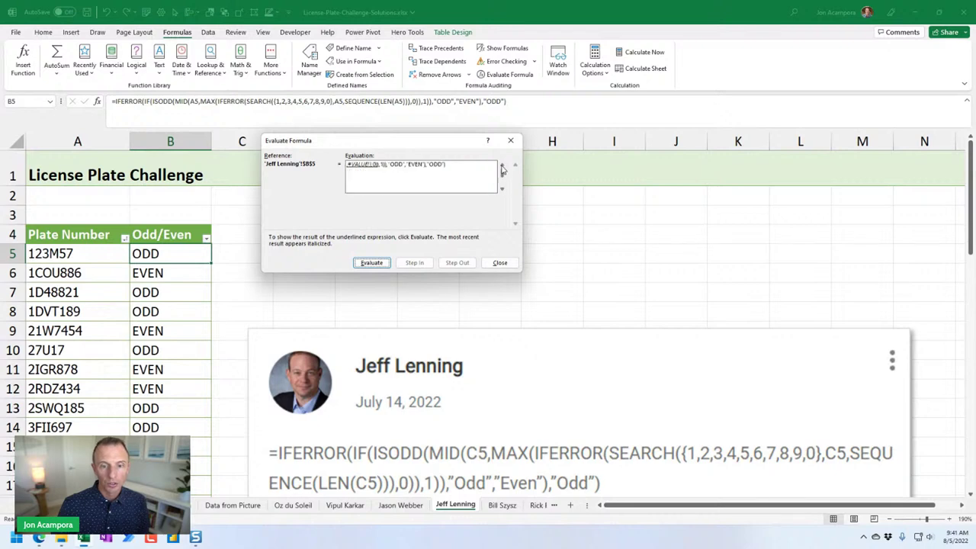
drag(503, 181, 503, 170)
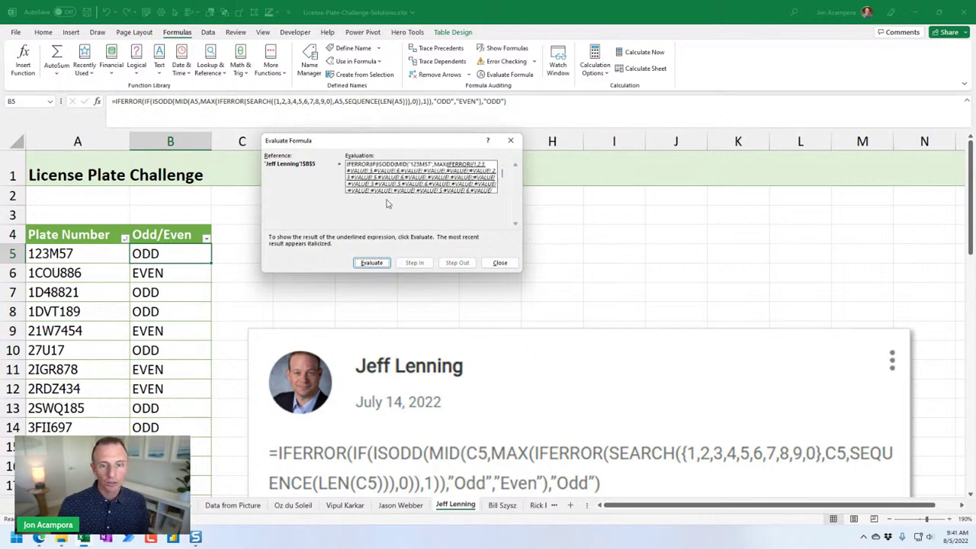
key(Return)
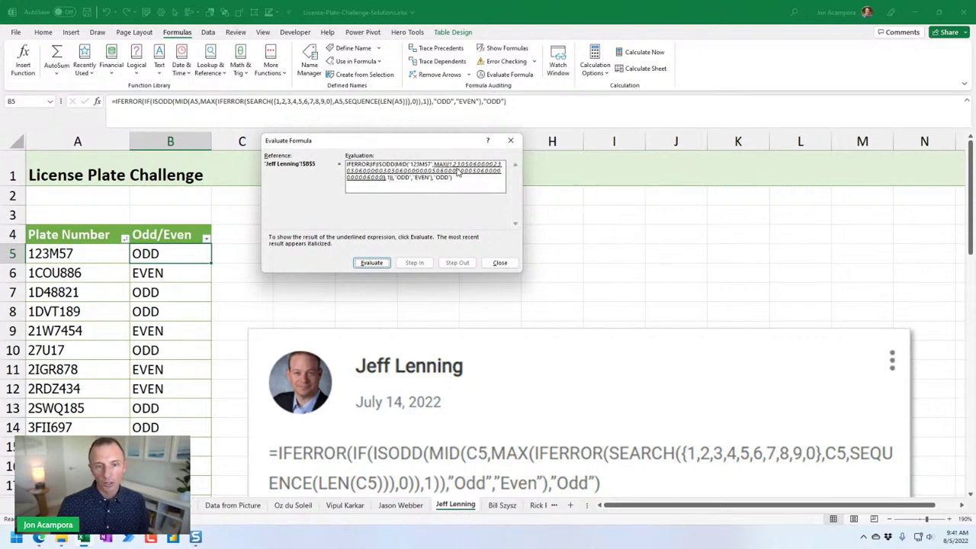
key(Return)
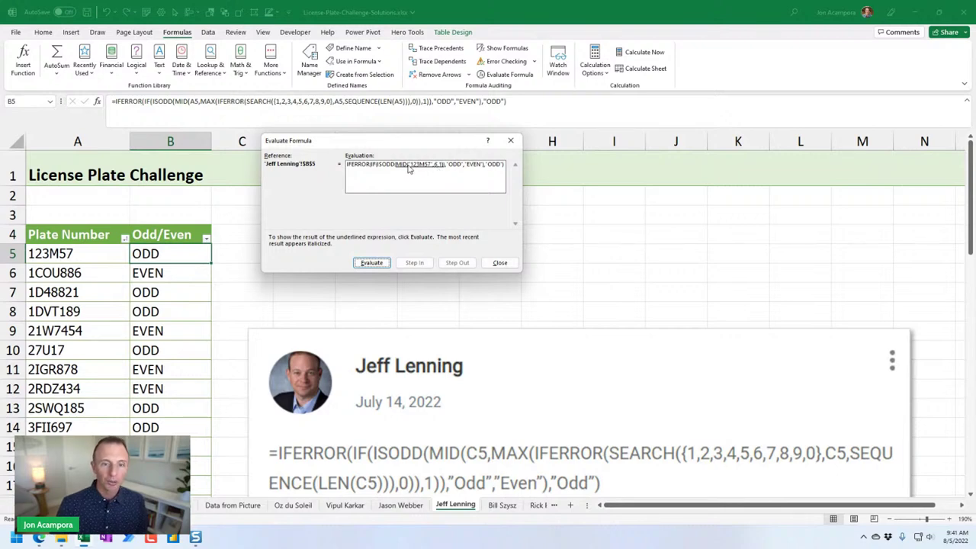
key(Return)
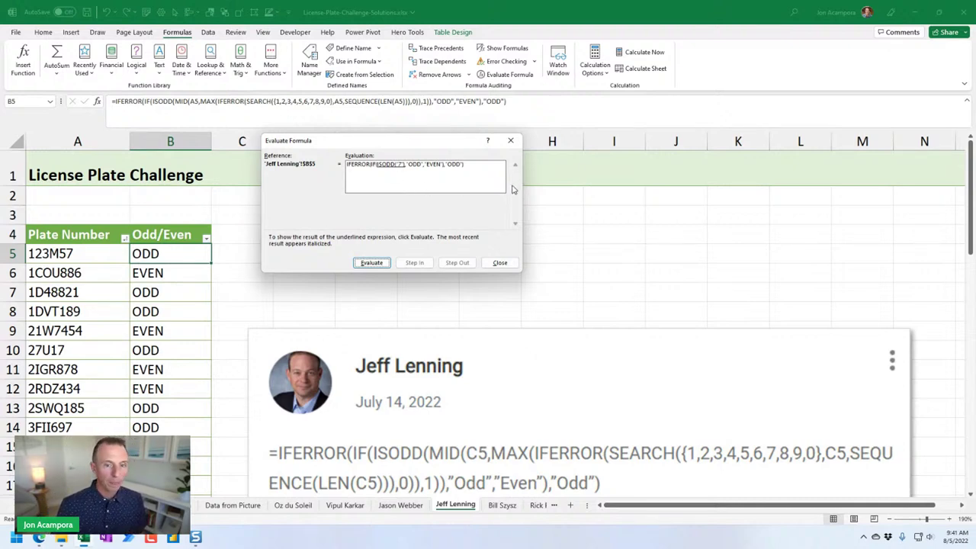
click(511, 145)
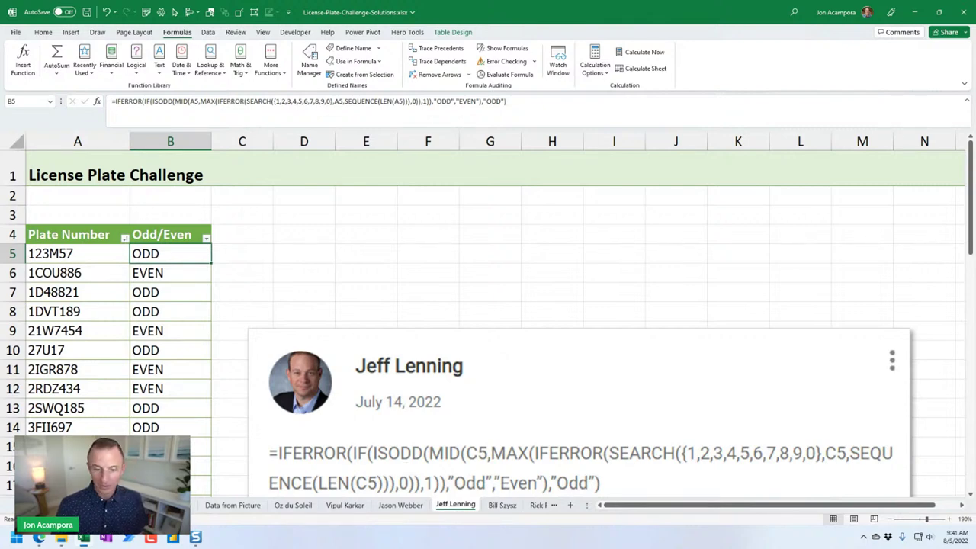
Step: Open the Bill Szysz LOOKUP/MOD sheet, zoom to 160%, and show B5's formula in-cell
click(496, 507)
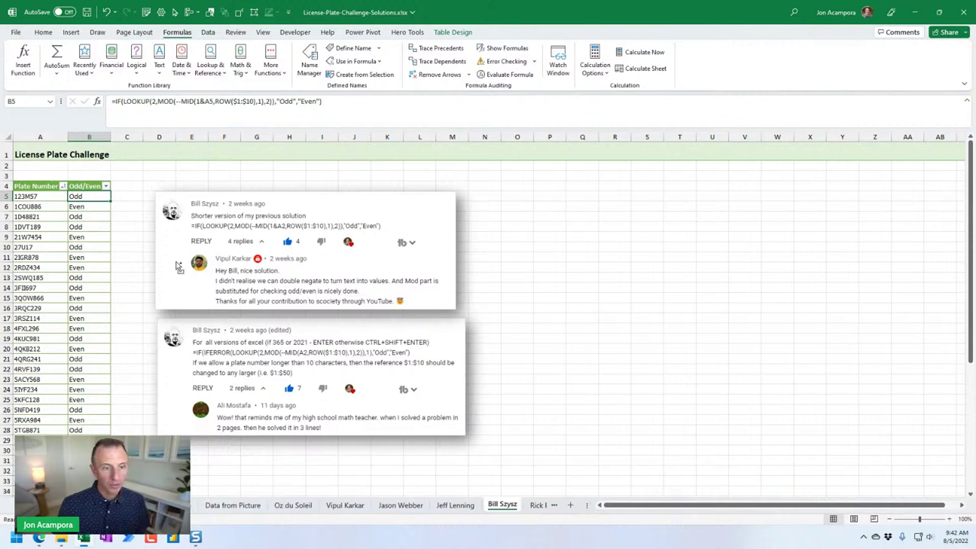
click(181, 196)
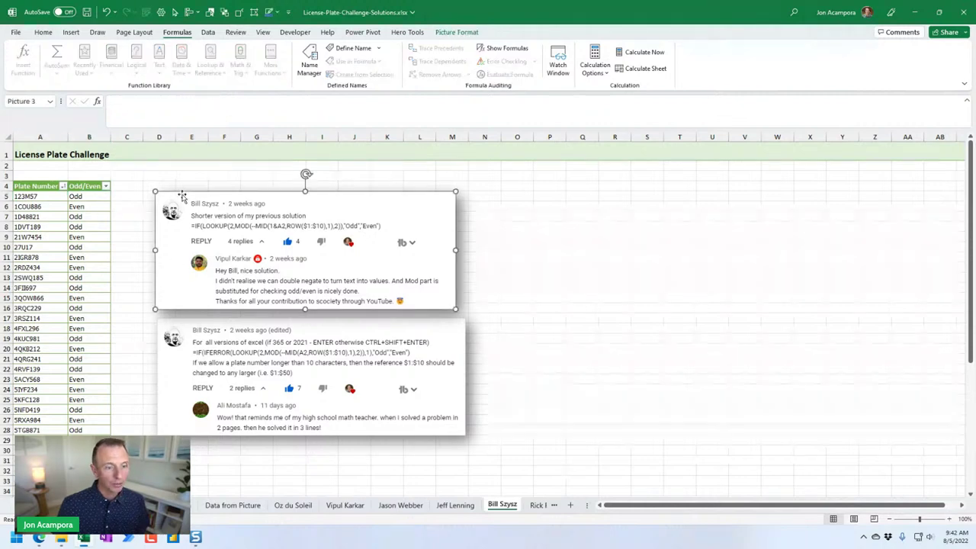
click(85, 195)
click(949, 518)
click(949, 519)
click(949, 518)
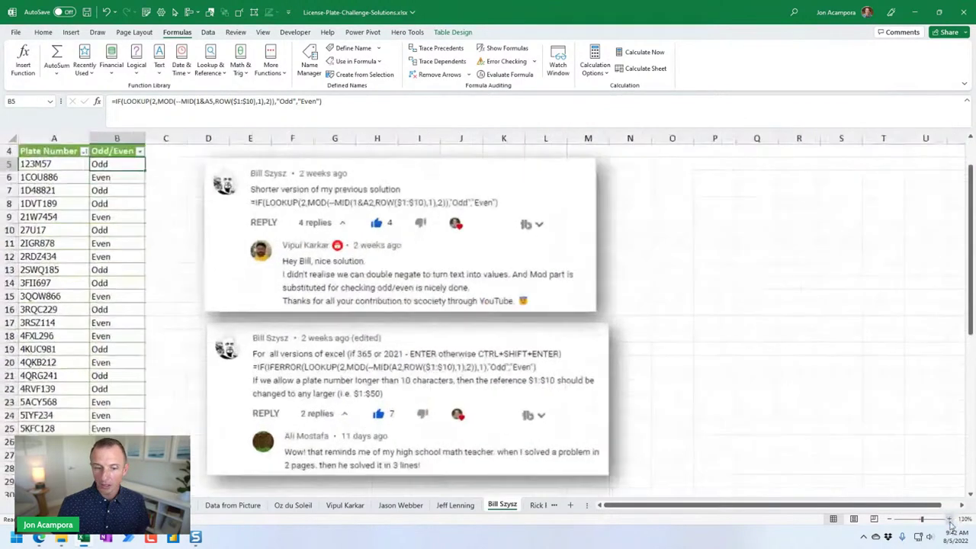
click(949, 519)
click(950, 518)
scroll(224, 257, up, 2)
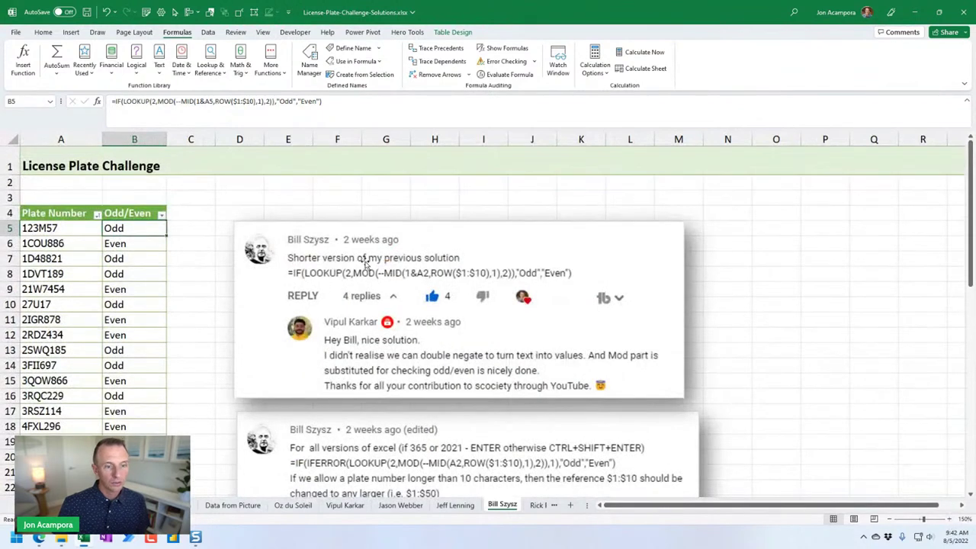
click(949, 519)
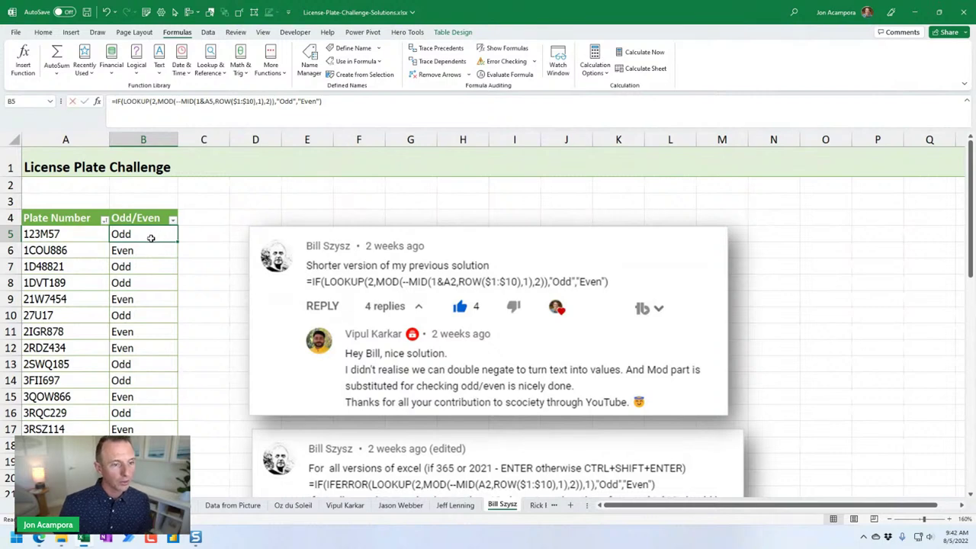
key(F2)
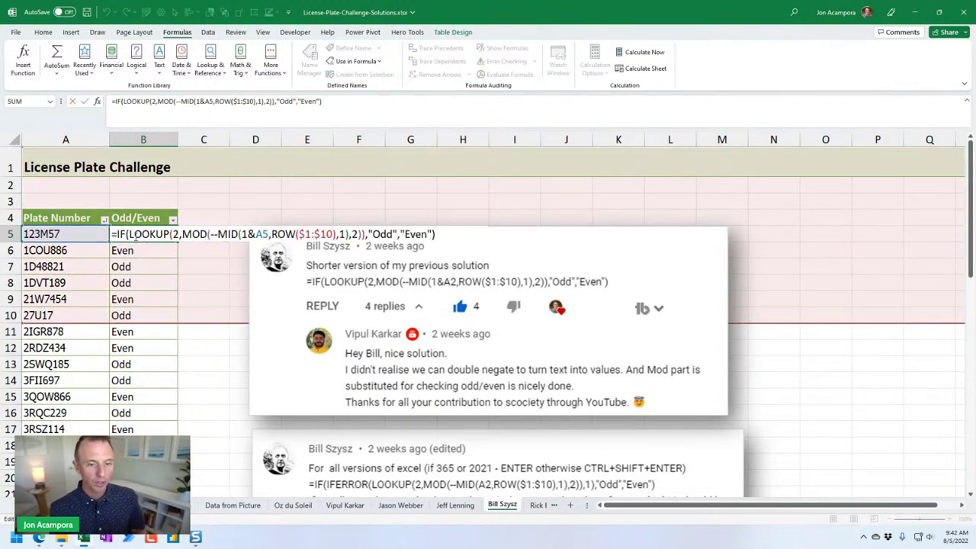
Step: Move the comment screenshot below row 5 and examine ROW($1:$10) in B5's formula, unchanged
click(411, 241)
drag(464, 255, 465, 285)
key(Escape)
key(F2)
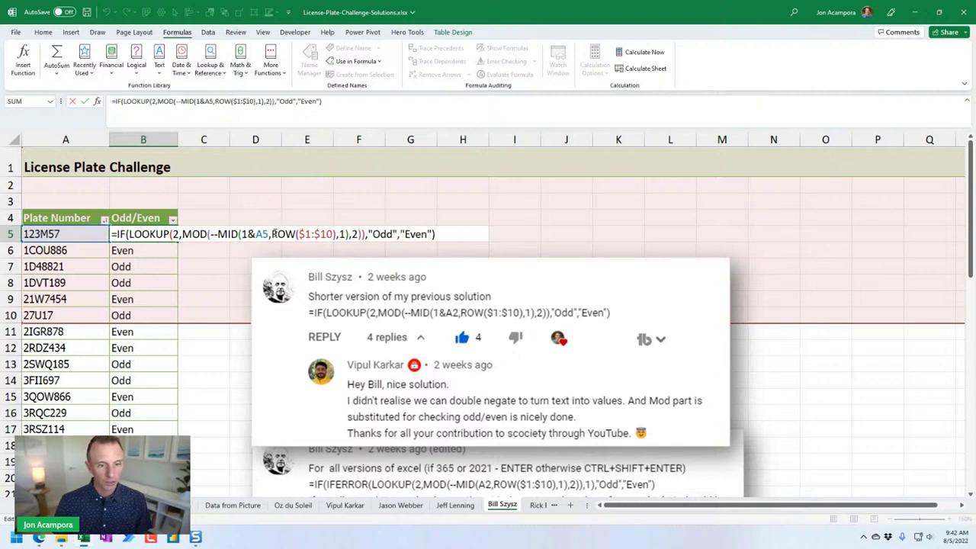
drag(272, 234, 336, 236)
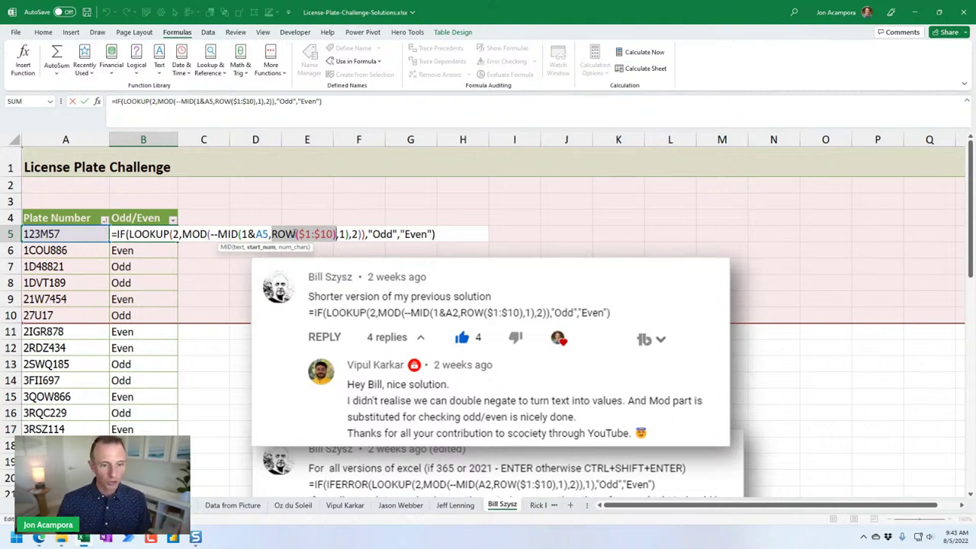
drag(298, 234, 333, 234)
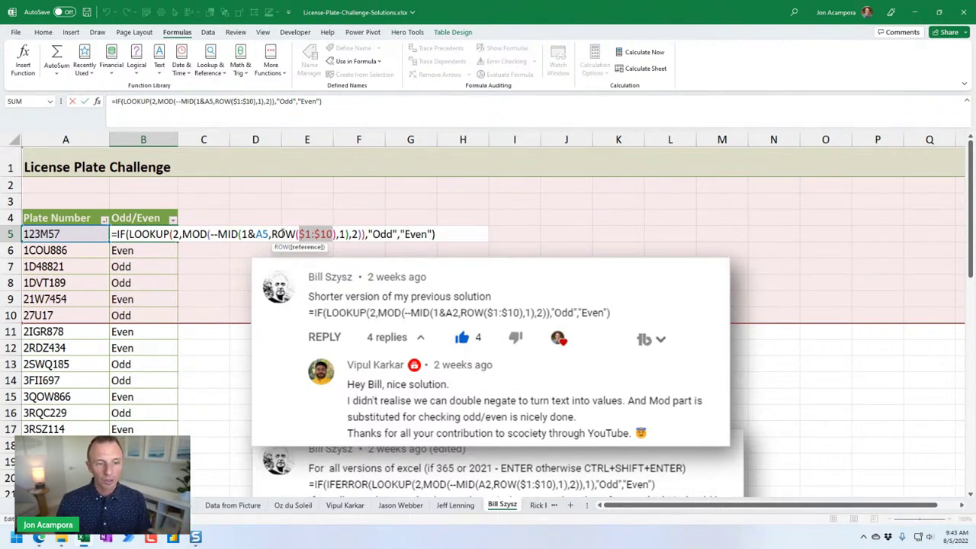
key(Return)
Step: Compare the Jeff Lenning sheet's SEARCH digit array, then return to the Bill Szysz sheet
key(ctrl+Page_Up)
double_click(157, 259)
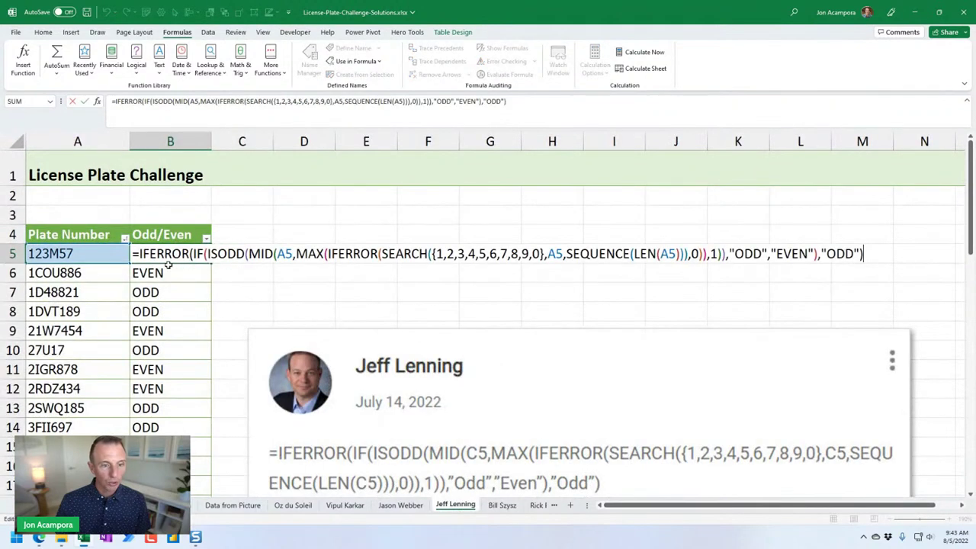
drag(433, 253, 544, 253)
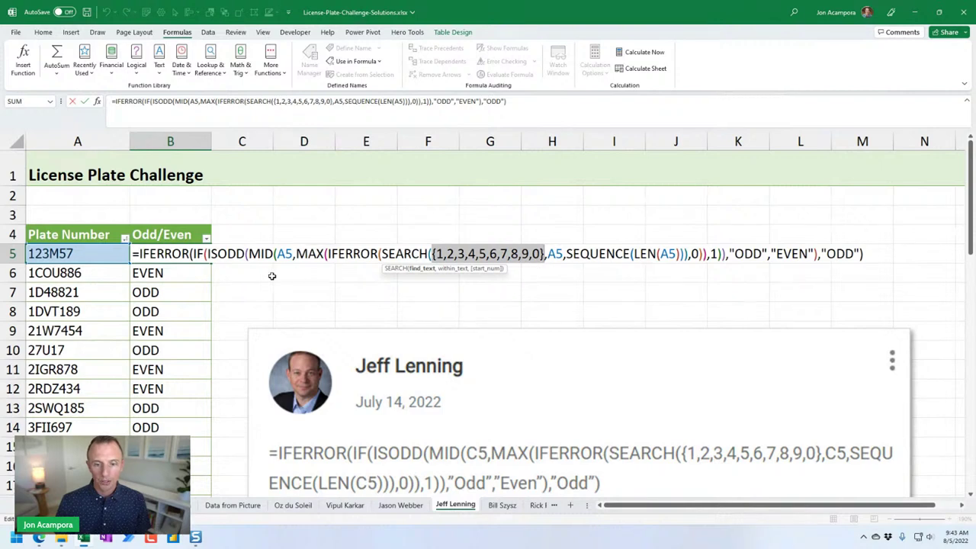
key(Escape)
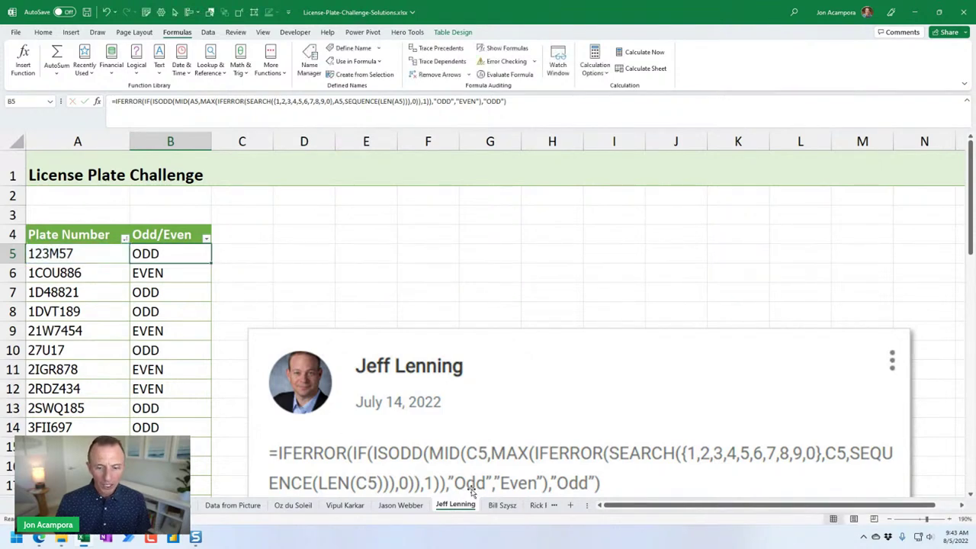
click(499, 505)
double_click(146, 243)
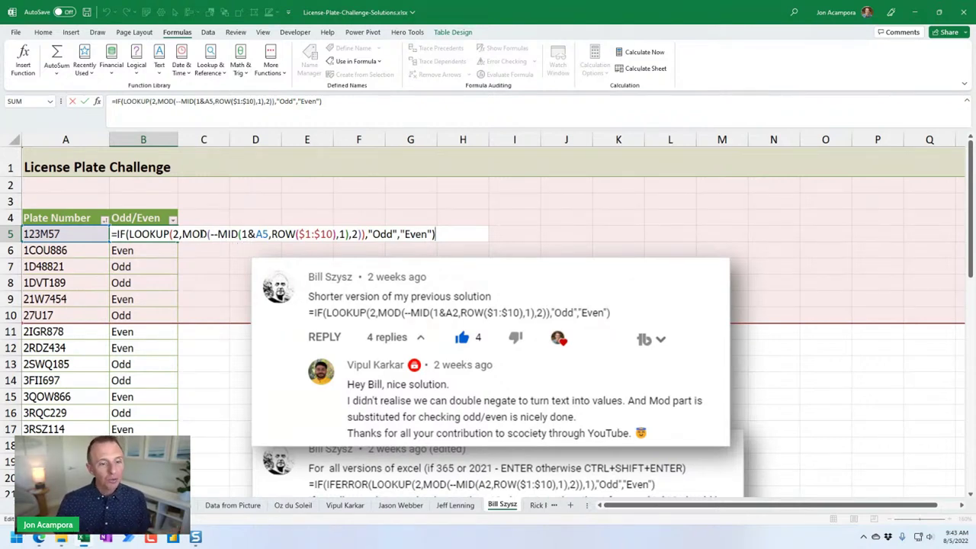
click(210, 234)
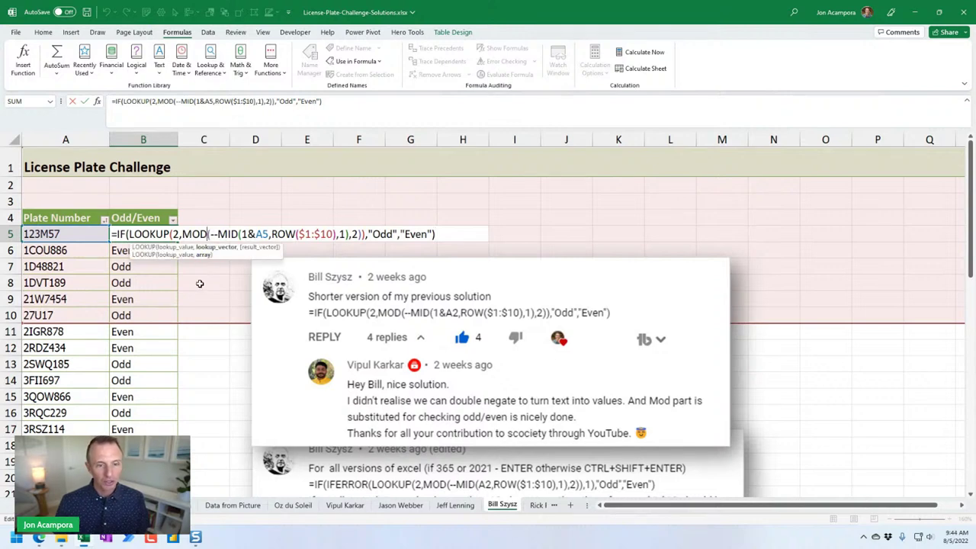
click(210, 234)
click(211, 251)
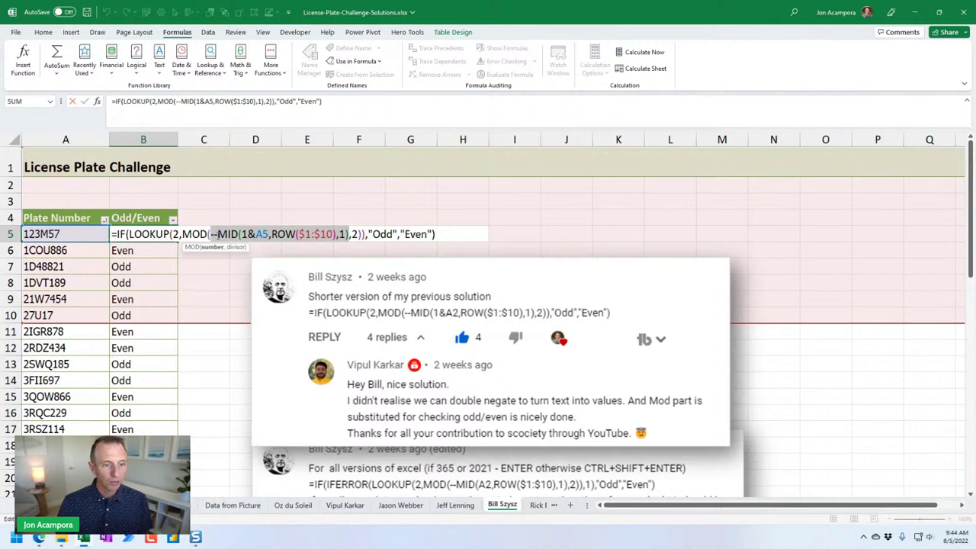
click(218, 234)
drag(217, 234, 210, 234)
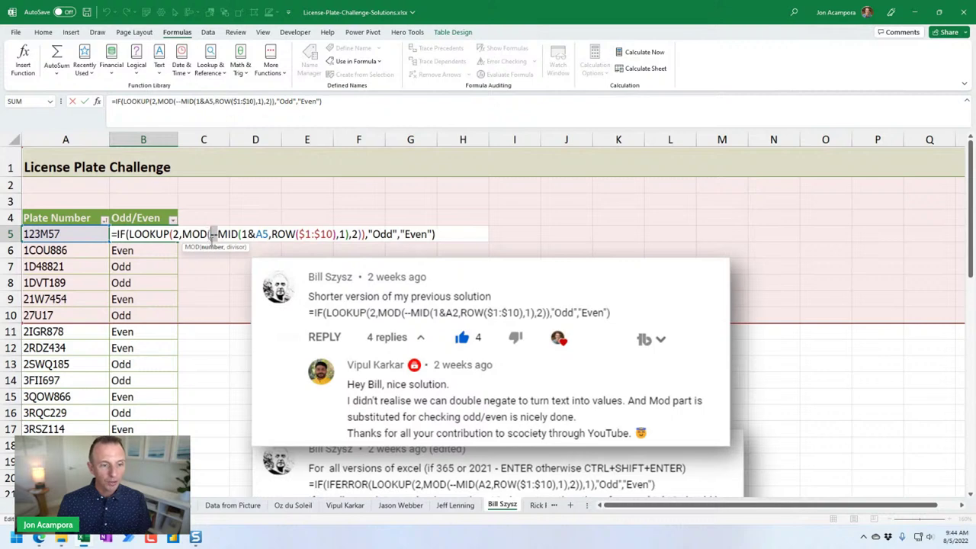
click(212, 248)
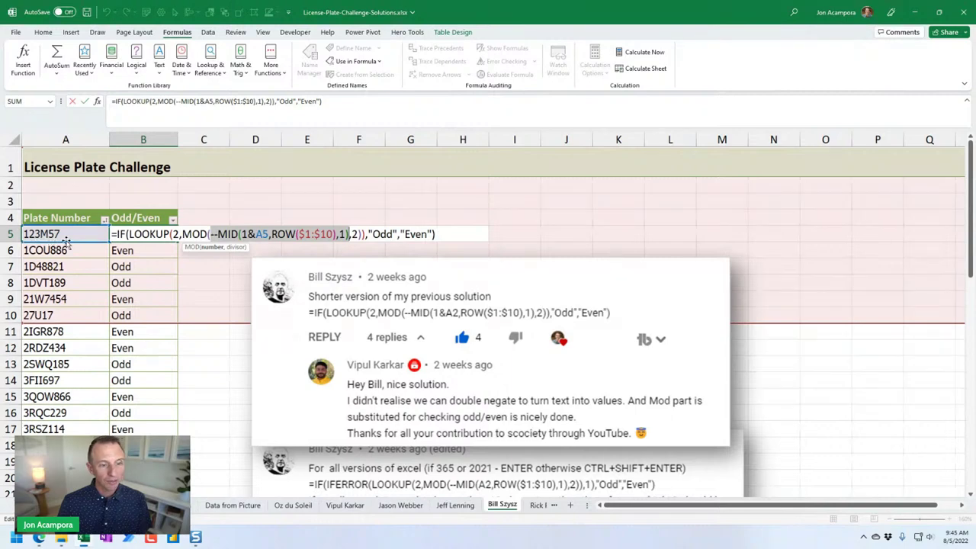
click(238, 248)
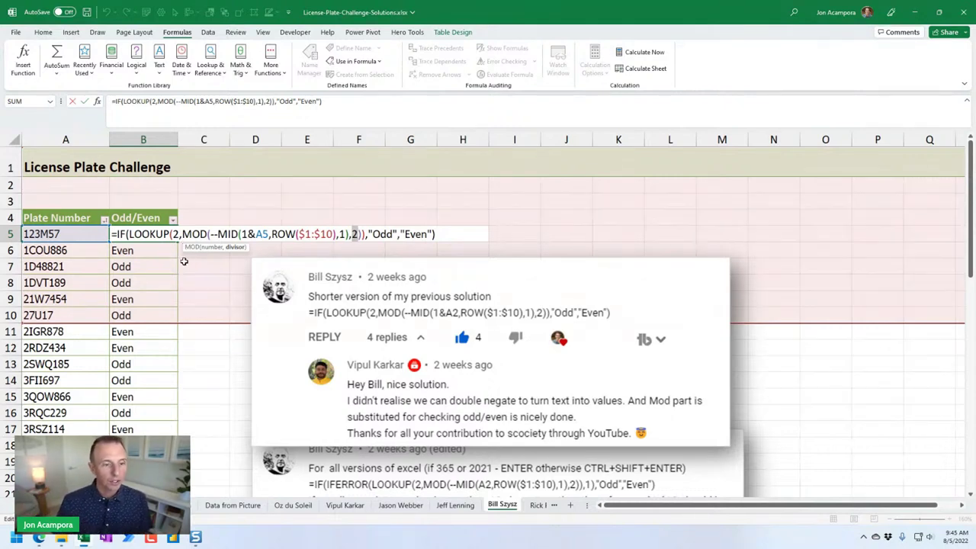
key(ctrl+Return)
key(alt+m)
key(v)
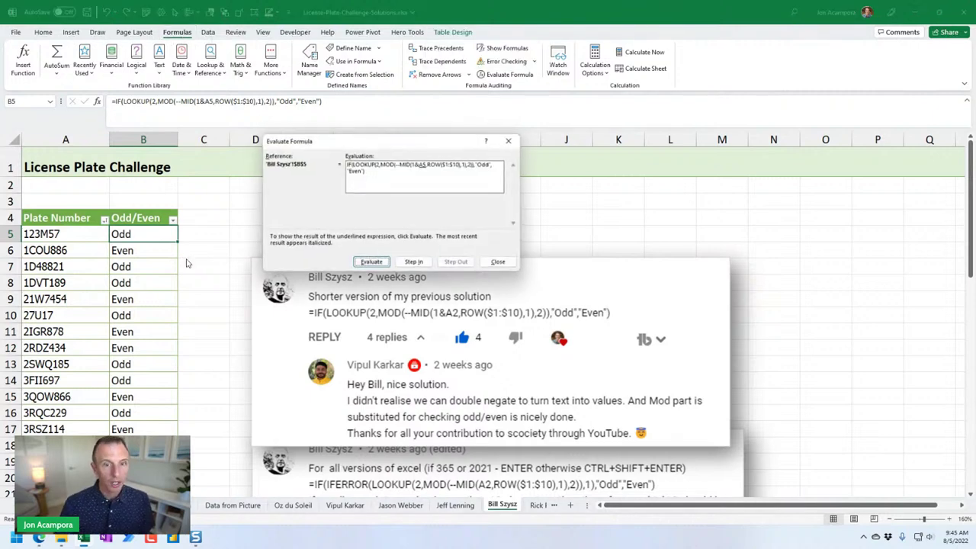
key(Return)
key(Return)
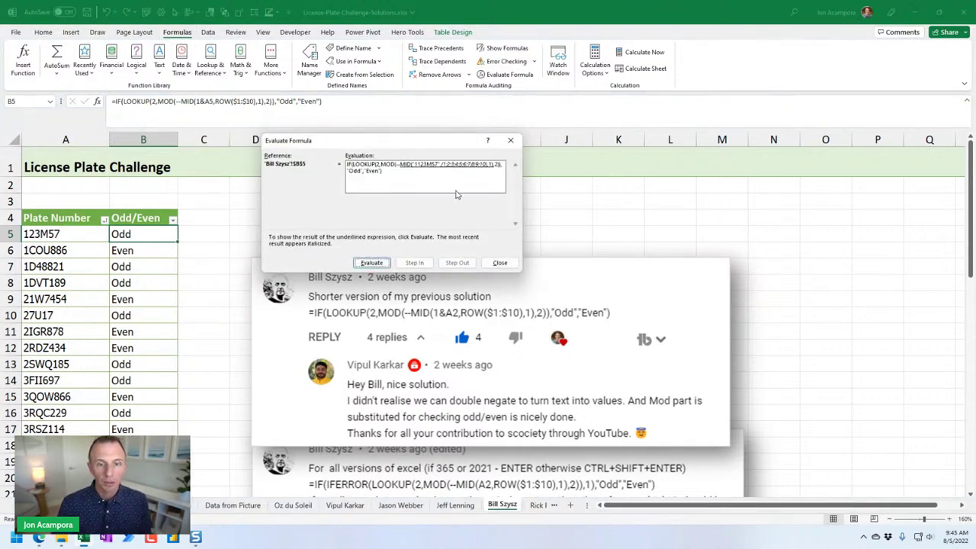
key(Return)
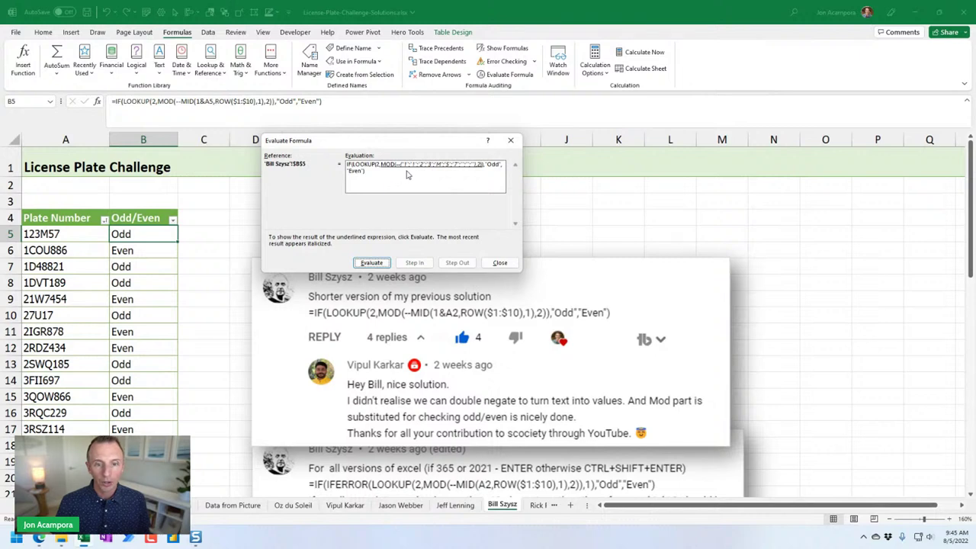
key(Return)
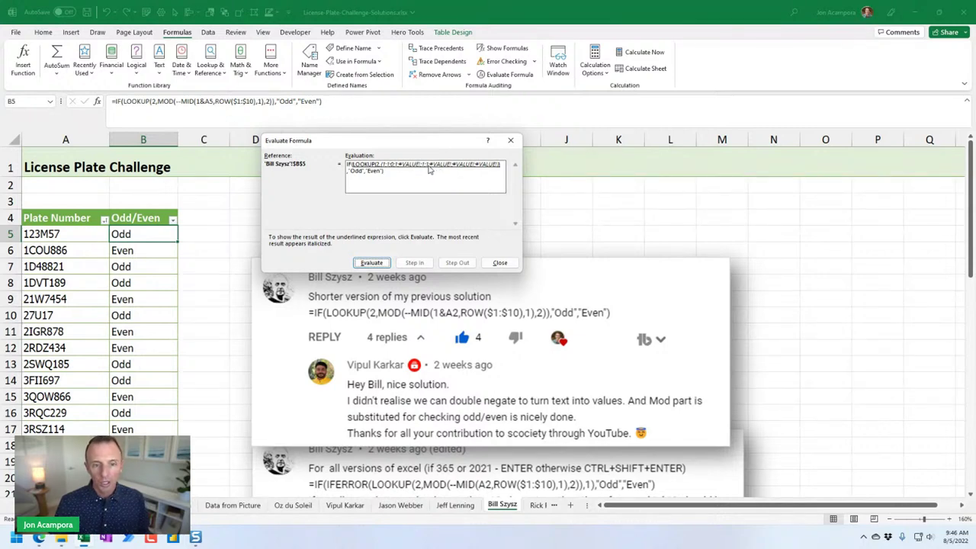
key(Return)
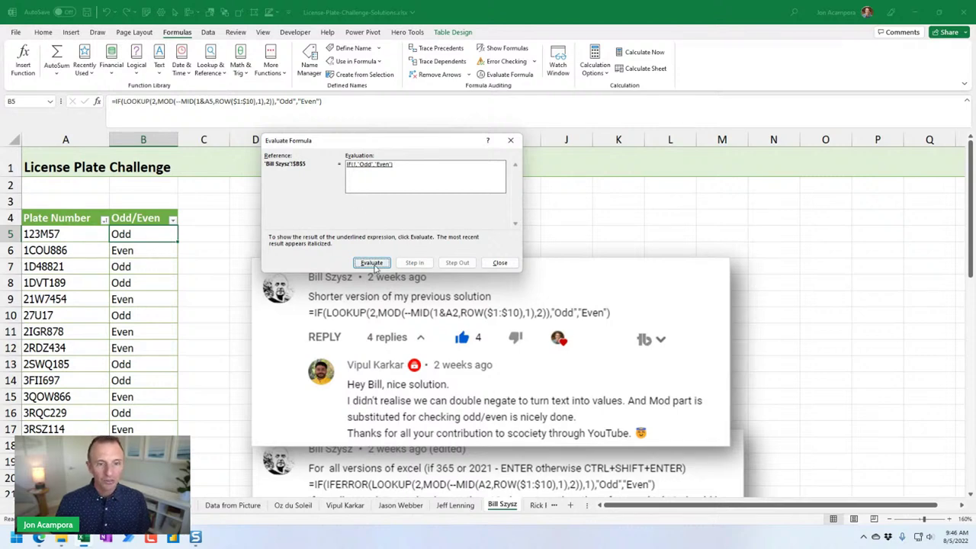
key(Escape)
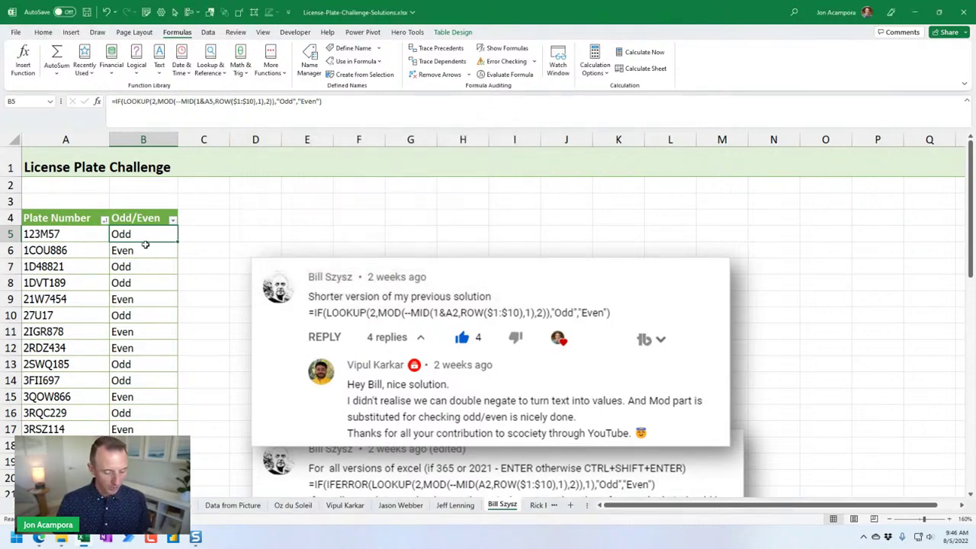
Step: Check B5's formula without changing it, then go to the sheet with the ISODD/LOOKUP/MID formula
key(F2)
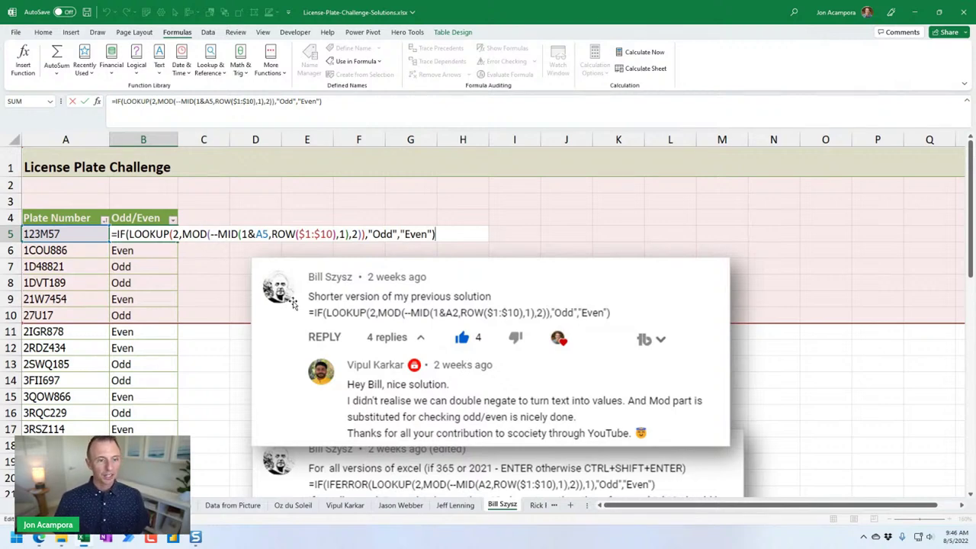
key(ctrl+Return)
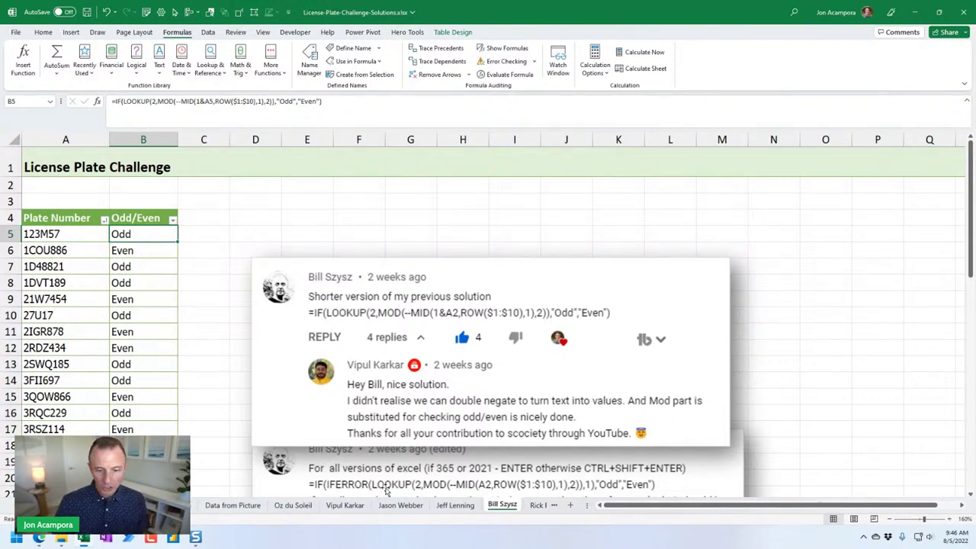
click(536, 506)
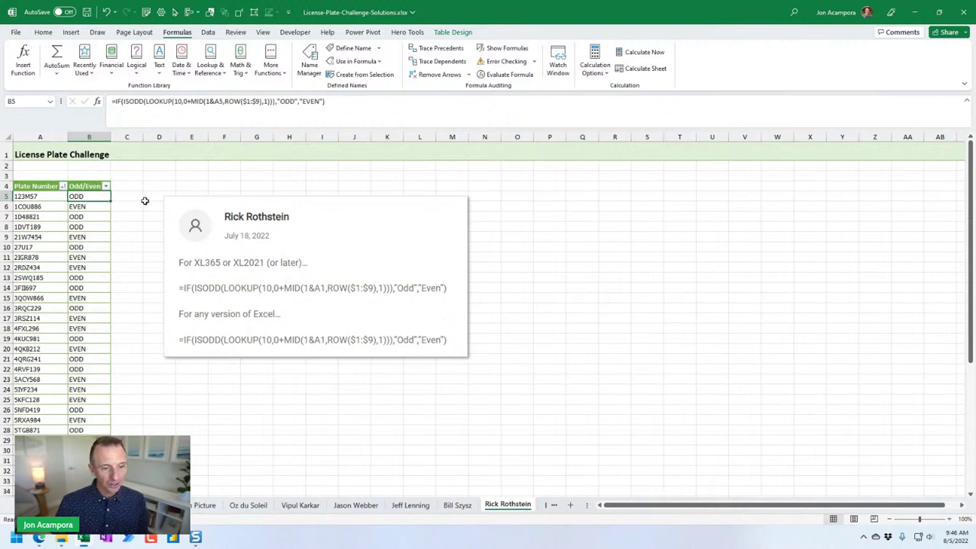
Step: Move the comment screenshot lower on the sheet and select cell B5
click(202, 198)
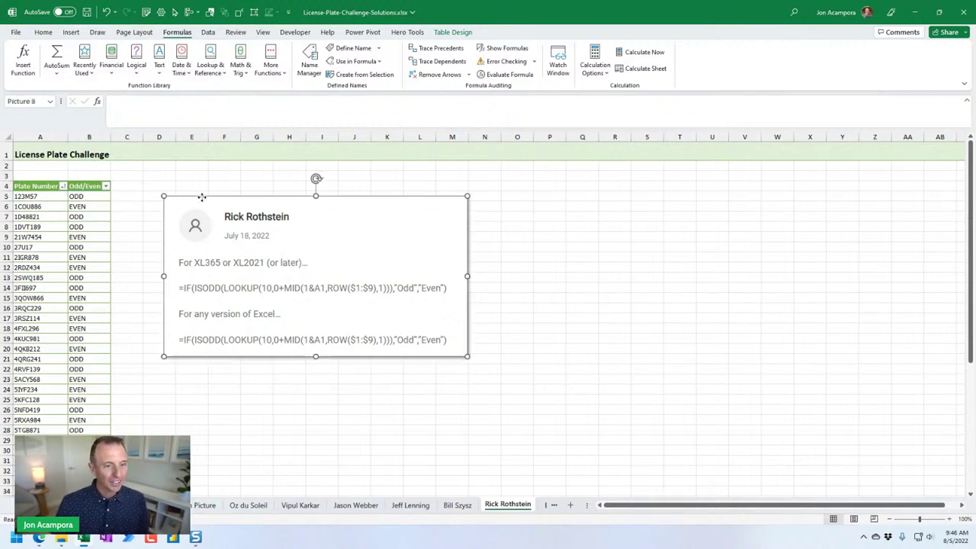
drag(201, 198, 199, 248)
click(89, 195)
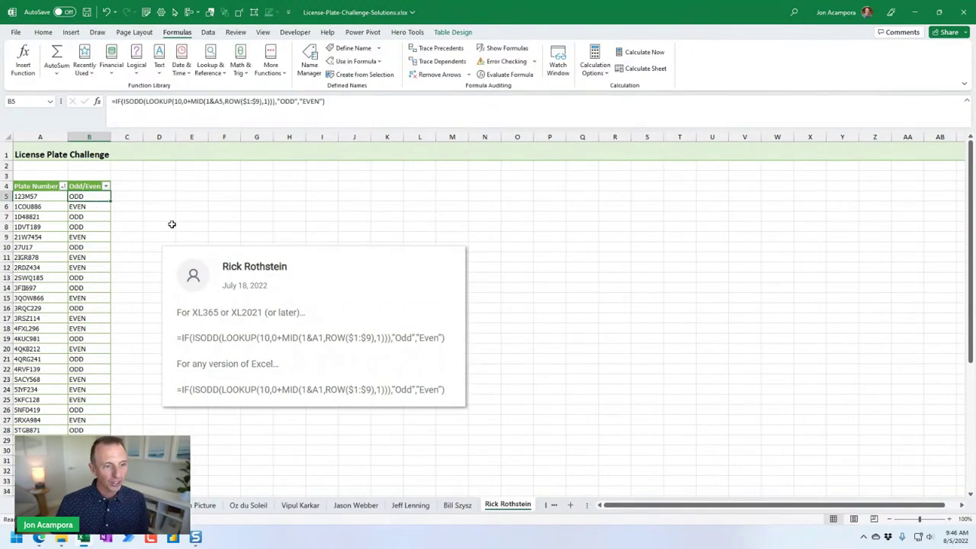
ctrl+scroll(320, 321, up, 5)
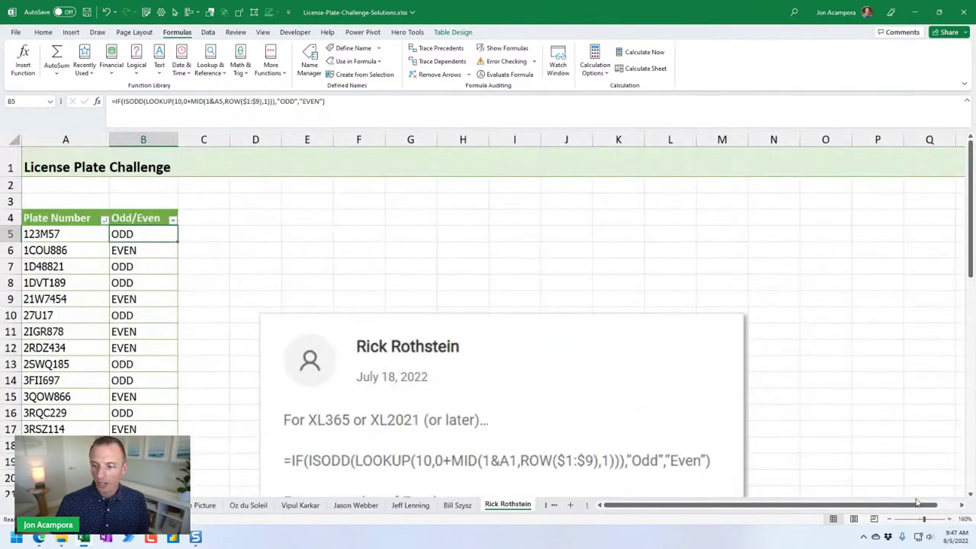
Step: Zoom the sheet to 180% and show B5's ISODD/LOOKUP formula inside the cell
click(950, 520)
click(950, 519)
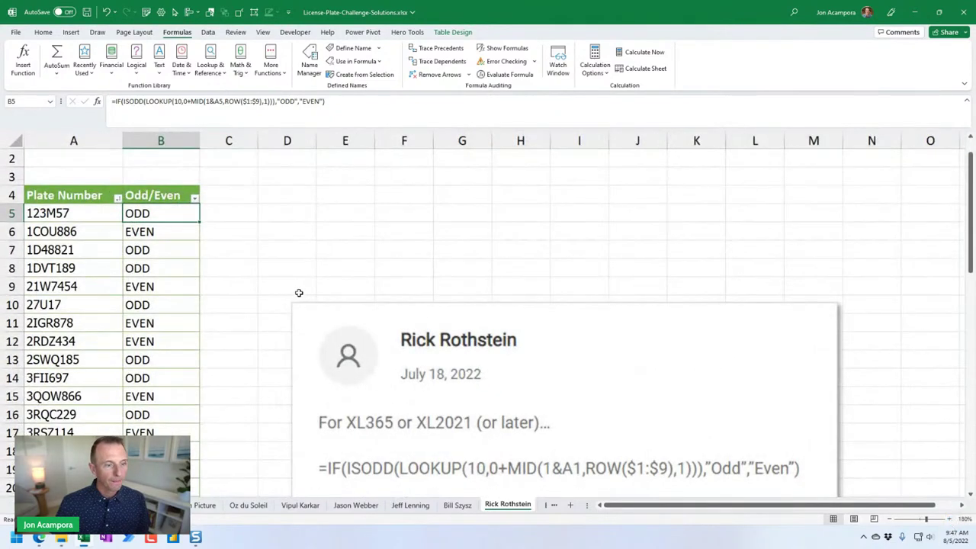
scroll(274, 282, up, 1)
key(F2)
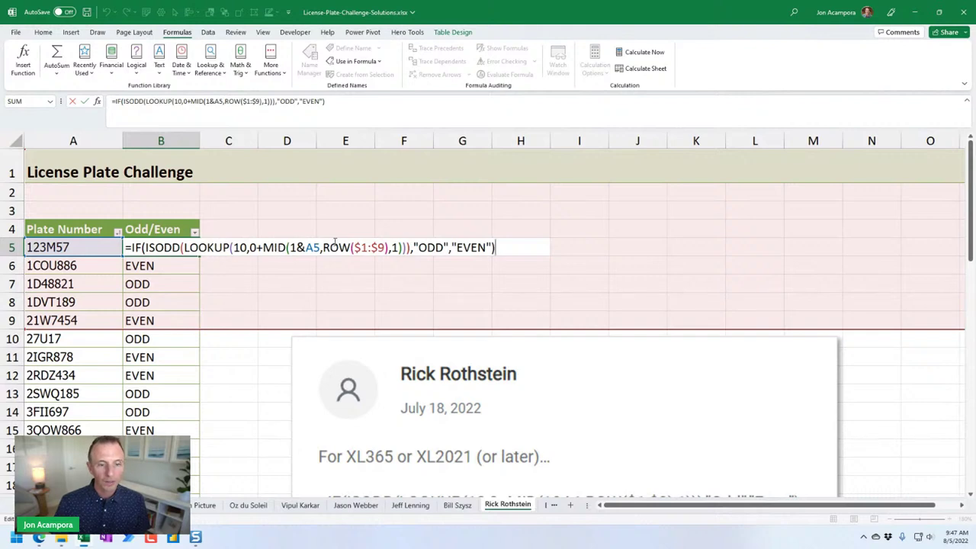
Step: Highlight ROW($1:$9) and 0+ in B5's formula, then exit unchanged so B5 shows ODD
drag(322, 247, 390, 248)
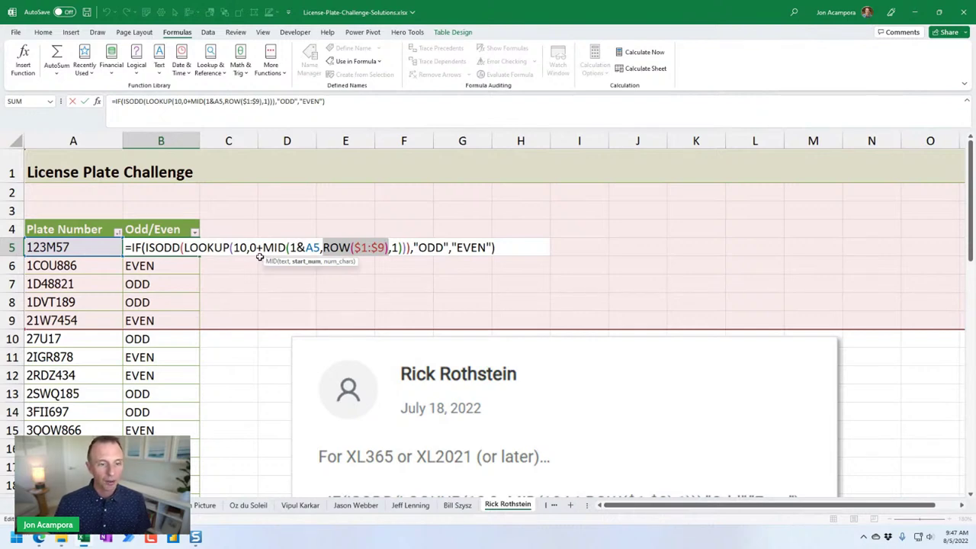
drag(249, 248, 263, 248)
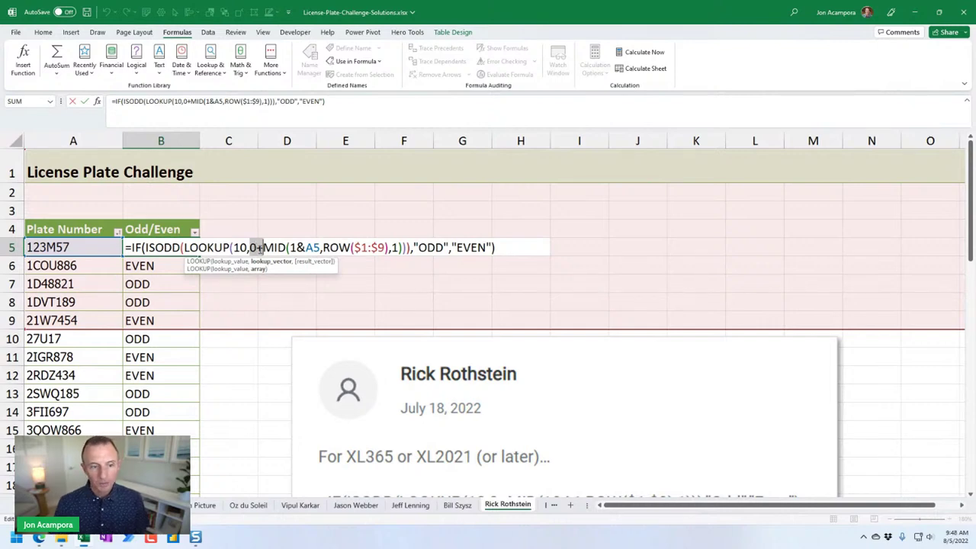
click(236, 247)
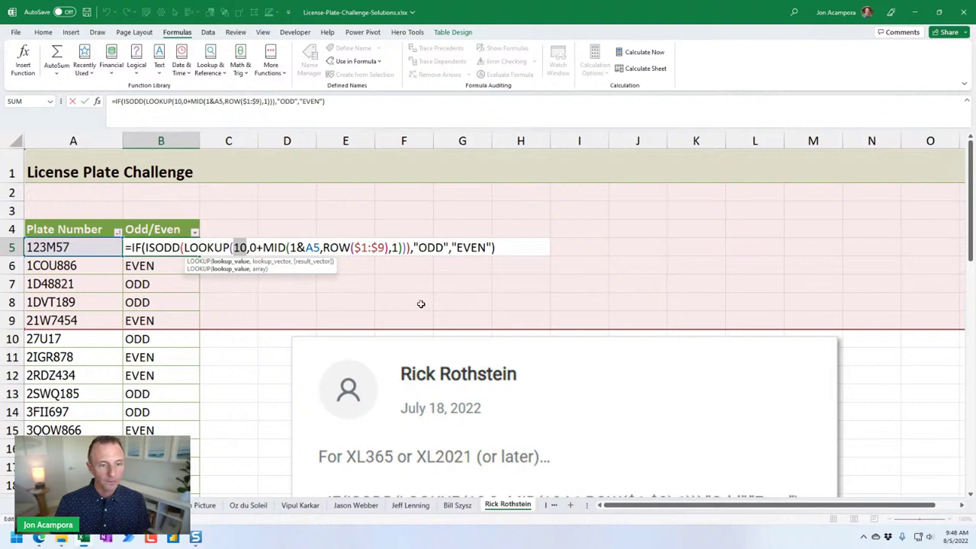
key(ctrl+Return)
scroll(287, 333, down, 3)
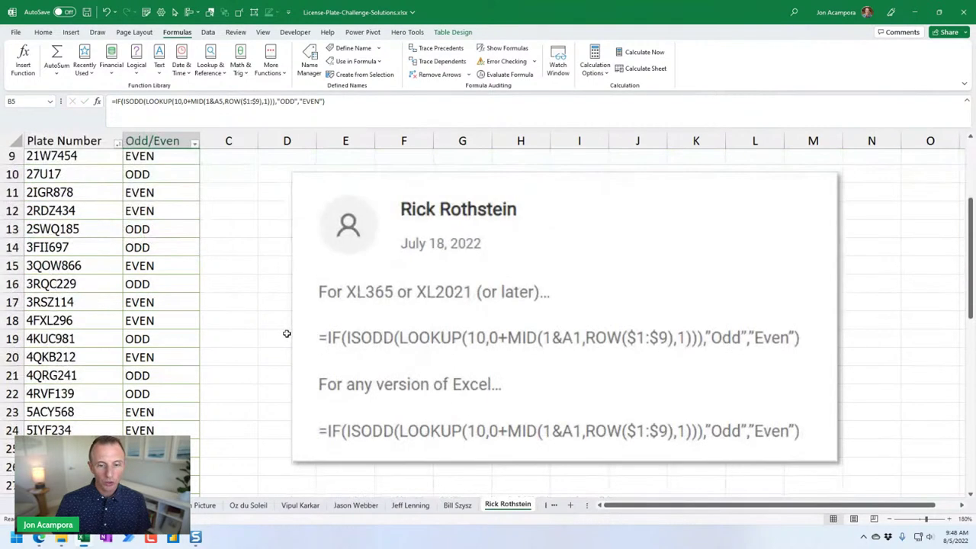
scroll(294, 336, up, 1)
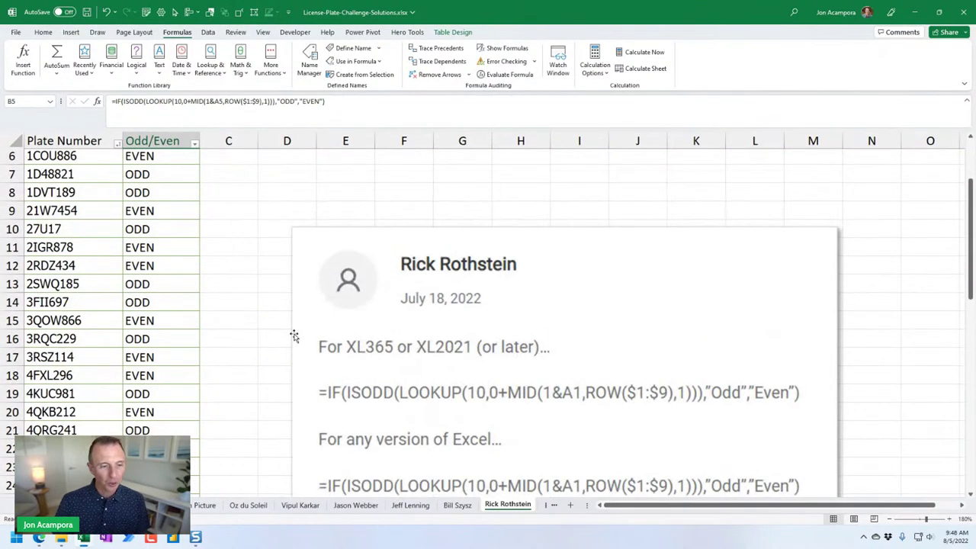
scroll(294, 336, up, 2)
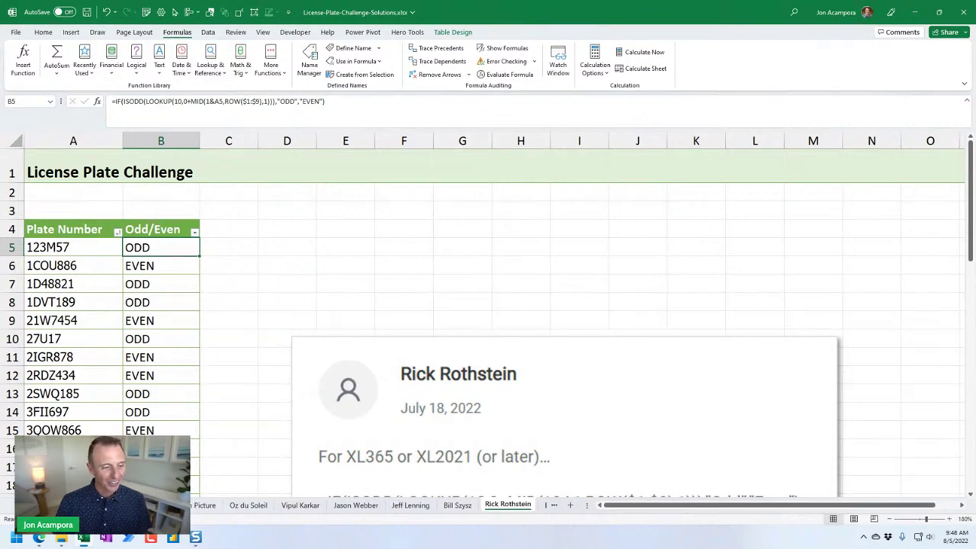
scroll(381, 505, down, 3)
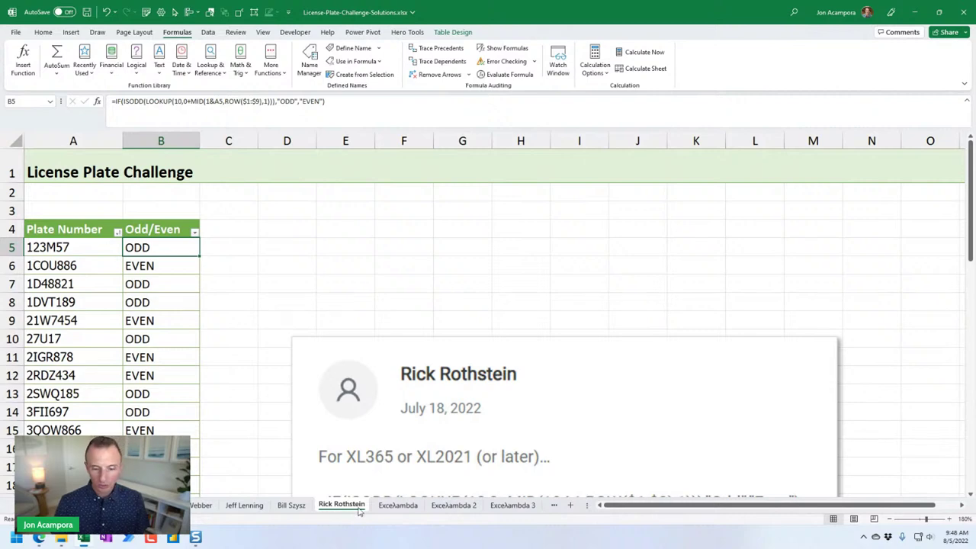
click(383, 507)
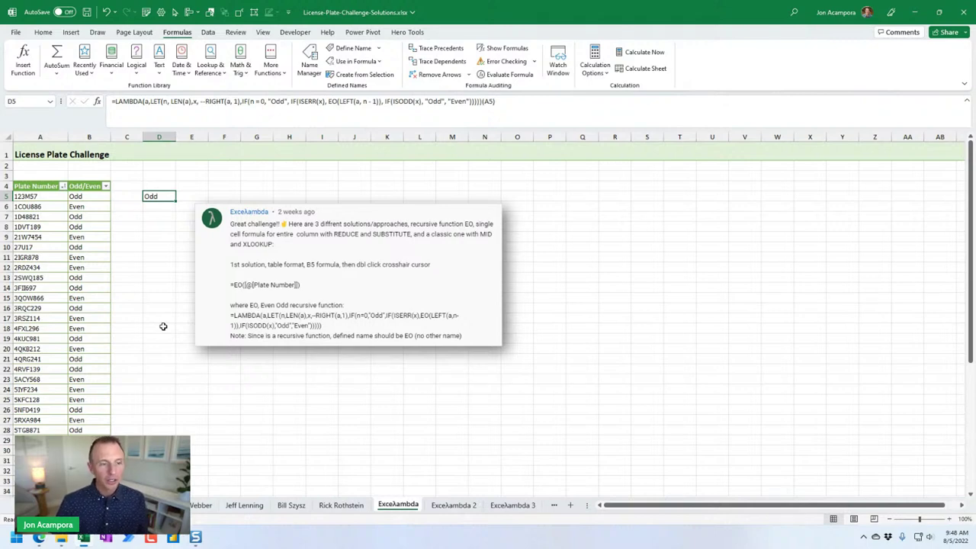
click(237, 214)
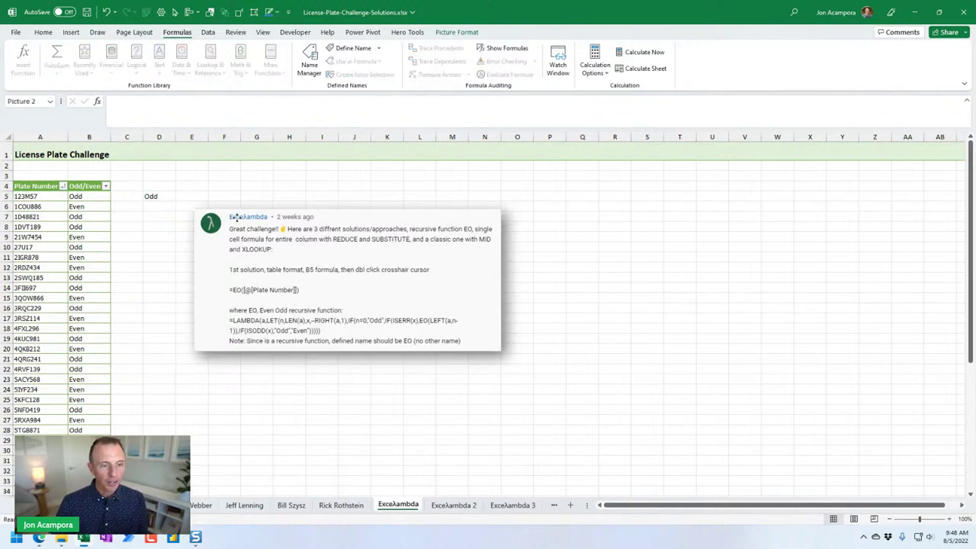
drag(239, 206, 220, 244)
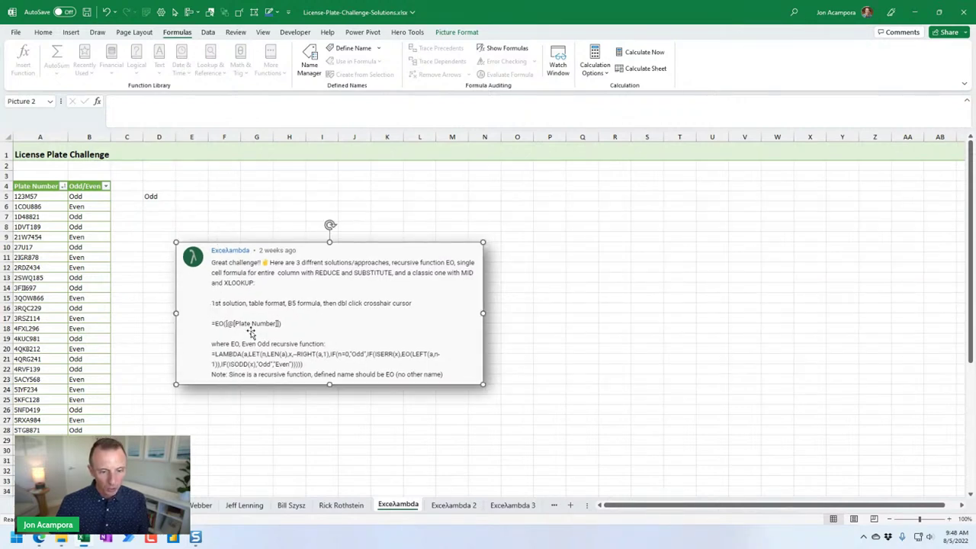
click(78, 198)
key(F2)
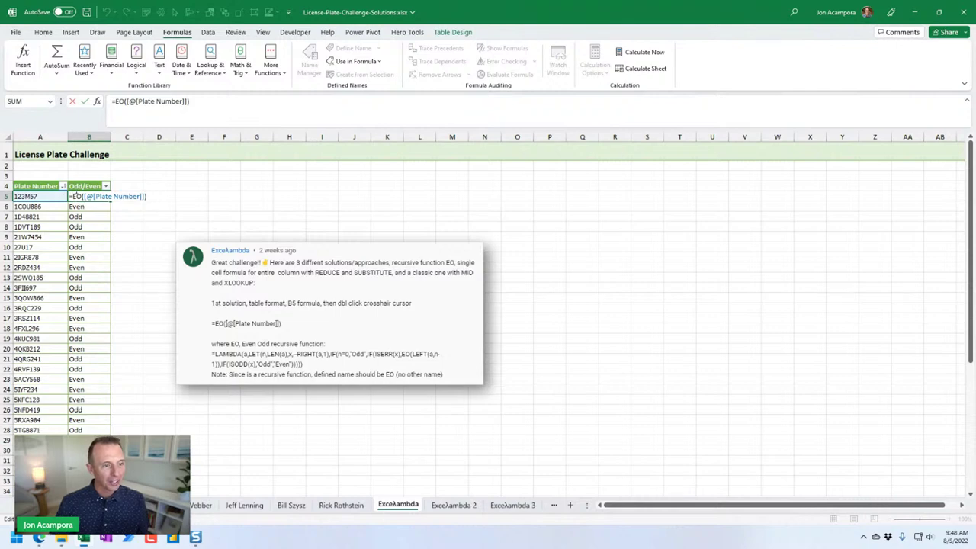
double_click(76, 196)
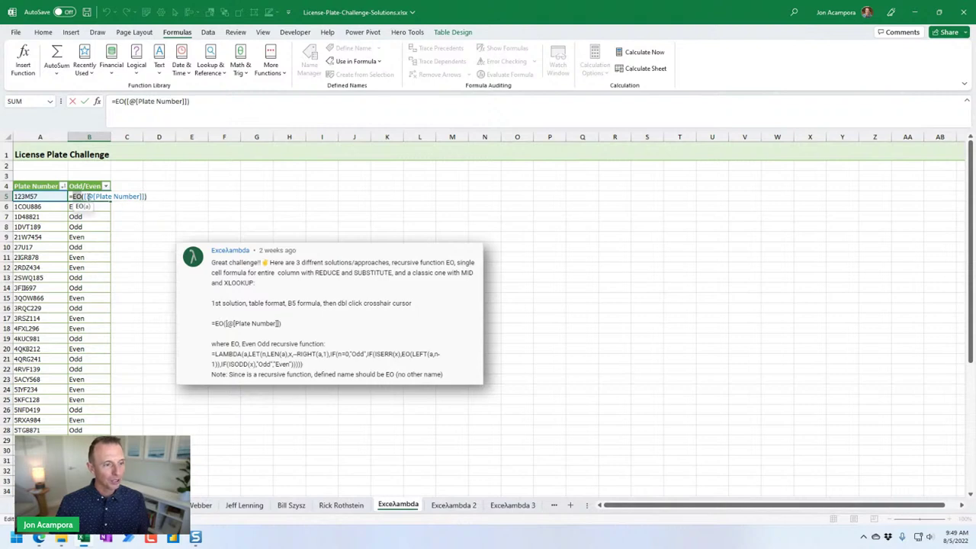
key(Escape)
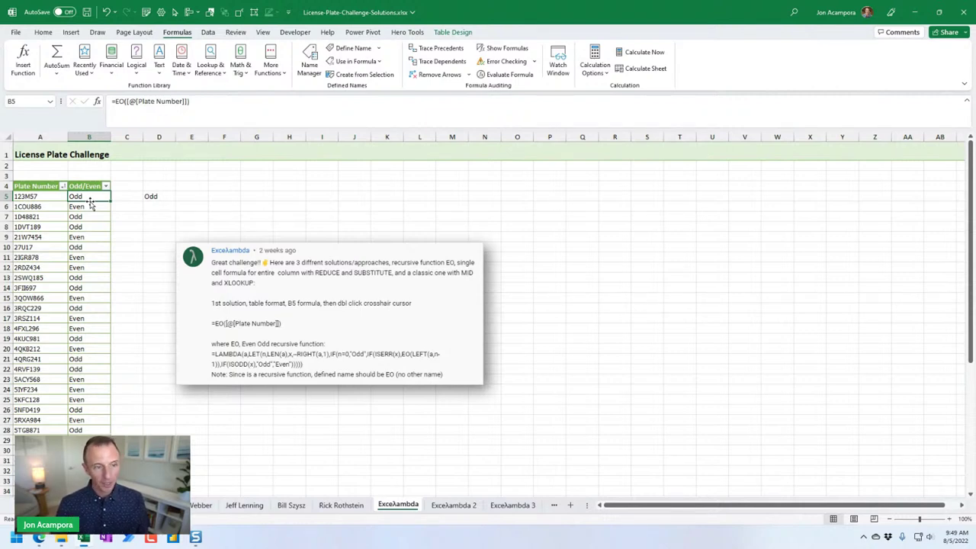
click(161, 199)
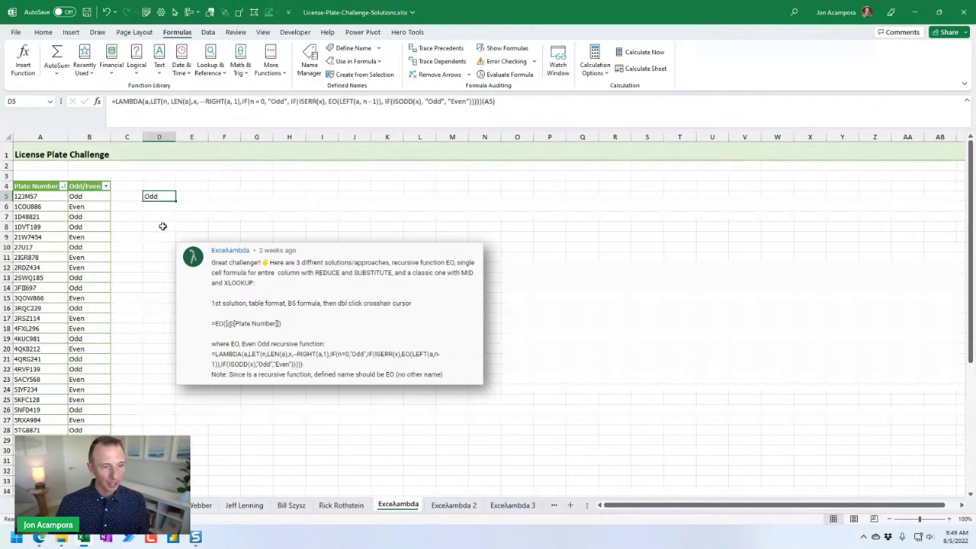
key(F2)
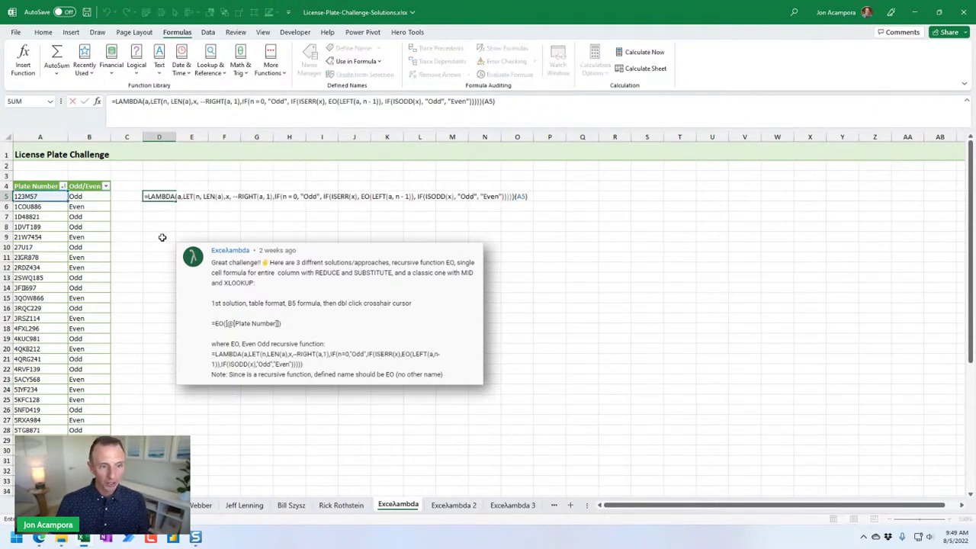
key(Escape)
click(950, 519)
click(949, 519)
click(949, 519)
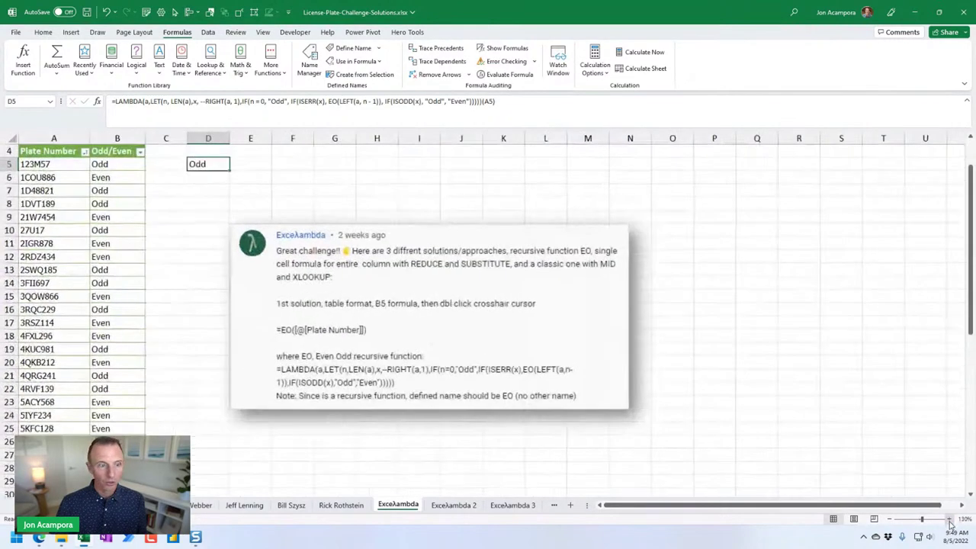
click(950, 519)
click(949, 520)
key(F2)
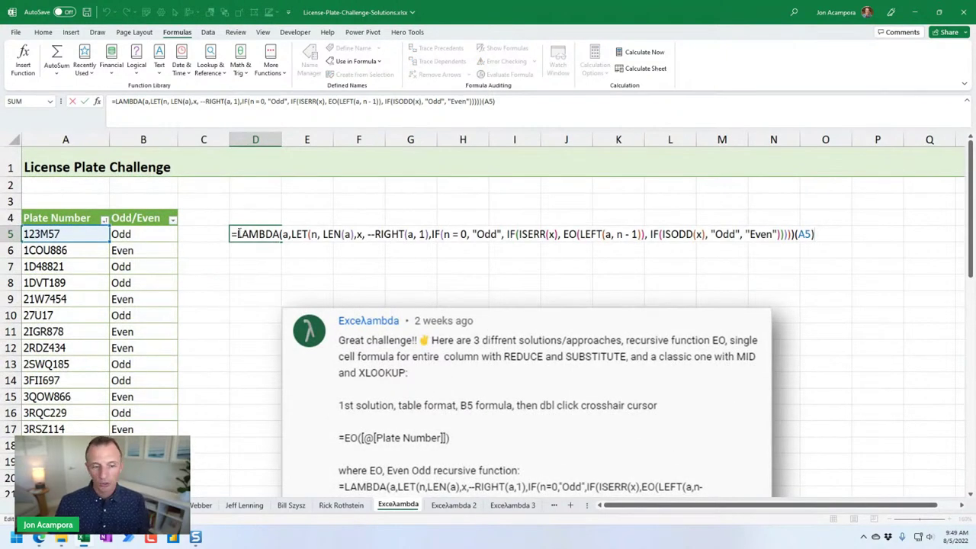
key(Escape)
click(949, 519)
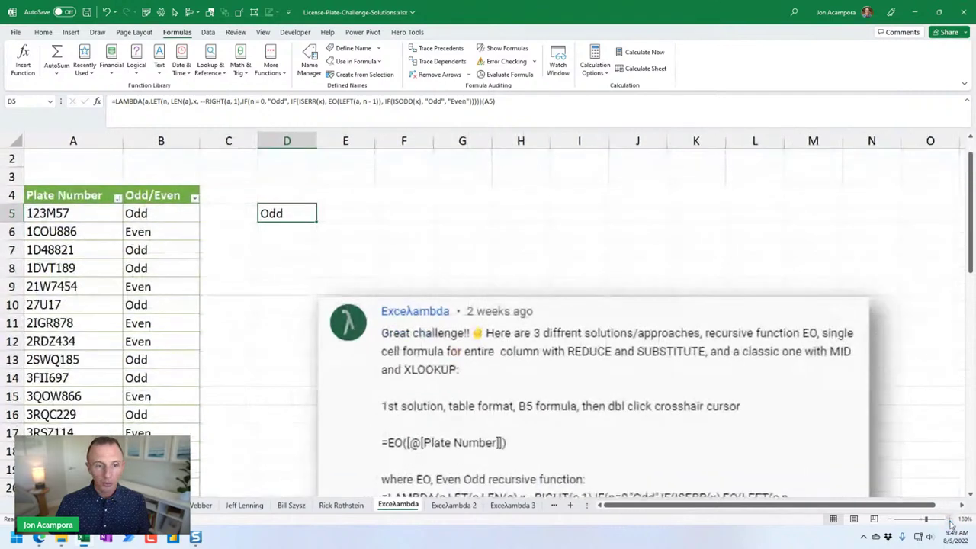
double_click(279, 207)
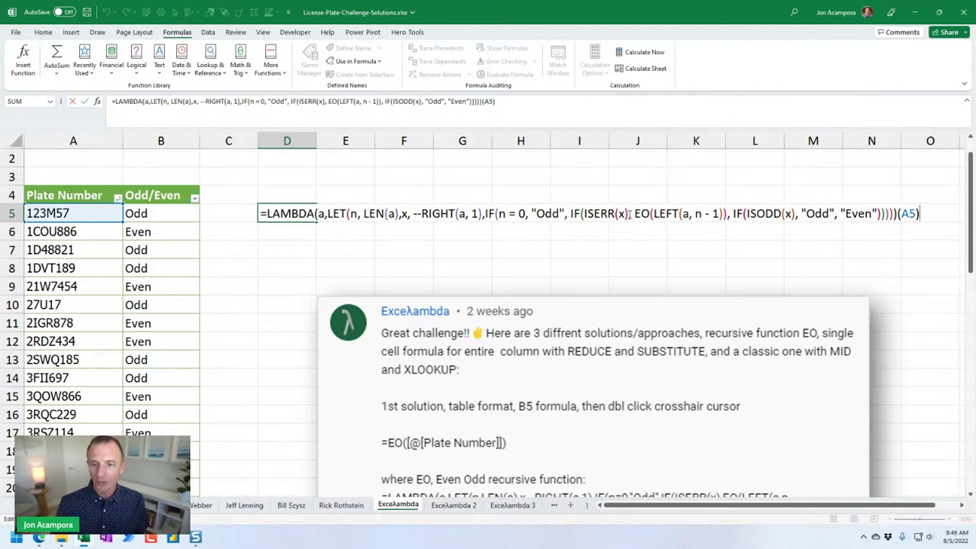
drag(636, 214, 650, 214)
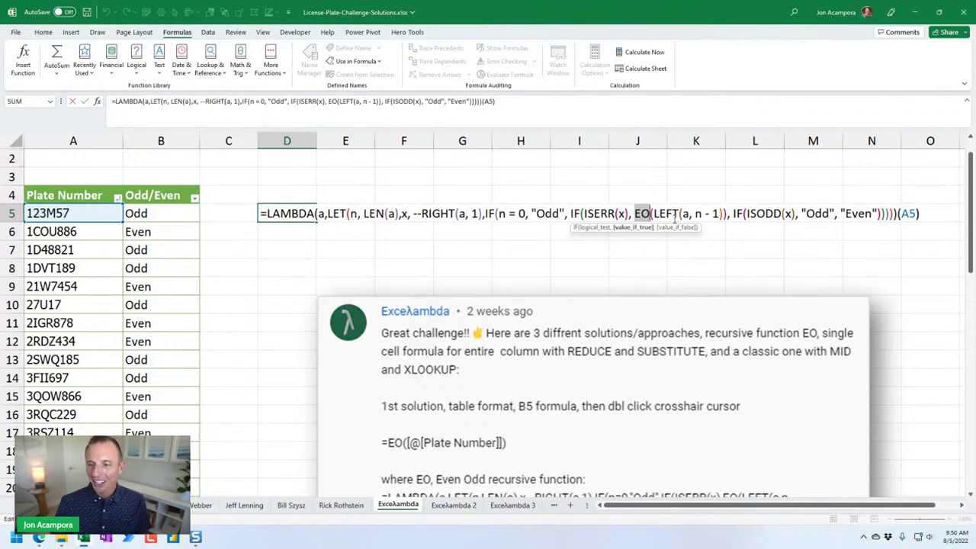
key(ctrl+Return)
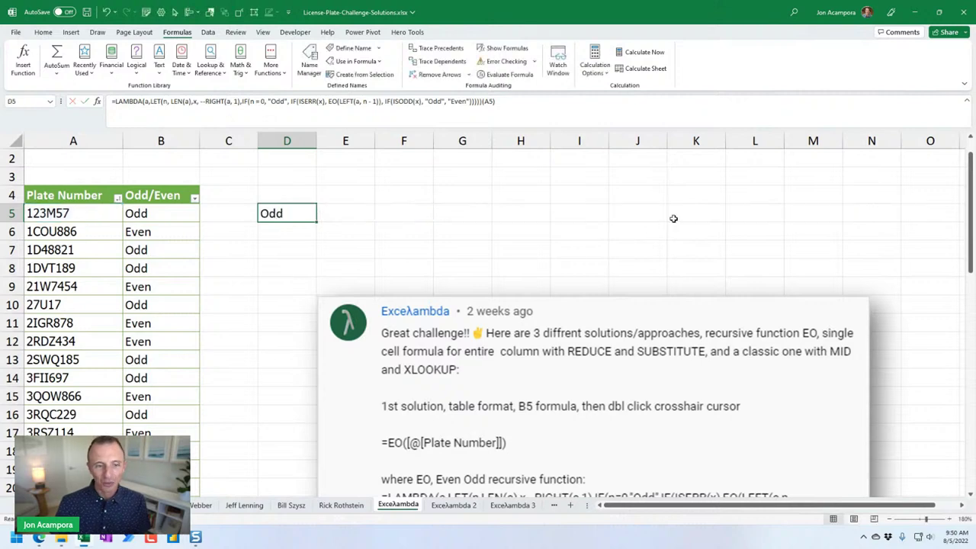
key(F2)
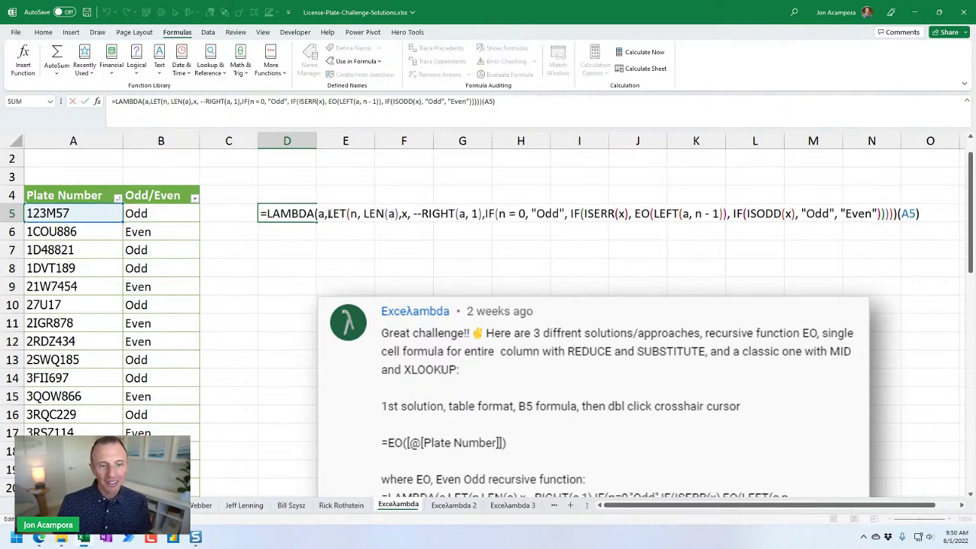
click(328, 215)
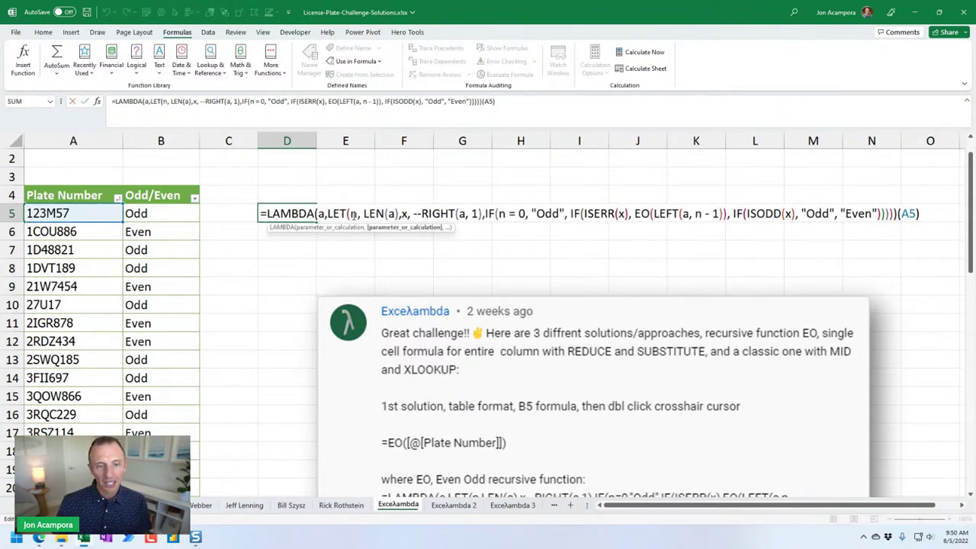
click(351, 214)
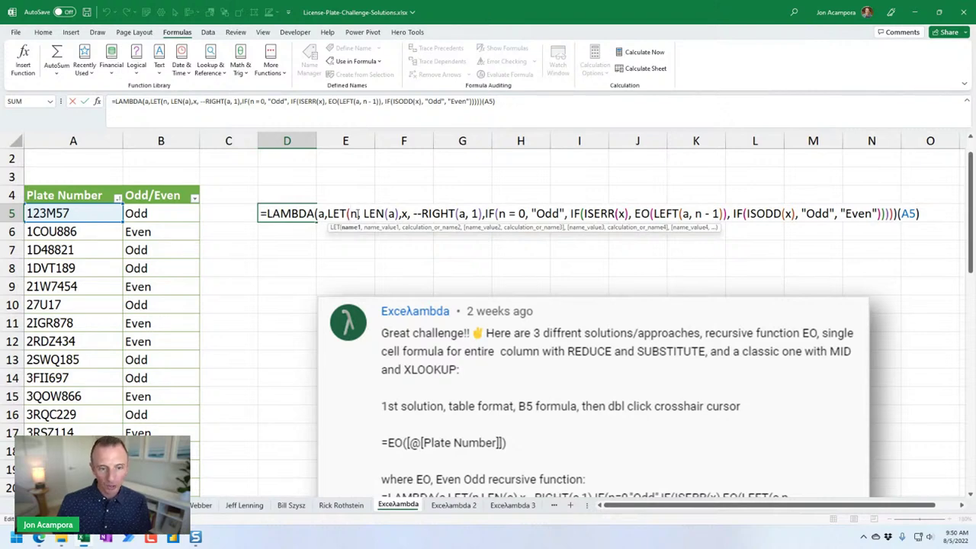
click(357, 214)
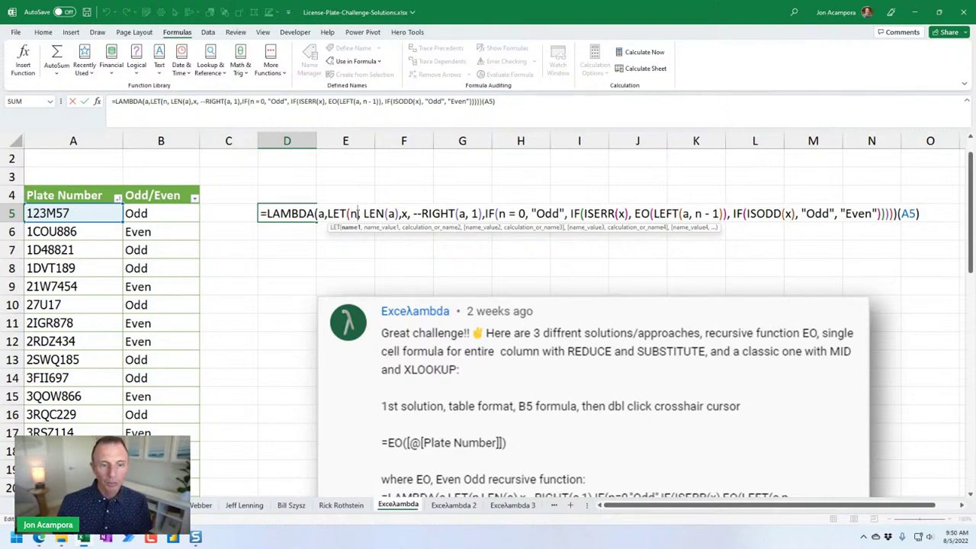
drag(365, 214, 398, 214)
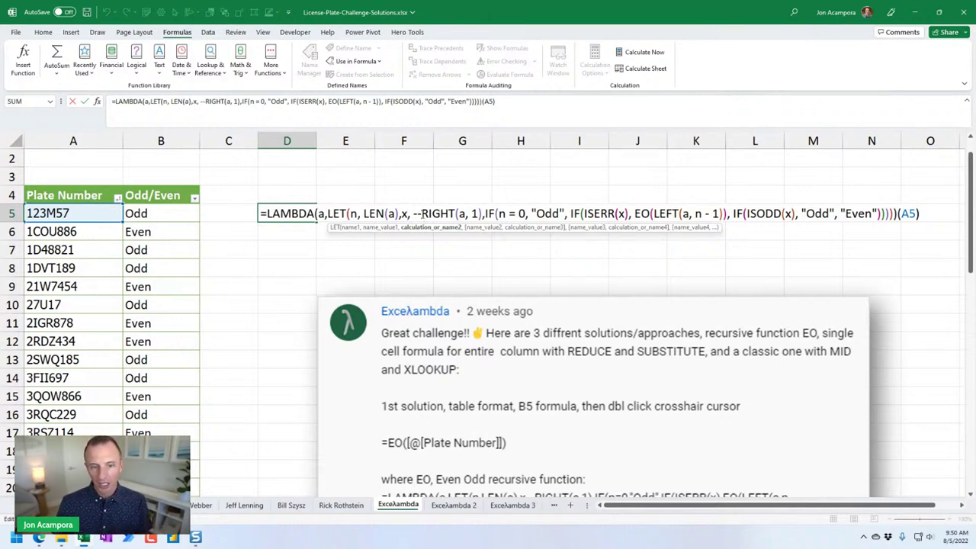
mouse_move(421, 215)
mouse_down()
mouse_move(413, 215)
mouse_move(456, 215)
mouse_move(413, 214)
mouse_up()
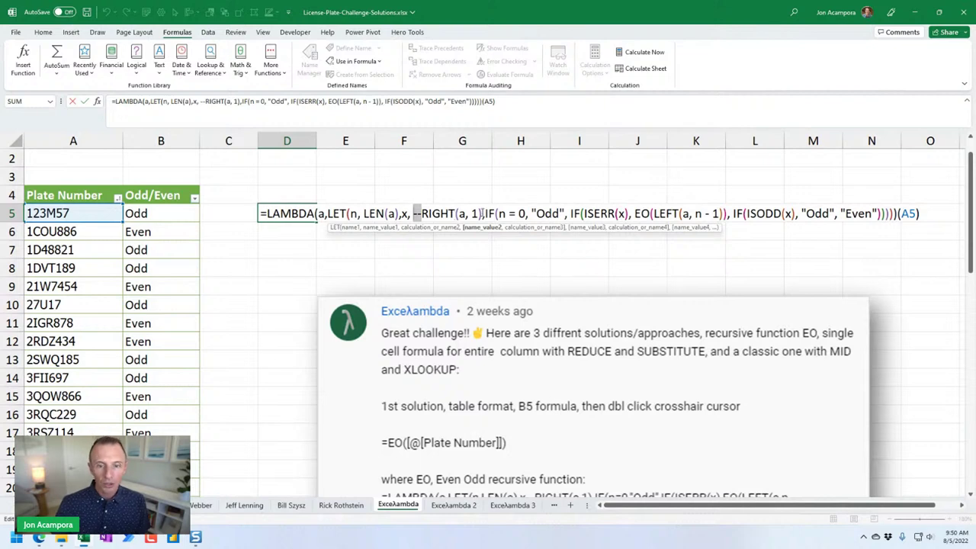
drag(482, 215, 352, 215)
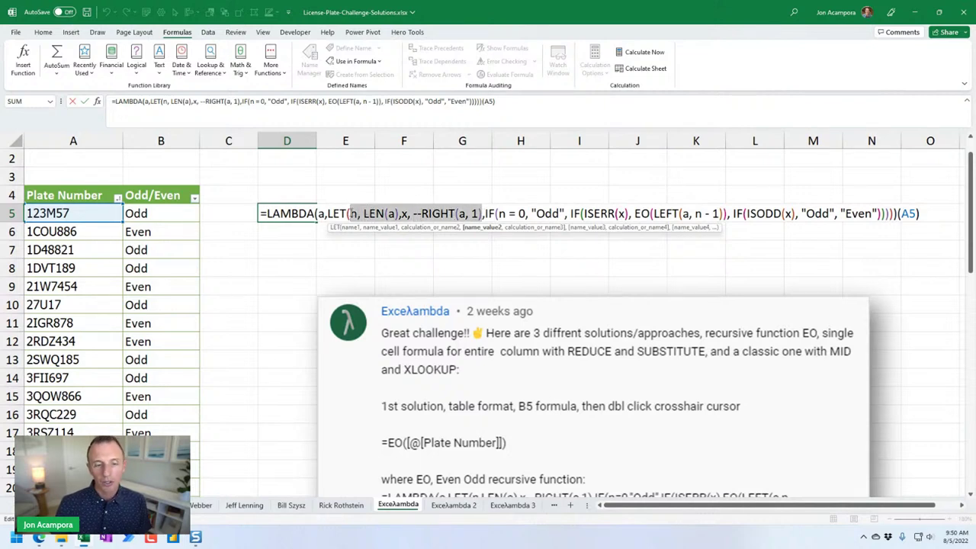
drag(350, 215, 351, 214)
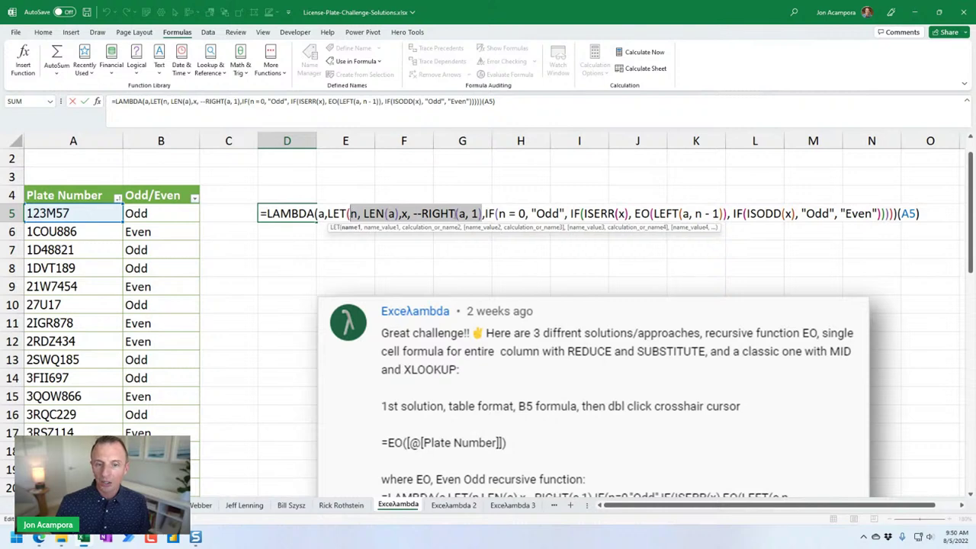
click(438, 228)
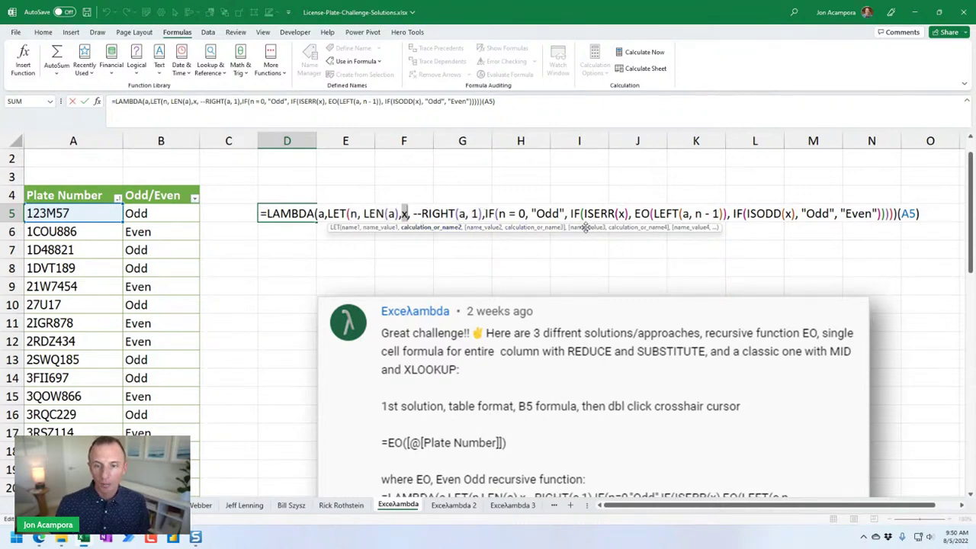
click(534, 227)
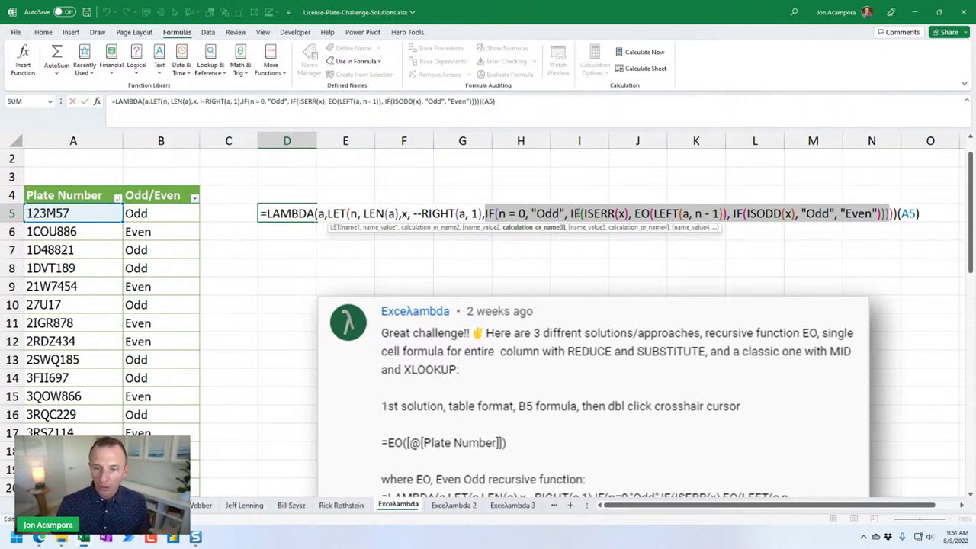
click(581, 215)
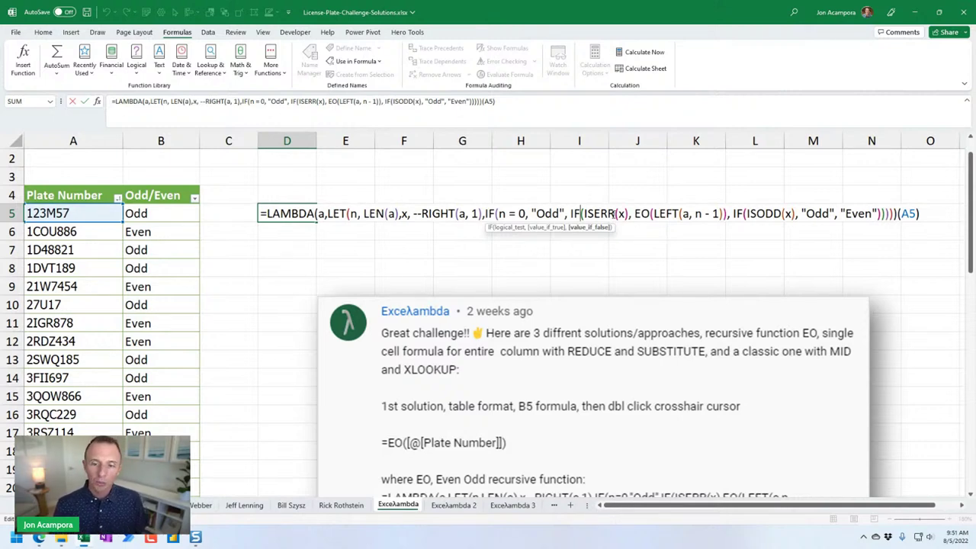
click(623, 214)
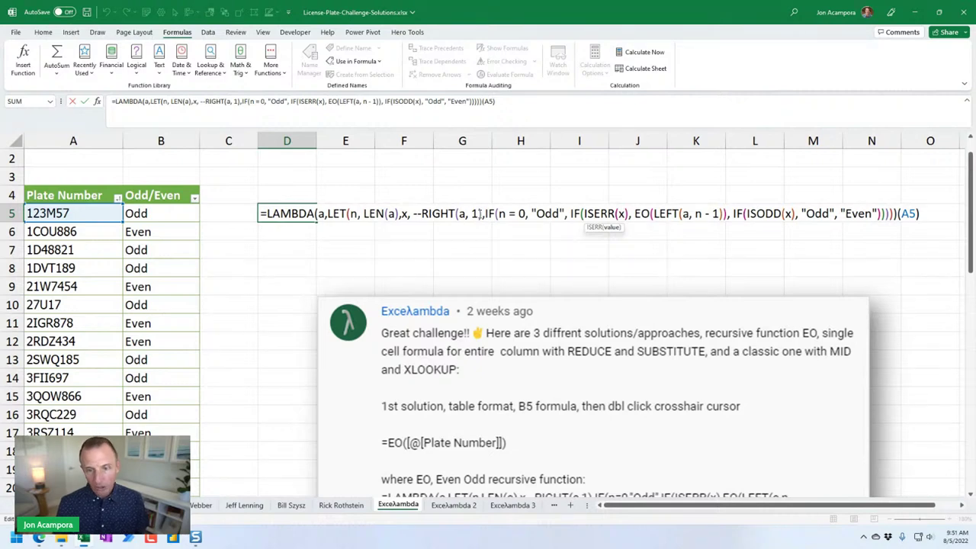
click(634, 214)
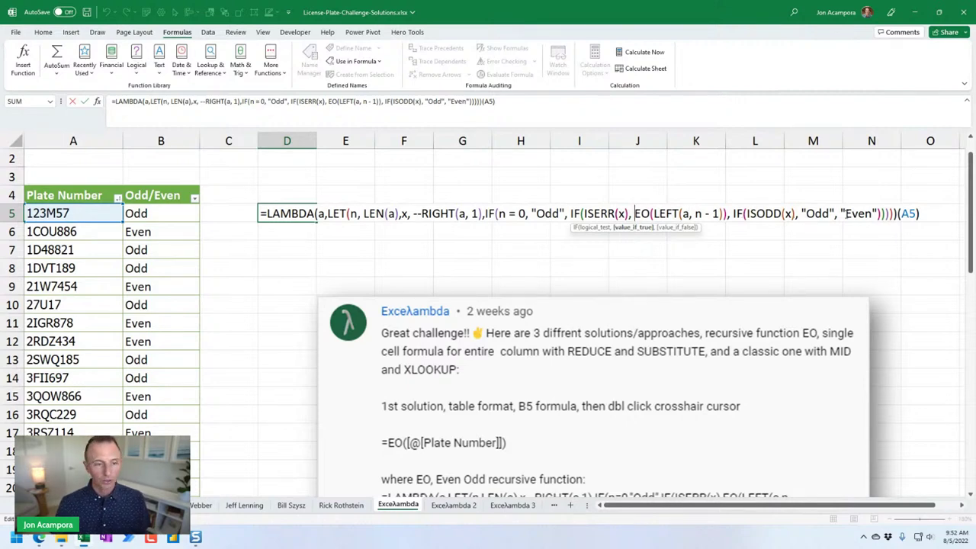
key(ctrl+Return)
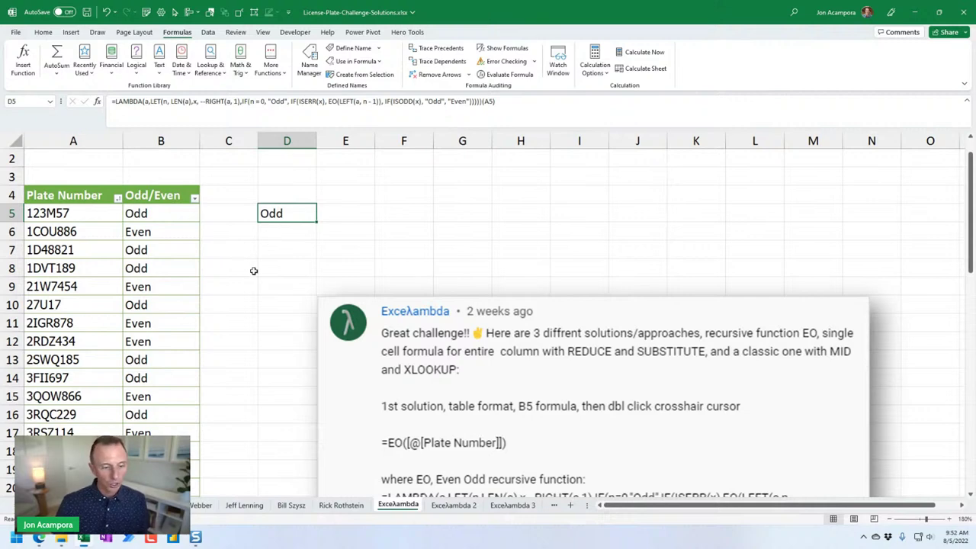
Step: Open the ExceLambda 2 sheet with its LET/REDUCE/SUBSTITUTE array formula in D5
scroll(382, 505, up, 3)
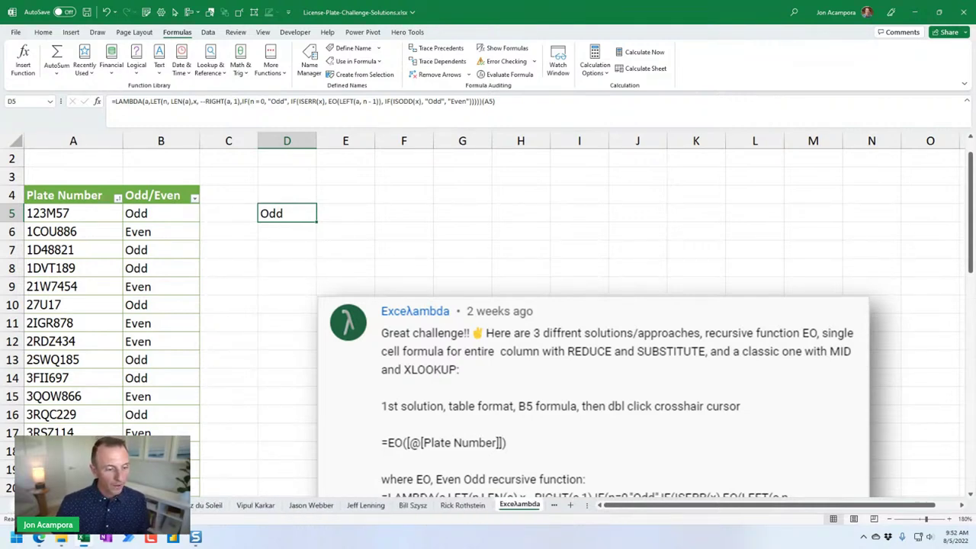
scroll(366, 504, up, 2)
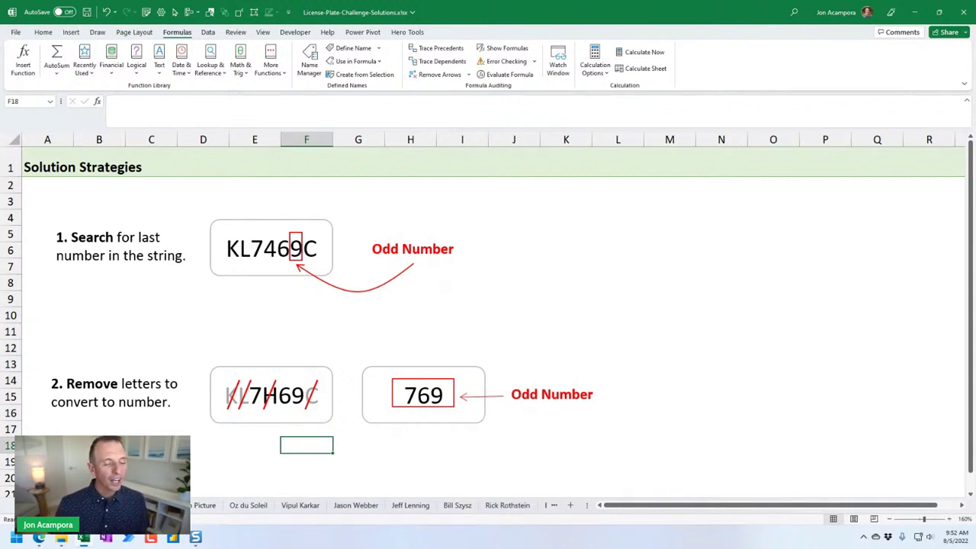
scroll(241, 507, down, 6)
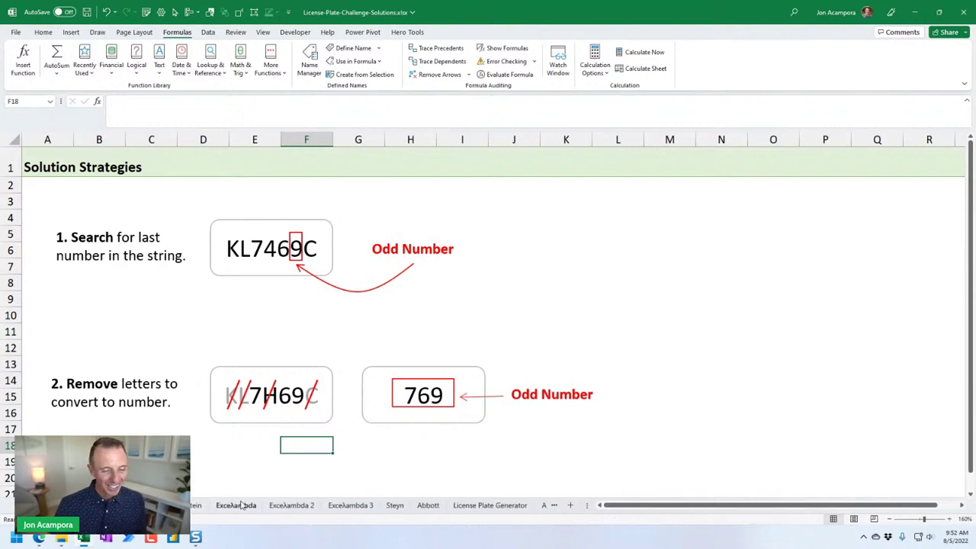
click(241, 505)
click(291, 505)
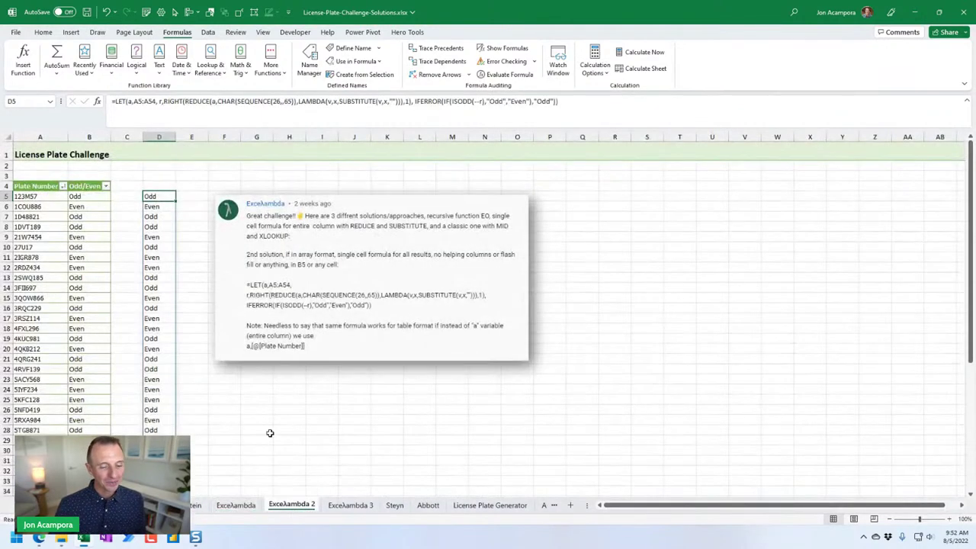
click(950, 519)
click(950, 519)
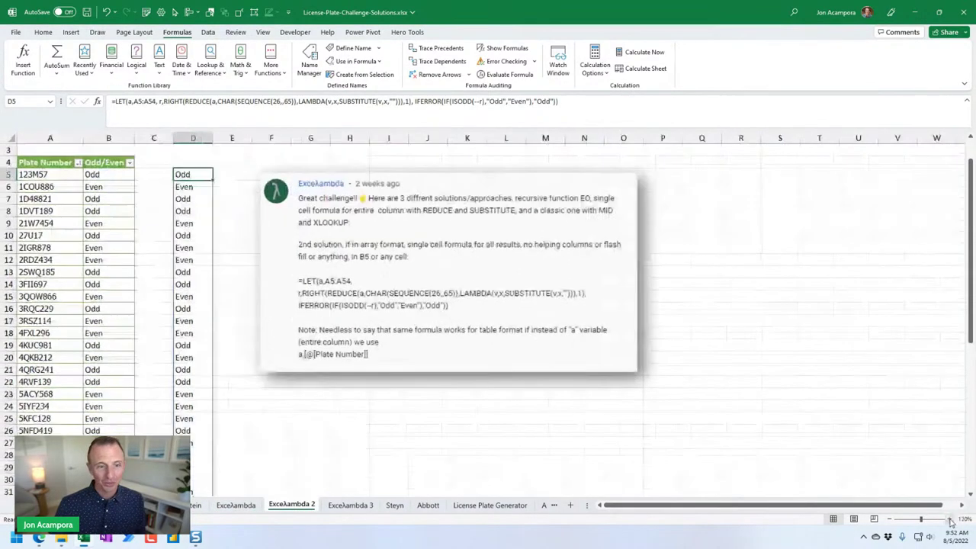
click(949, 519)
click(949, 519)
scroll(271, 263, up, 2)
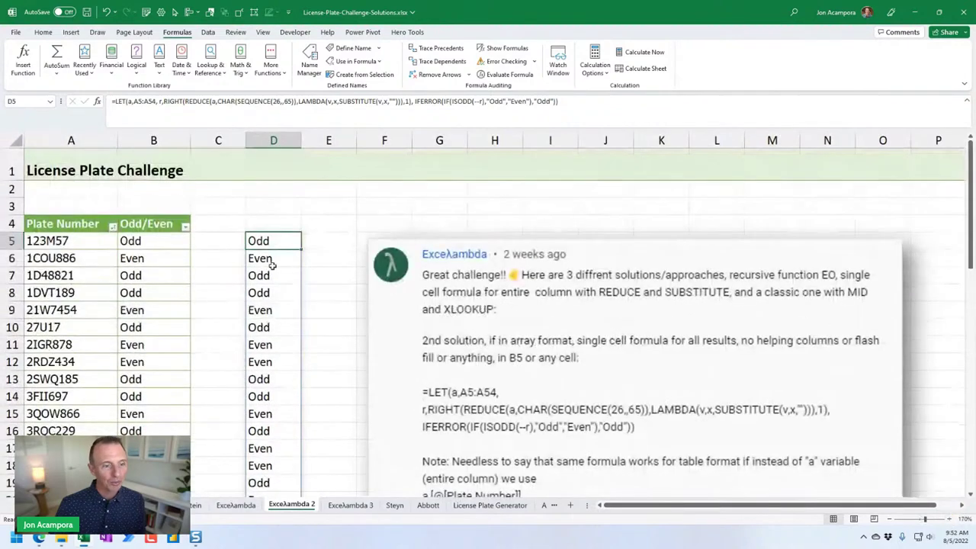
click(147, 239)
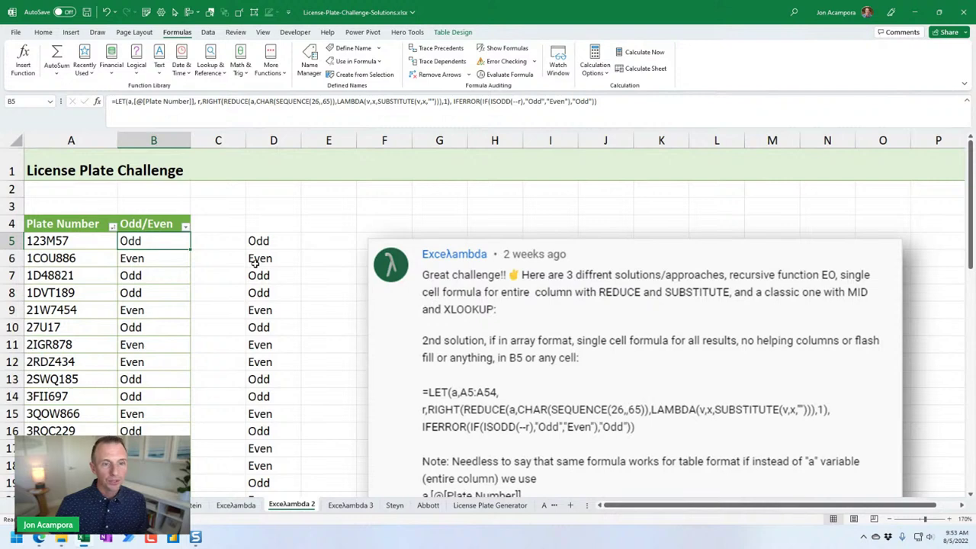
key(F2)
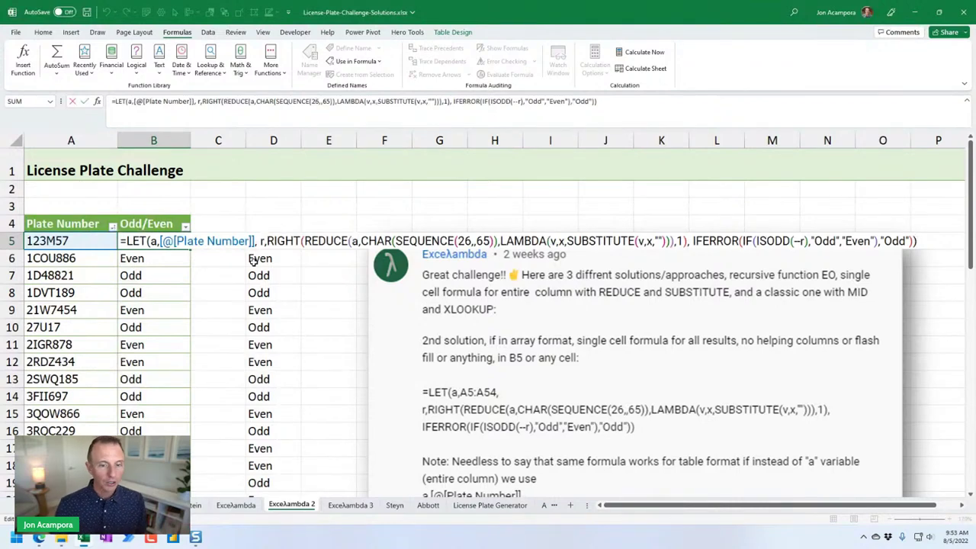
key(Escape)
scroll(616, 359, down, 3)
scroll(616, 360, up, 3)
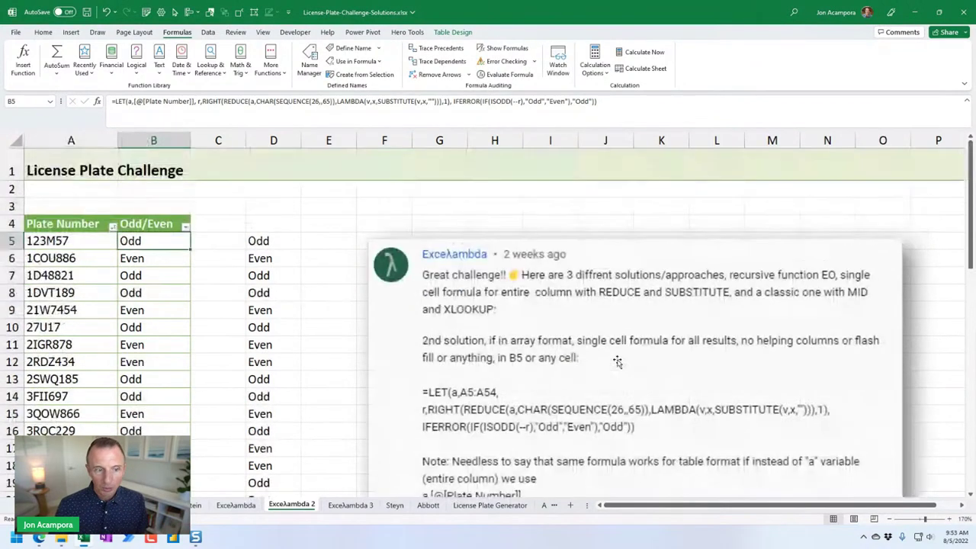
key(F2)
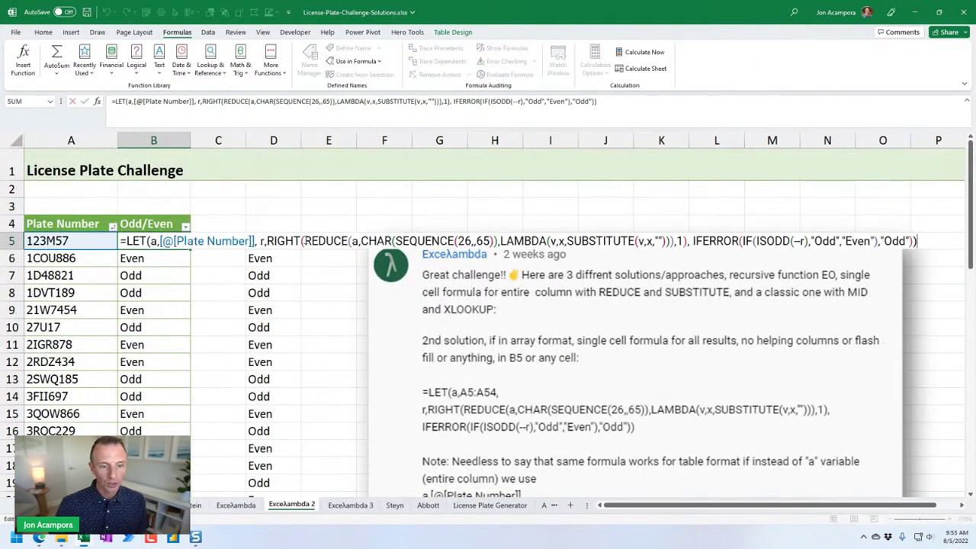
drag(304, 241, 349, 240)
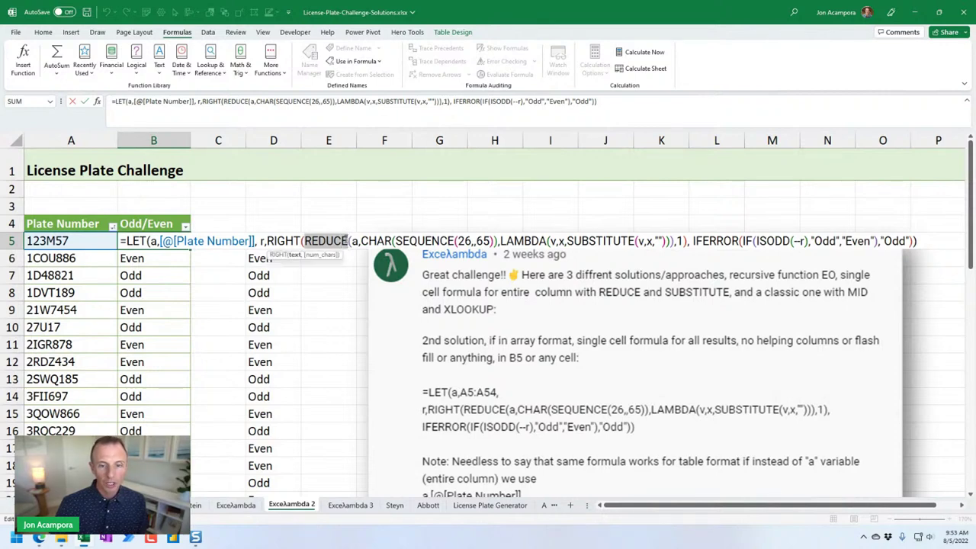
key(Escape)
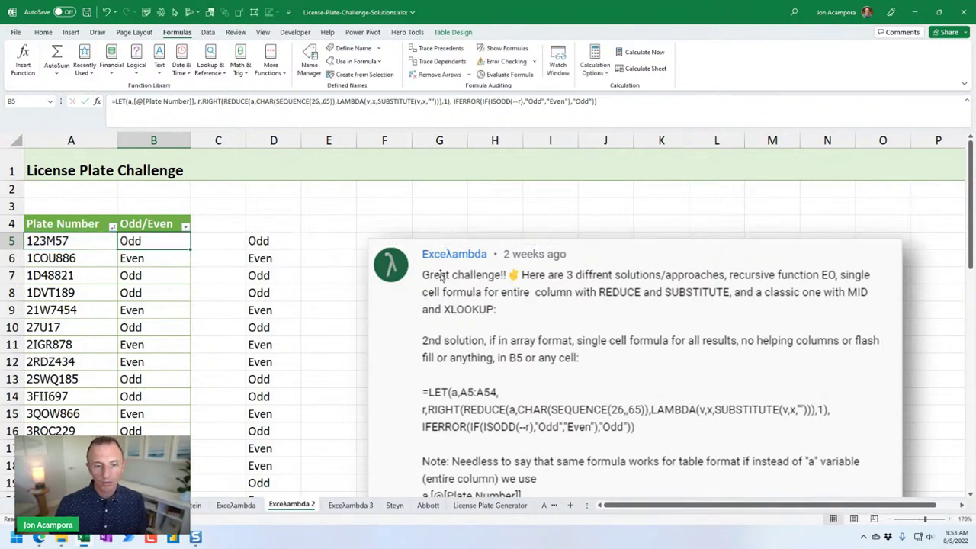
drag(446, 280, 448, 337)
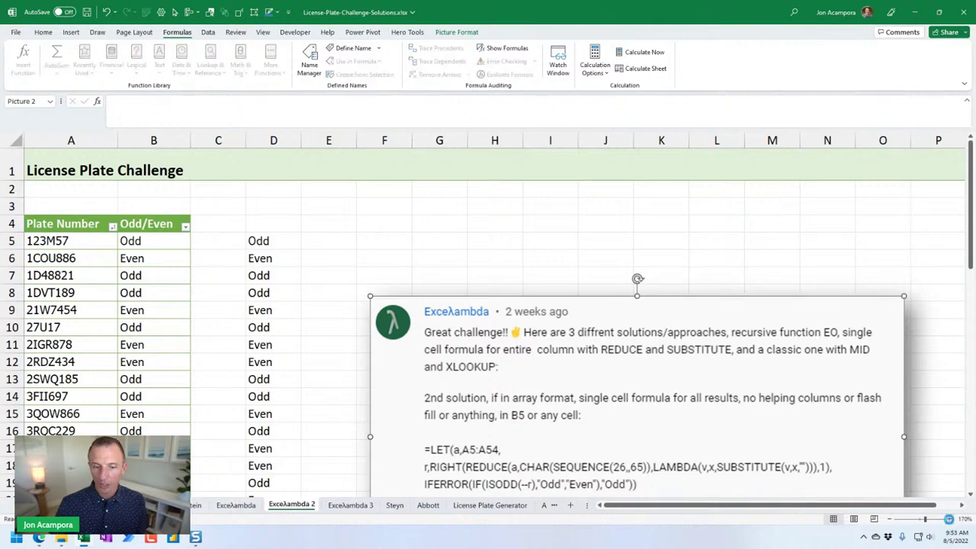
click(953, 518)
scroll(389, 289, up, 2)
click(181, 254)
double_click(175, 252)
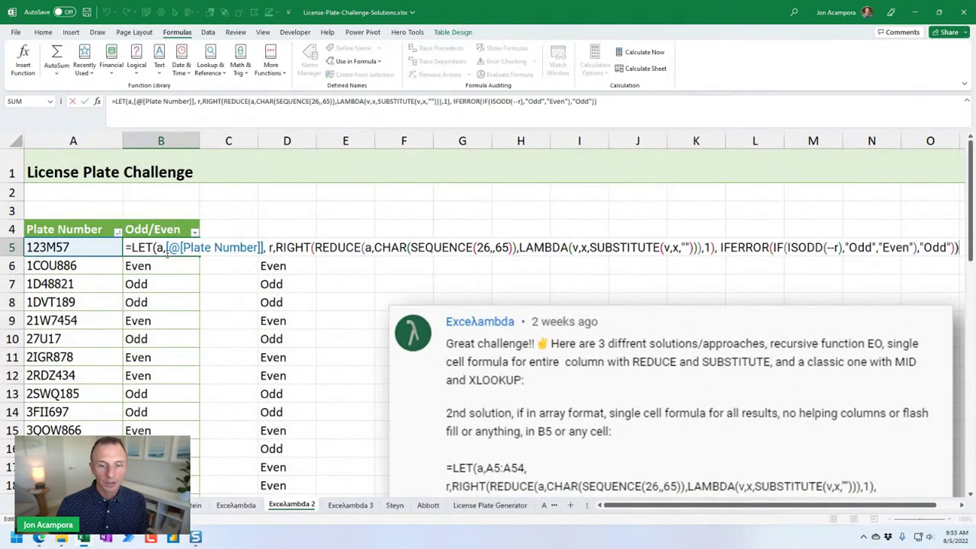
drag(374, 249, 516, 247)
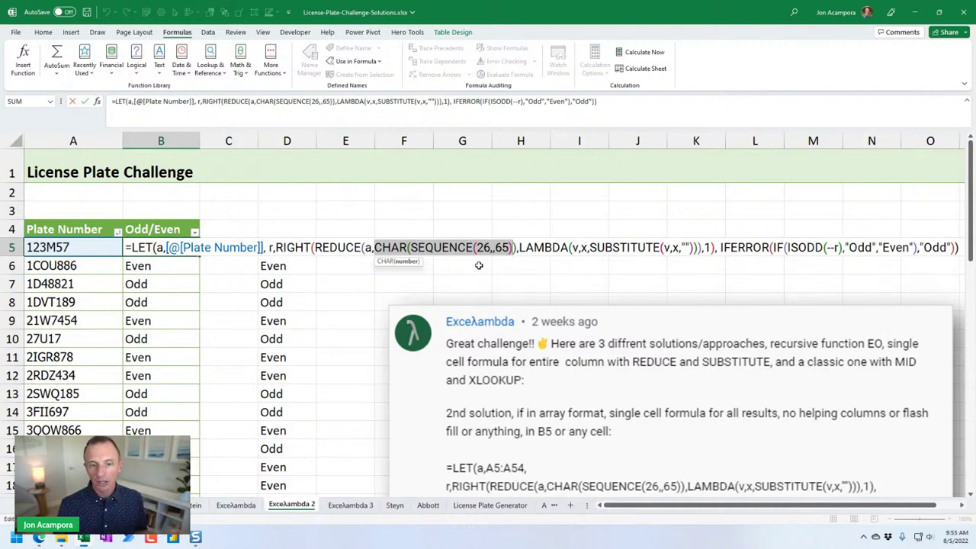
key(Escape)
click(396, 283)
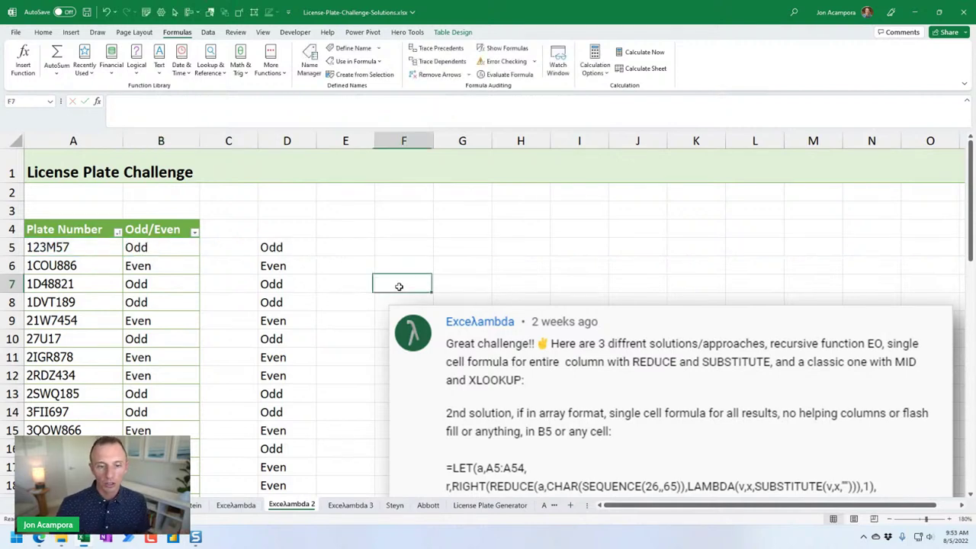
text(=char)
key(Tab)
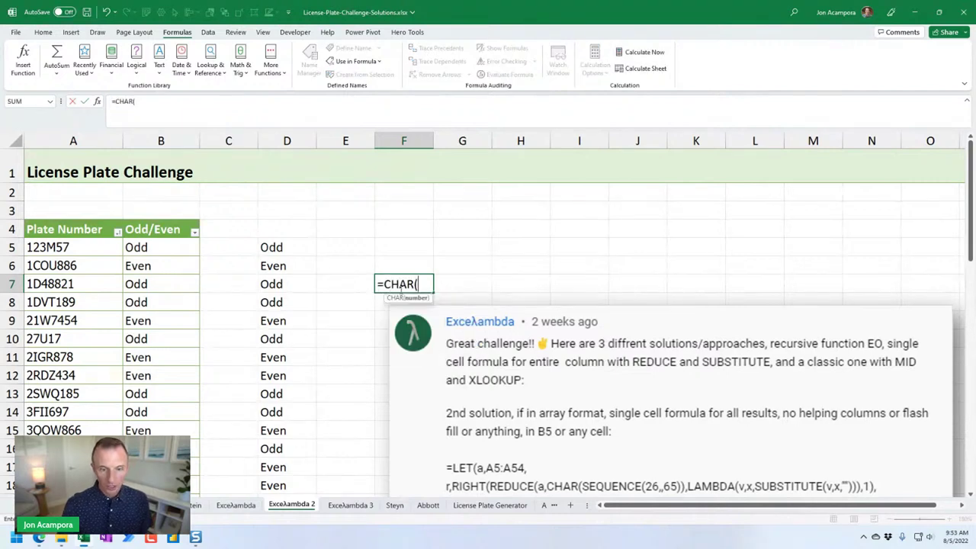
text(26)
key(ctrl+Return)
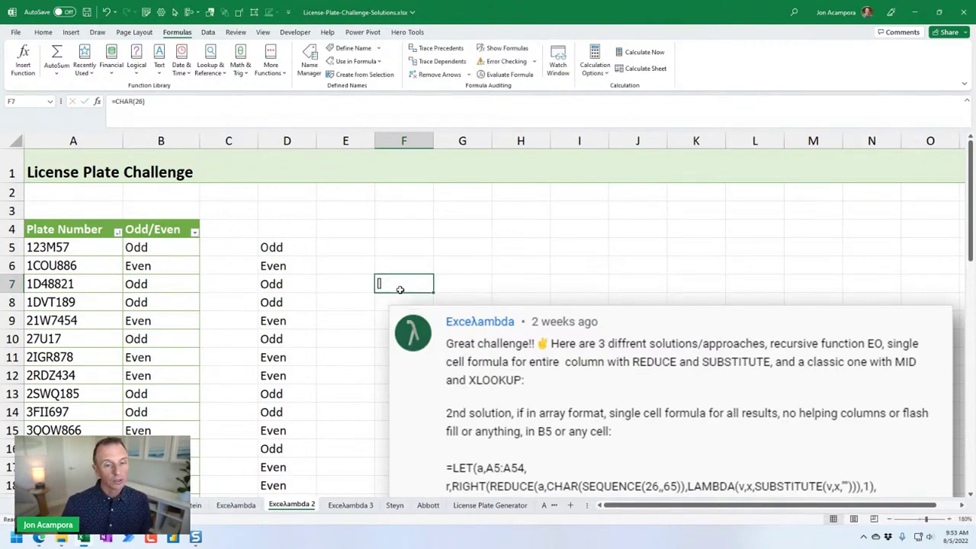
double_click(163, 247)
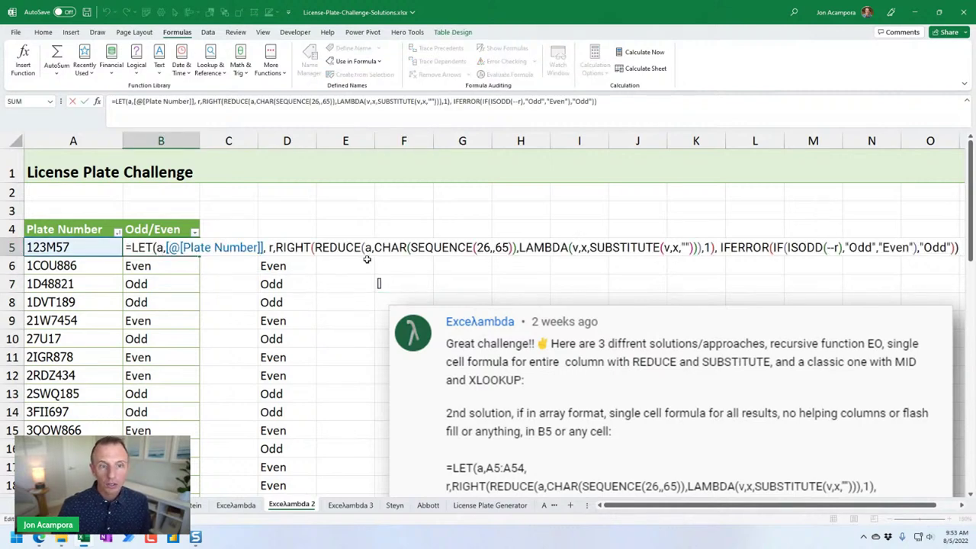
key(Escape)
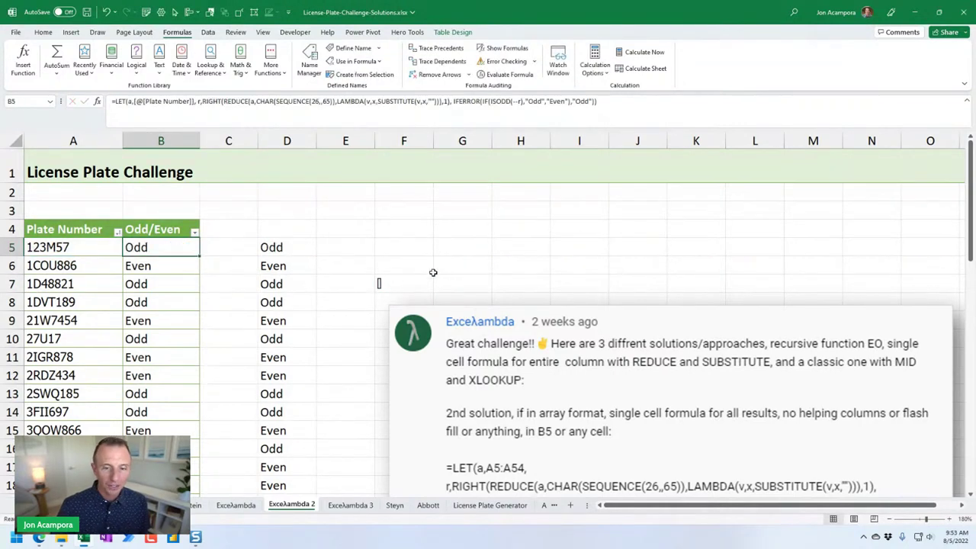
click(391, 283)
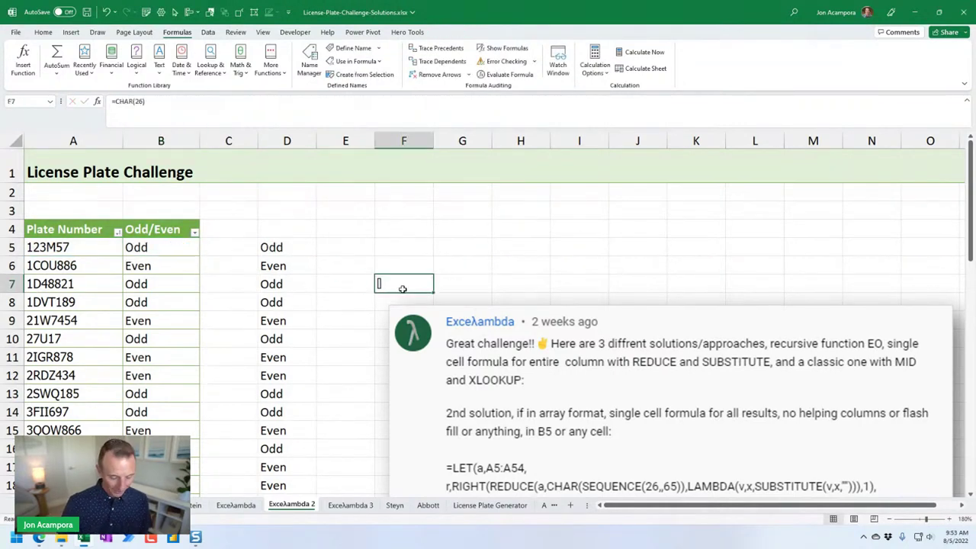
double_click(139, 101)
text(6)
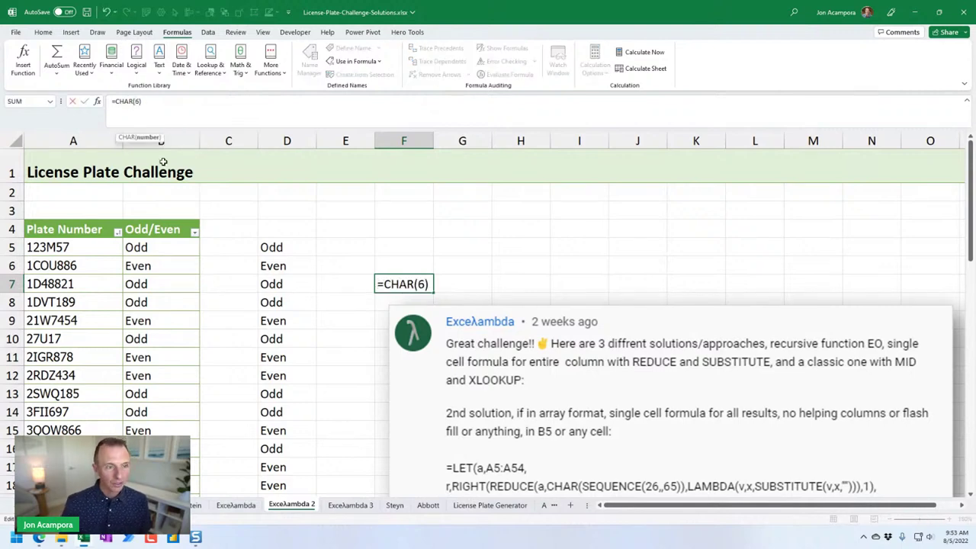
text(6)
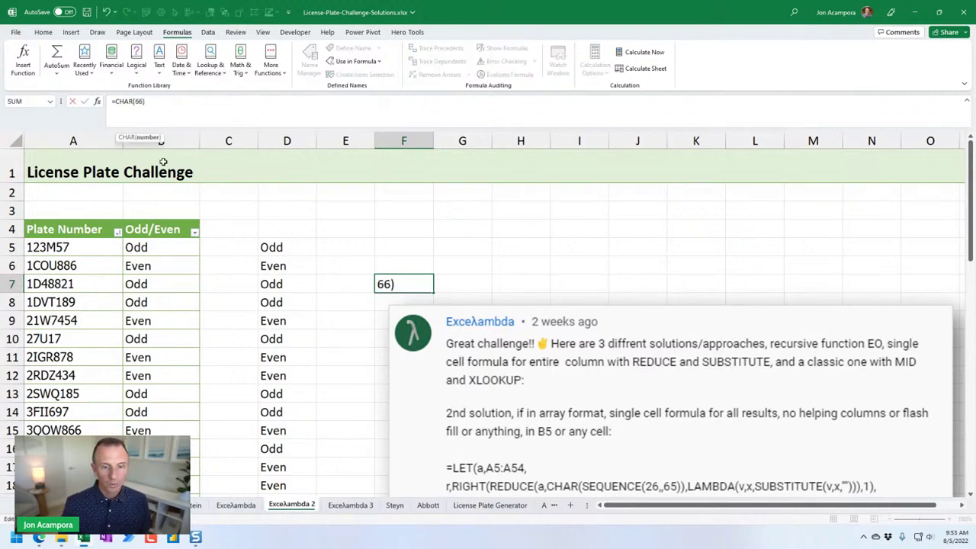
key(Return)
key(Up)
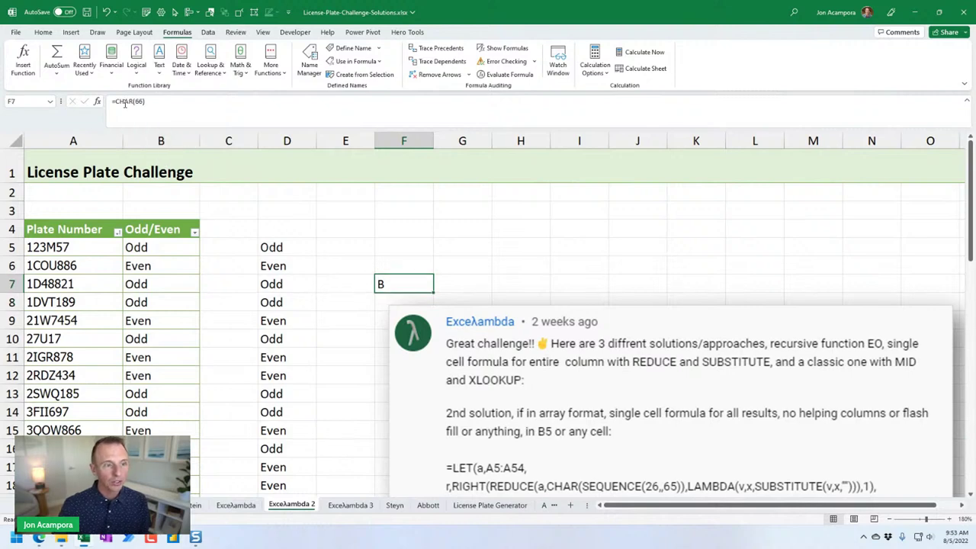
double_click(139, 100)
text(56)
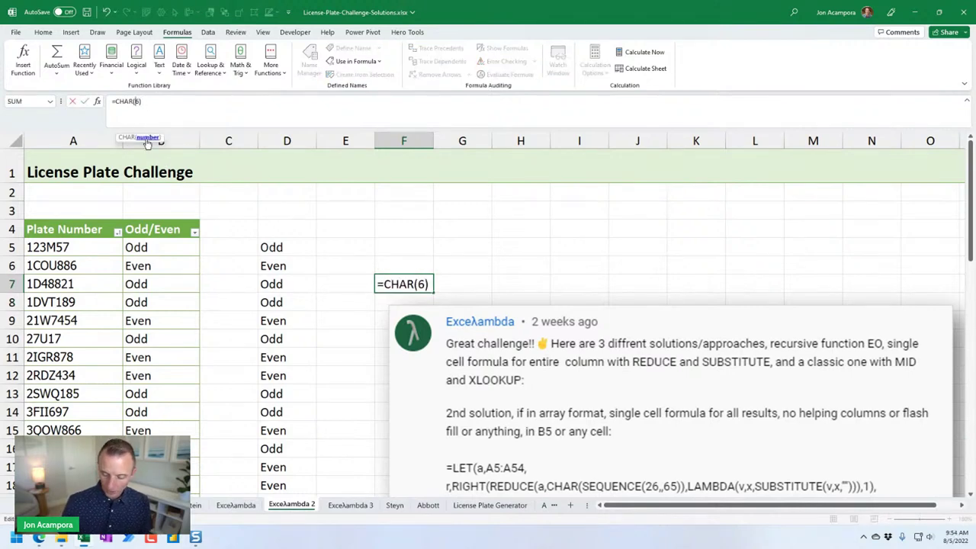
key(Return)
key(Up)
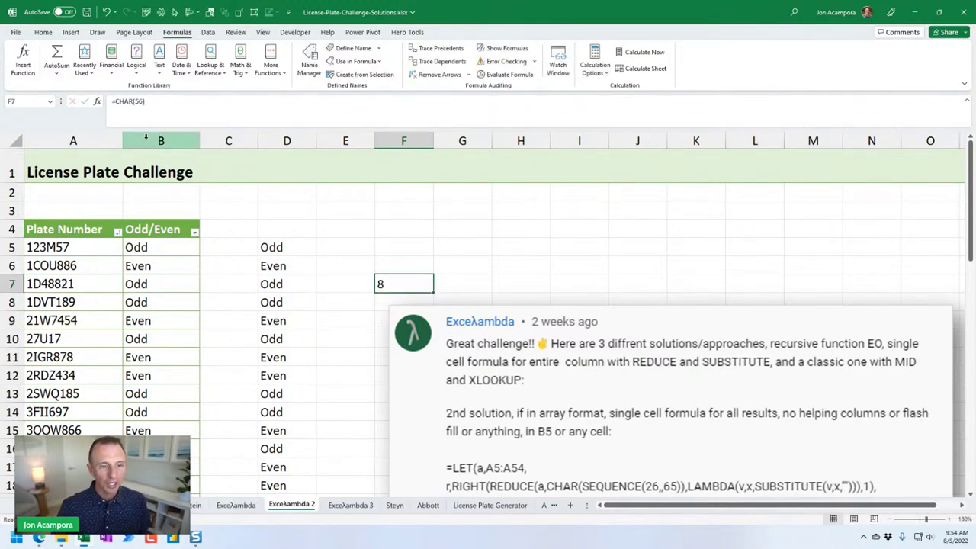
double_click(139, 101)
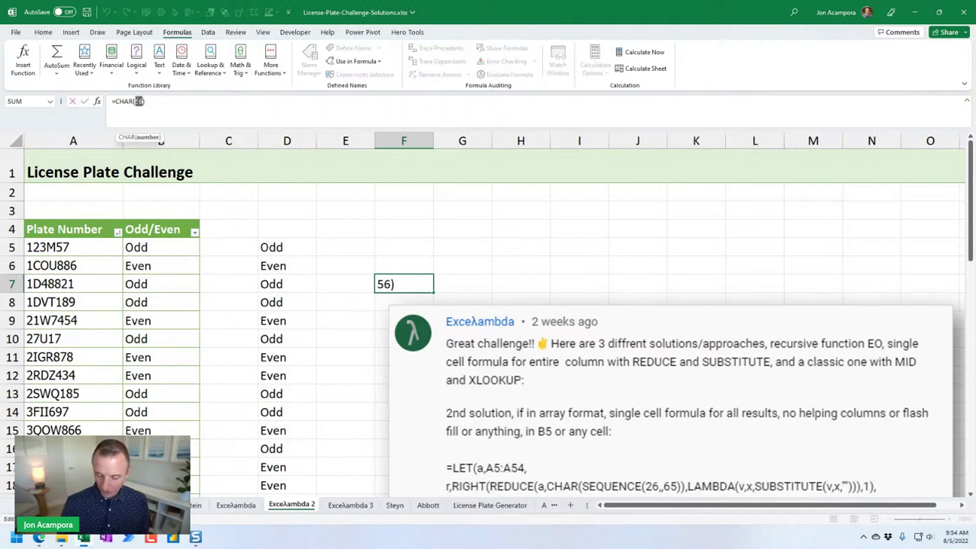
text(65)
key(Return)
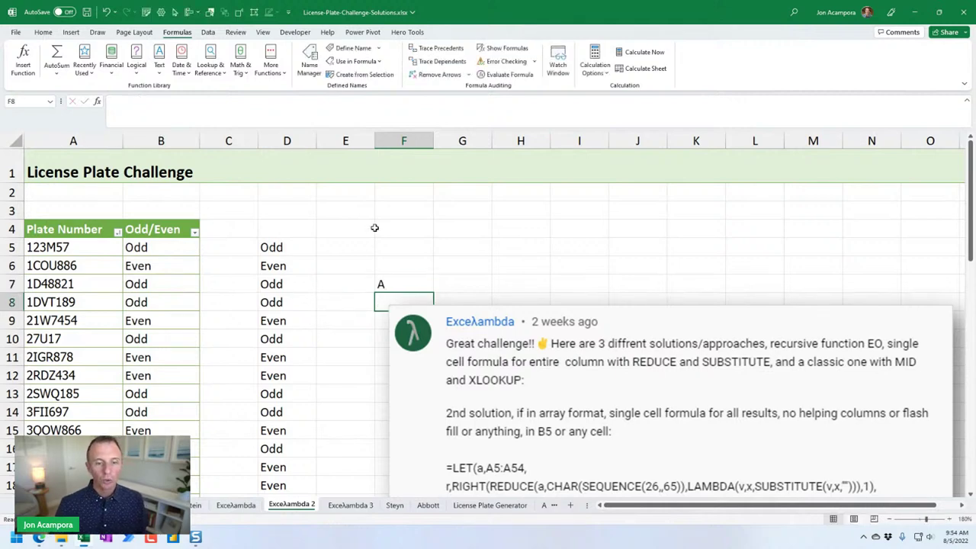
click(401, 279)
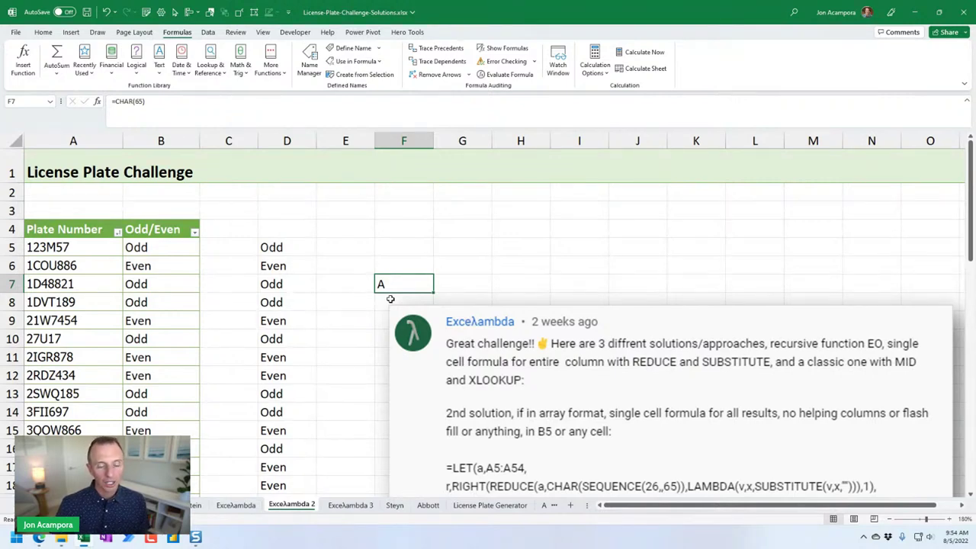
double_click(393, 289)
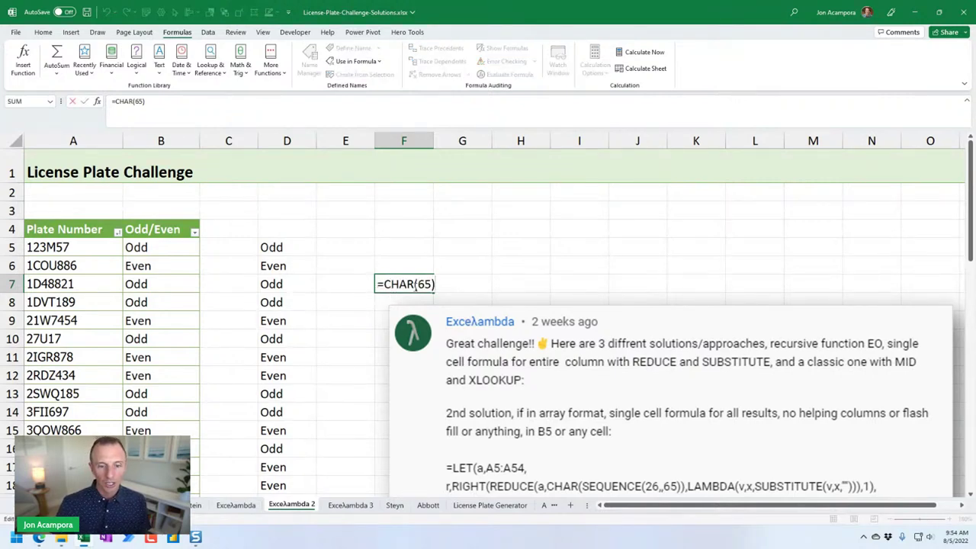
double_click(425, 283)
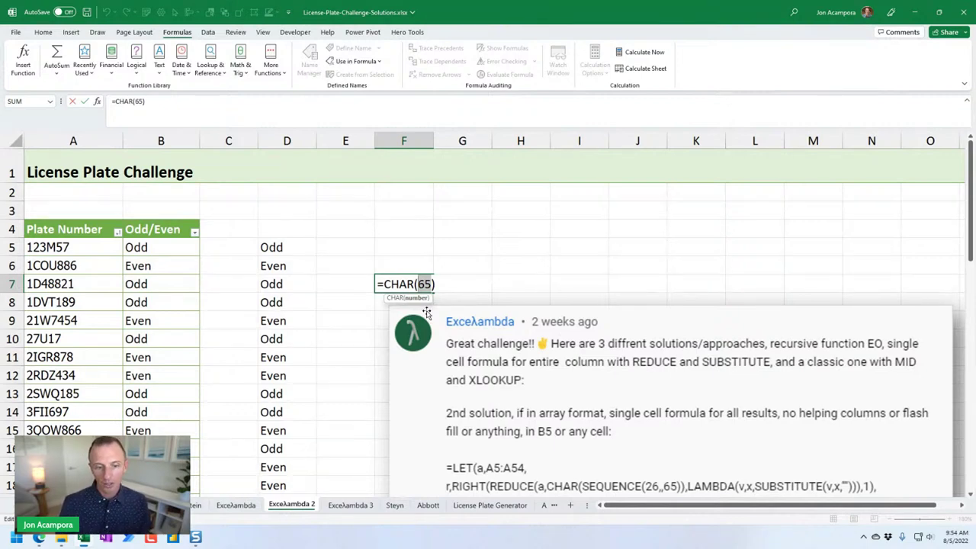
text(66)
key(Return)
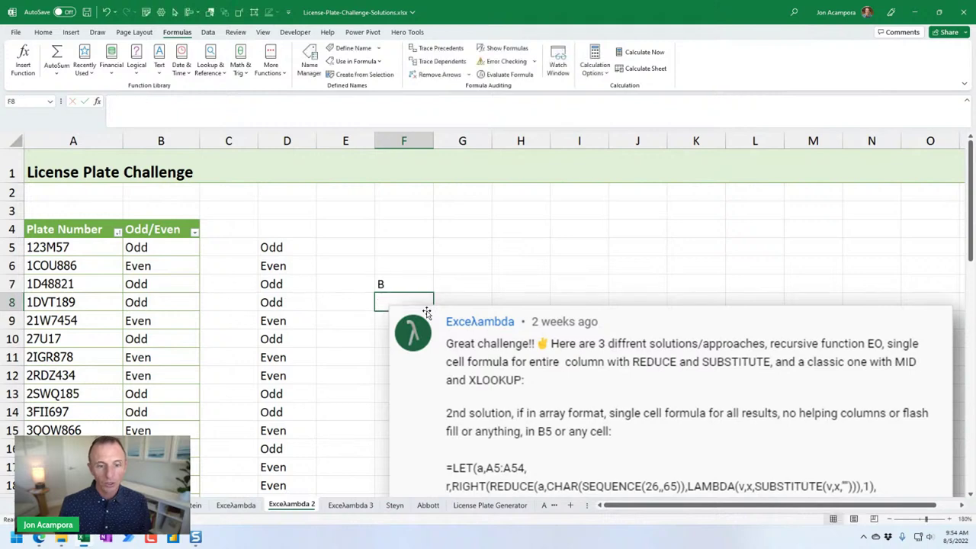
click(382, 284)
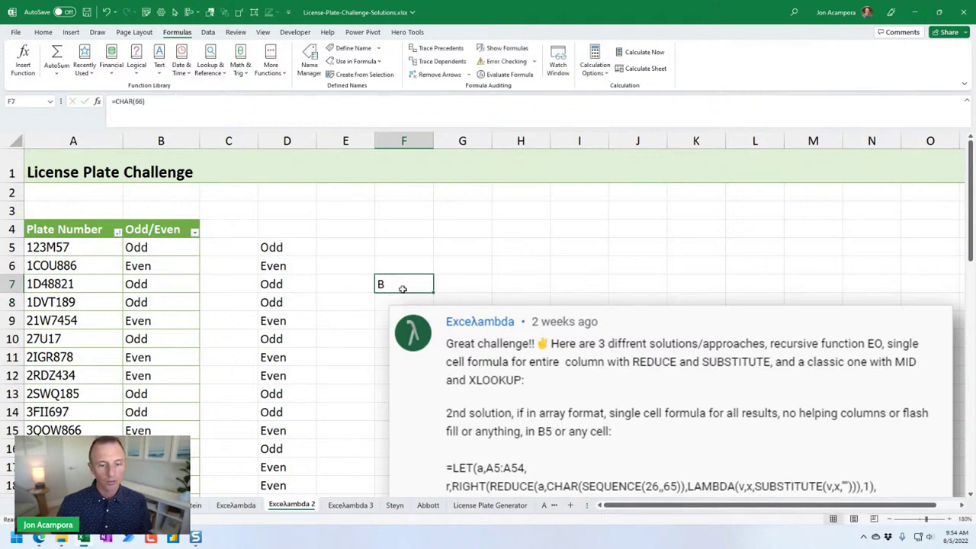
key(Delete)
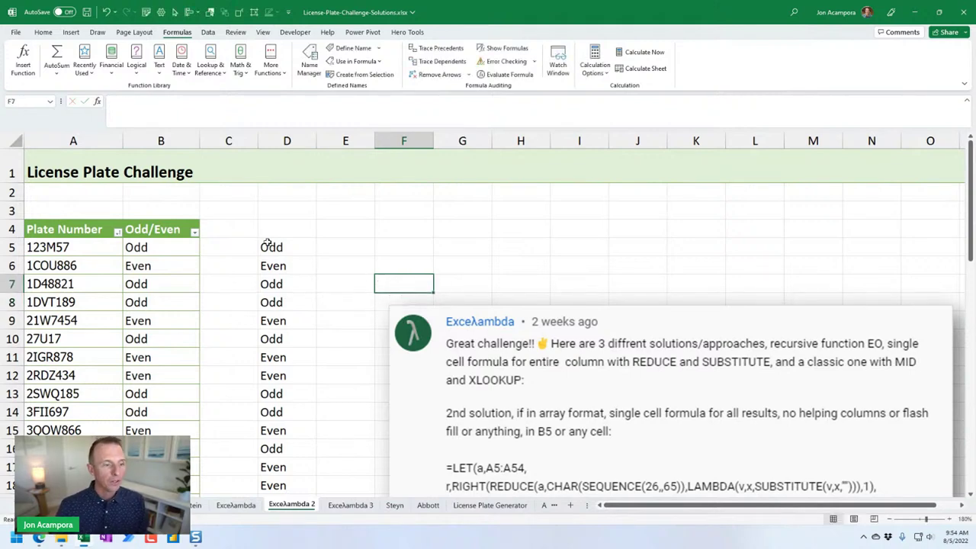
click(81, 252)
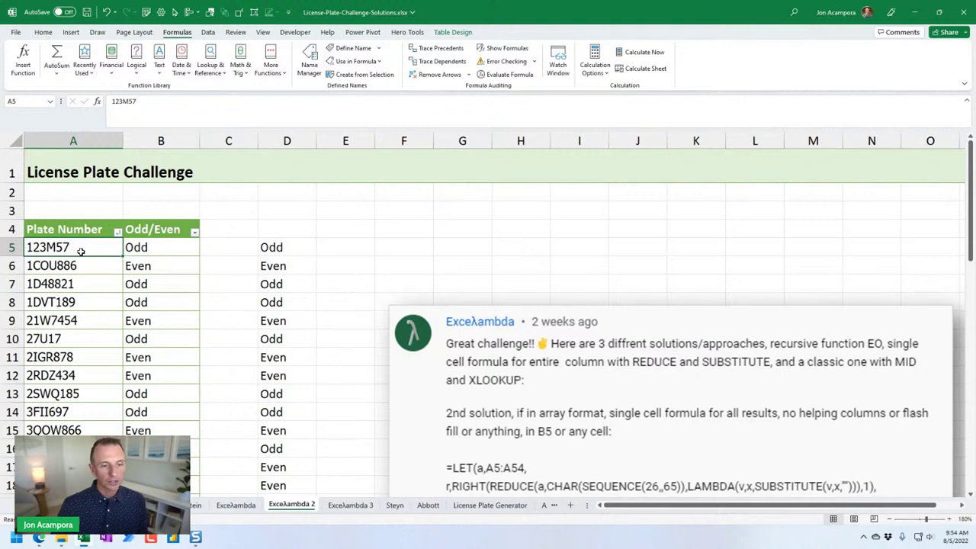
double_click(149, 250)
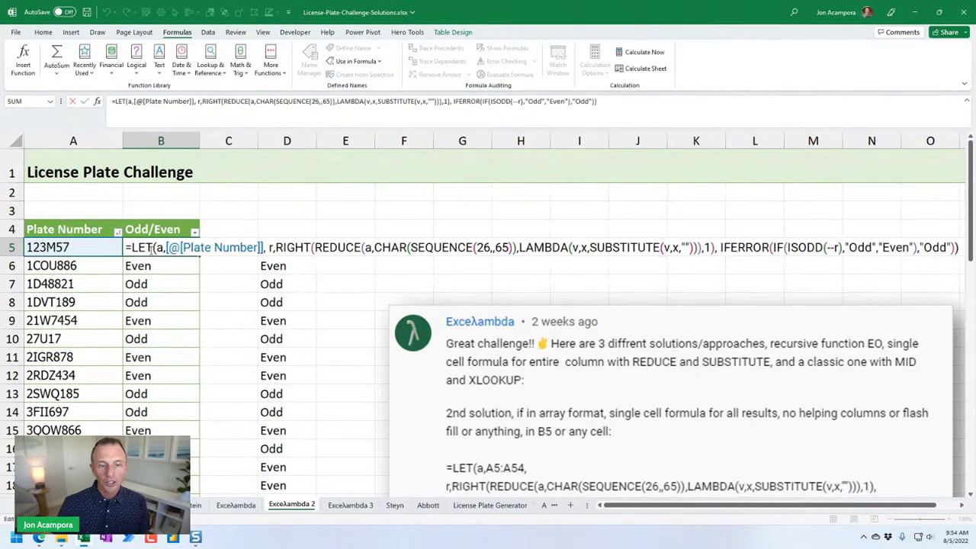
key(Escape)
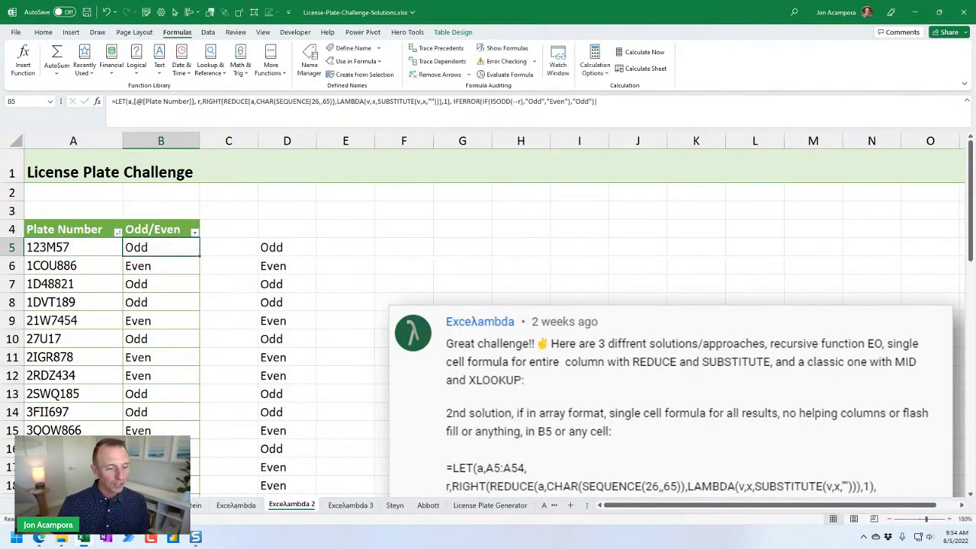
click(14, 511)
click(137, 505)
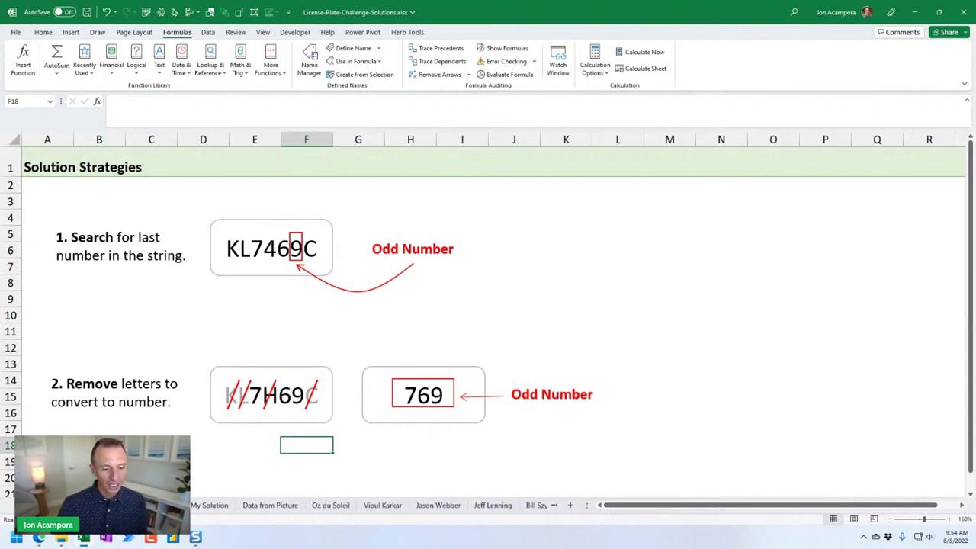
scroll(366, 505, right, 10)
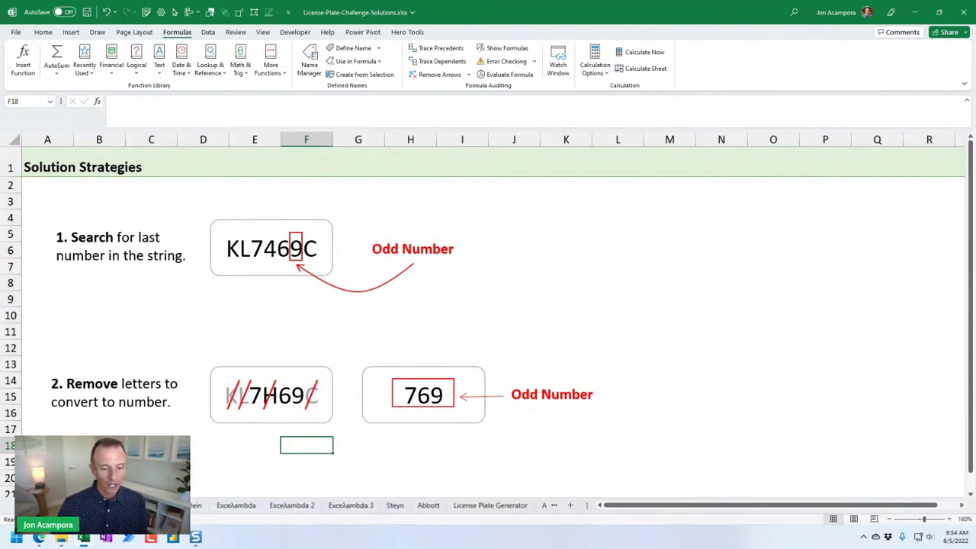
scroll(229, 504, right, 4)
click(202, 505)
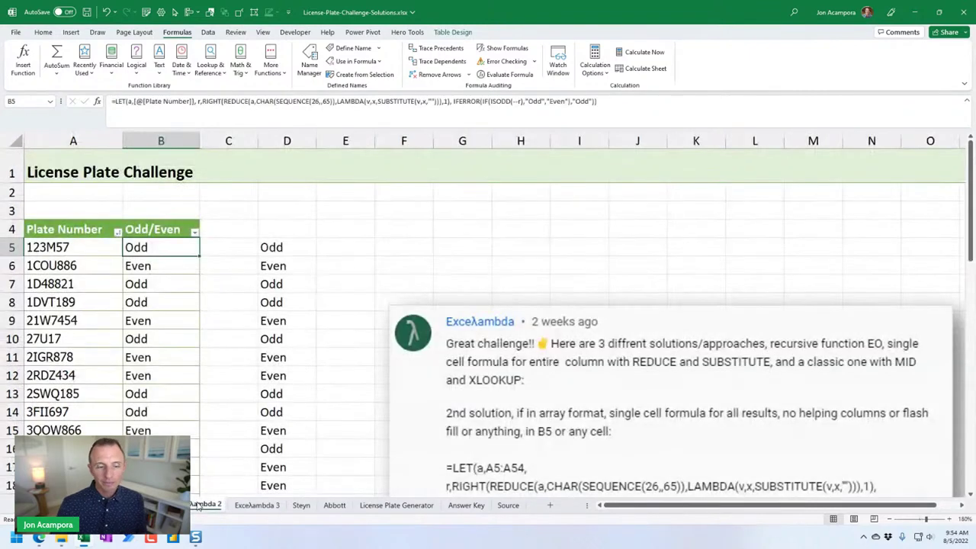
key(F2)
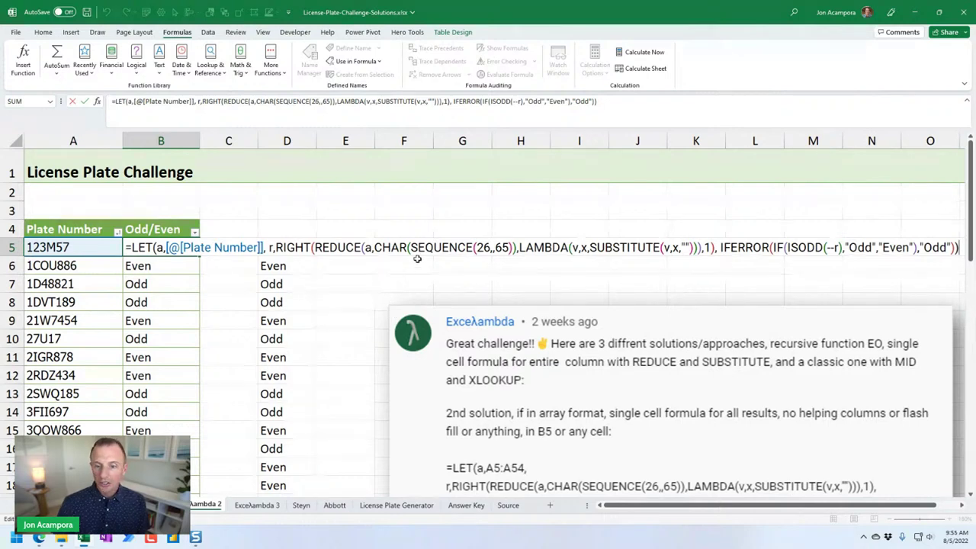
key(ctrl+Return)
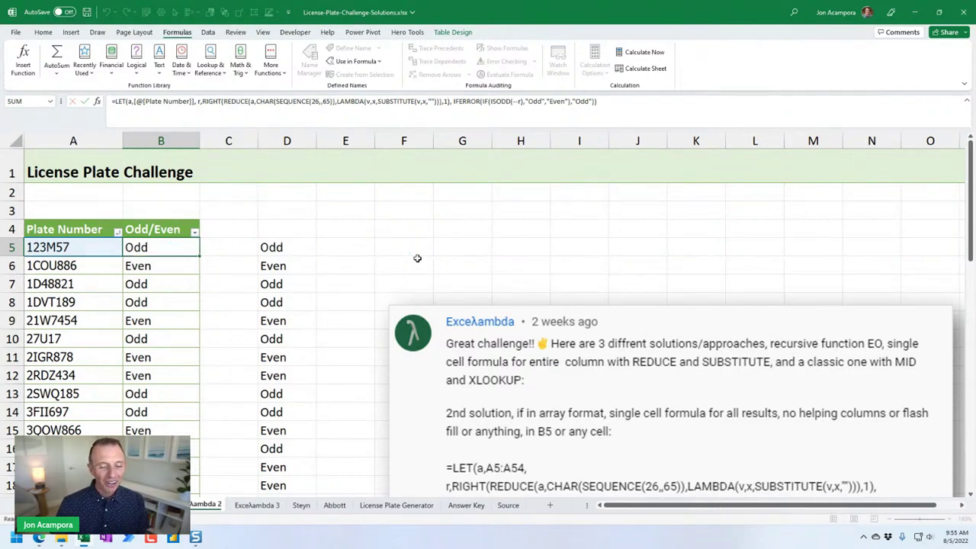
click(254, 505)
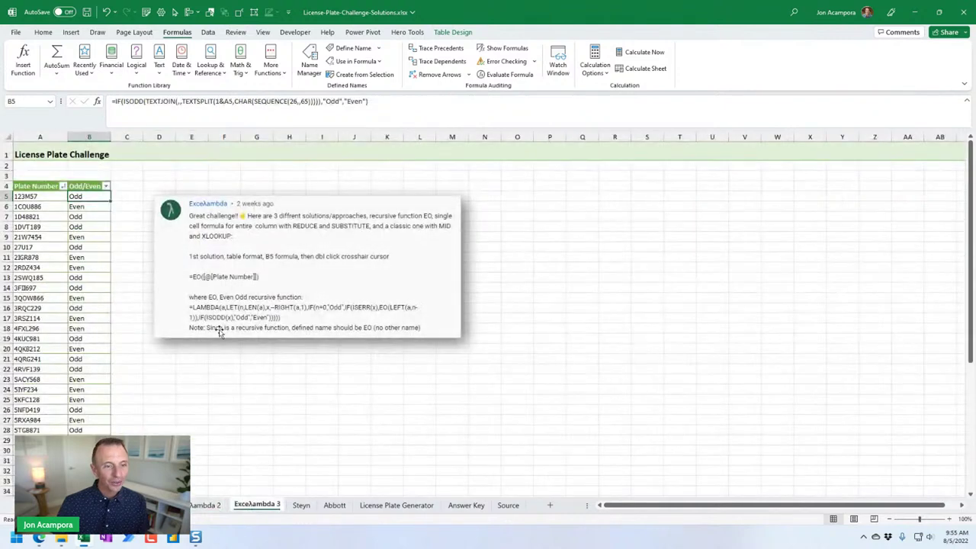
drag(216, 238, 219, 259)
double_click(74, 195)
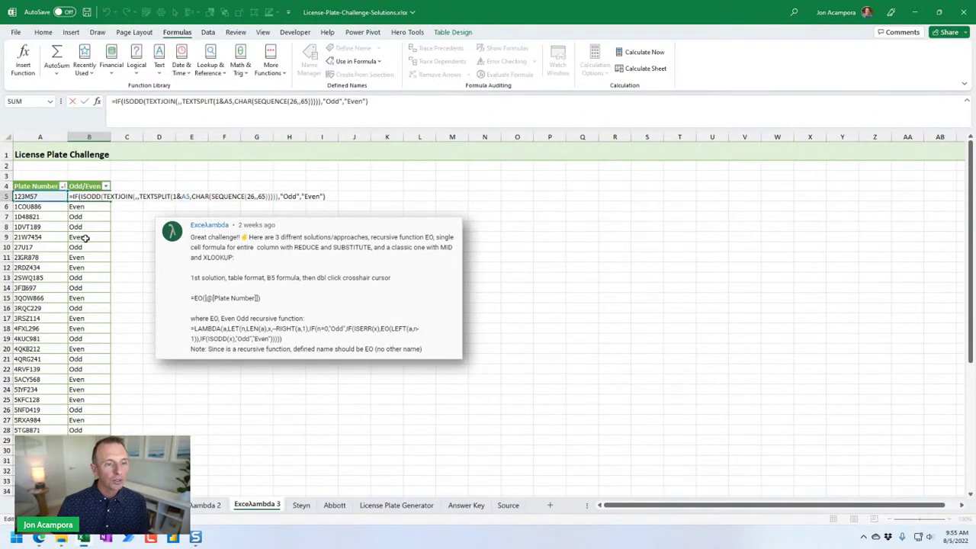
key(Escape)
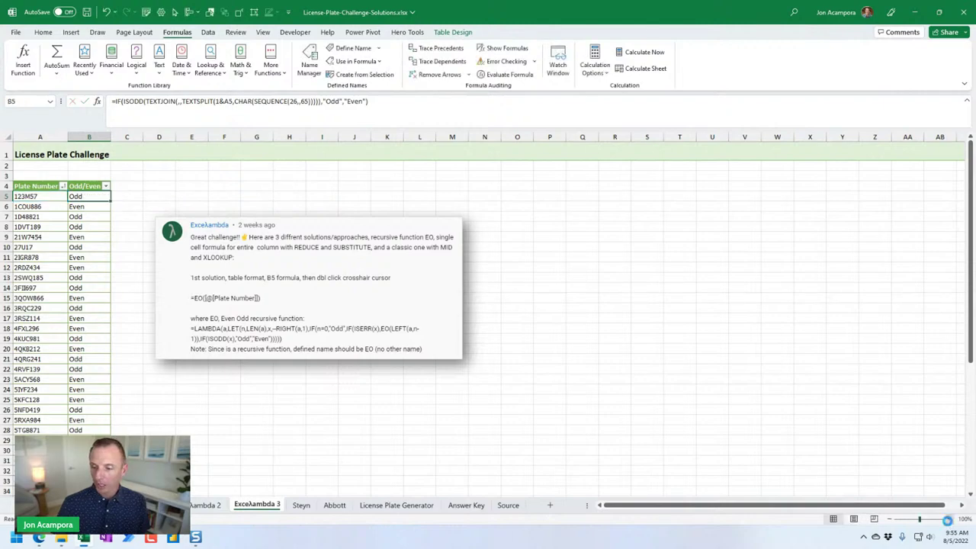
click(947, 520)
click(948, 519)
click(948, 519)
click(949, 519)
click(948, 520)
click(948, 519)
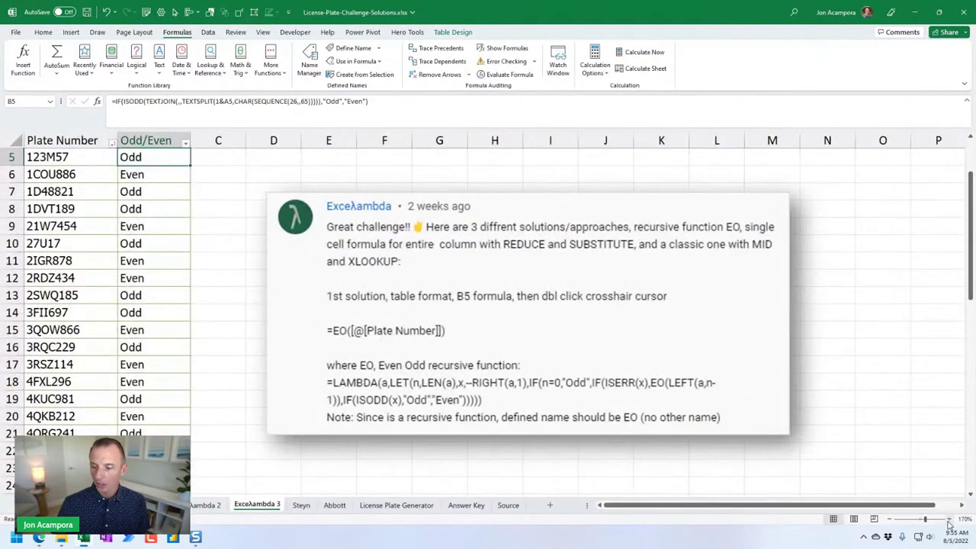
scroll(161, 328, up, 2)
double_click(161, 252)
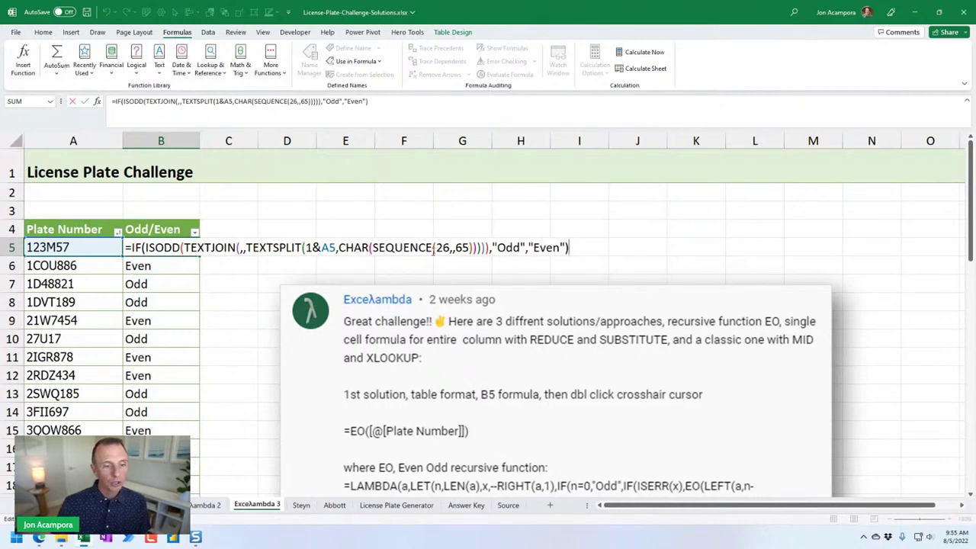
key(ctrl+Return)
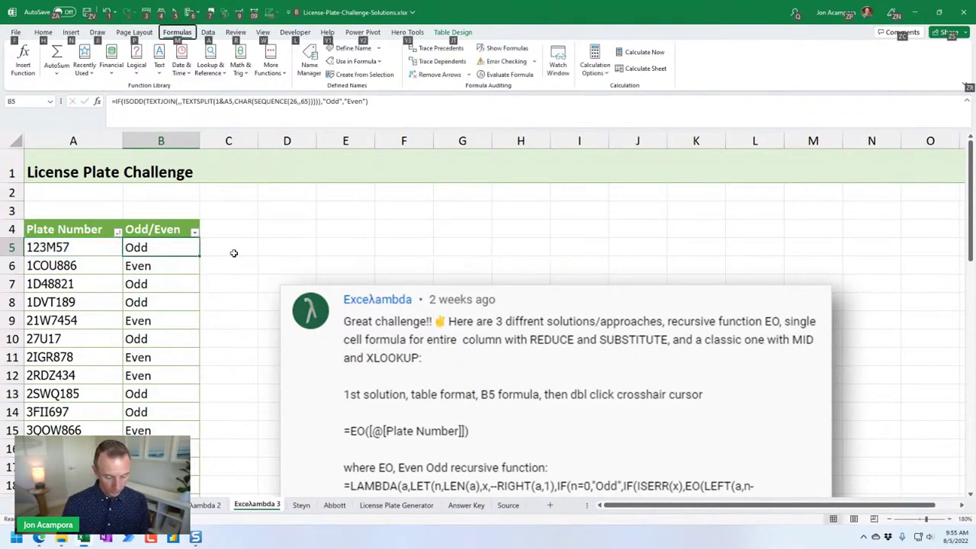
key(alt+m)
key(v)
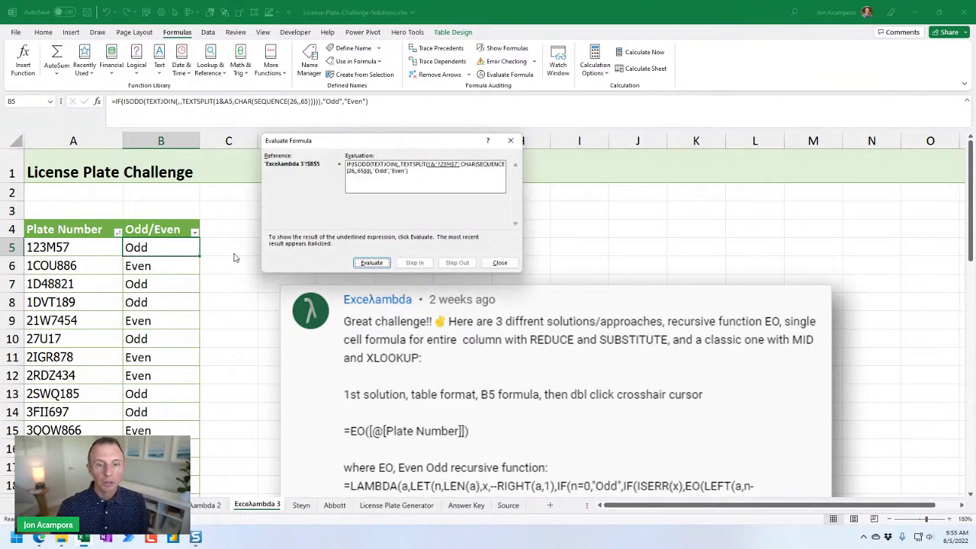
key(Return)
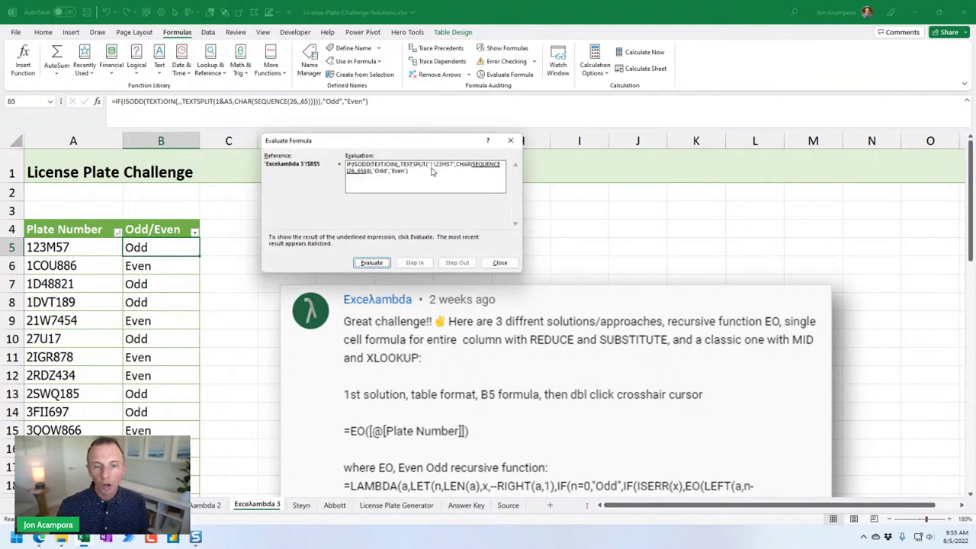
key(Return)
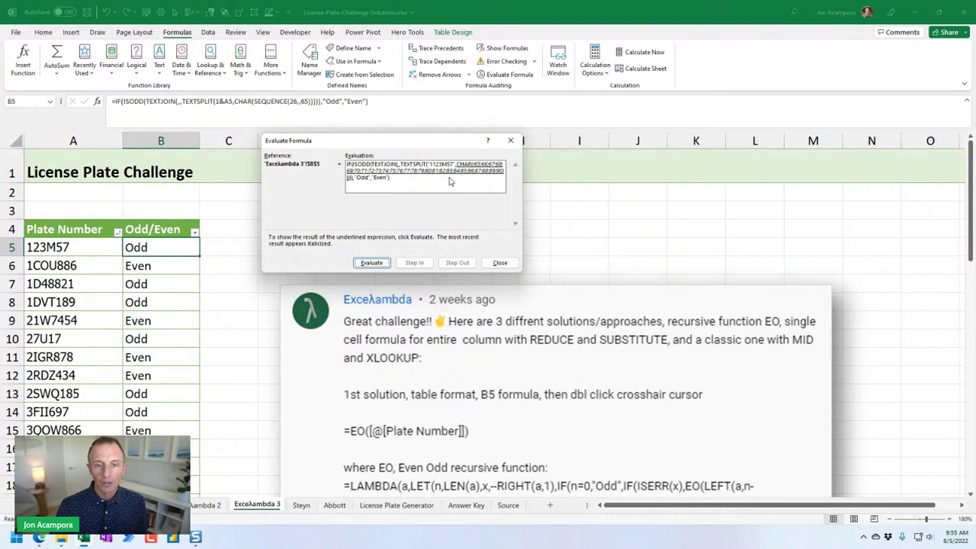
key(Return)
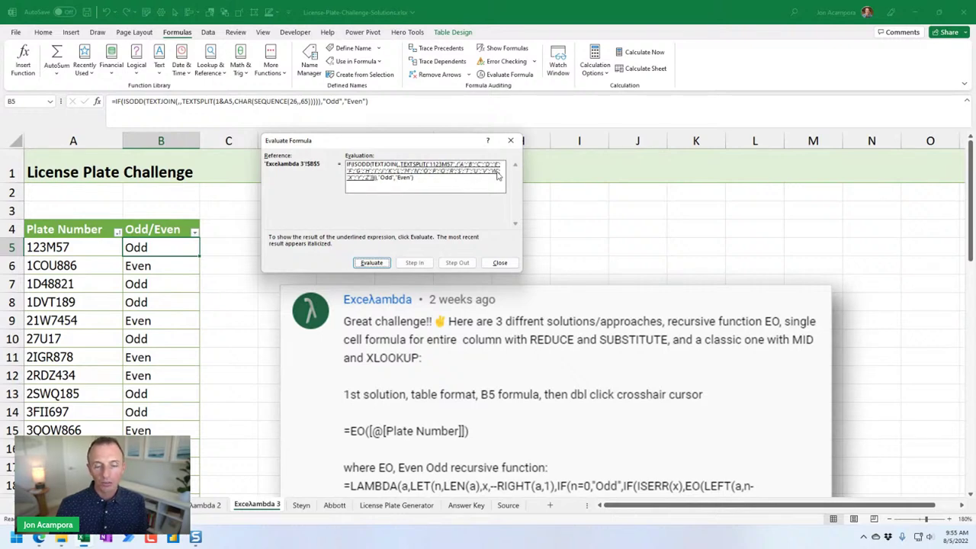
key(Return)
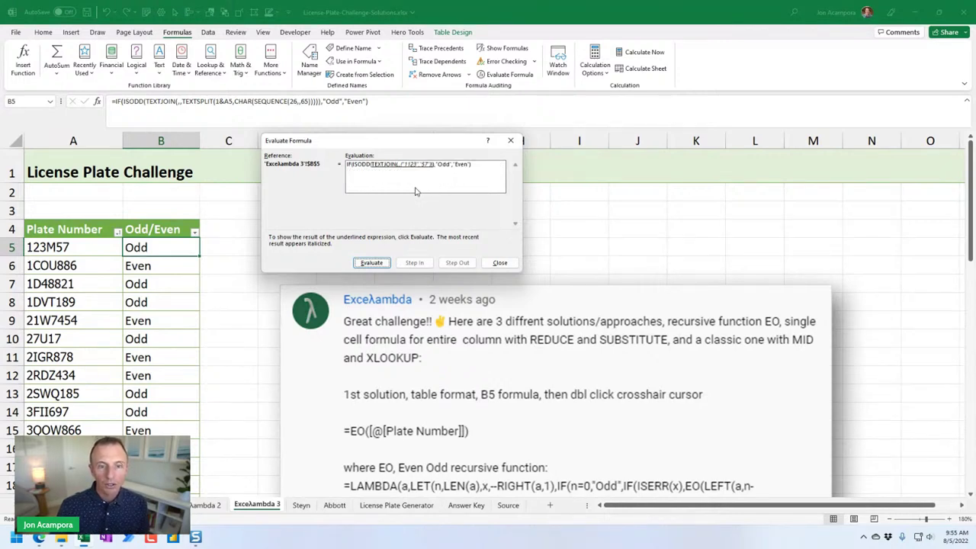
key(Return)
key(Return)
key(Return)
key(Return)
key(Return)
key(Return)
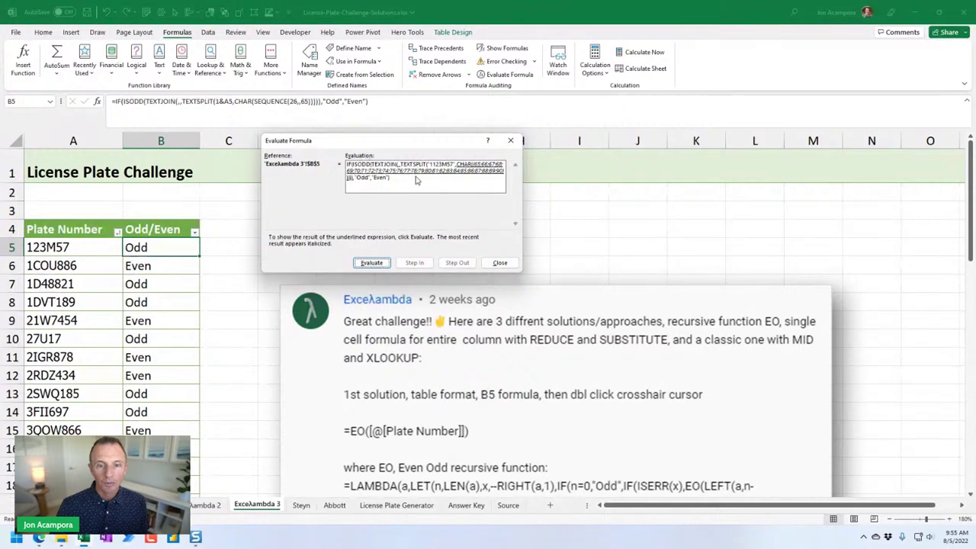
key(Return)
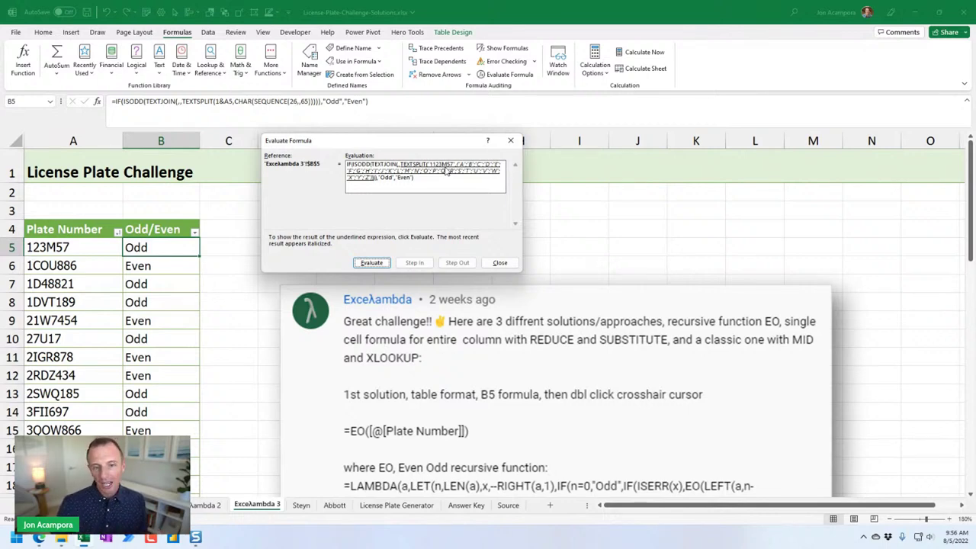
key(Return)
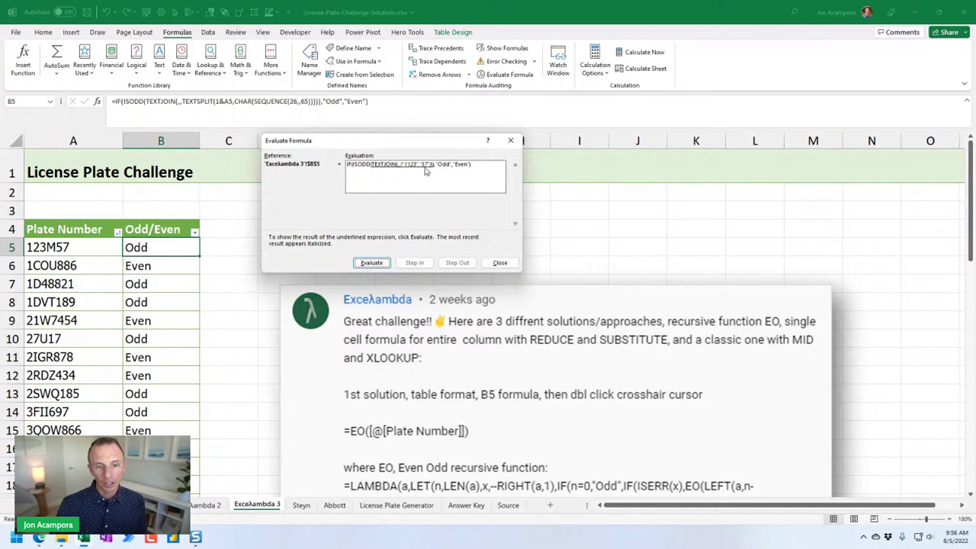
key(Return)
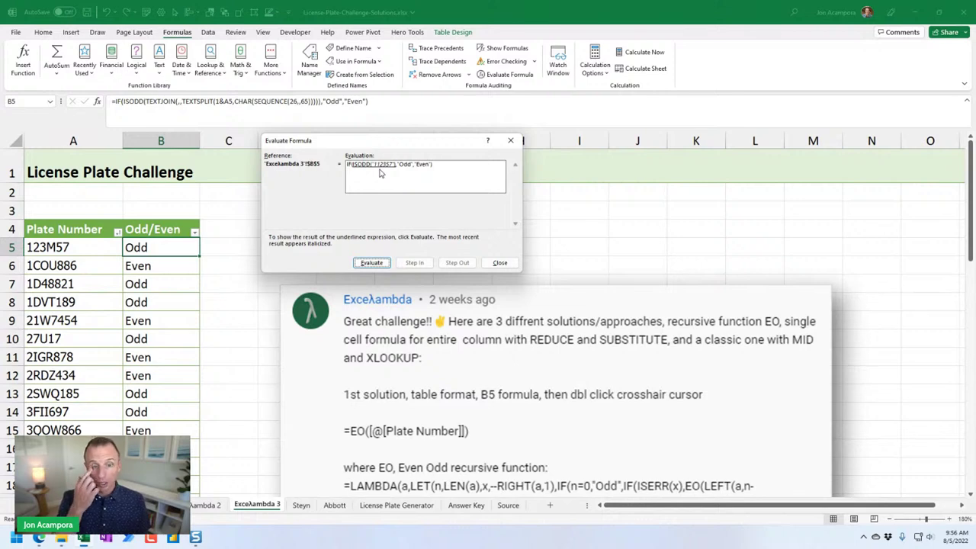
key(Escape)
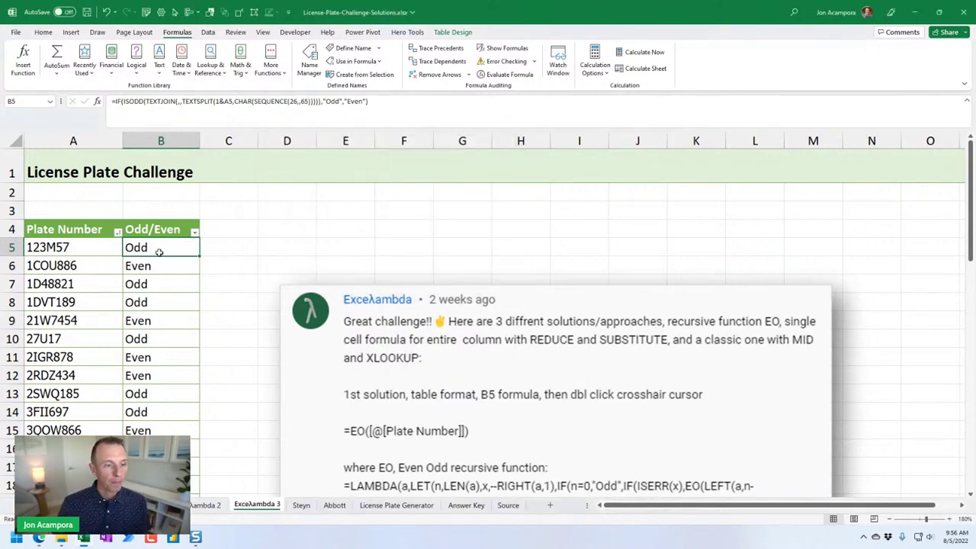
Step: View B5's formula without changing it, then bring up the Solution Strategies sheet
key(F2)
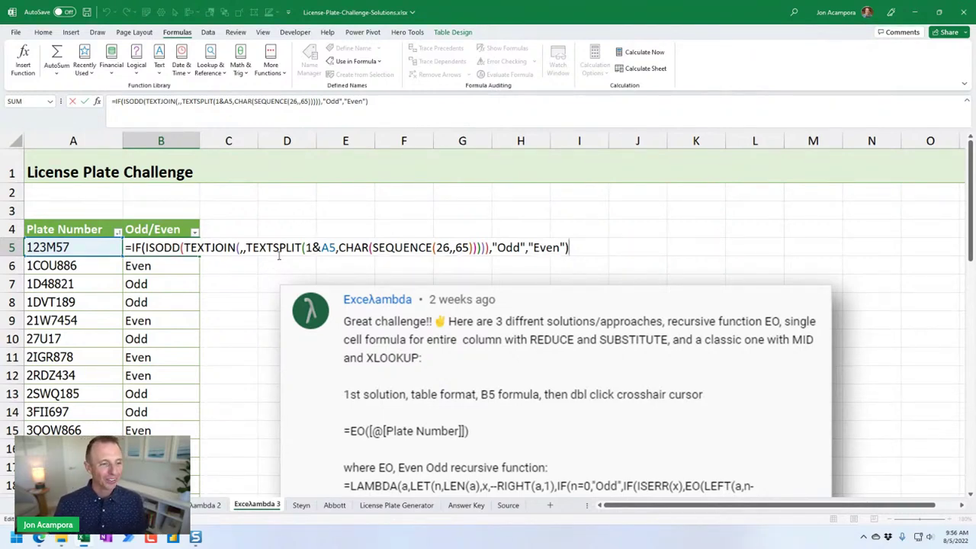
key(Escape)
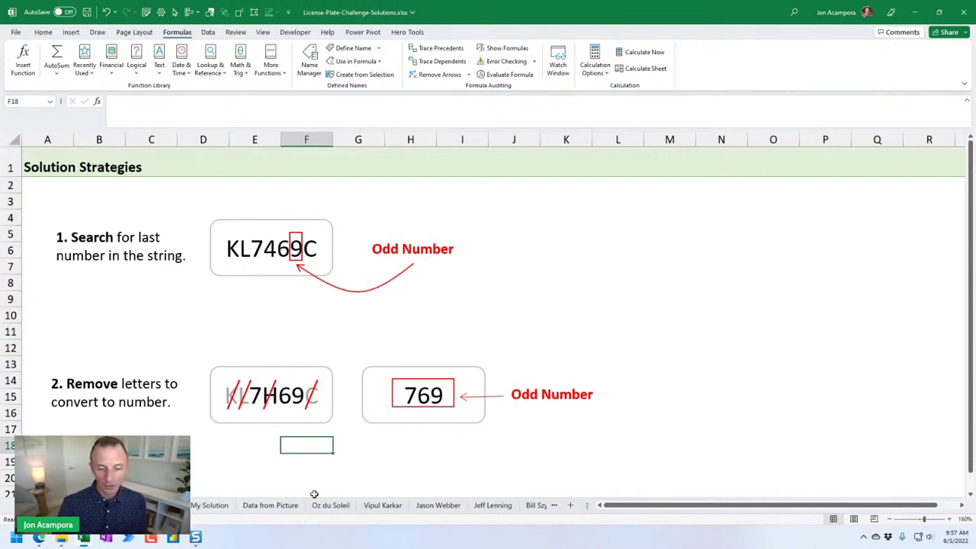
scroll(343, 505, down, 5)
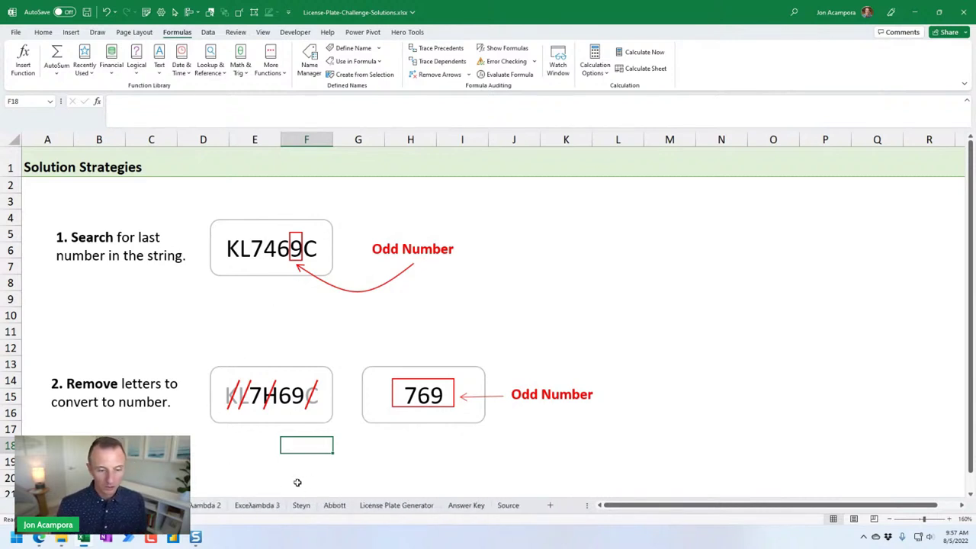
Step: Open the Steyn sheet, move its comment card slightly lower, and glance at B5's LET formula
click(300, 505)
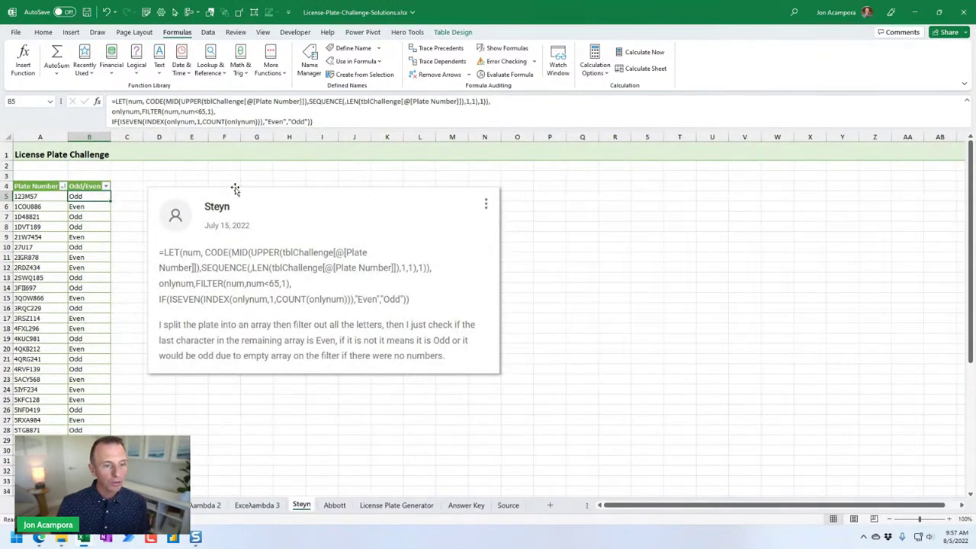
drag(232, 190, 233, 216)
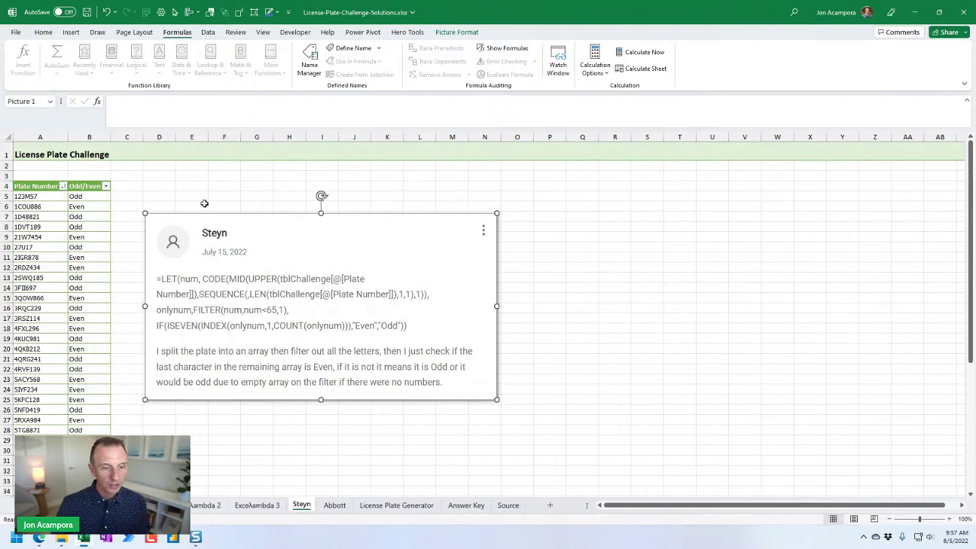
double_click(82, 197)
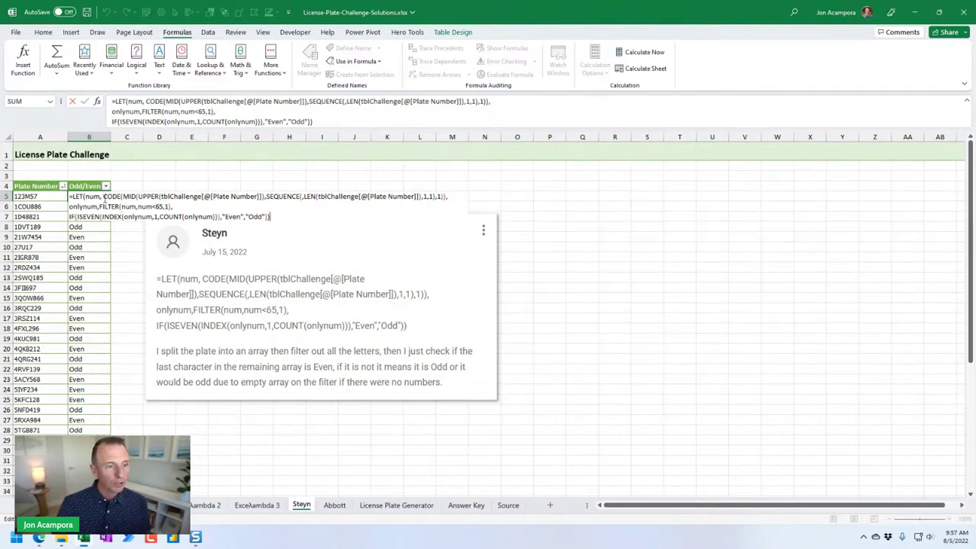
key(Escape)
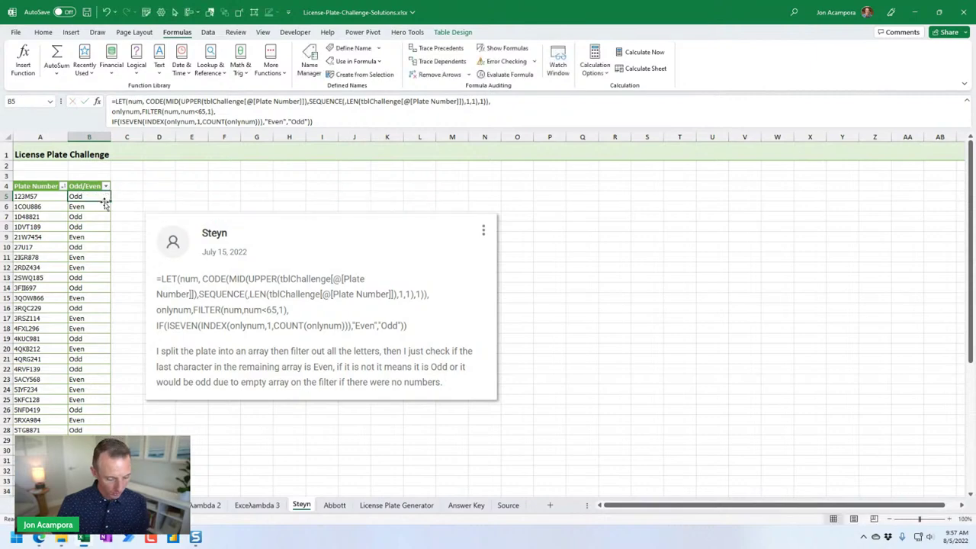
Step: Zoom to 170% and inspect the MID and UPPER arguments in B5's LET formula unchanged
click(951, 518)
click(951, 519)
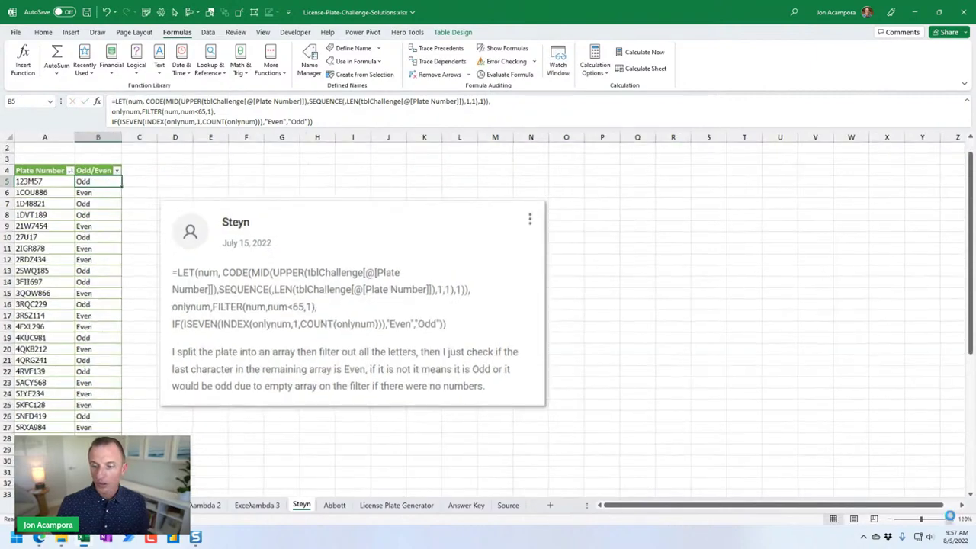
click(951, 519)
click(951, 519)
click(952, 519)
click(952, 518)
click(951, 518)
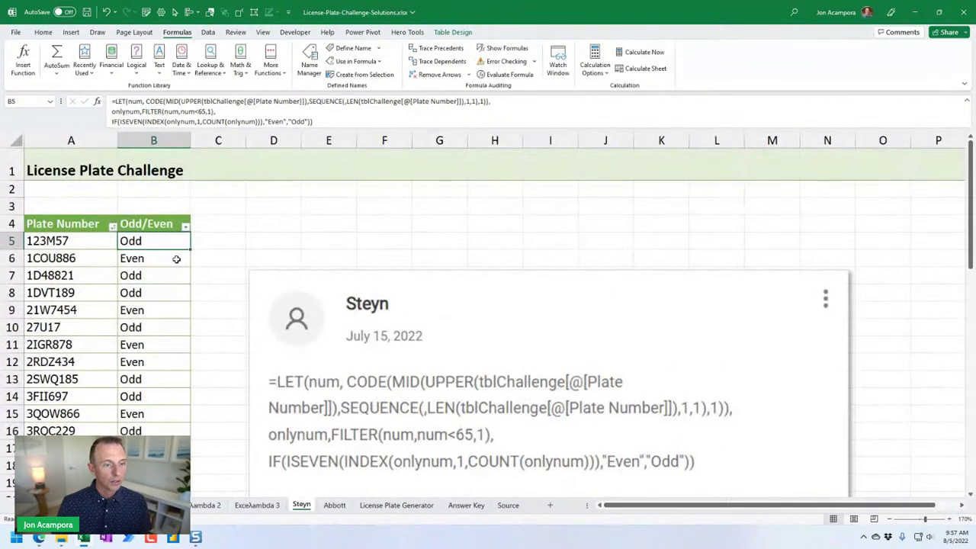
key(F2)
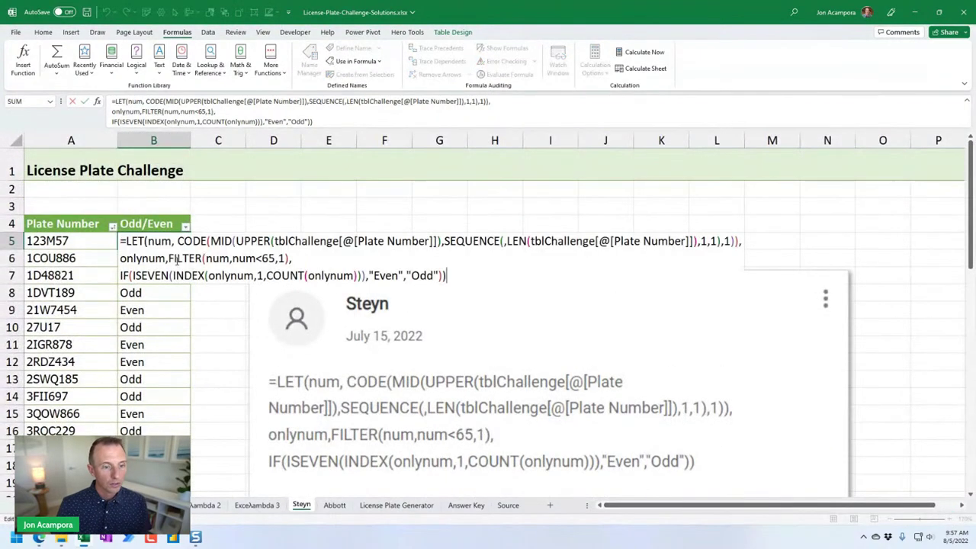
click(272, 241)
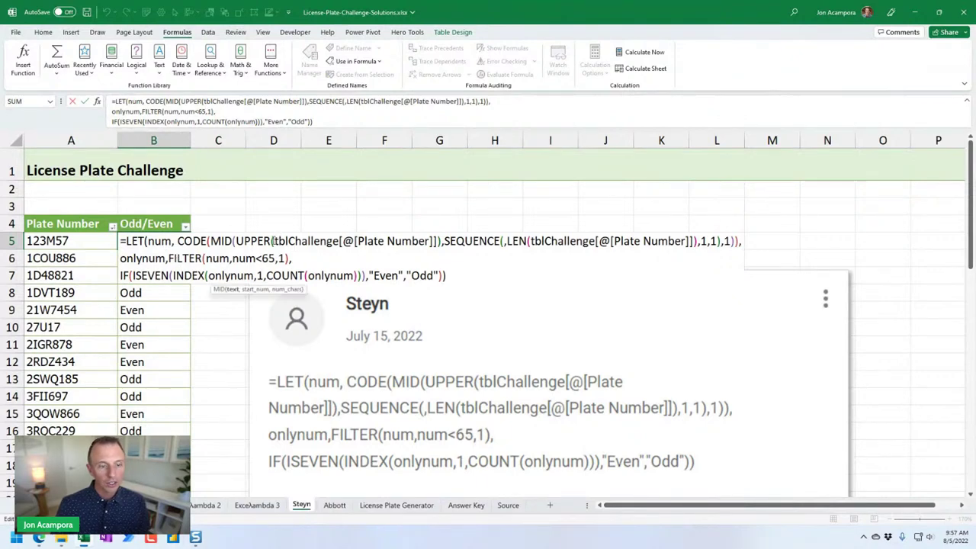
click(276, 241)
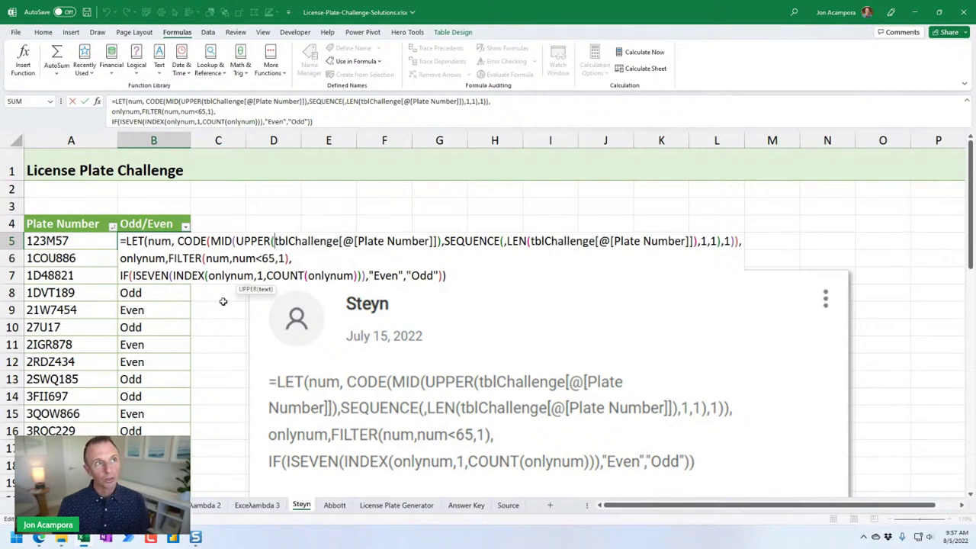
key(Escape)
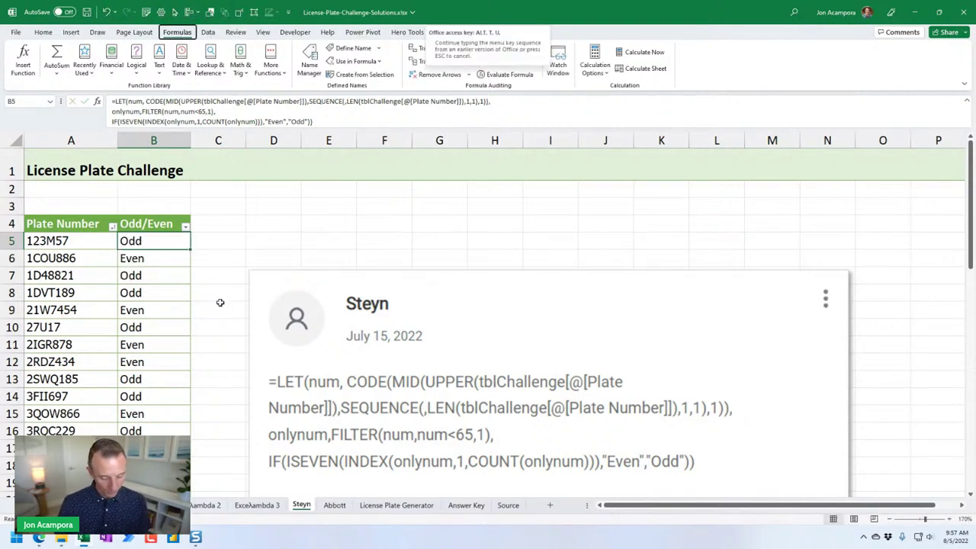
Step: Evaluate B5's formula through UPPER, LEN, SEQUENCE and MID to the character codes
key(alt+m)
key(v)
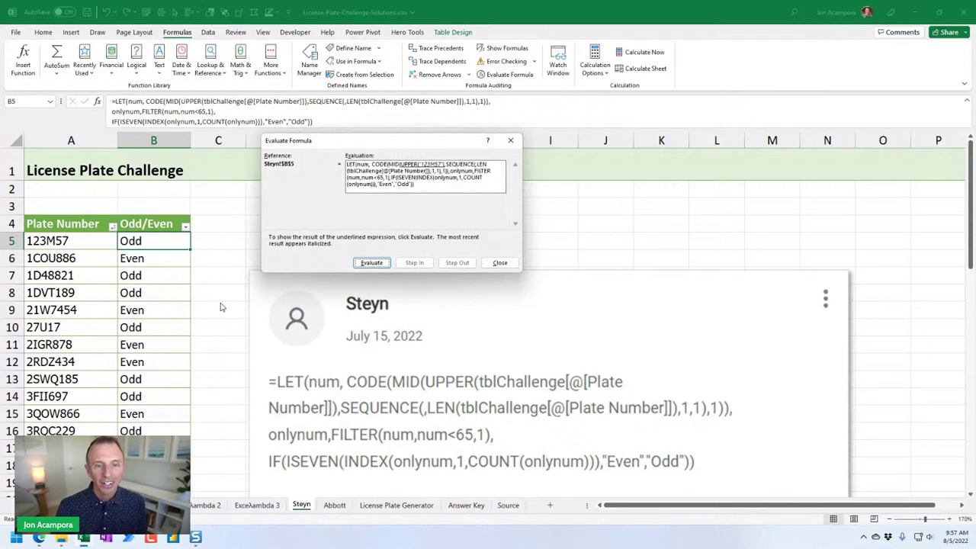
key(Return)
key(Return)
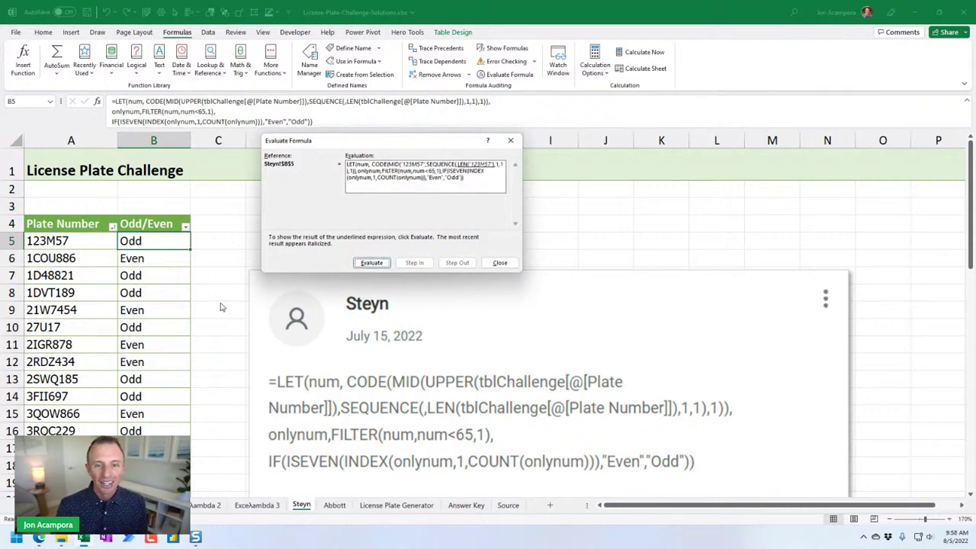
key(Return)
key(Return)
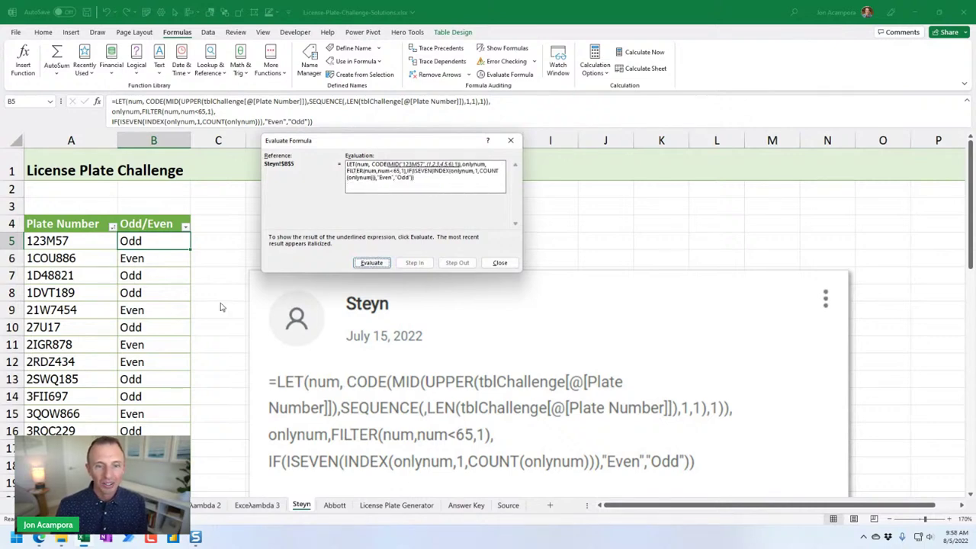
key(Return)
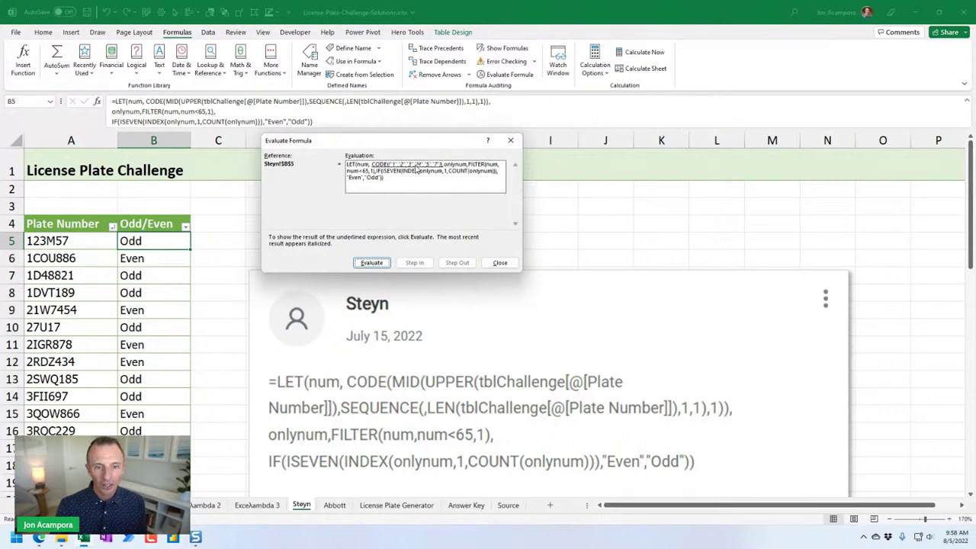
key(Return)
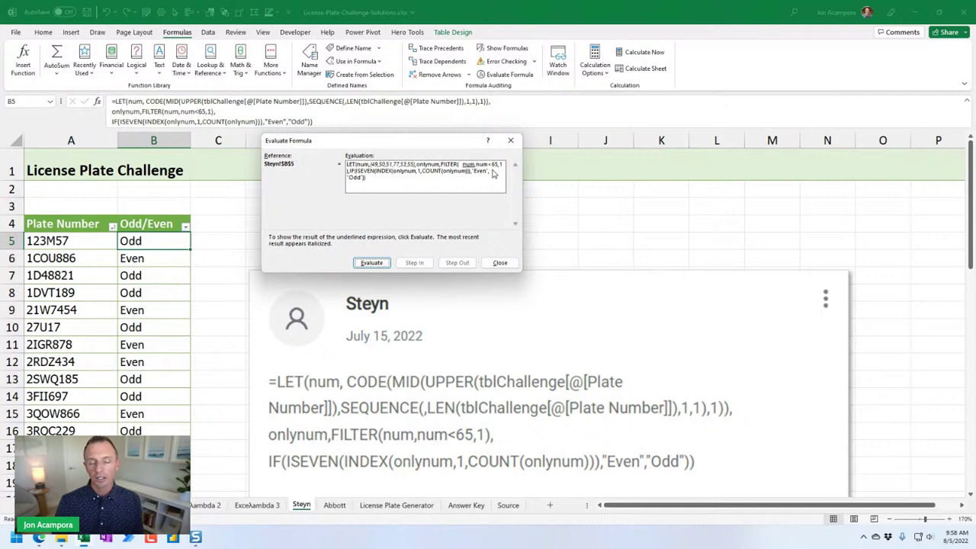
Step: Continue through FILTER, COUNT, INDEX and ISEVEN until B5 resolves to Odd, then close
key(Return)
key(Return)
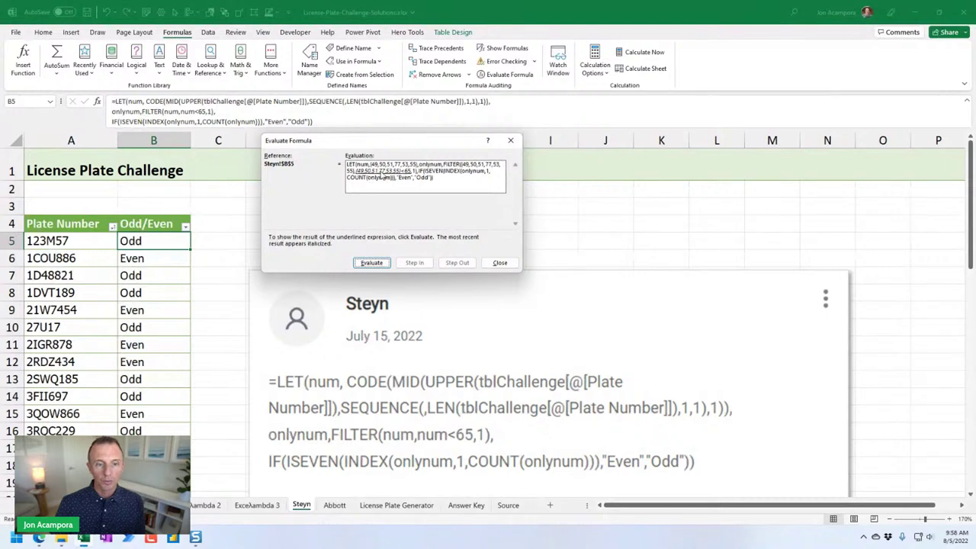
key(Return)
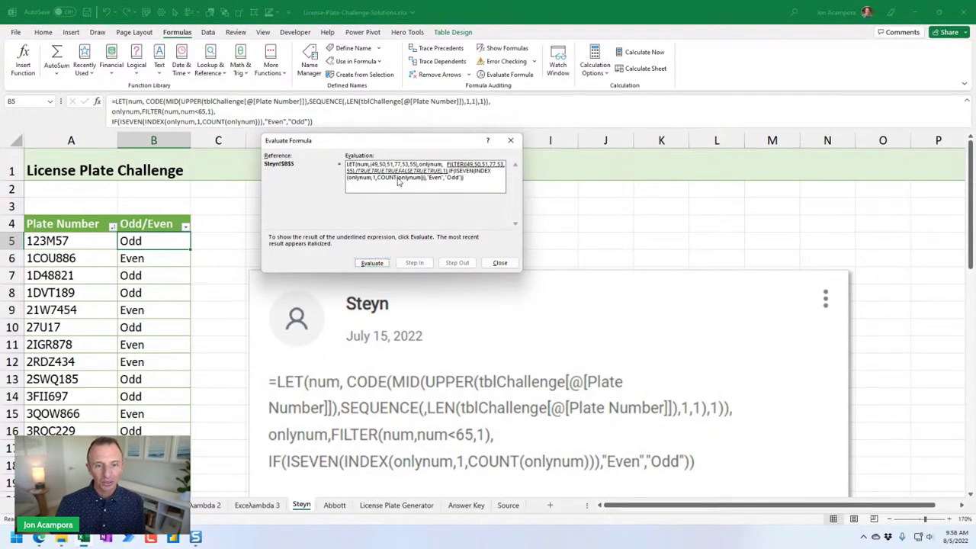
key(Return)
key(Return)
key(Return)
key(Return)
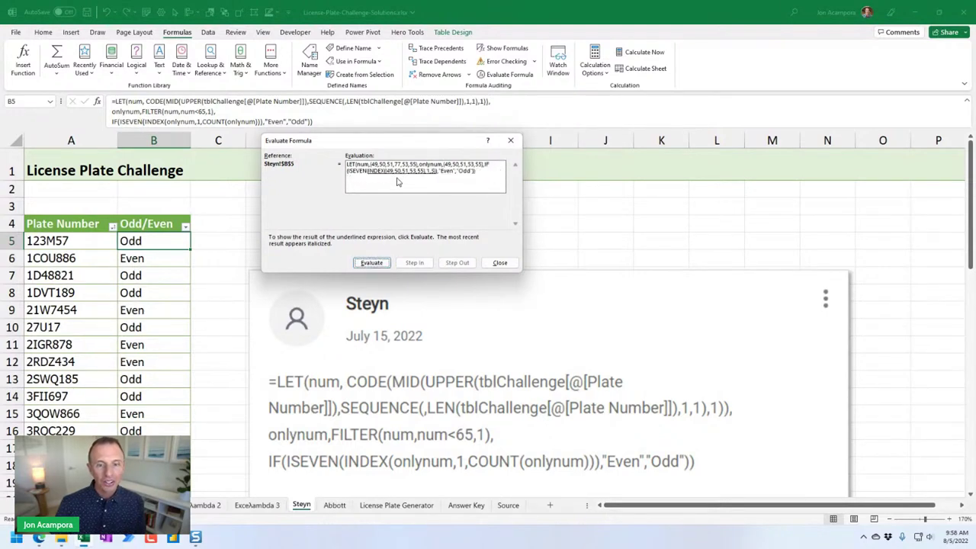
key(Return)
key(Return)
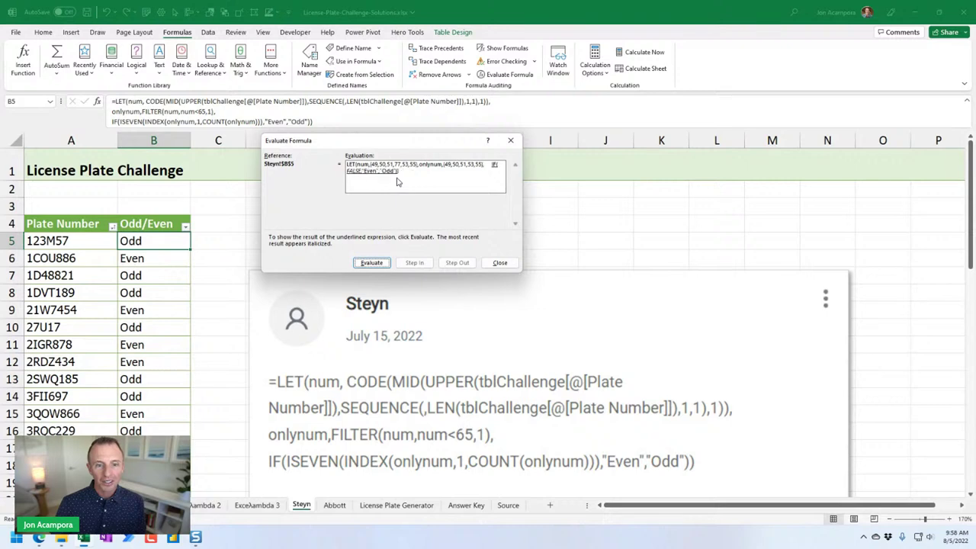
key(Return)
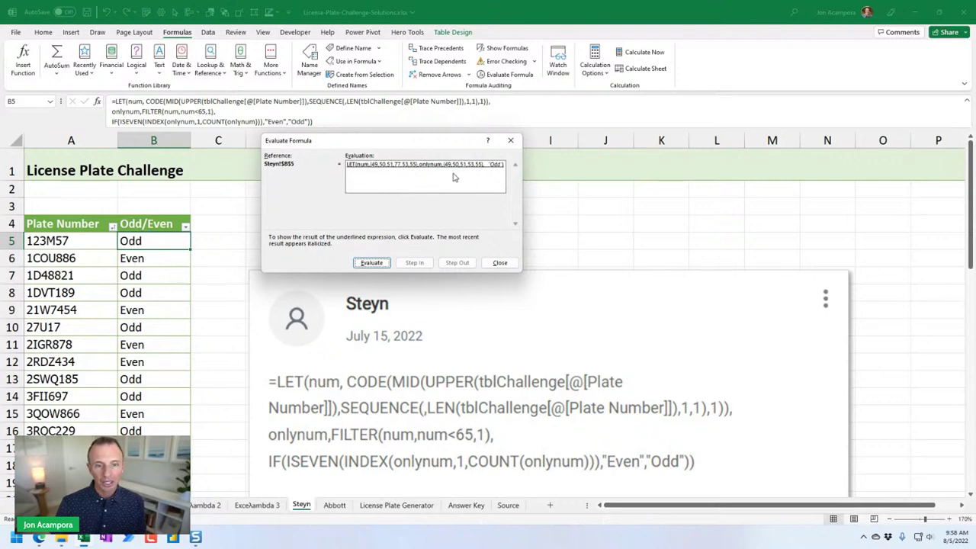
key(Return)
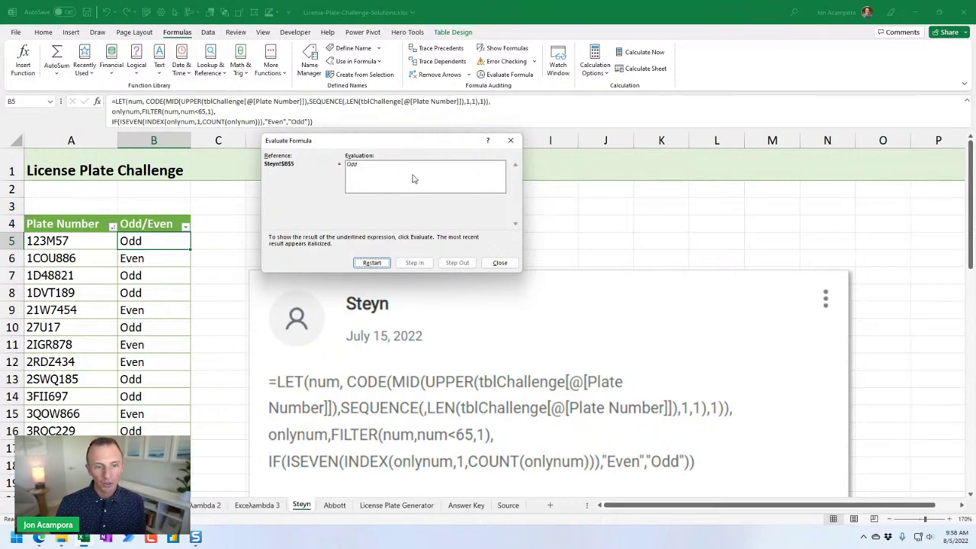
click(511, 142)
Step: Open the IFERROR/TAKE solution sheet, lower its comment picture, and view B5's formula unchanged
click(334, 505)
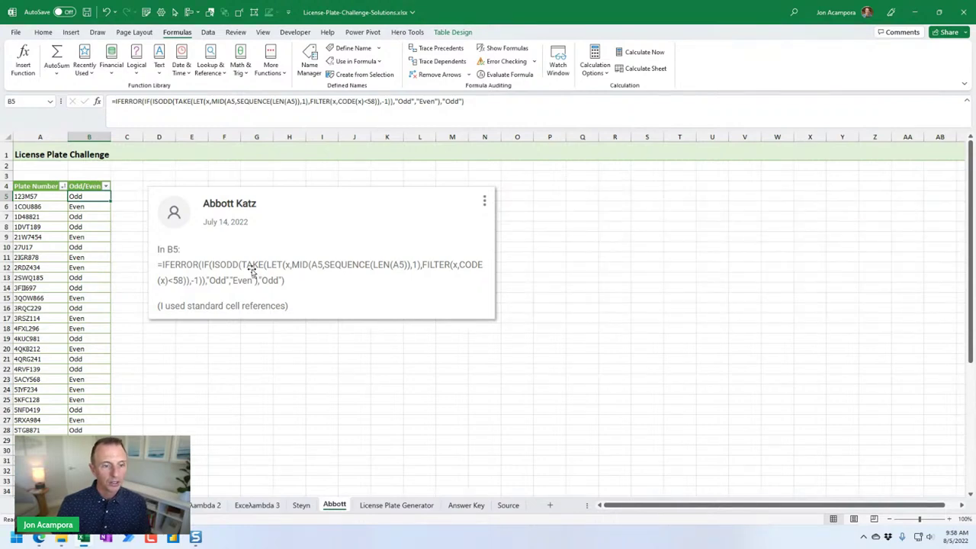
drag(254, 192, 255, 210)
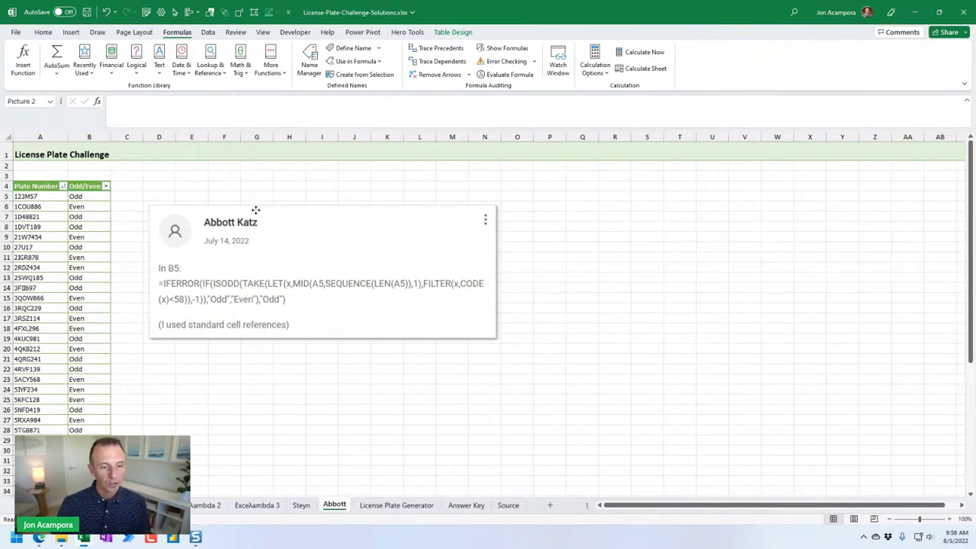
click(98, 196)
key(F2)
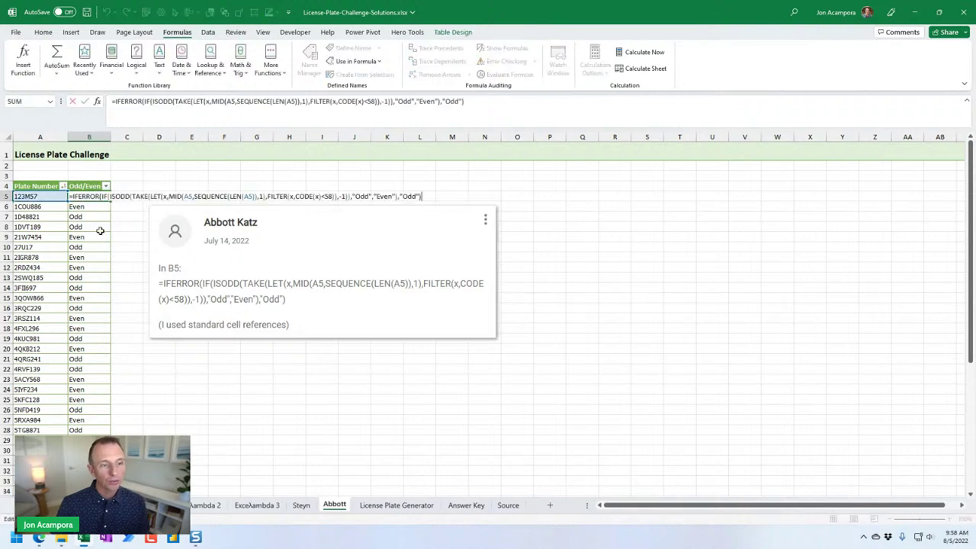
key(Escape)
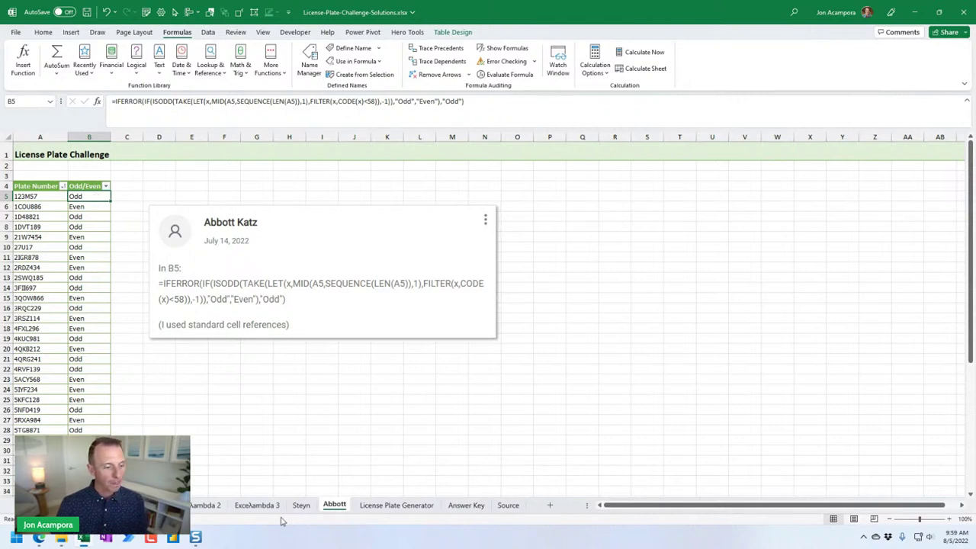
click(66, 543)
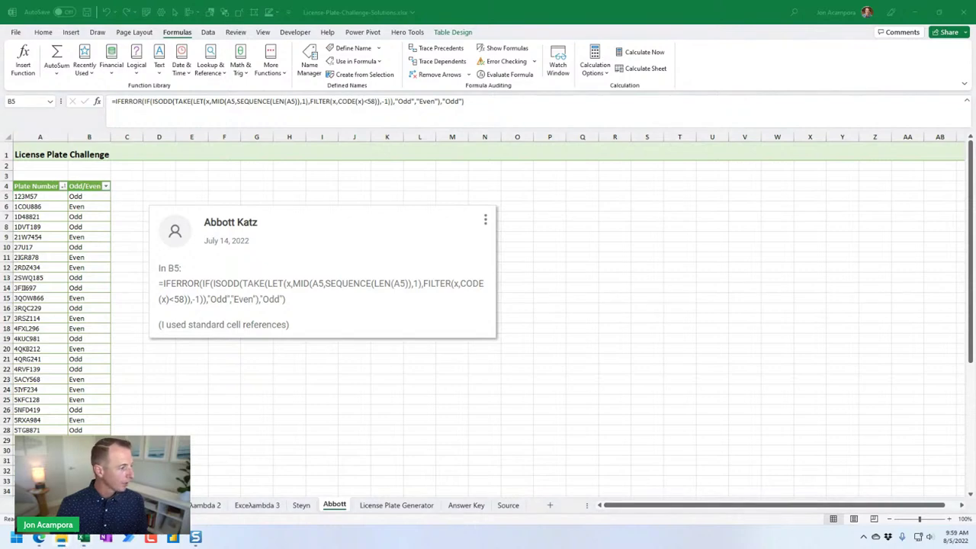
key(alt+Tab)
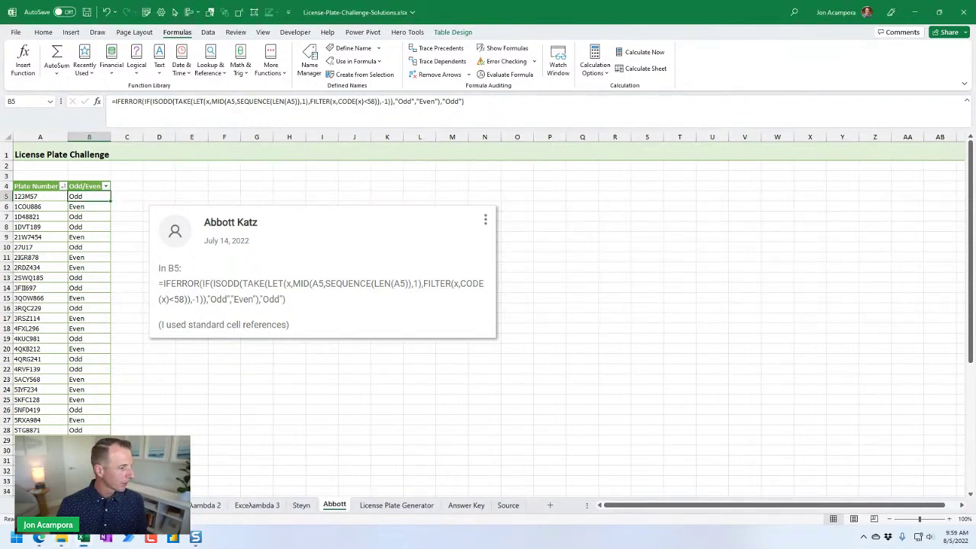
Step: Switch to License-Plate-Challenge-VBA-Solutions.xlsm and open its VBA editor with Alt+F11
key(alt+Tab)
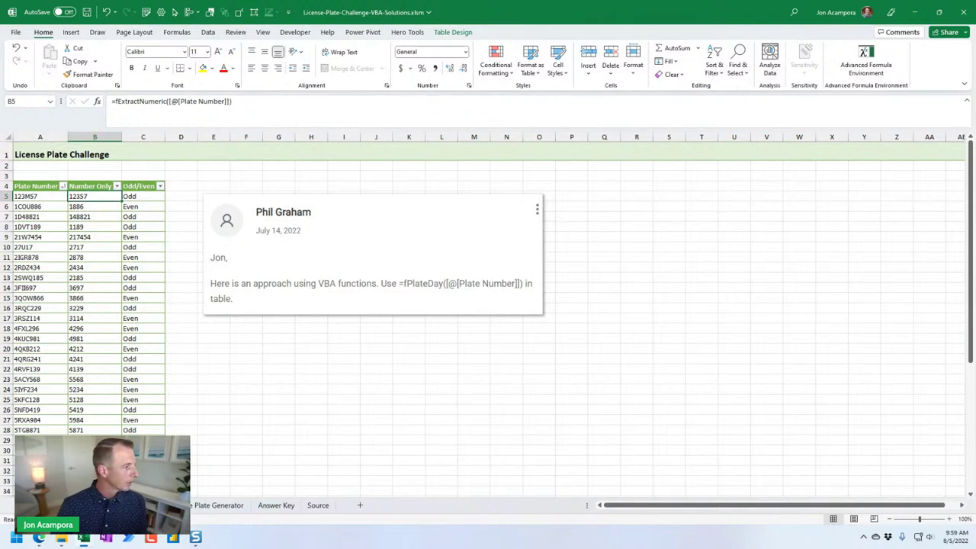
key(alt+Tab)
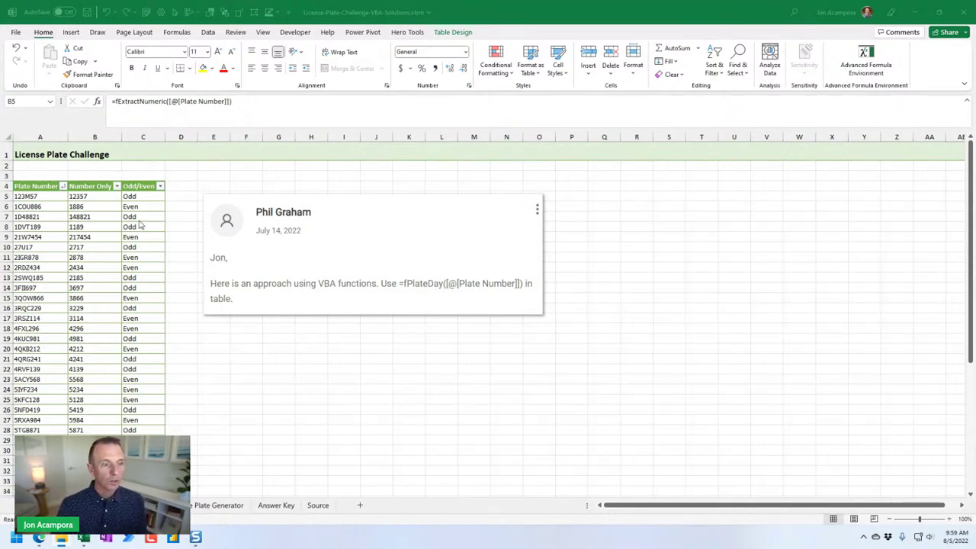
key(alt+Tab)
key(alt+F11)
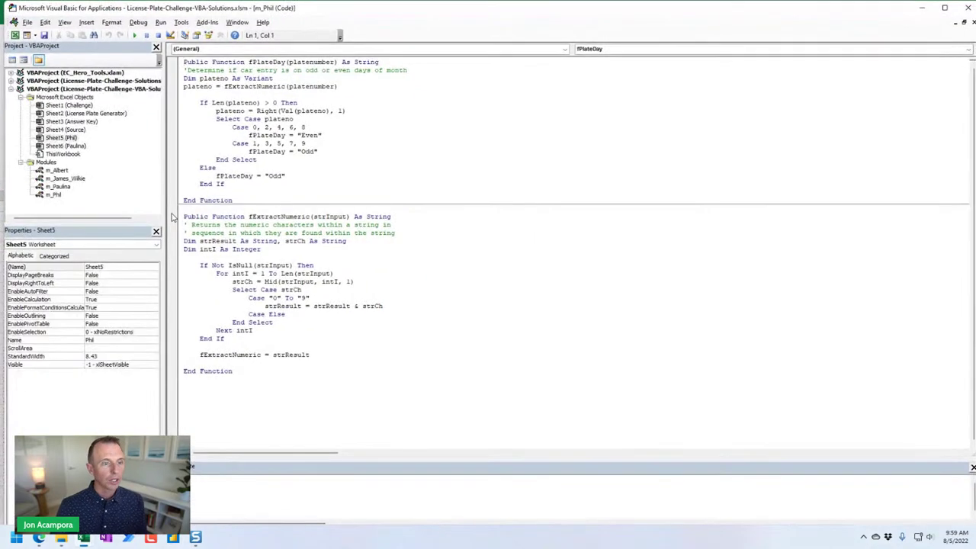
double_click(66, 189)
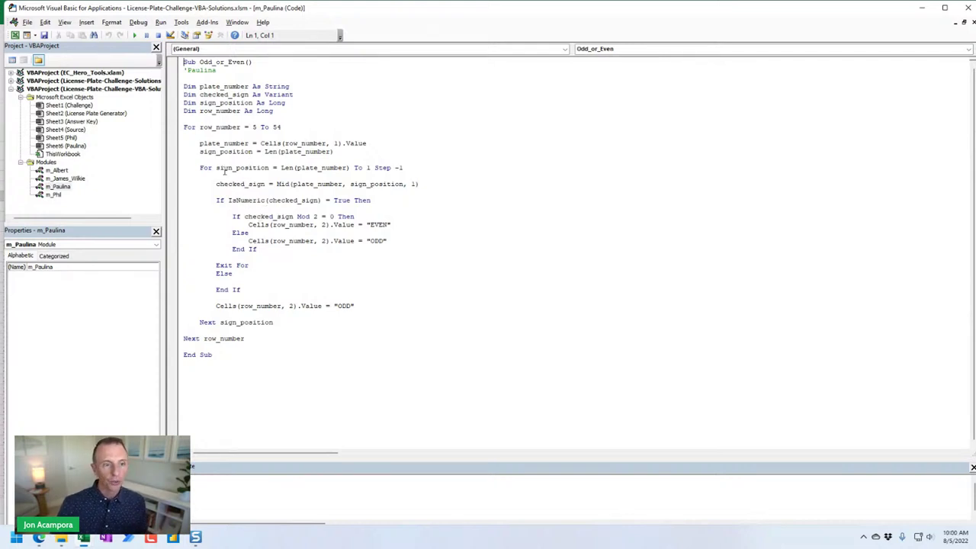
drag(216, 169, 269, 168)
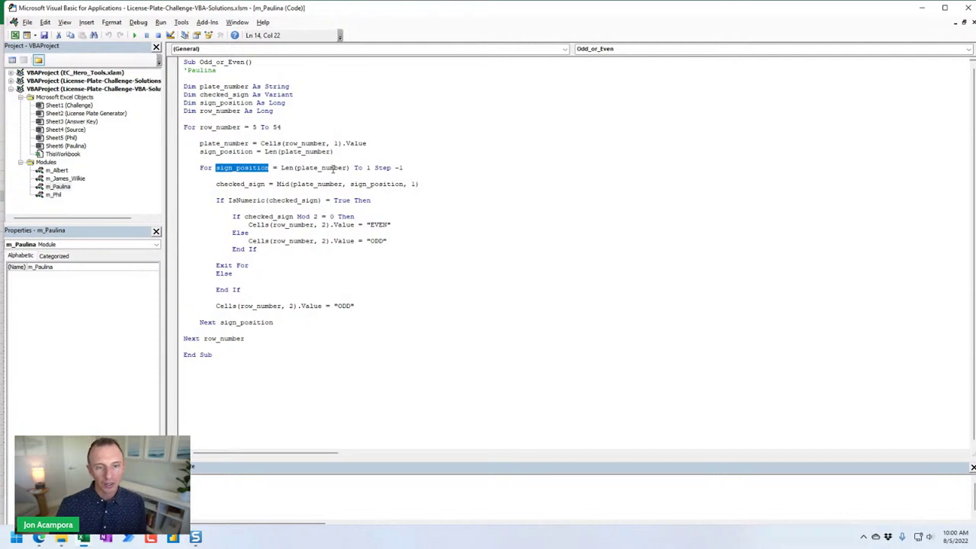
drag(373, 167, 410, 167)
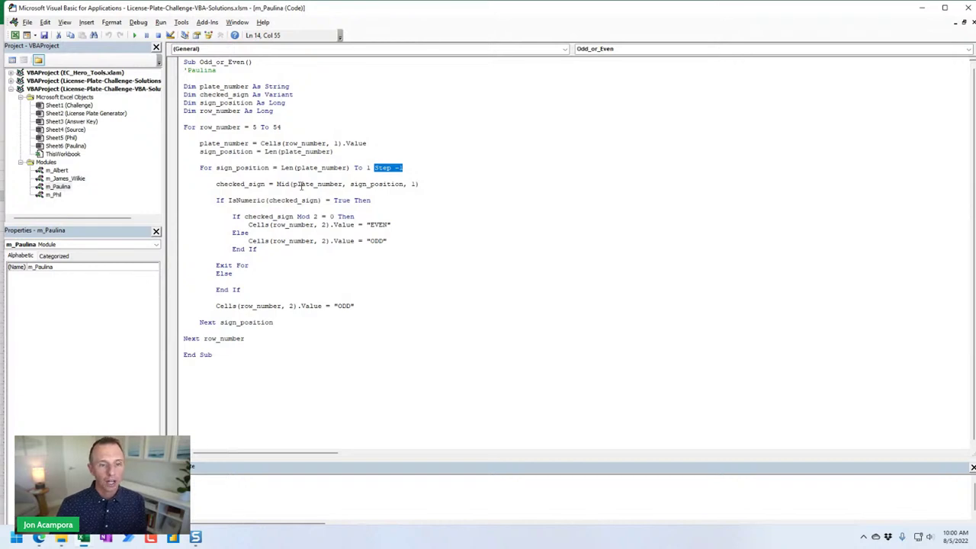
drag(276, 184, 294, 183)
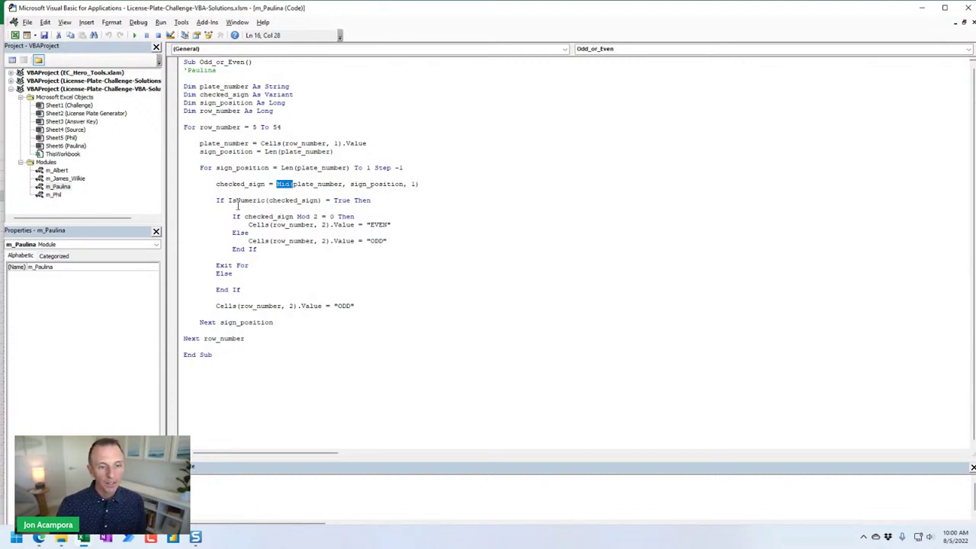
click(300, 217)
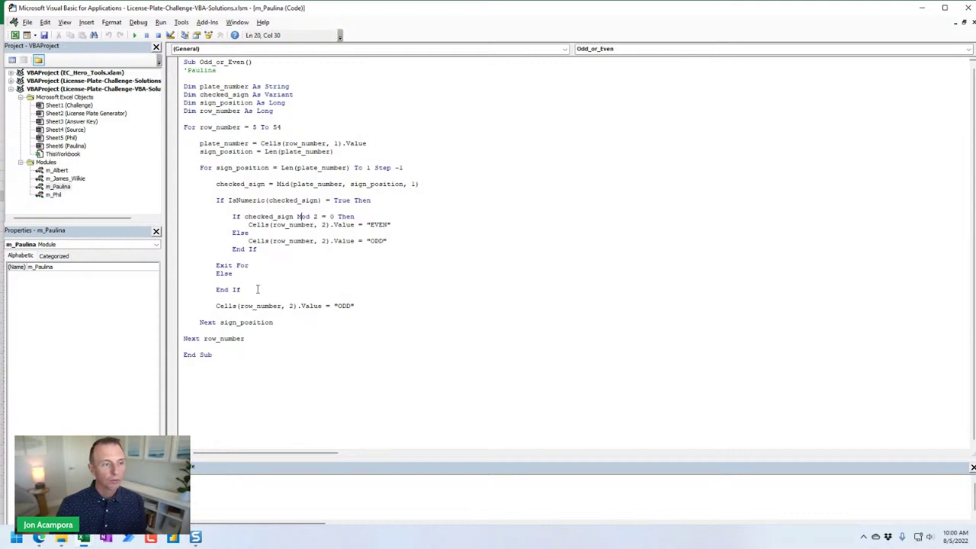
double_click(57, 195)
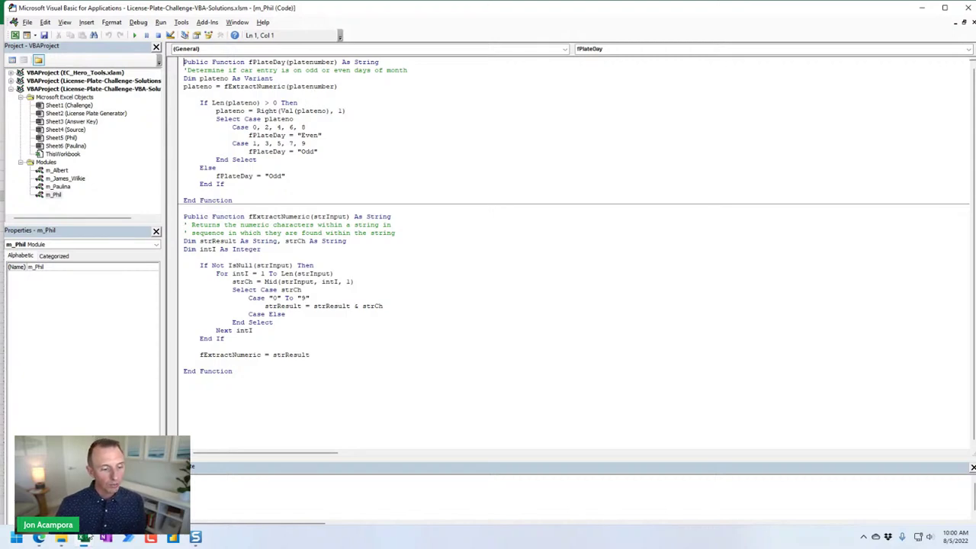
Step: Return to the VBA-Solutions workbook and view B5's fExtractNumeric formula without changing it
mouse_move(85, 536)
click(114, 488)
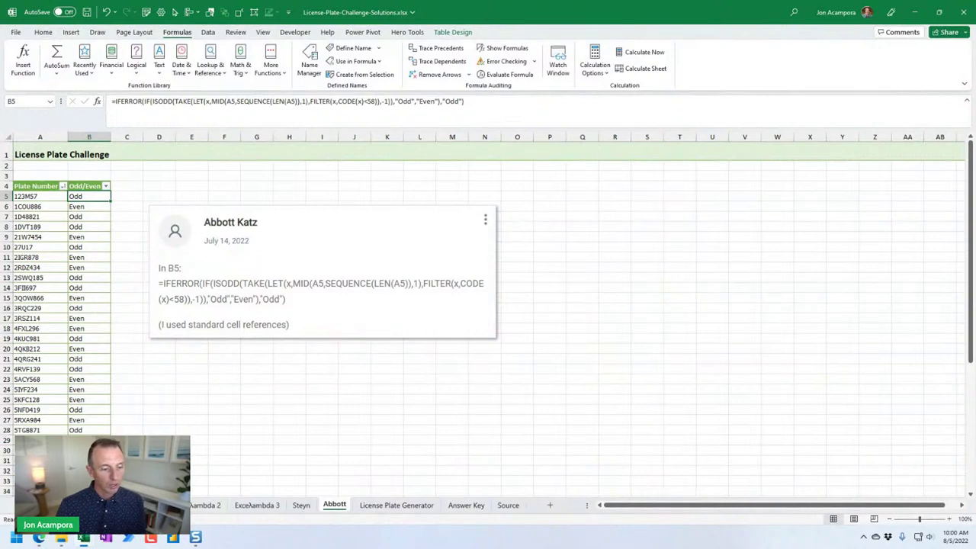
mouse_move(83, 538)
click(144, 480)
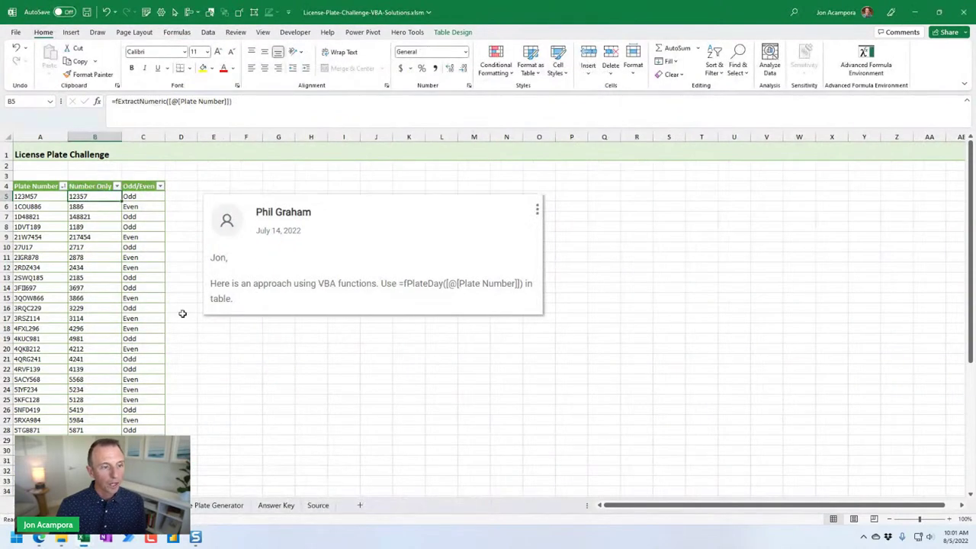
click(132, 197)
click(93, 199)
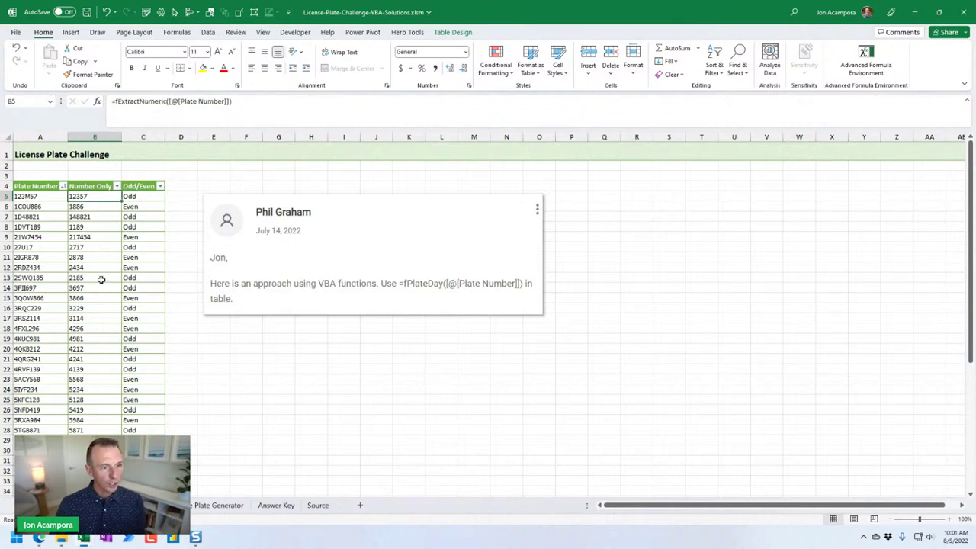
key(F2)
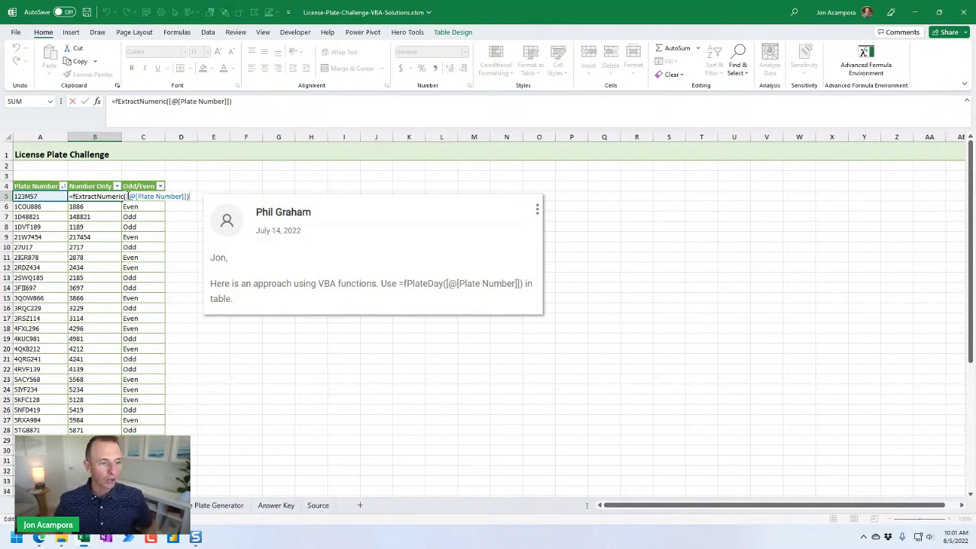
key(Escape)
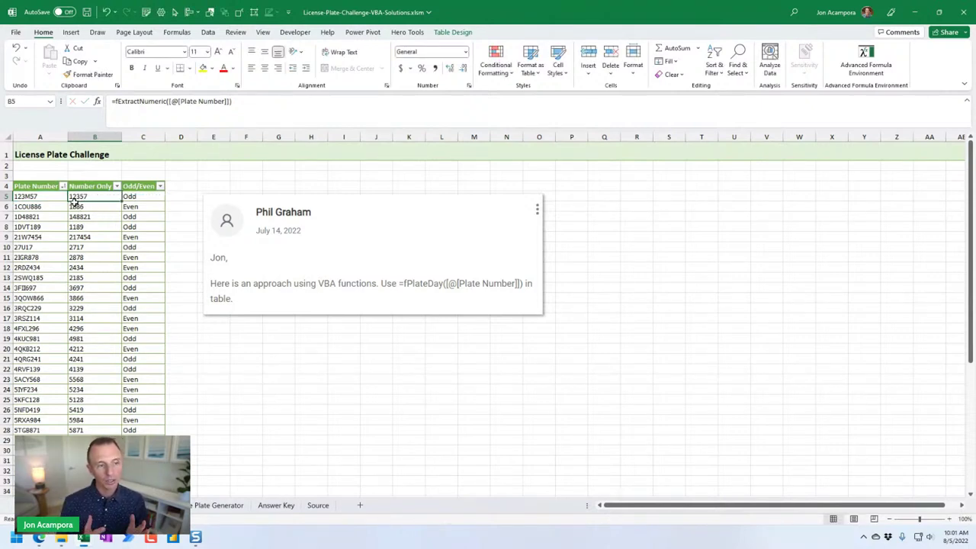
Step: Inspect C5's fPlateDay formula without changing it, then reselect B5
click(151, 195)
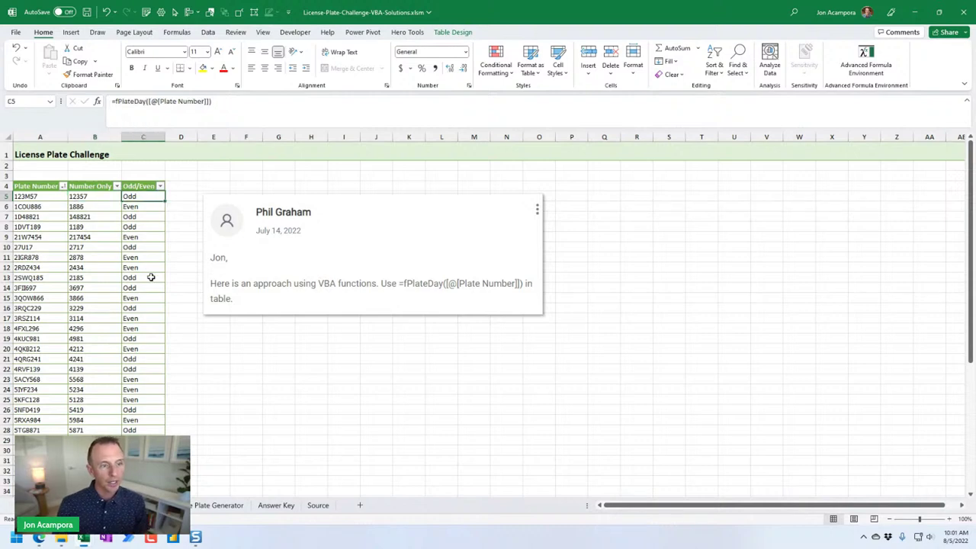
key(F2)
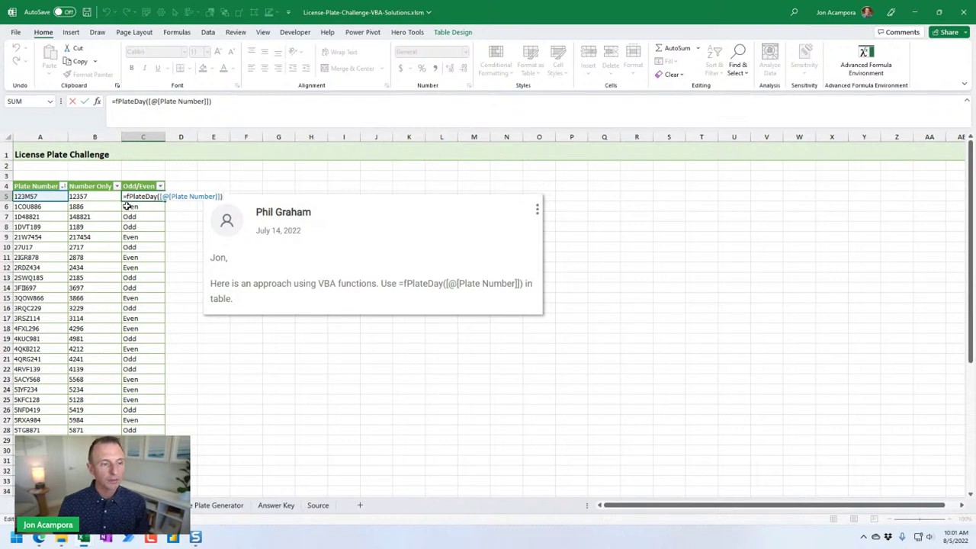
key(Escape)
key(F2)
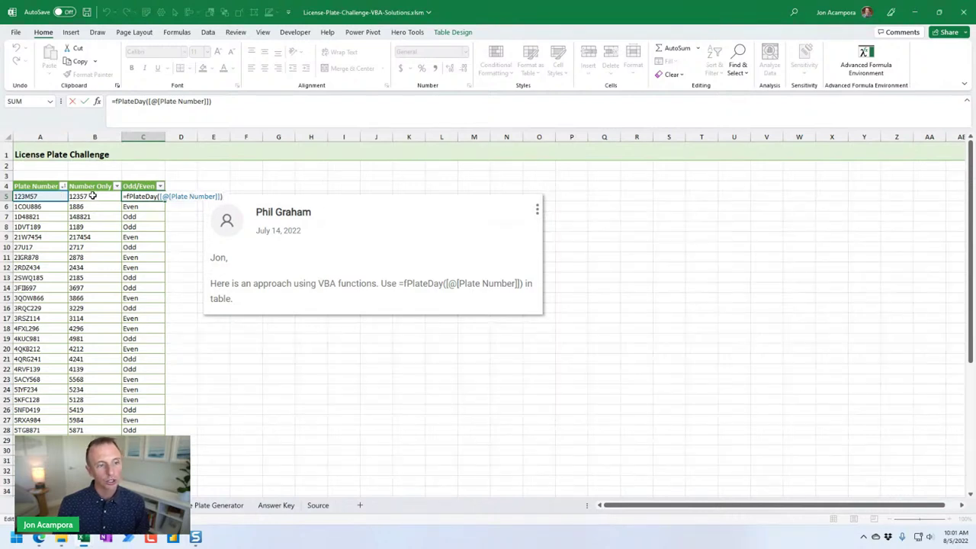
key(Escape)
click(93, 196)
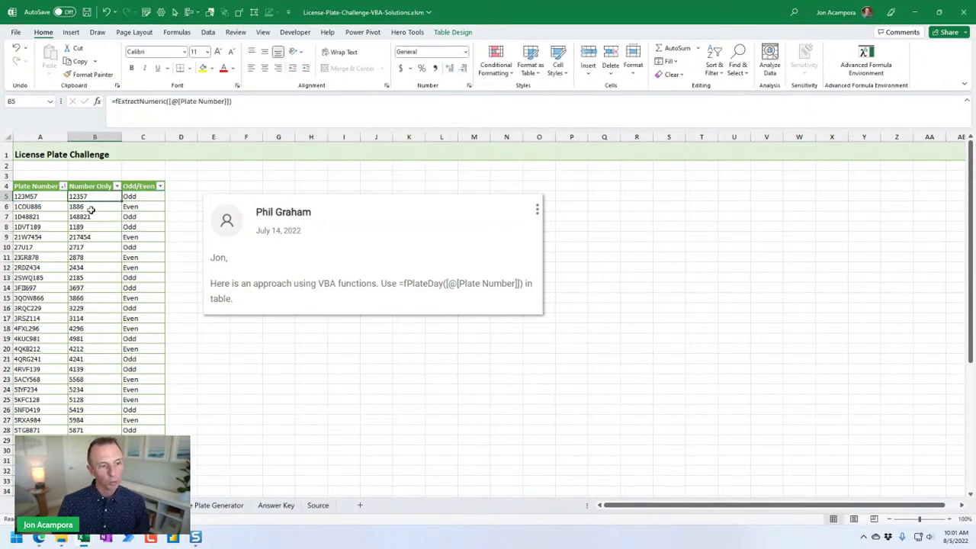
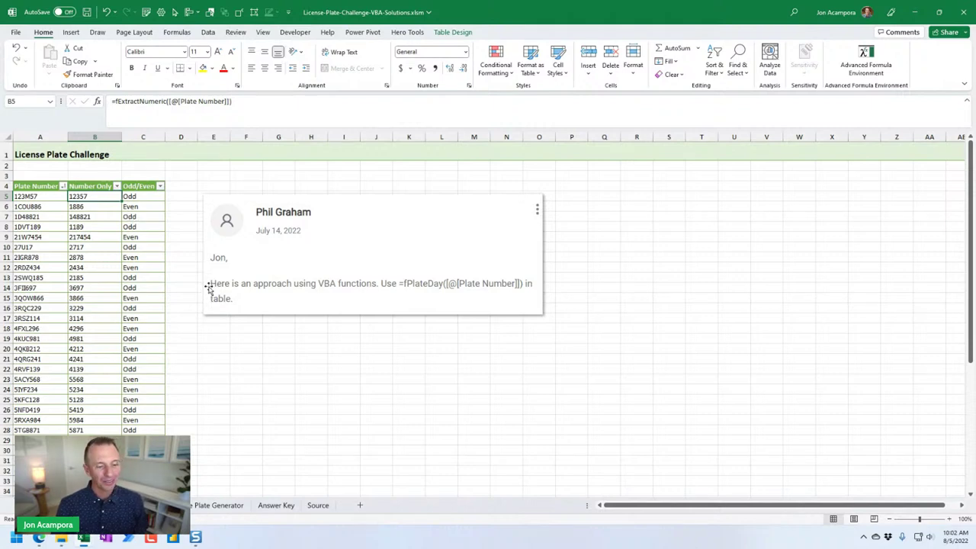
Step: Show thumbnails of the open Excel windows from the taskbar icon
click(84, 539)
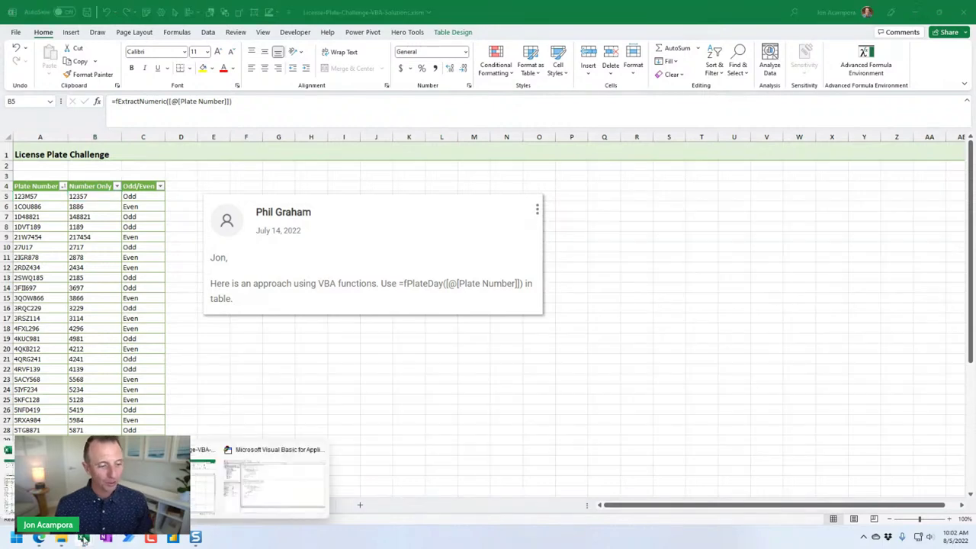
Step: Bring License-Plate-Challenge-Solutions.xlsx to the front, showing its Abbott sheet
click(100, 480)
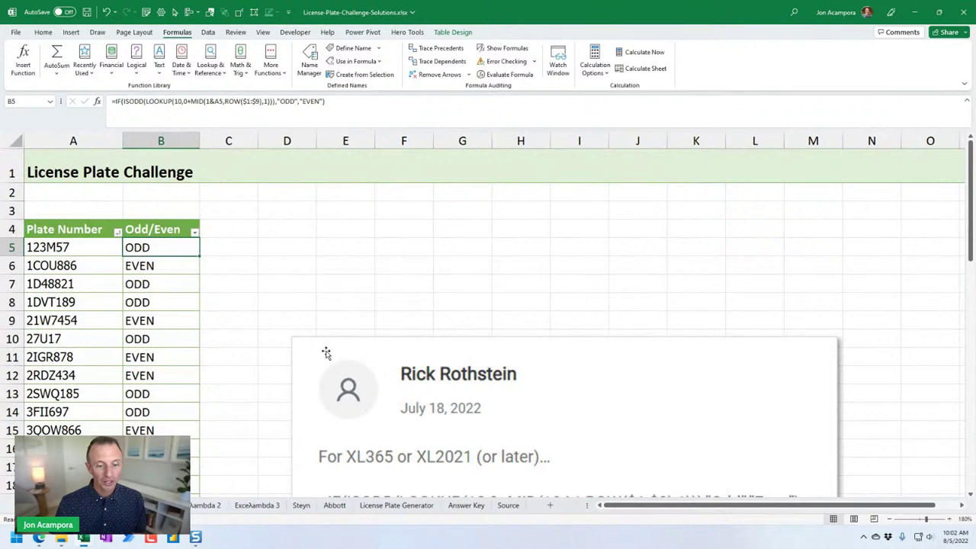
Step: Go past the Jeff Lenning sheet to the Bill Szysz sheet with the IF/LOOKUP/MOD formula
scroll(325, 352, down, 4)
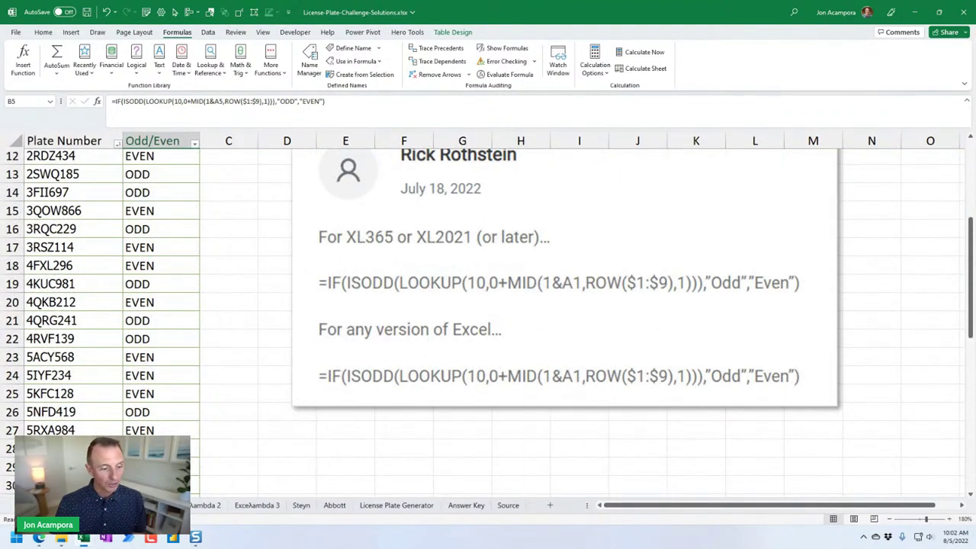
scroll(305, 505, up, 3)
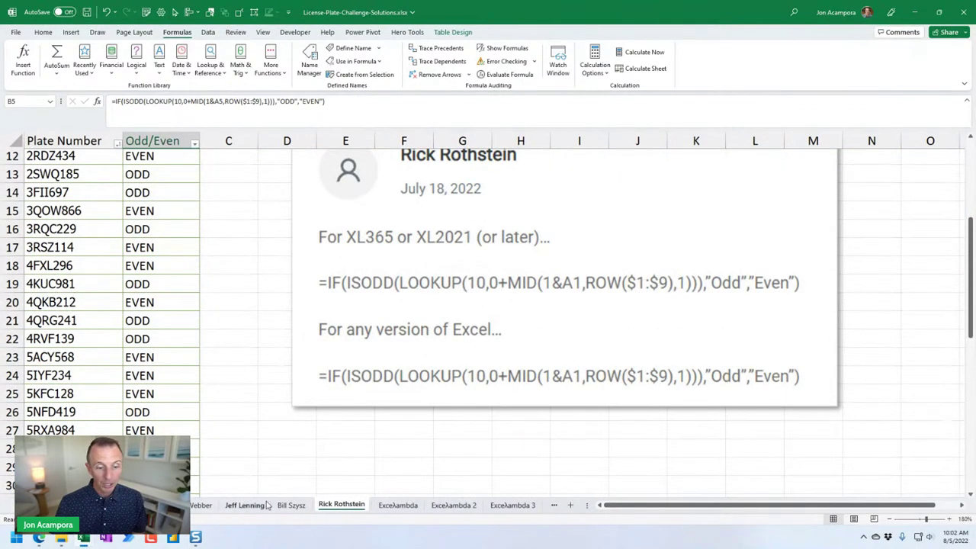
click(276, 506)
click(262, 506)
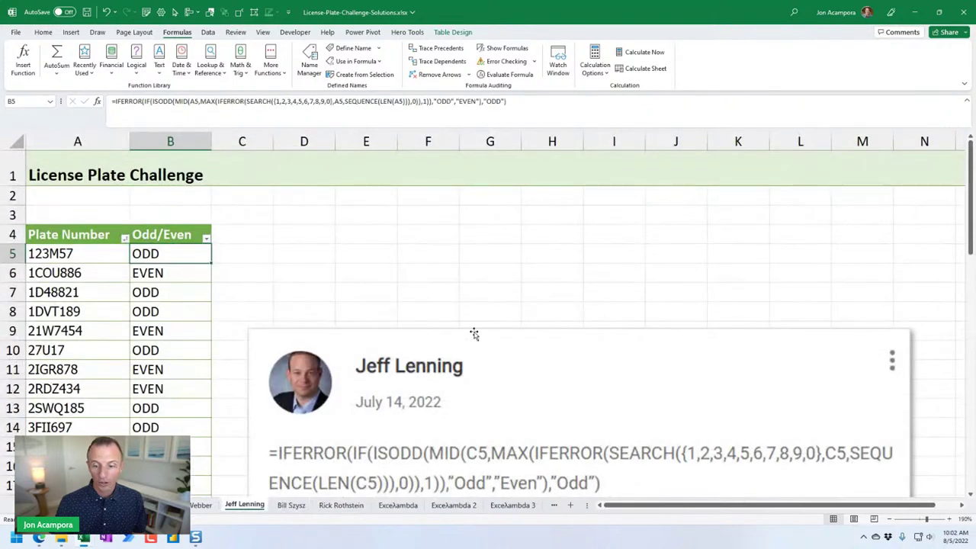
click(298, 506)
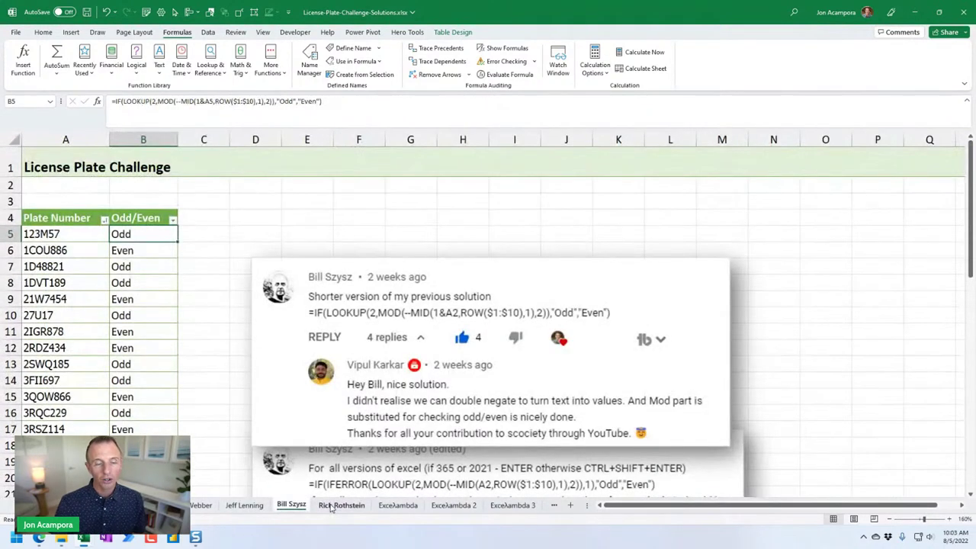